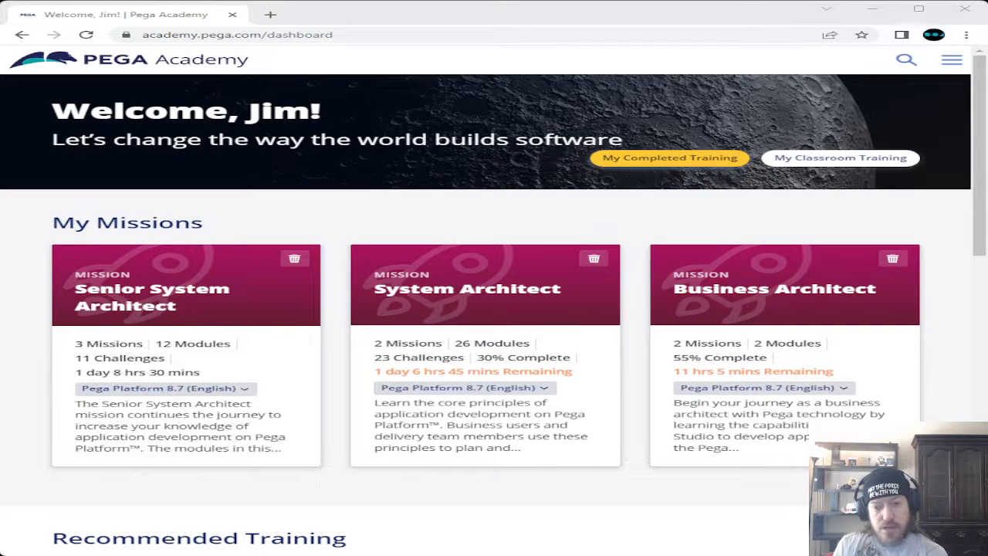
Widen the browser window until the Pega Academy dashboard shows its full navigation bar
{"action": "left_click", "coordinate": [363, 18]}
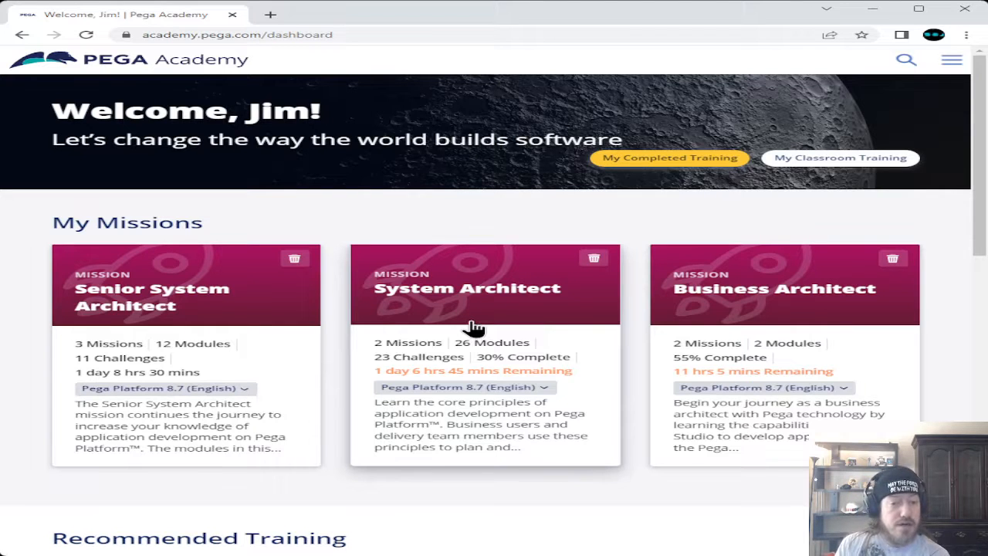
{"action": "left_click", "coordinate": [918, 9]}
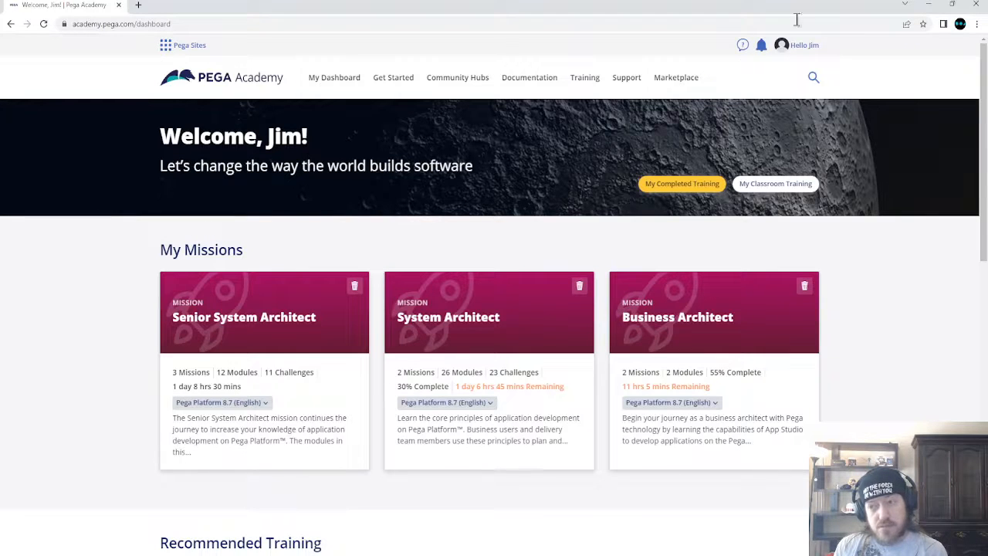
{"action": "left_click", "coordinate": [951, 4]}
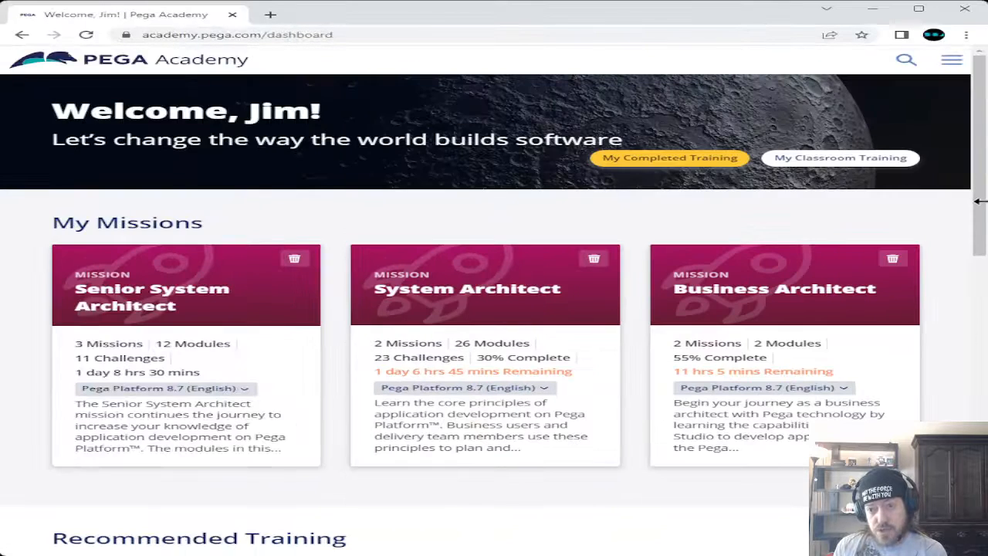
{"action": "left_click_drag", "start_coordinate": [983, 198], "coordinate": [986, 198]}
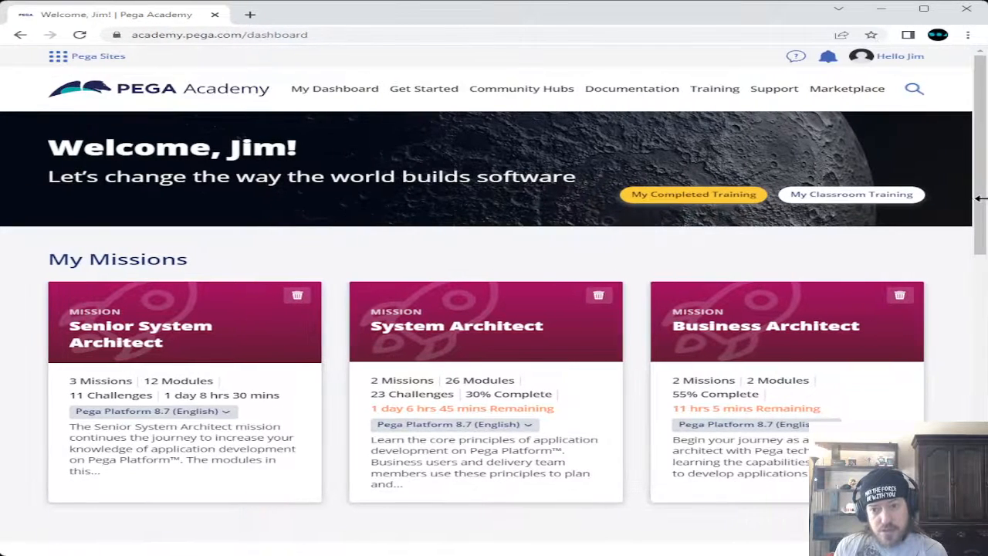
{"action": "mouse_move", "coordinate": [561, 92]}
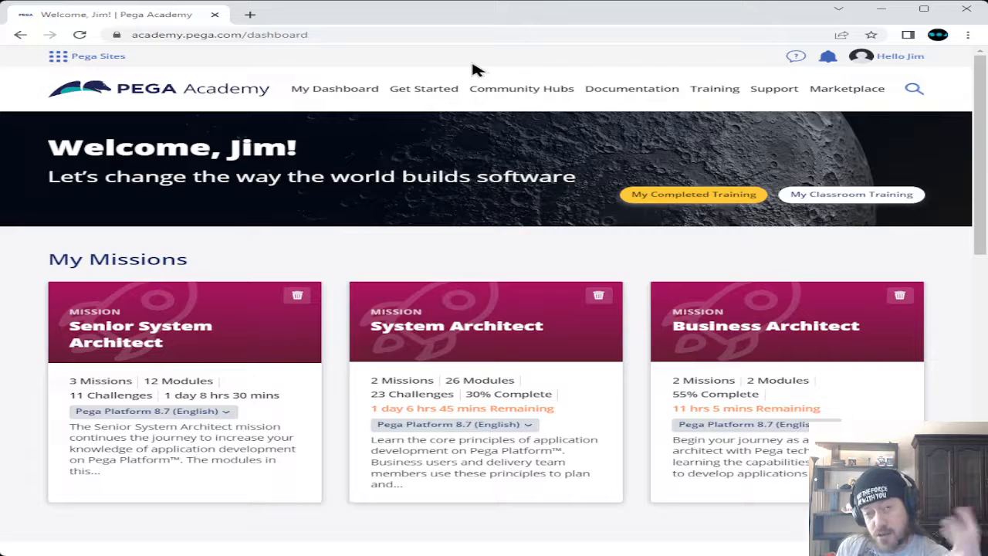
{"action": "mouse_move", "coordinate": [474, 74]}
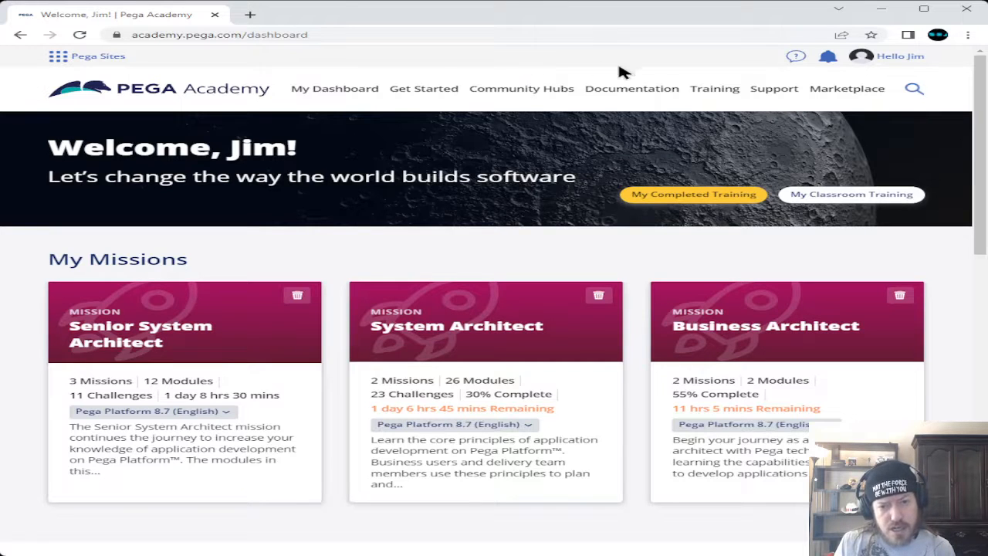
{"action": "mouse_move", "coordinate": [714, 91]}
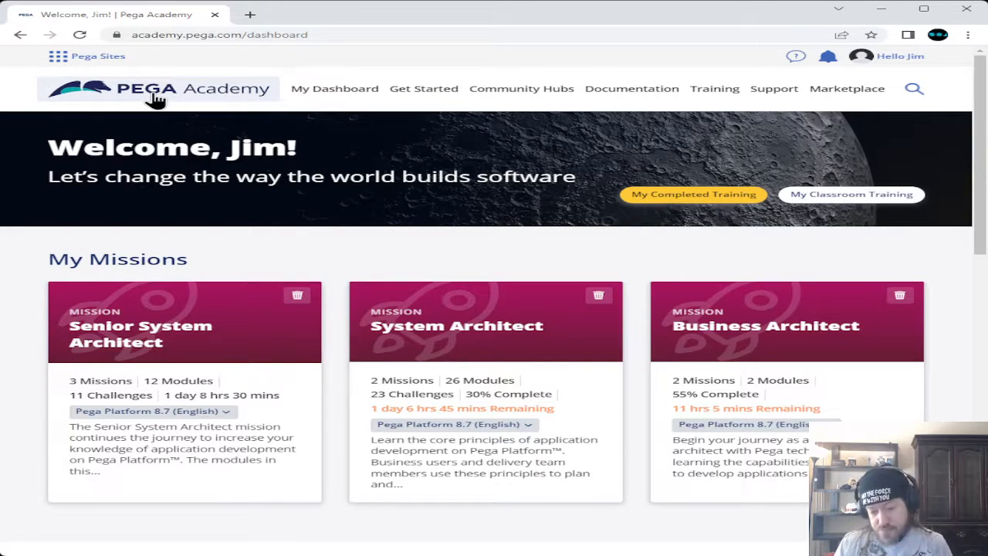
Go from the System Architect mission into Low-Code App Builder Extended and open 'Creating a child case'
{"action": "left_click", "coordinate": [472, 330]}
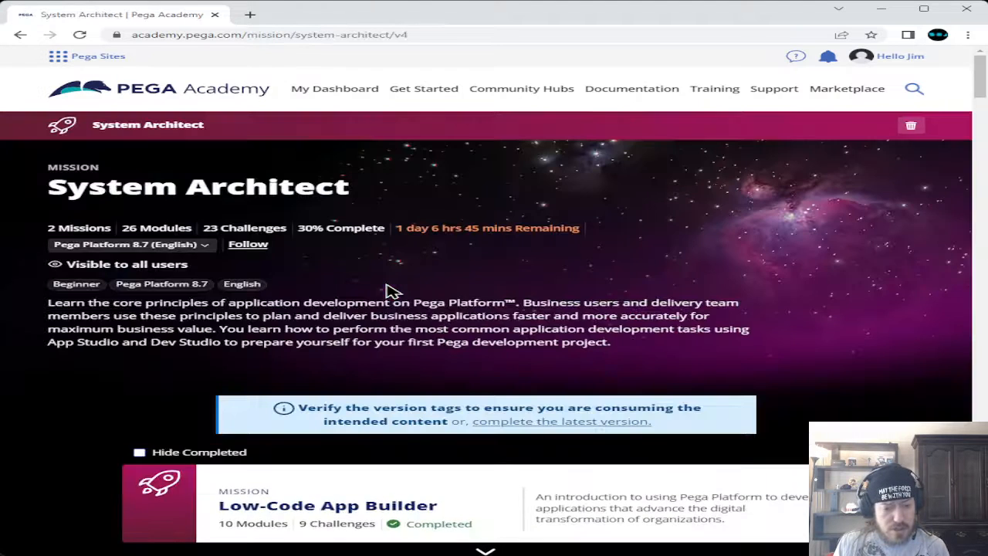
{"action": "scroll", "coordinate": [272, 322], "scroll_direction": "down", "scroll_amount": 3}
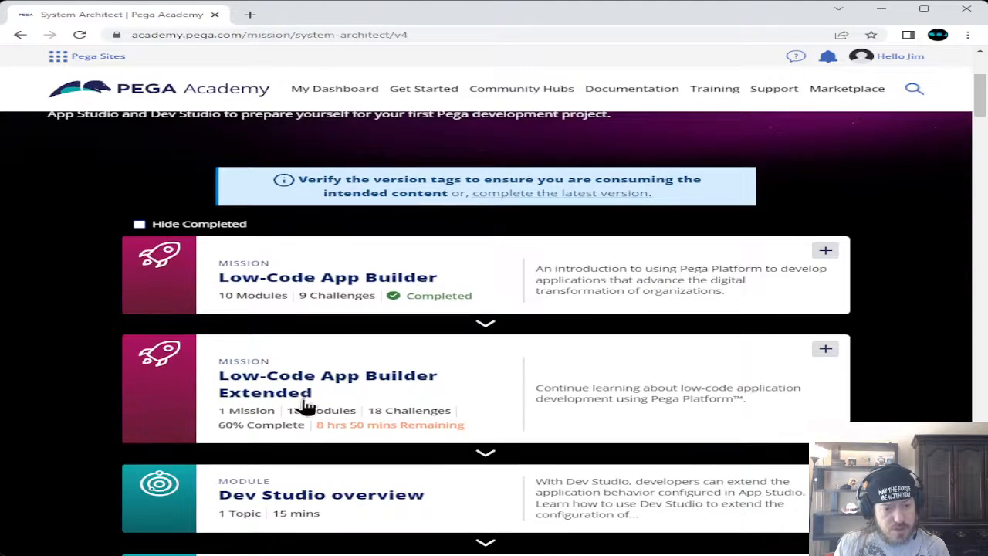
{"action": "left_click", "coordinate": [296, 384]}
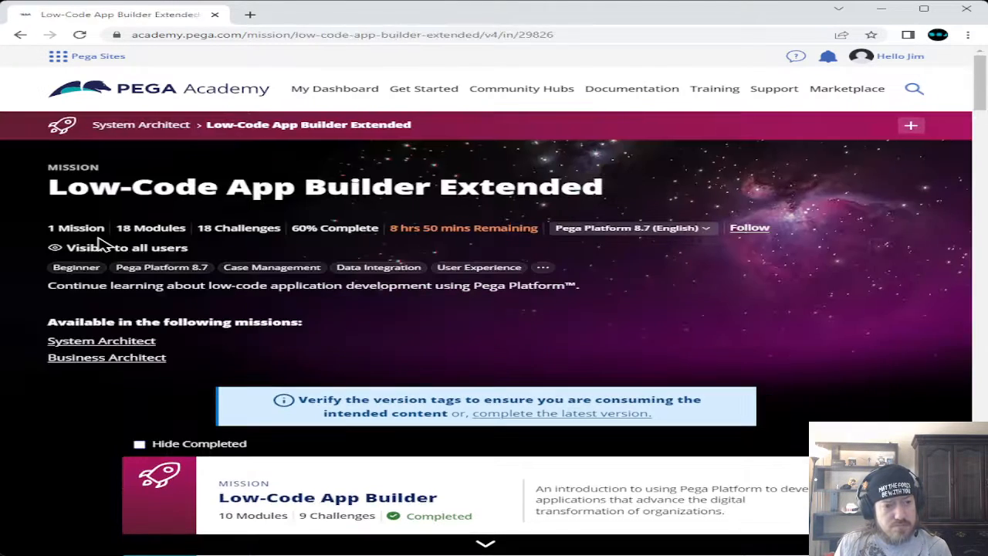
{"action": "scroll", "coordinate": [98, 238], "scroll_direction": "down", "scroll_amount": 5}
{"action": "scroll", "coordinate": [98, 243], "scroll_direction": "down", "scroll_amount": 7}
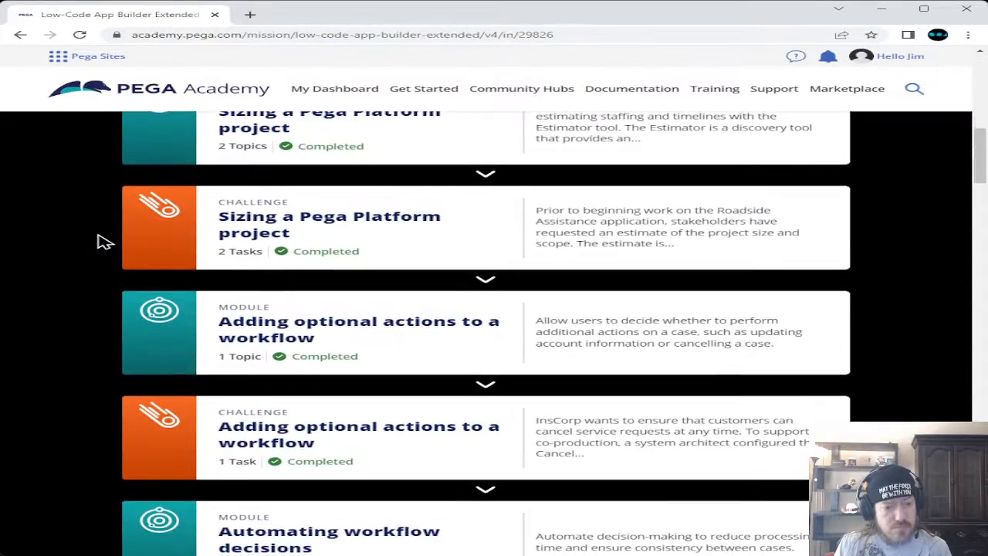
{"action": "scroll", "coordinate": [98, 244], "scroll_direction": "down", "scroll_amount": 7}
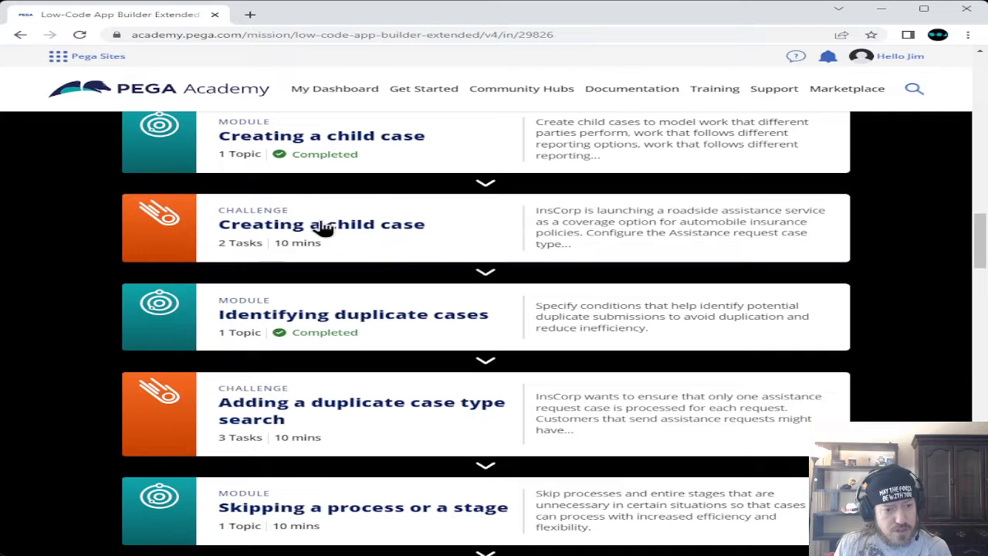
{"action": "left_click", "coordinate": [354, 237]}
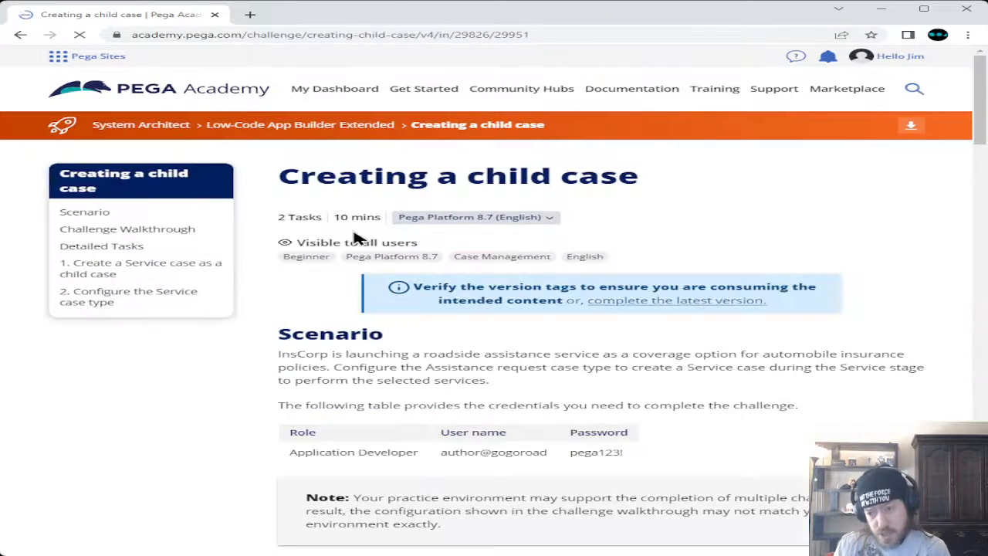
Reset the challenge's practice Pega instance and confirm the reset
{"action": "scroll", "coordinate": [260, 228], "scroll_direction": "down", "scroll_amount": 3}
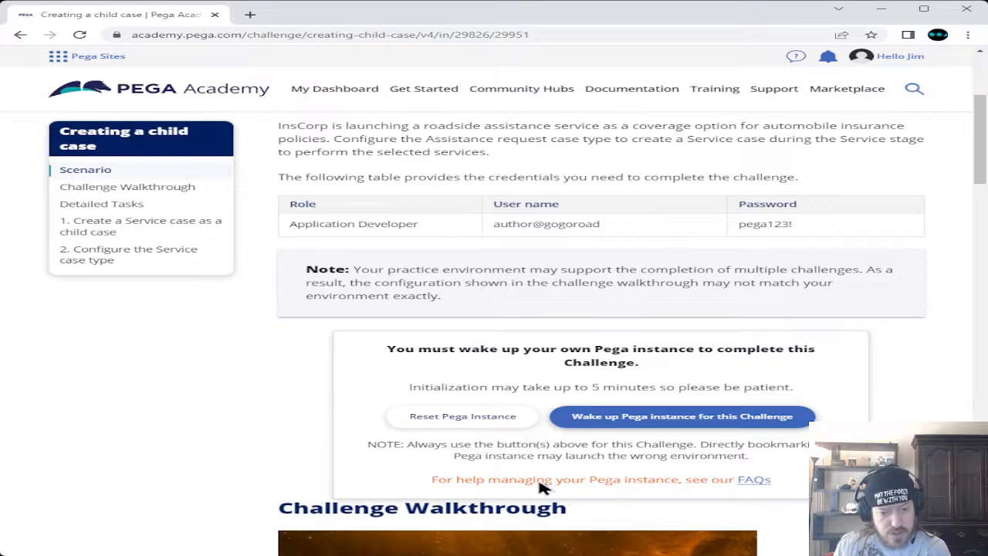
{"action": "left_click", "coordinate": [465, 421]}
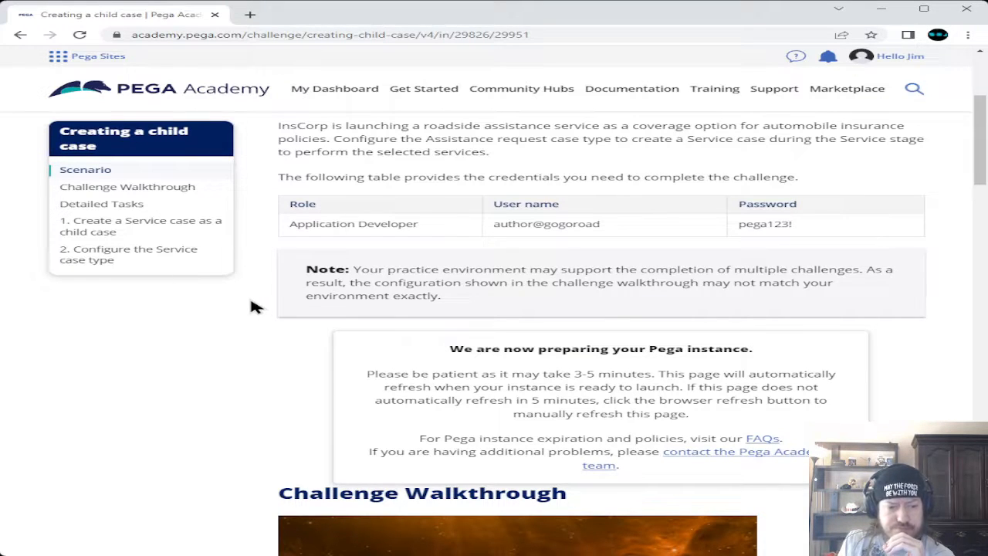
Select the Application Developer password value in the challenge's credentials table
{"action": "scroll", "coordinate": [252, 307], "scroll_direction": "up", "scroll_amount": 3}
{"action": "scroll", "coordinate": [254, 307], "scroll_direction": "up", "scroll_amount": 1}
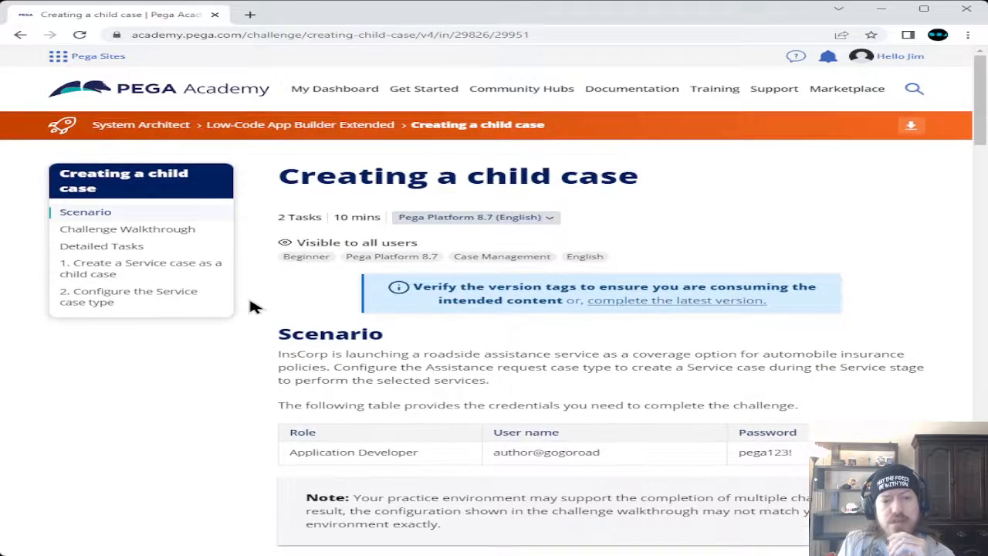
{"action": "scroll", "coordinate": [255, 306], "scroll_direction": "down", "scroll_amount": 3}
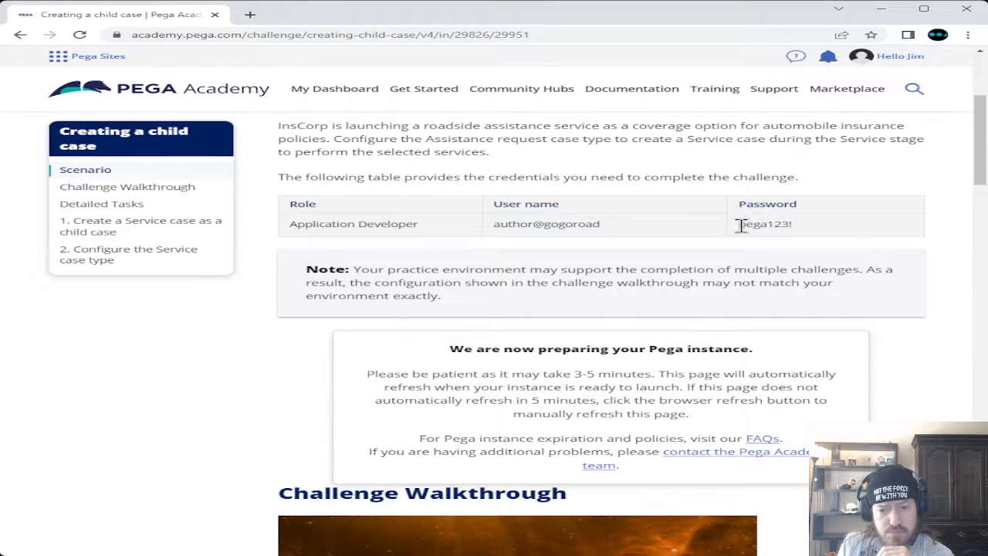
{"action": "left_click_drag", "start_coordinate": [739, 224], "coordinate": [799, 231]}
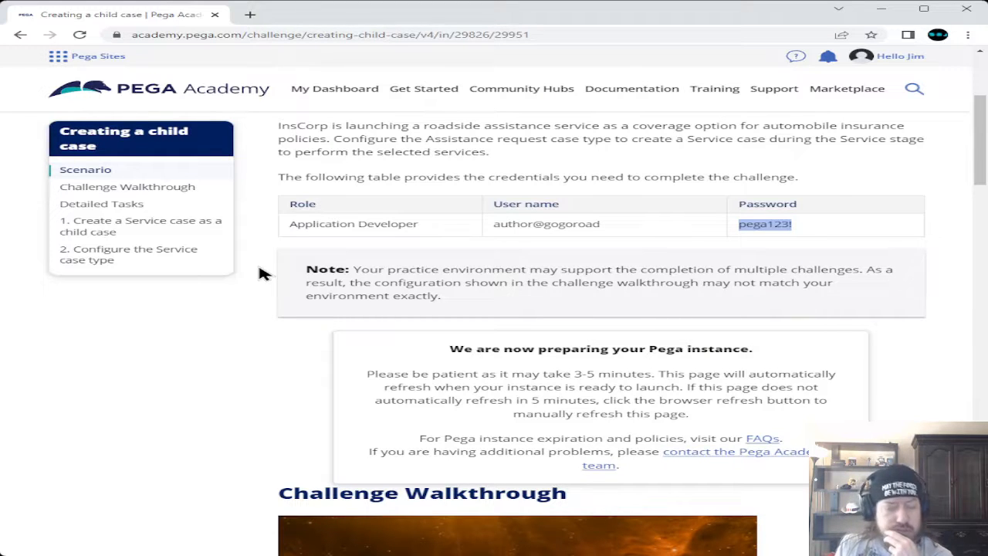
{"action": "scroll", "coordinate": [260, 272], "scroll_direction": "down", "scroll_amount": 4}
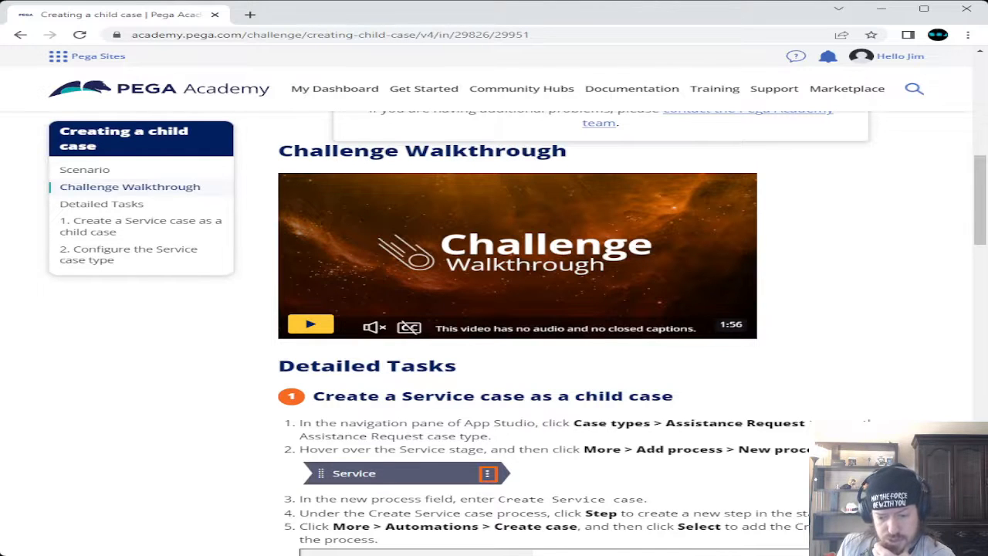
{"action": "left_click", "coordinate": [771, 554]}
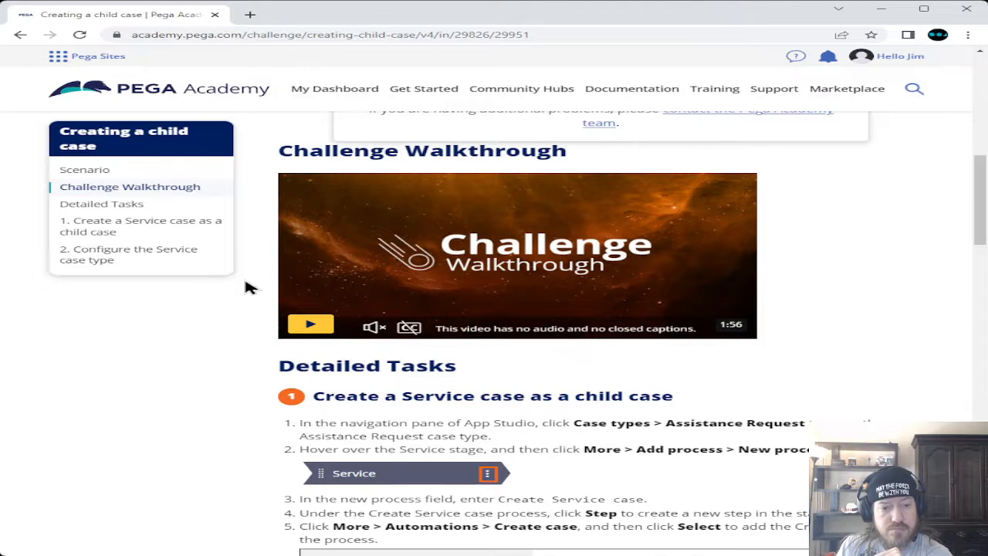
Reload the lesson page and wake up the practice Pega instance for this challenge
{"action": "scroll", "coordinate": [247, 285], "scroll_direction": "up", "scroll_amount": 1}
{"action": "scroll", "coordinate": [247, 286], "scroll_direction": "up", "scroll_amount": 2}
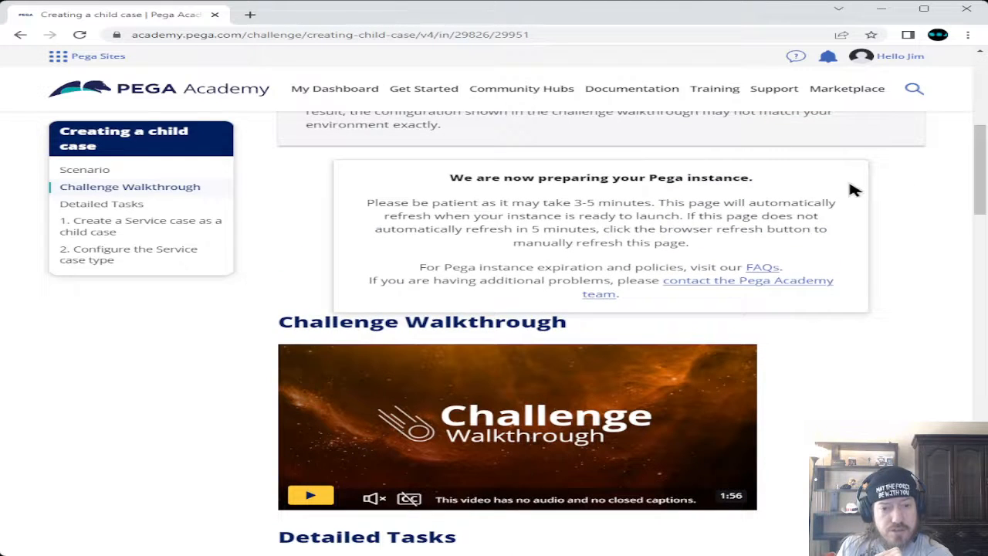
{"action": "left_click", "coordinate": [80, 34]}
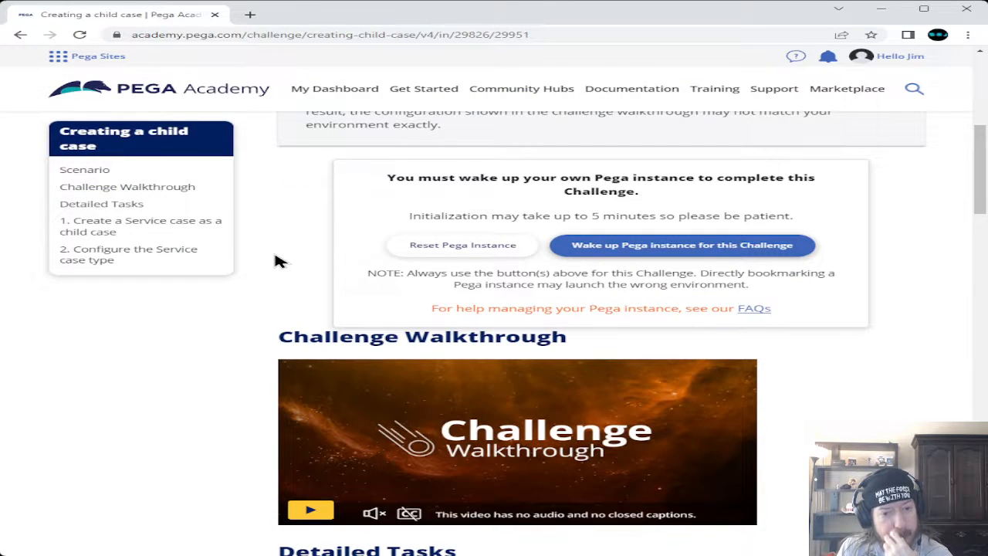
{"action": "left_click", "coordinate": [681, 247]}
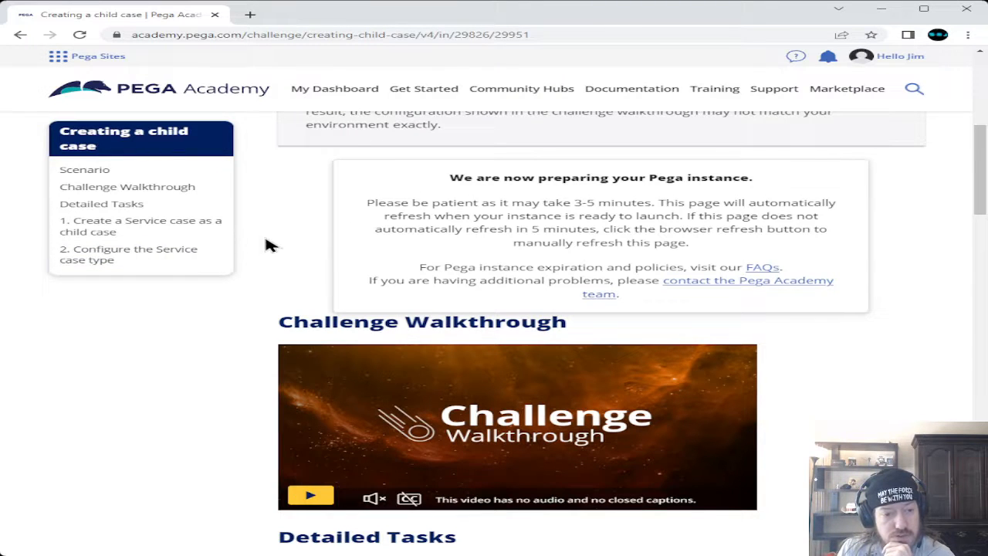
{"action": "scroll", "coordinate": [242, 259], "scroll_direction": "up", "scroll_amount": 3}
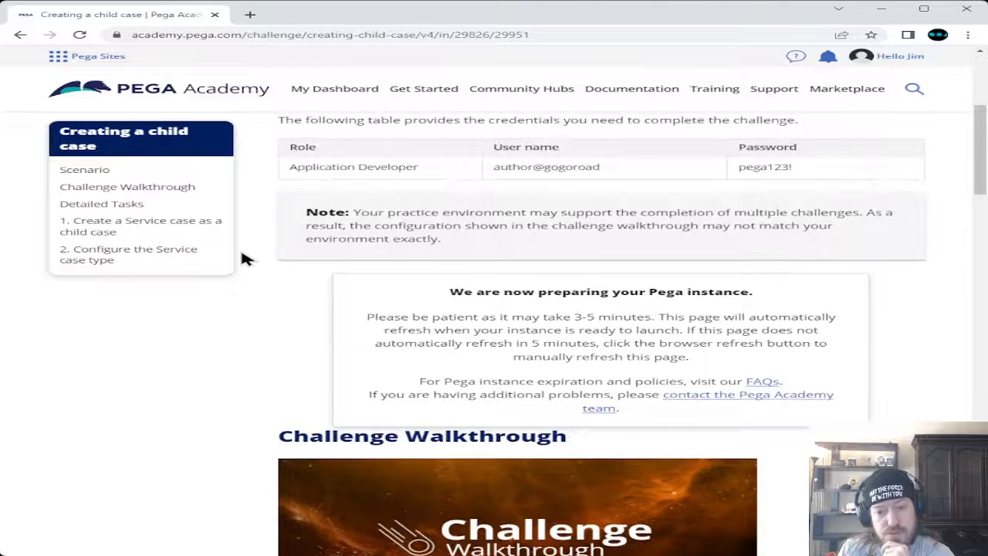
{"action": "scroll", "coordinate": [242, 258], "scroll_direction": "up", "scroll_amount": 2}
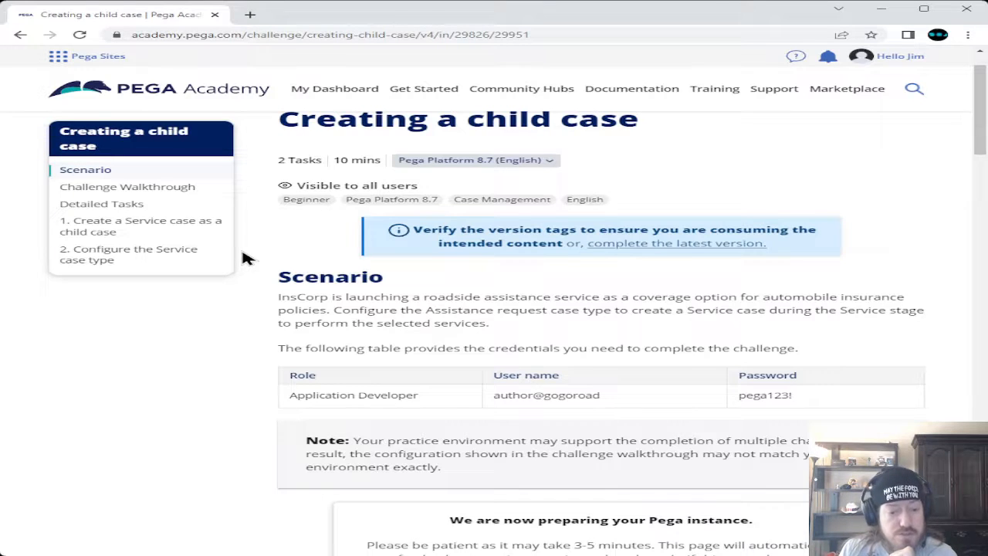
{"action": "scroll", "coordinate": [241, 258], "scroll_direction": "down", "scroll_amount": 1}
Scroll past the Challenge Walkthrough video to the Detailed Tasks for the Service child case
{"action": "scroll", "coordinate": [242, 259], "scroll_direction": "down", "scroll_amount": 2}
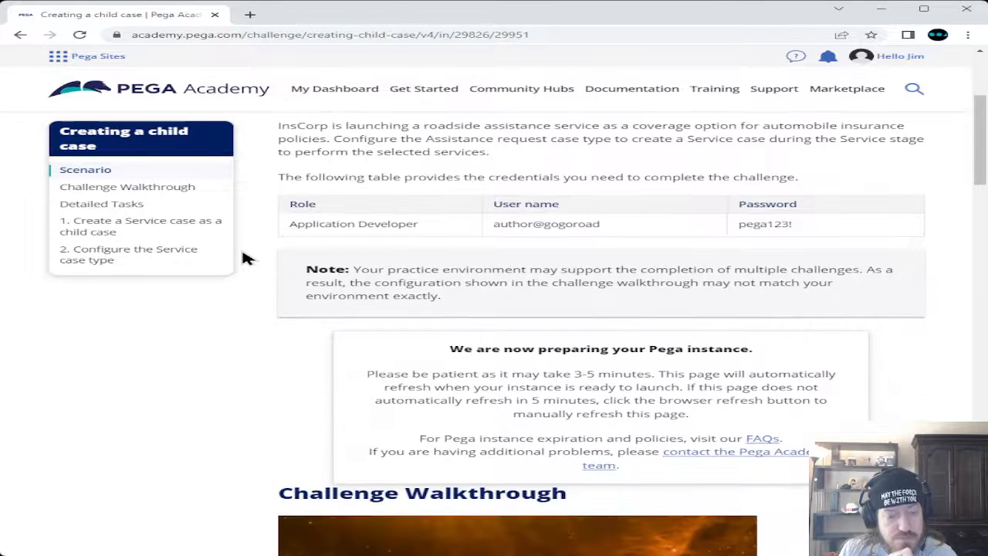
{"action": "scroll", "coordinate": [241, 259], "scroll_direction": "down", "scroll_amount": 4}
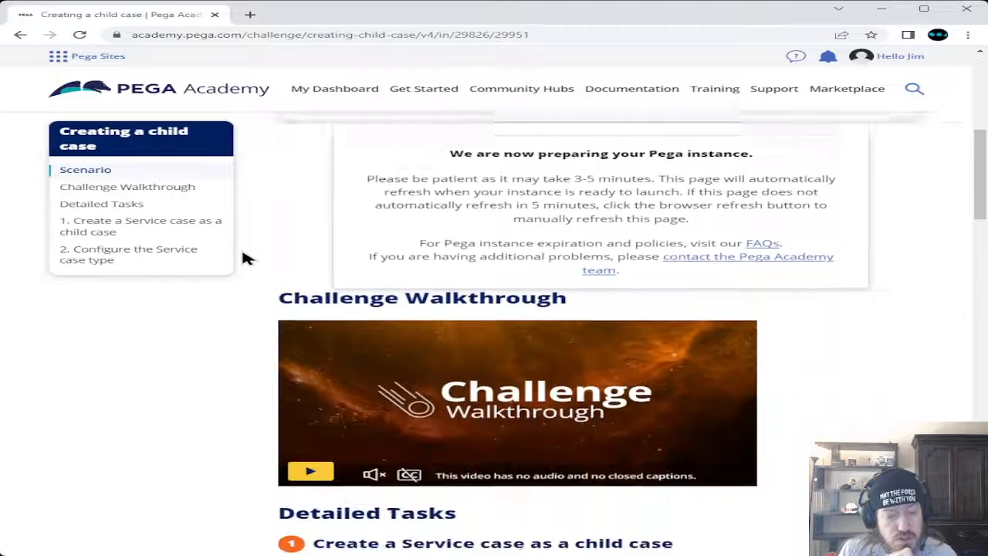
{"action": "scroll", "coordinate": [241, 259], "scroll_direction": "down", "scroll_amount": 3}
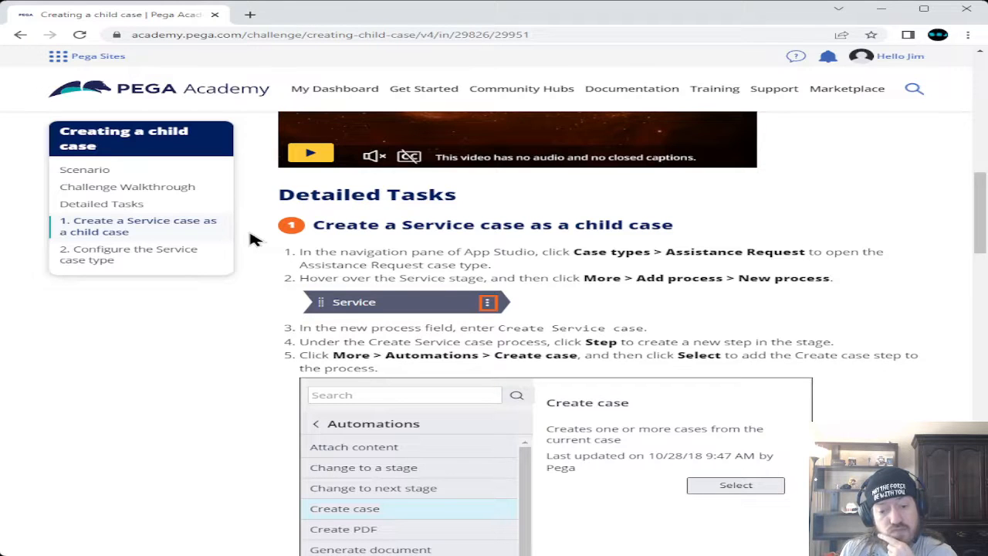
{"action": "scroll", "coordinate": [255, 239], "scroll_direction": "down", "scroll_amount": 3}
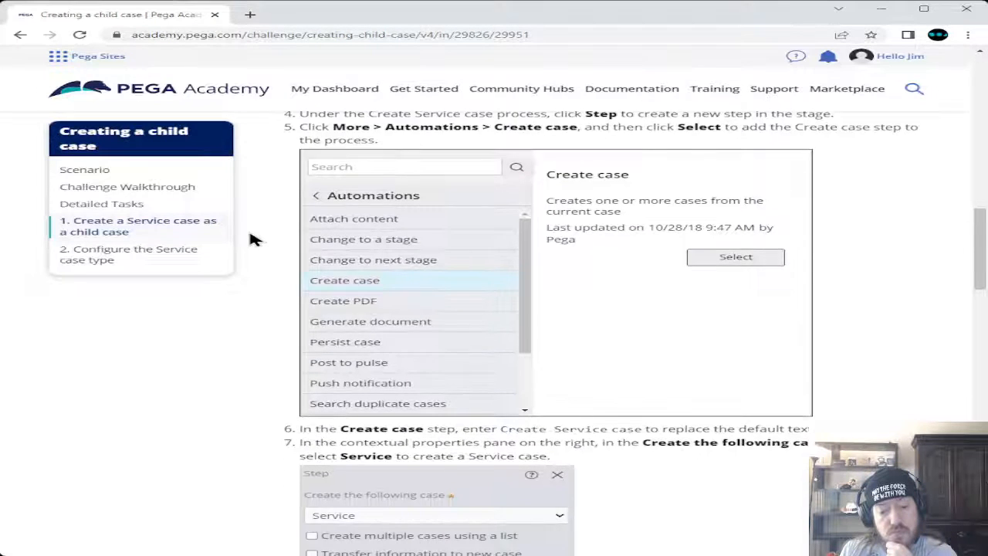
{"action": "scroll", "coordinate": [255, 239], "scroll_direction": "down", "scroll_amount": 3}
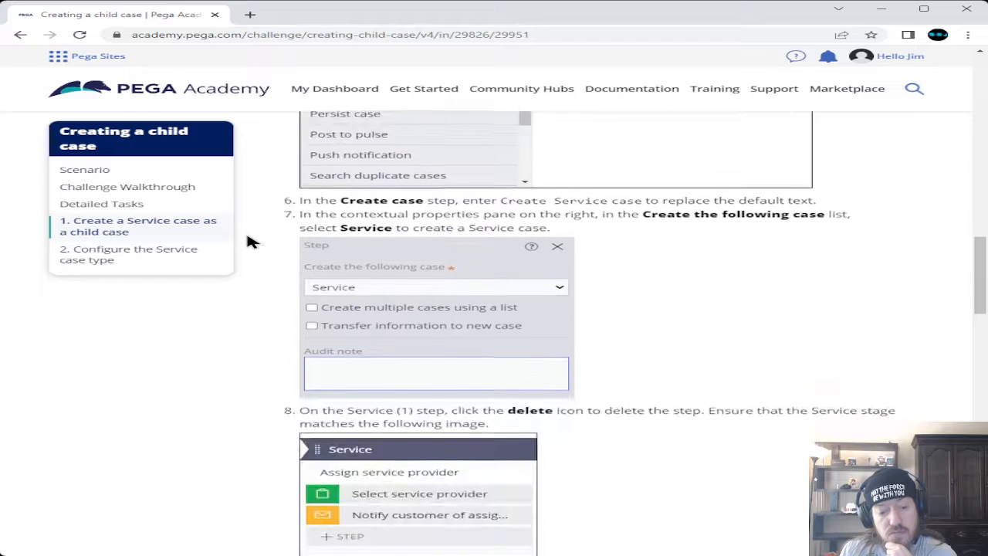
{"action": "scroll", "coordinate": [251, 241], "scroll_direction": "down", "scroll_amount": 2}
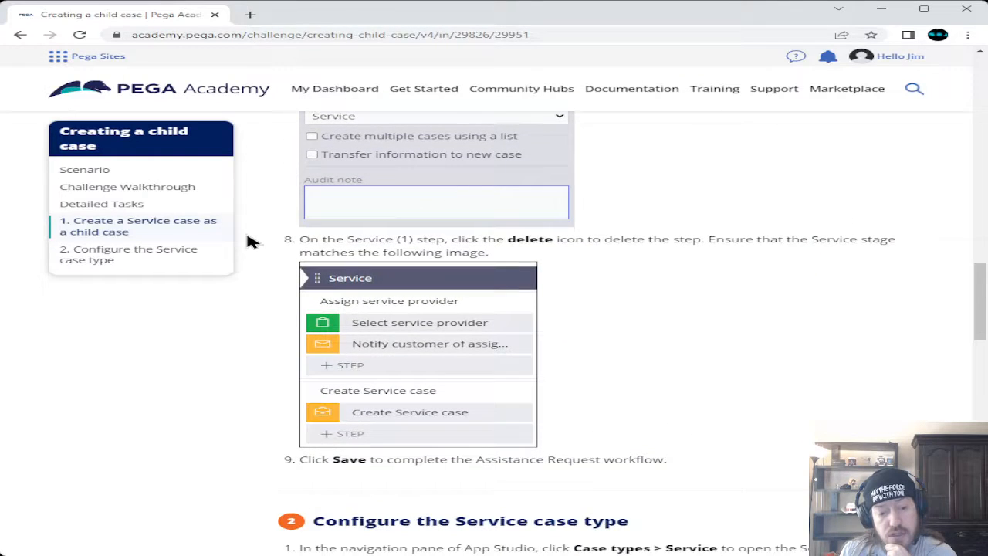
{"action": "scroll", "coordinate": [251, 241], "scroll_direction": "down", "scroll_amount": 4}
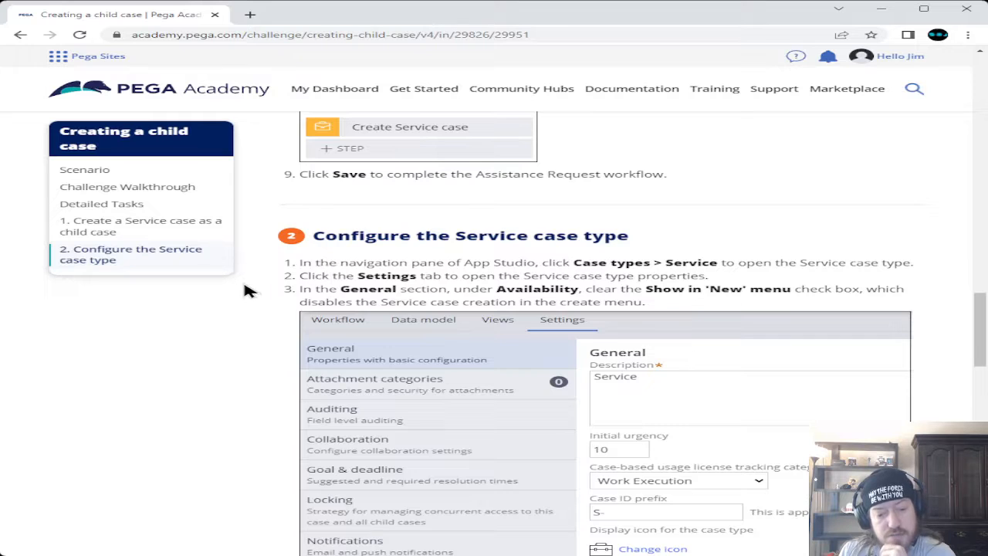
{"action": "scroll", "coordinate": [247, 291], "scroll_direction": "down", "scroll_amount": 4}
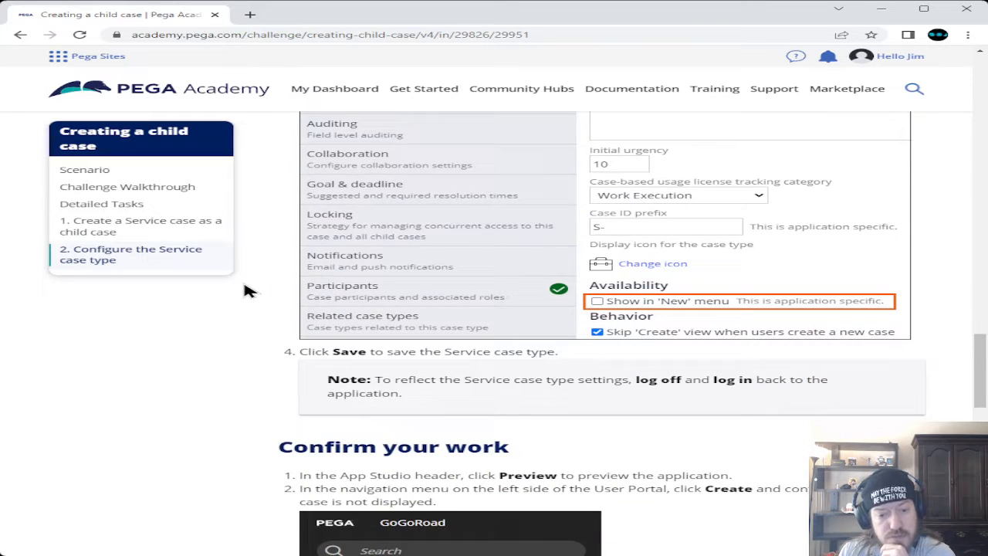
{"action": "scroll", "coordinate": [247, 290], "scroll_direction": "down", "scroll_amount": 2}
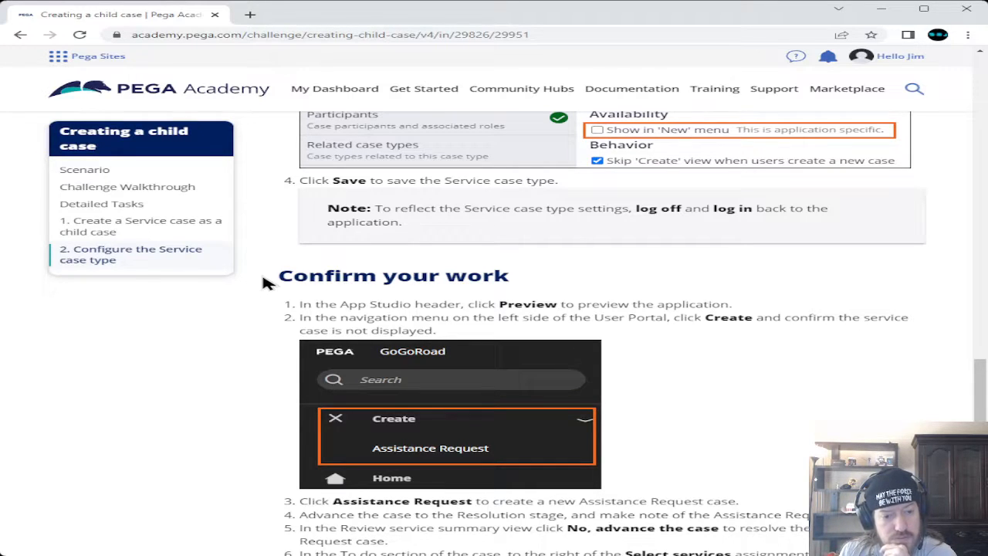
{"action": "scroll", "coordinate": [262, 282], "scroll_direction": "up", "scroll_amount": 2}
{"action": "scroll", "coordinate": [262, 283], "scroll_direction": "up", "scroll_amount": 2}
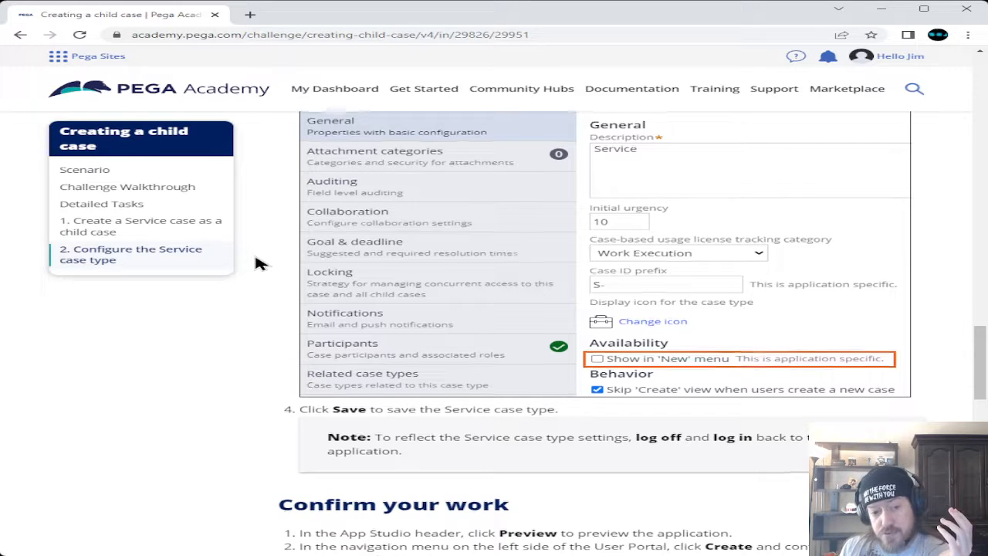
{"action": "scroll", "coordinate": [257, 263], "scroll_direction": "up", "scroll_amount": 3}
{"action": "scroll", "coordinate": [257, 263], "scroll_direction": "up", "scroll_amount": 7}
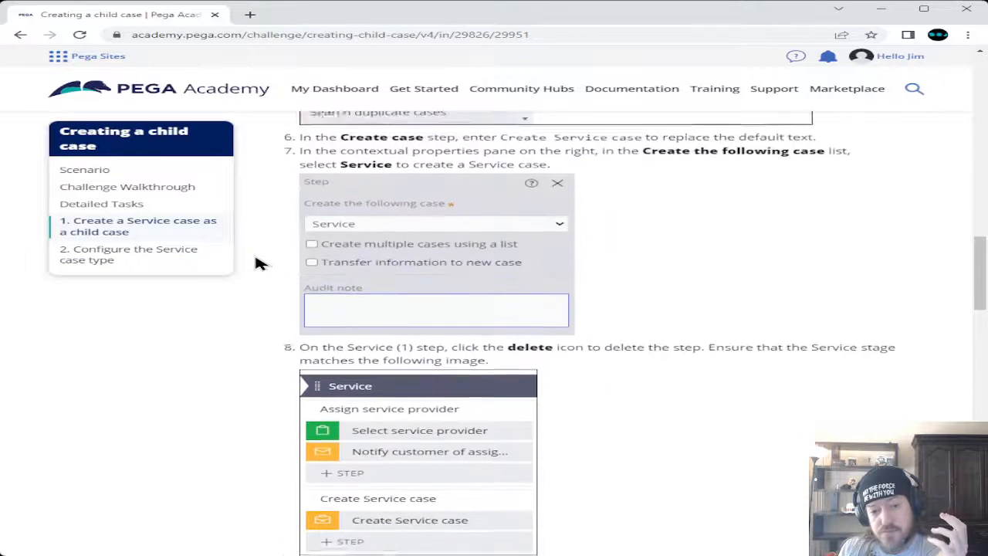
{"action": "scroll", "coordinate": [257, 263], "scroll_direction": "up", "scroll_amount": 4}
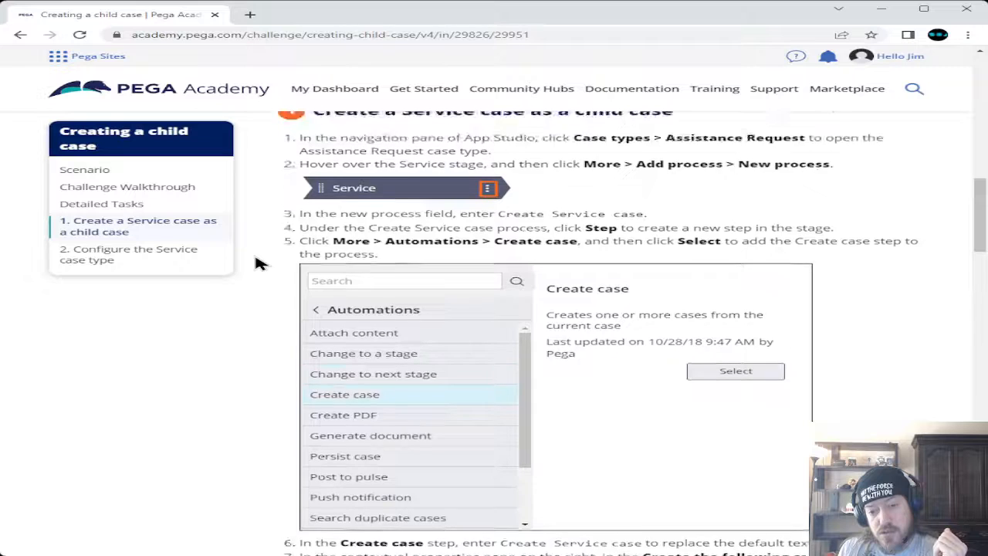
{"action": "scroll", "coordinate": [260, 262], "scroll_direction": "up", "scroll_amount": 6}
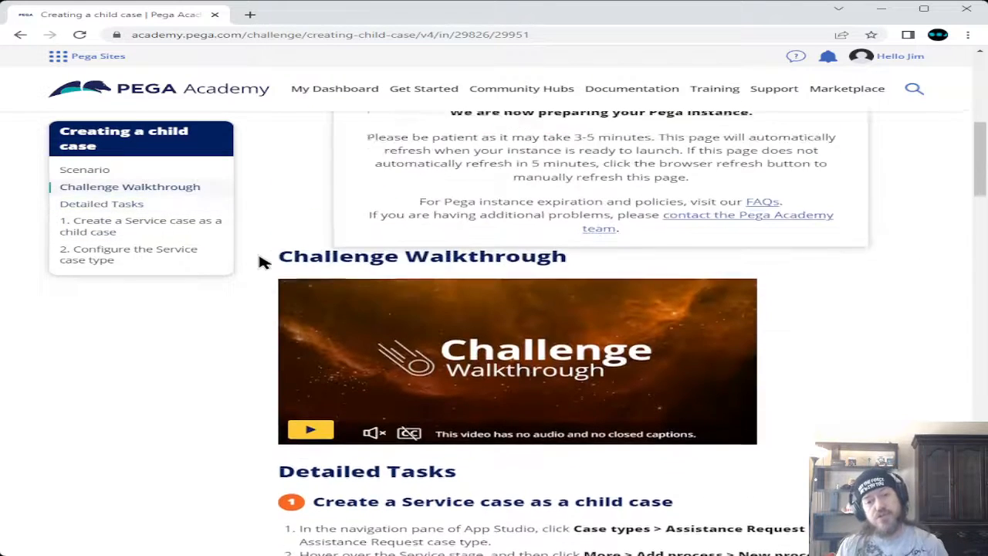
{"action": "scroll", "coordinate": [260, 263], "scroll_direction": "up", "scroll_amount": 1}
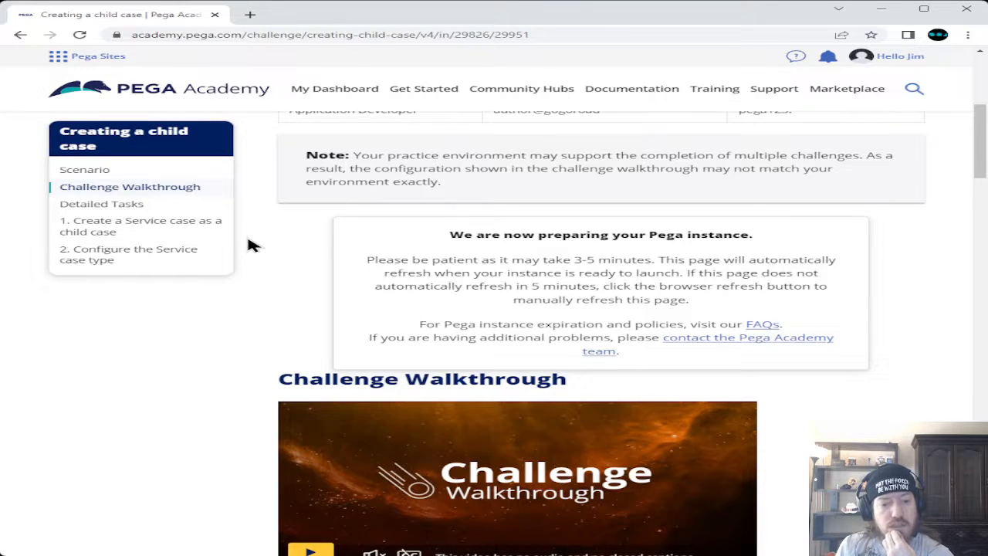
{"action": "scroll", "coordinate": [247, 244], "scroll_direction": "down", "scroll_amount": 1}
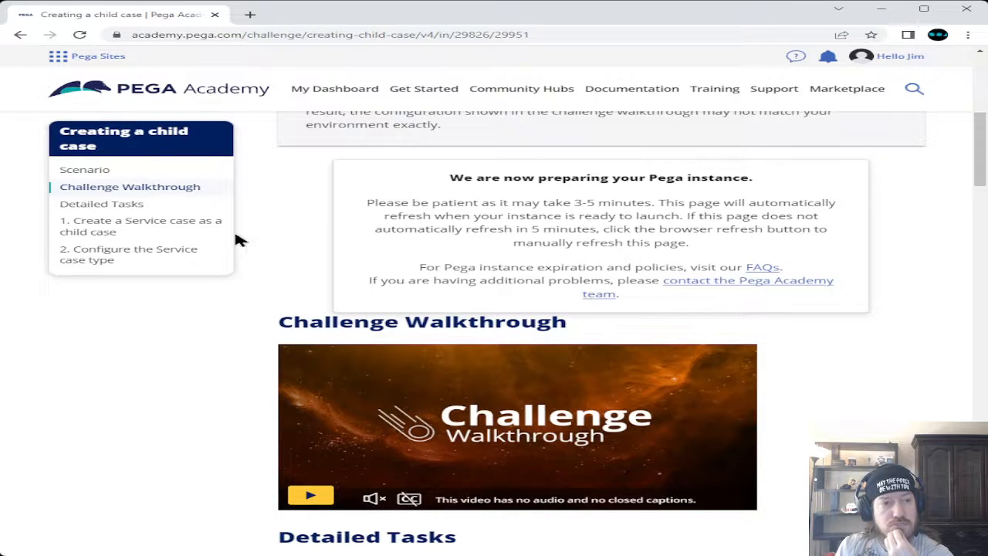
{"action": "left_click", "coordinate": [79, 35]}
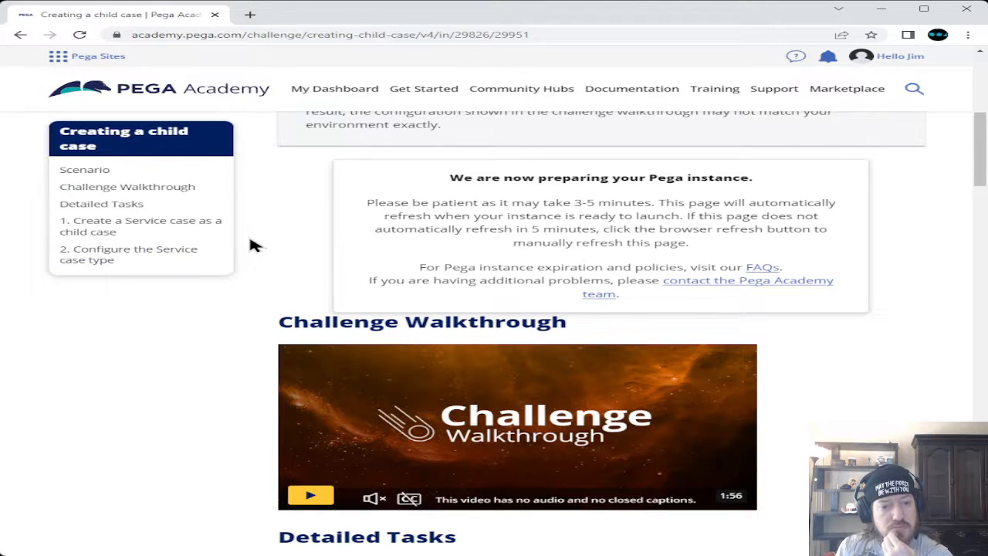
{"action": "scroll", "coordinate": [248, 263], "scroll_direction": "up", "scroll_amount": 2}
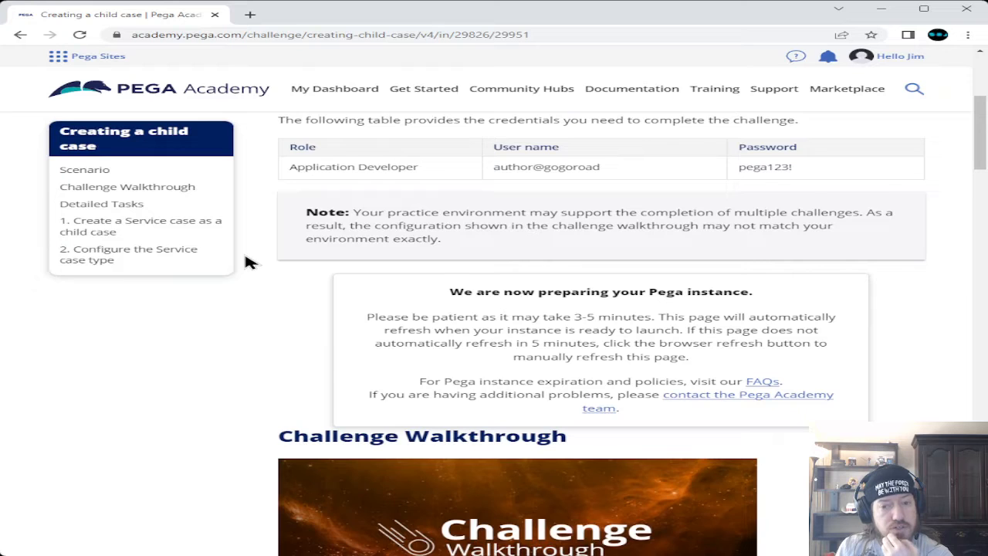
{"action": "scroll", "coordinate": [249, 262], "scroll_direction": "up", "scroll_amount": 1}
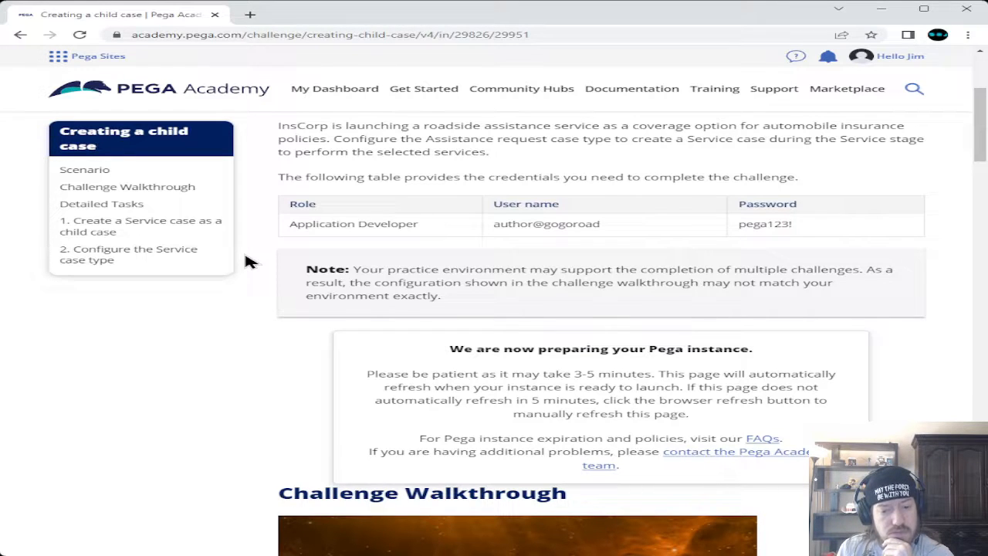
{"action": "scroll", "coordinate": [248, 262], "scroll_direction": "up", "scroll_amount": 3}
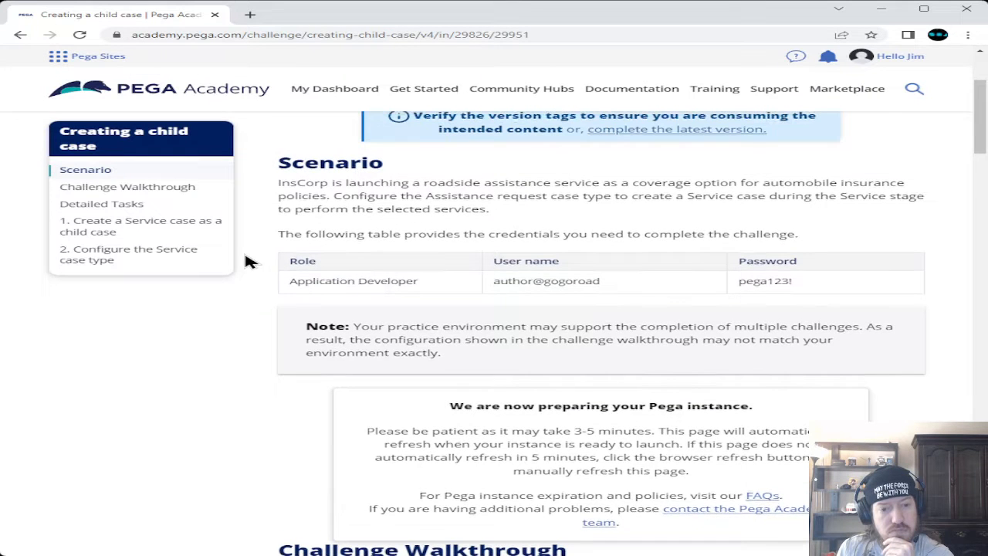
{"action": "scroll", "coordinate": [249, 262], "scroll_direction": "up", "scroll_amount": 3}
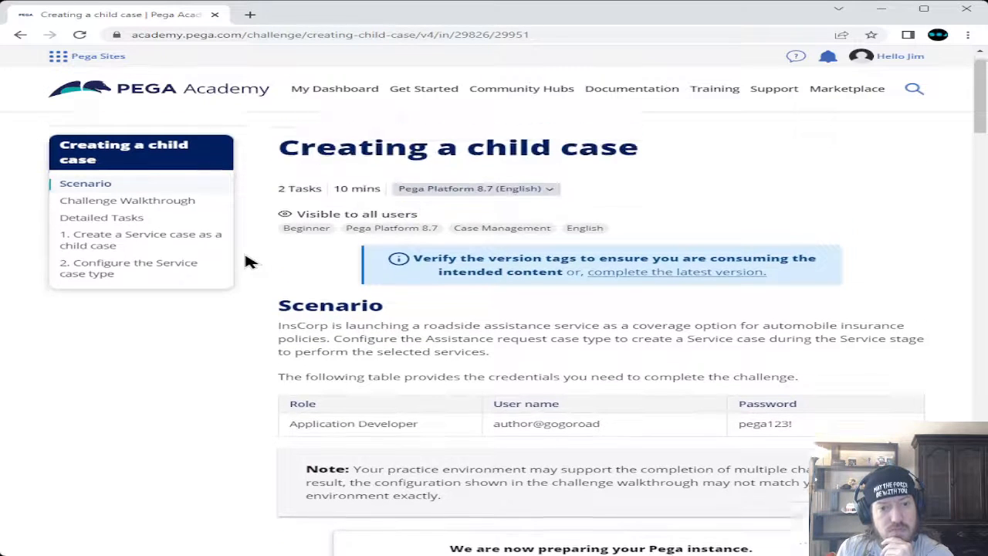
{"action": "scroll", "coordinate": [249, 262], "scroll_direction": "down", "scroll_amount": 3}
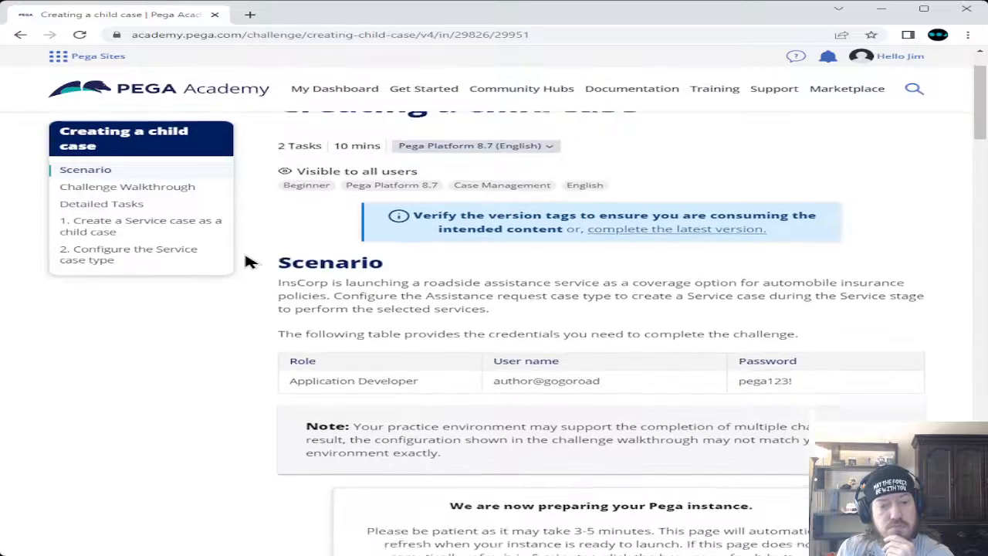
{"action": "scroll", "coordinate": [249, 262], "scroll_direction": "down", "scroll_amount": 1}
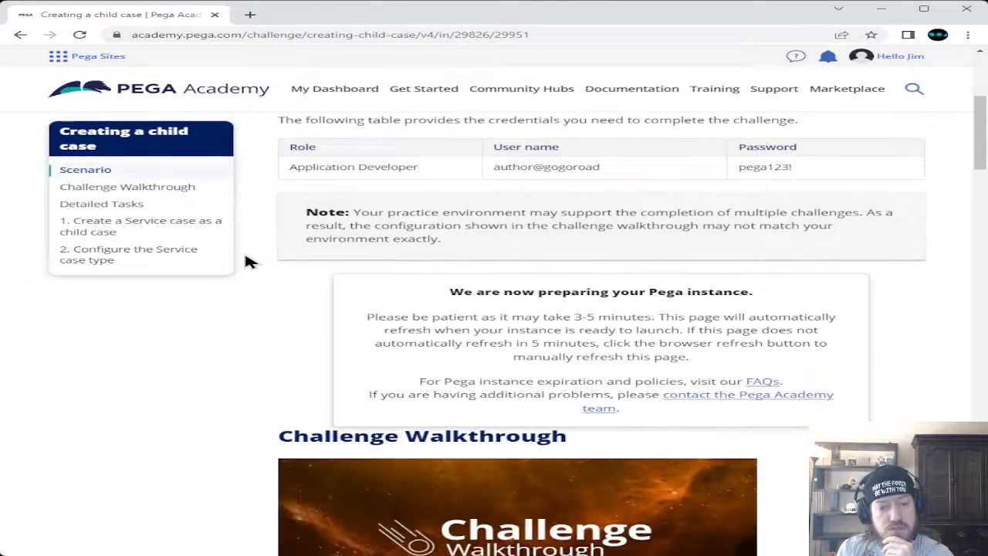
{"action": "scroll", "coordinate": [249, 262], "scroll_direction": "down", "scroll_amount": 2}
{"action": "scroll", "coordinate": [248, 263], "scroll_direction": "down", "scroll_amount": 1}
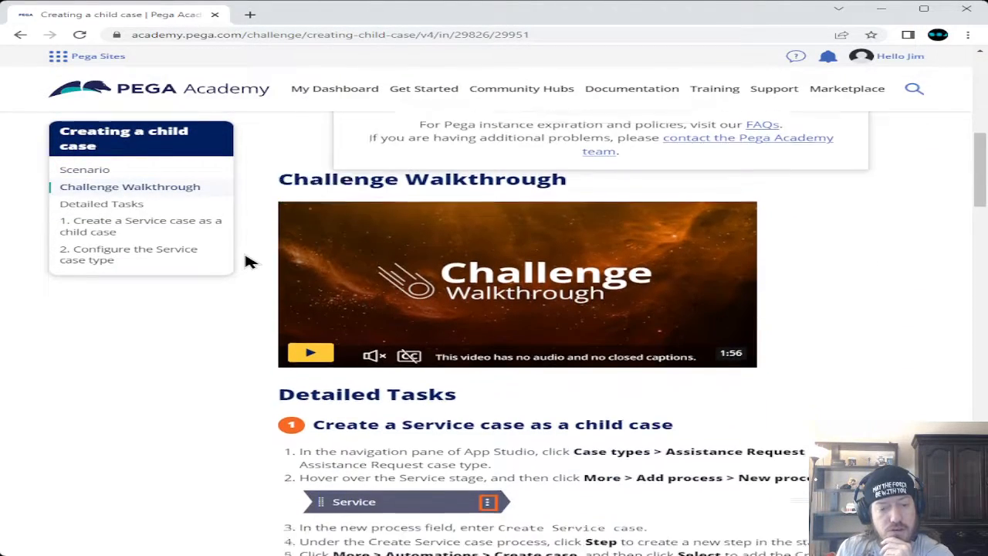
{"action": "scroll", "coordinate": [249, 262], "scroll_direction": "down", "scroll_amount": 3}
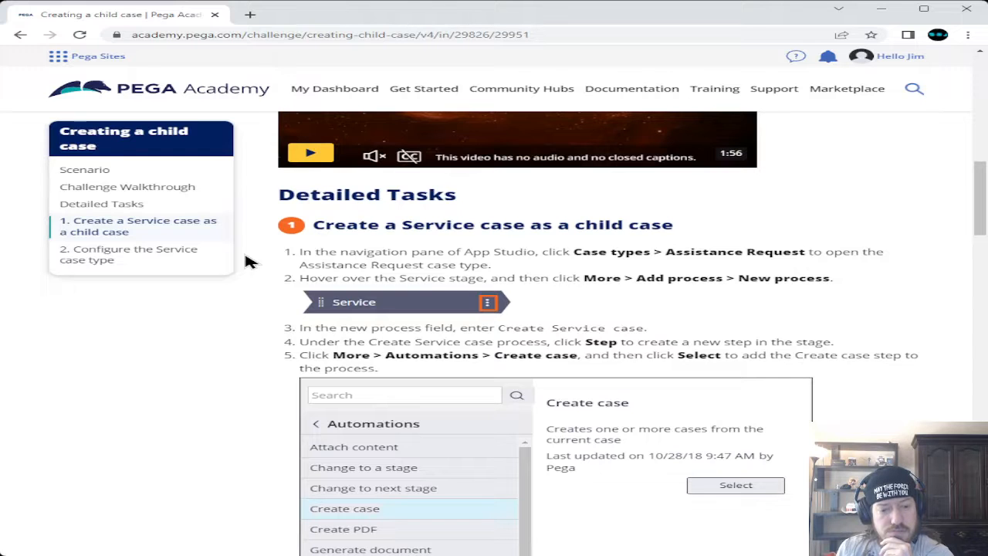
{"action": "scroll", "coordinate": [248, 262], "scroll_direction": "down", "scroll_amount": 4}
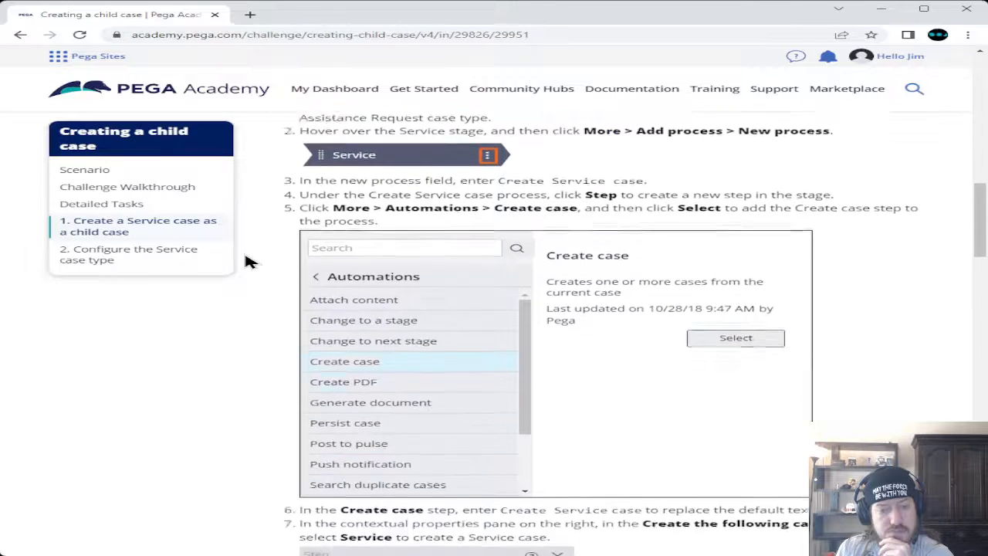
{"action": "scroll", "coordinate": [249, 262], "scroll_direction": "down", "scroll_amount": 2}
{"action": "scroll", "coordinate": [248, 262], "scroll_direction": "down", "scroll_amount": 5}
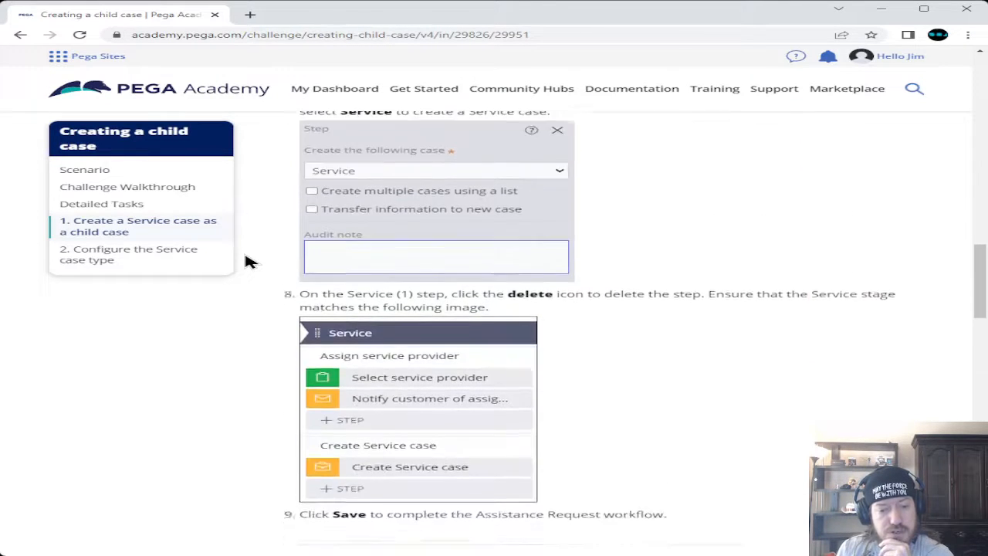
{"action": "scroll", "coordinate": [248, 262], "scroll_direction": "down", "scroll_amount": 2}
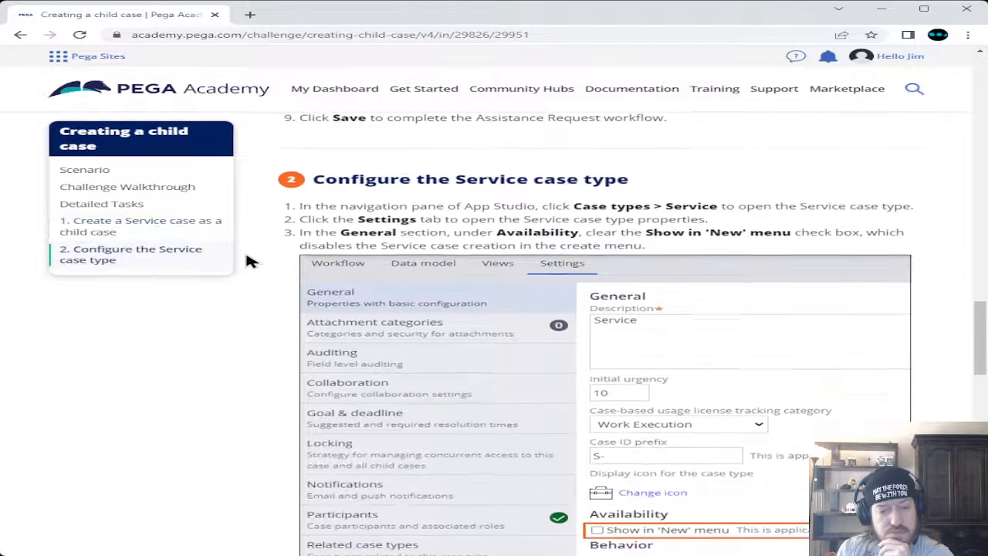
{"action": "scroll", "coordinate": [249, 263], "scroll_direction": "down", "scroll_amount": 3}
{"action": "scroll", "coordinate": [248, 262], "scroll_direction": "down", "scroll_amount": 3}
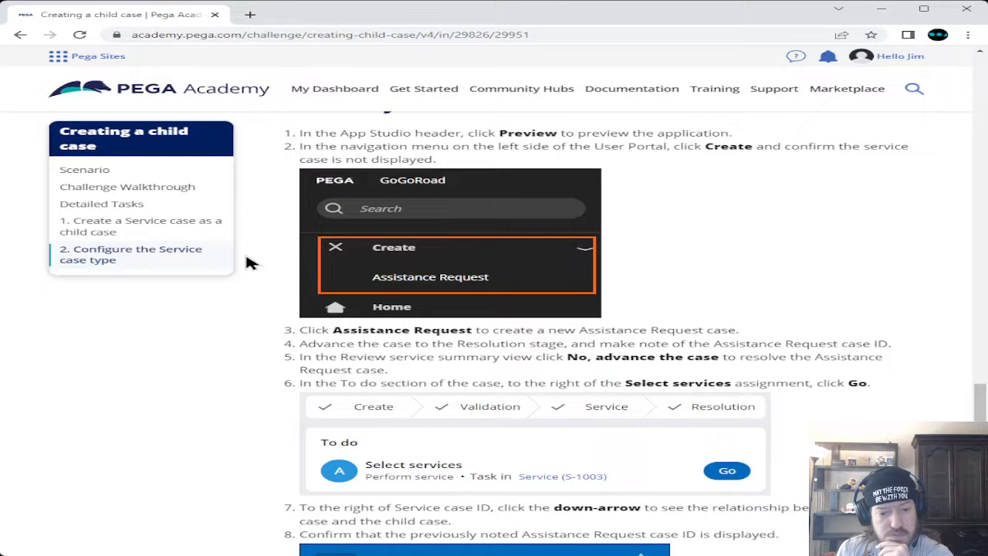
{"action": "scroll", "coordinate": [249, 263], "scroll_direction": "down", "scroll_amount": 5}
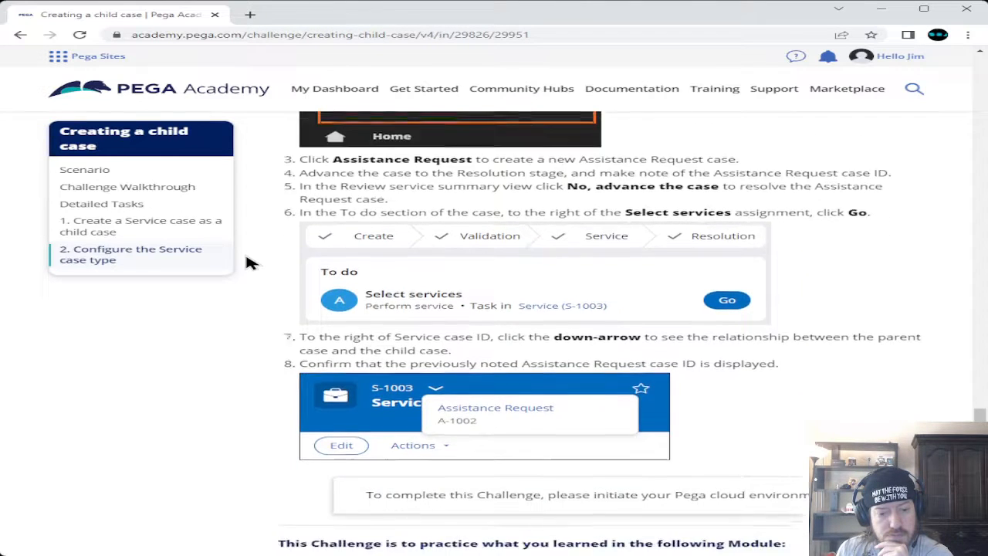
{"action": "scroll", "coordinate": [248, 262], "scroll_direction": "down", "scroll_amount": 1}
{"action": "scroll", "coordinate": [249, 263], "scroll_direction": "up", "scroll_amount": 4}
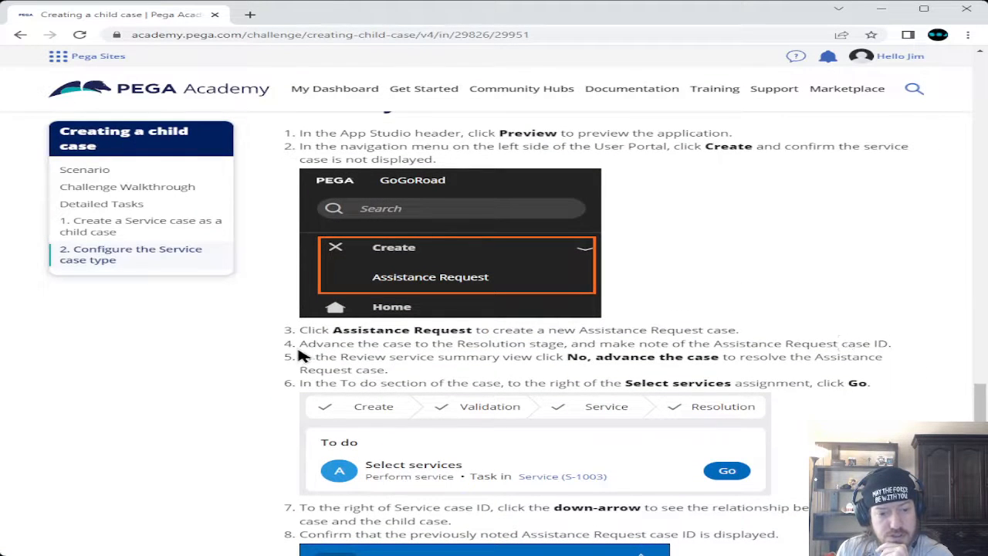
{"action": "left_click_drag", "start_coordinate": [300, 343], "coordinate": [915, 353]}
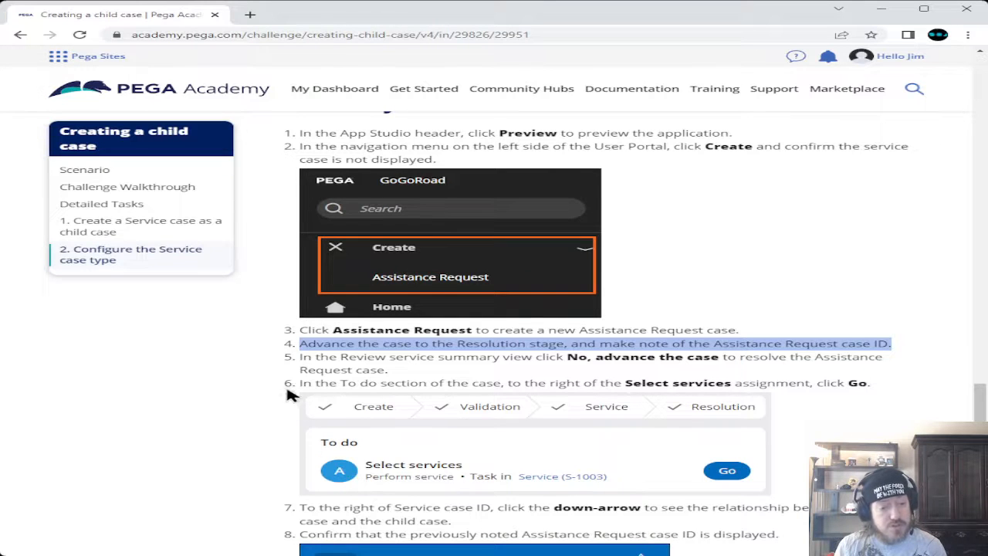
{"action": "scroll", "coordinate": [281, 416], "scroll_direction": "up", "scroll_amount": 3}
{"action": "scroll", "coordinate": [282, 417], "scroll_direction": "up", "scroll_amount": 7}
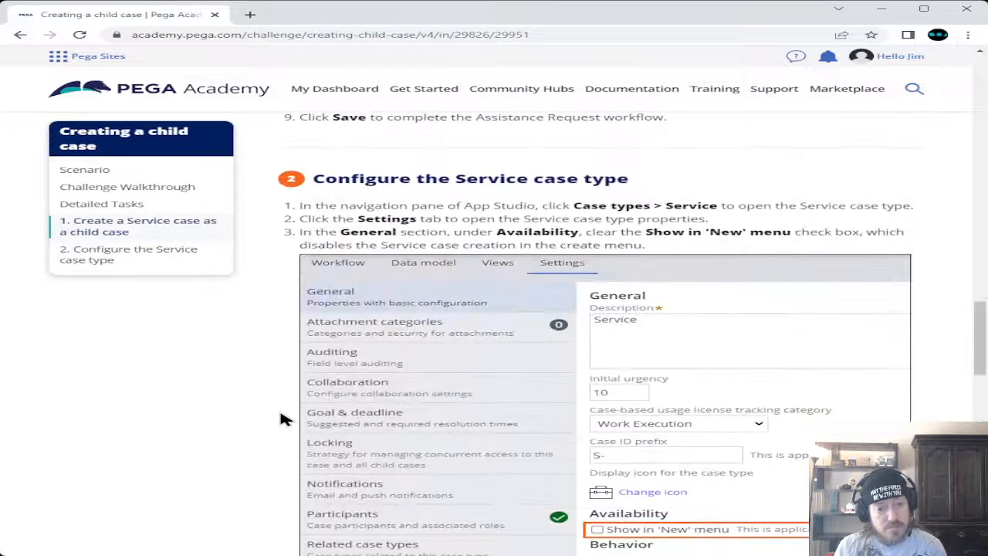
{"action": "scroll", "coordinate": [282, 417], "scroll_direction": "up", "scroll_amount": 10}
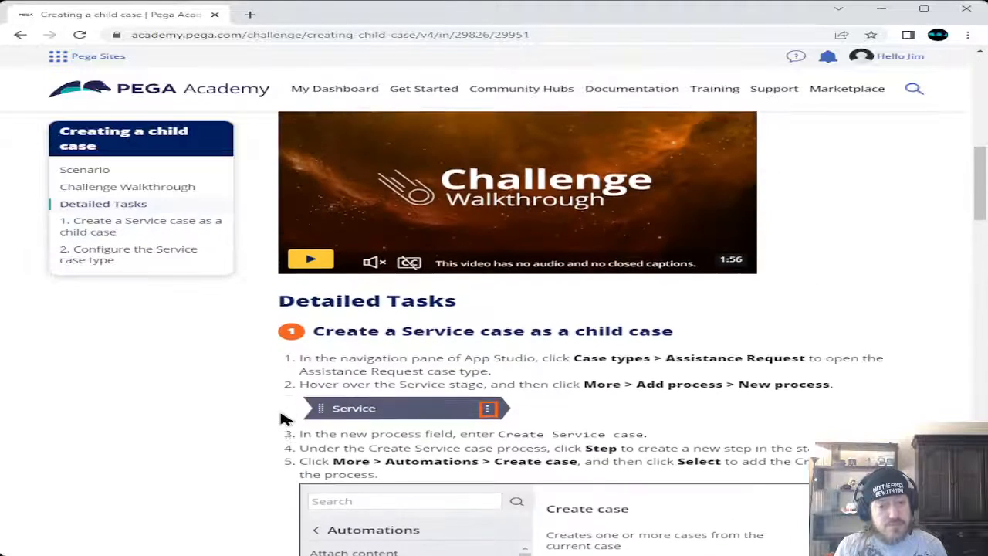
{"action": "scroll", "coordinate": [281, 417], "scroll_direction": "up", "scroll_amount": 2}
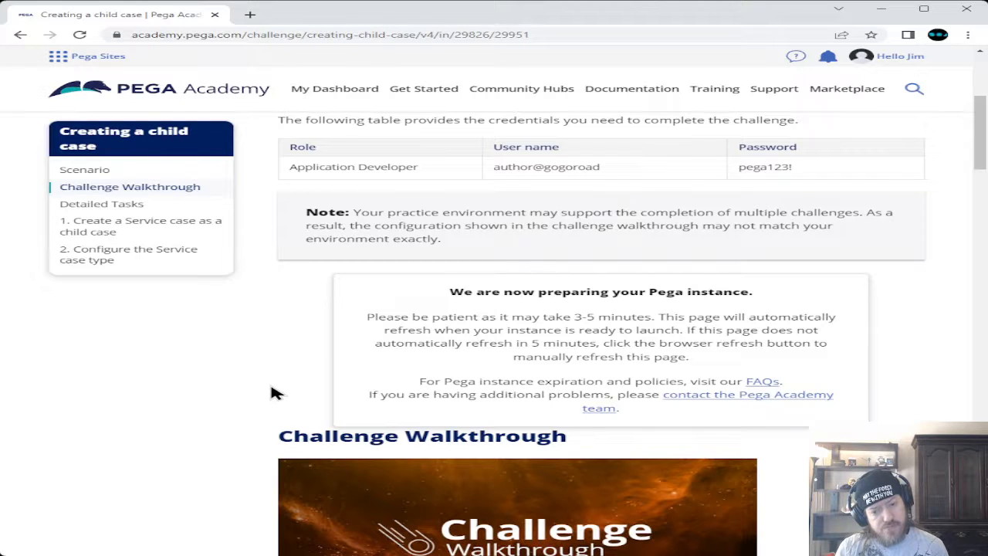
Reload the lesson and launch the now-ready practice Pega instance in a new tab
{"action": "left_click", "coordinate": [80, 36]}
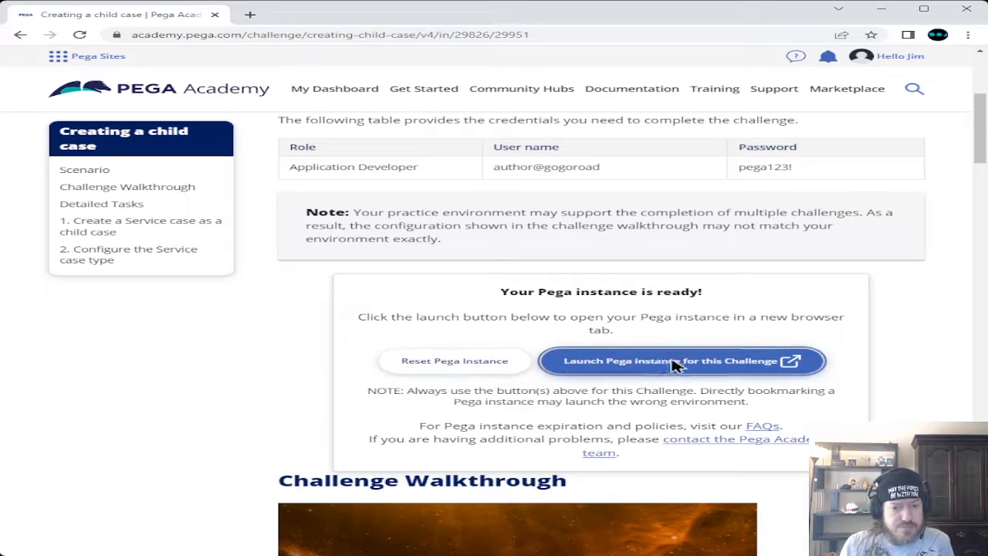
{"action": "left_click", "coordinate": [750, 361]}
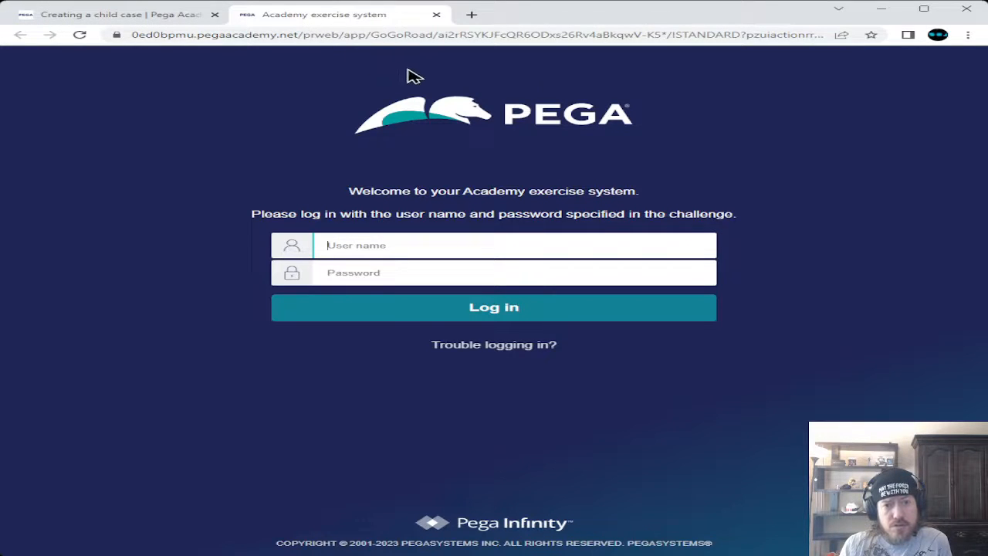
Close the challenge tab so the exercise system login page stands in its own window
{"action": "key", "text": "ctrl+w"}
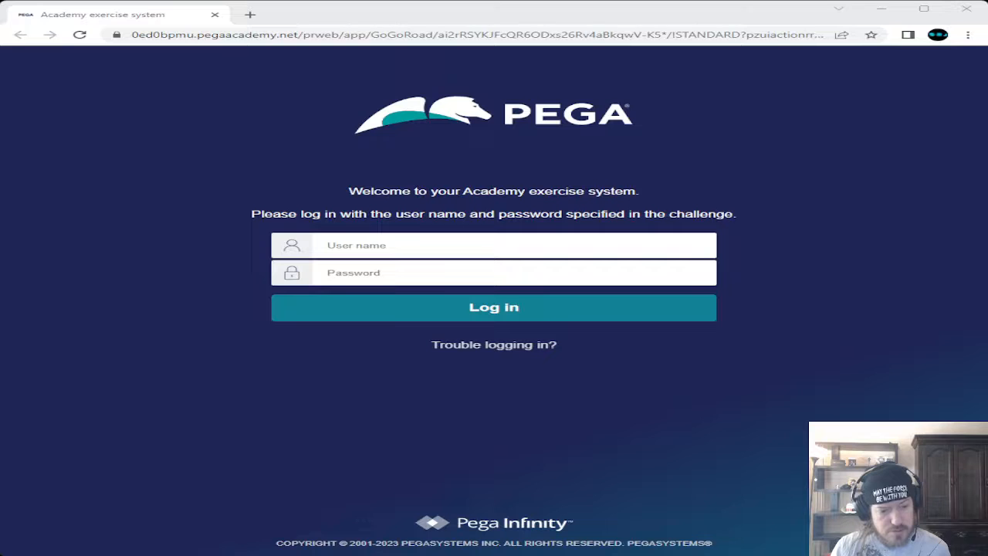
Fill in the practice account's user name and password on the exercise system login form
{"action": "left_click", "coordinate": [399, 513]}
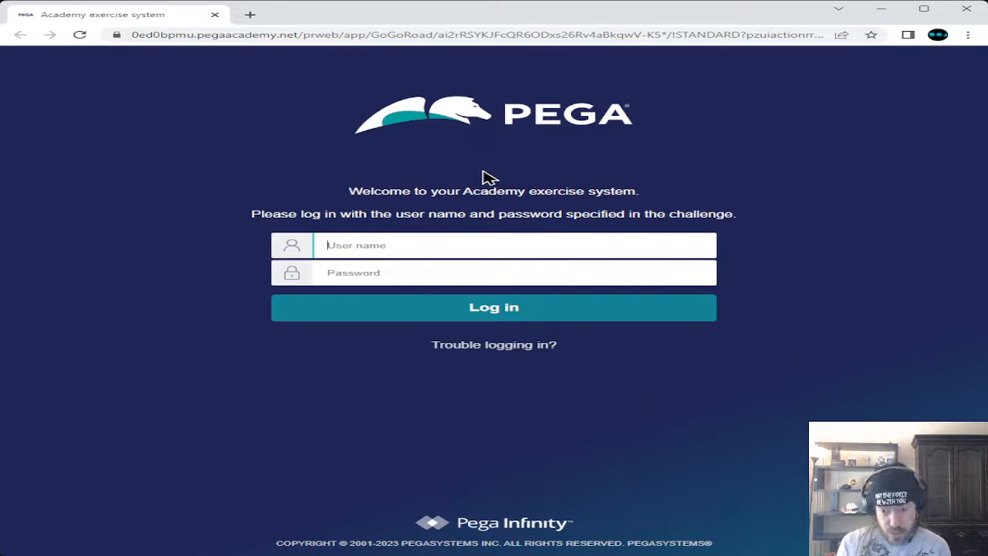
{"action": "type", "text": "auth"}
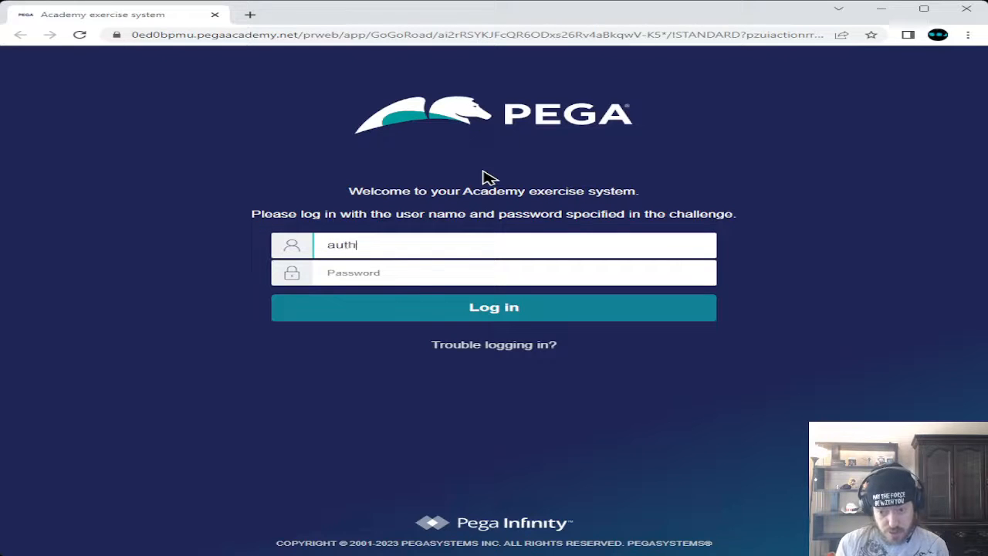
{"action": "type", "text": "or@"}
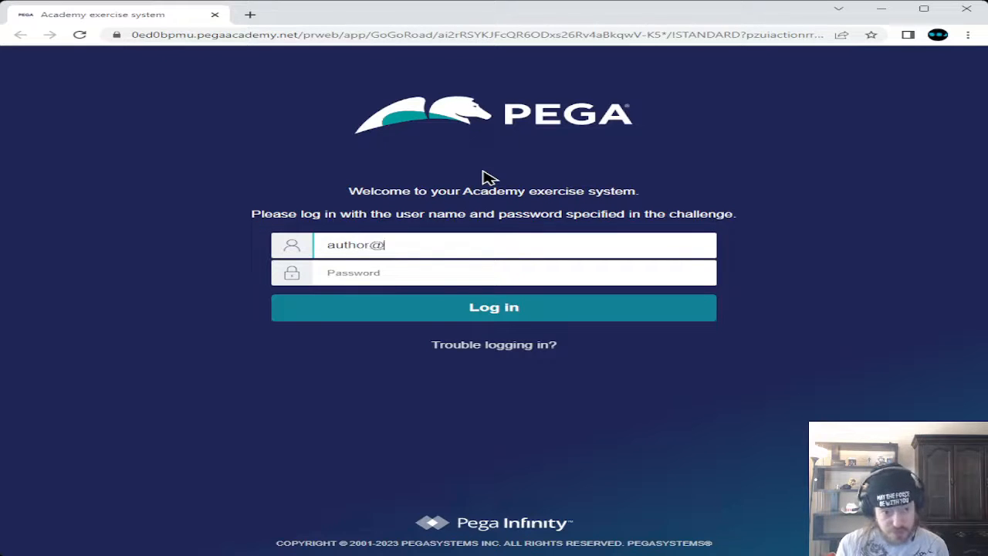
{"action": "type", "text": "gogoroa"}
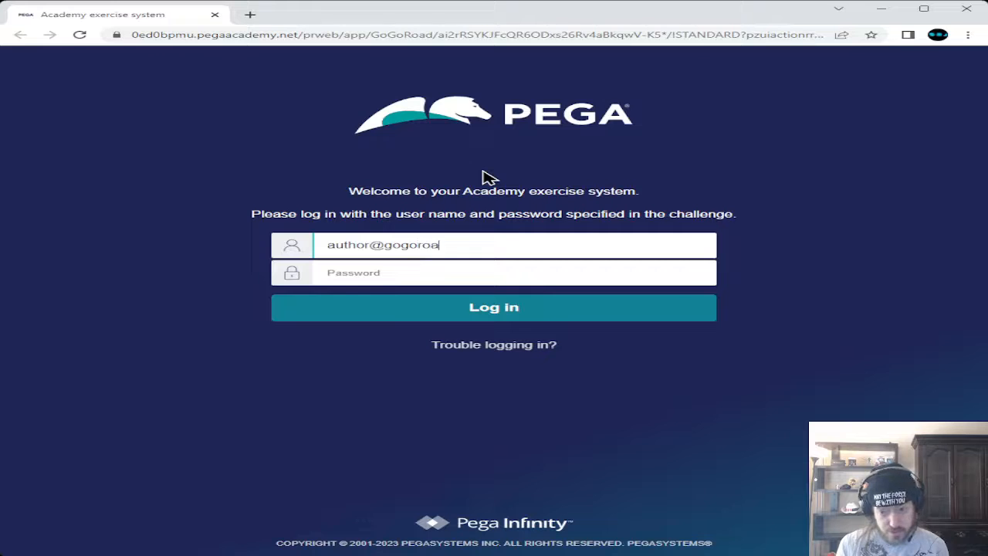
{"action": "type", "text": "d"}
{"action": "key", "text": "Tab"}
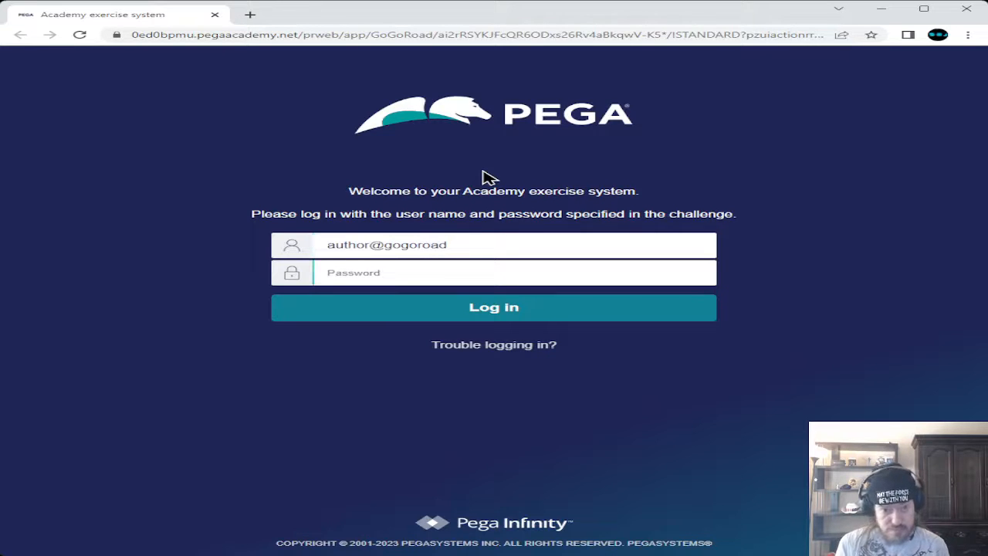
{"action": "type", "text": "pega"}
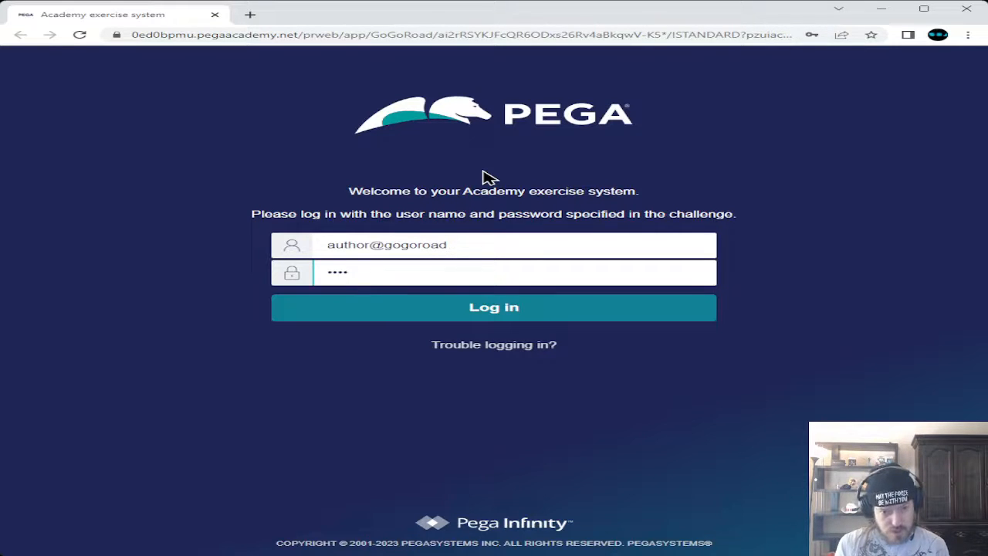
{"action": "type", "text": "123"}
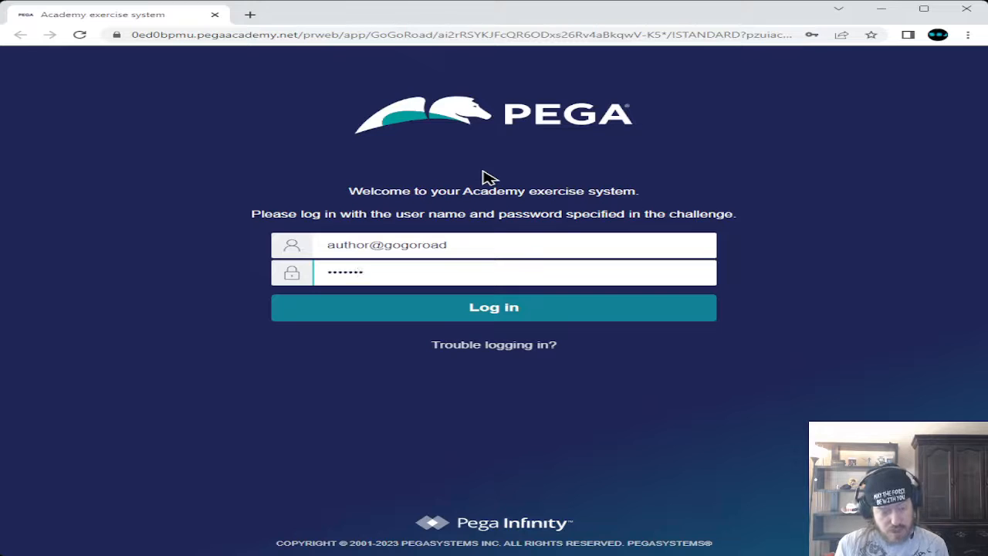
{"action": "type", "text": "!"}
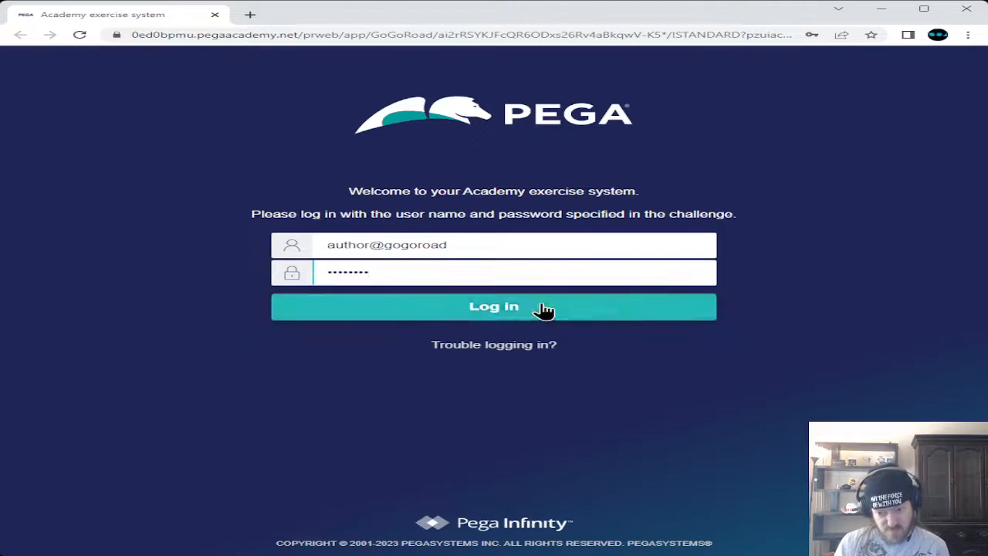
Log in to the exercise system so App Studio for GoGoRoad loads
{"action": "left_click", "coordinate": [543, 309]}
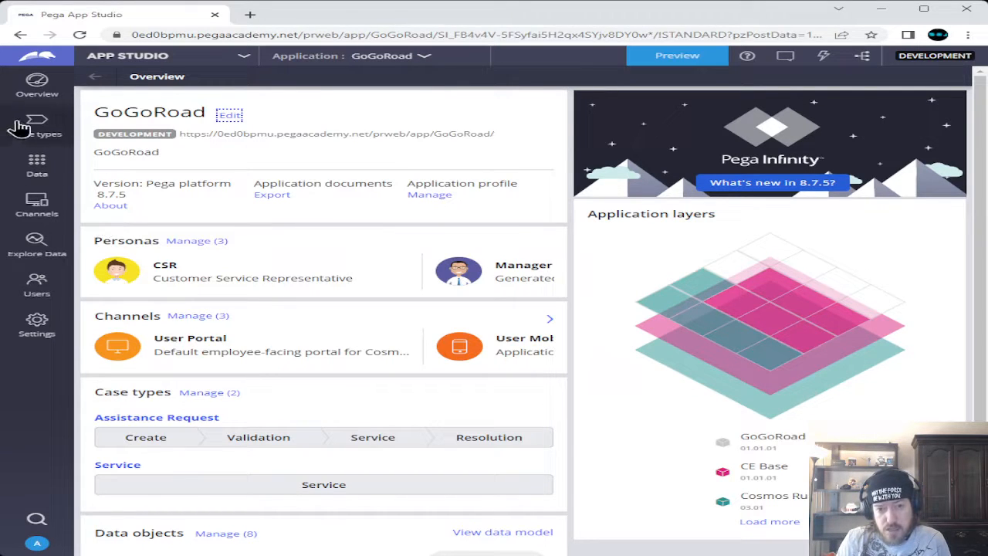
Open the Assistance Request case type from the Case types list
{"action": "left_click", "coordinate": [46, 123]}
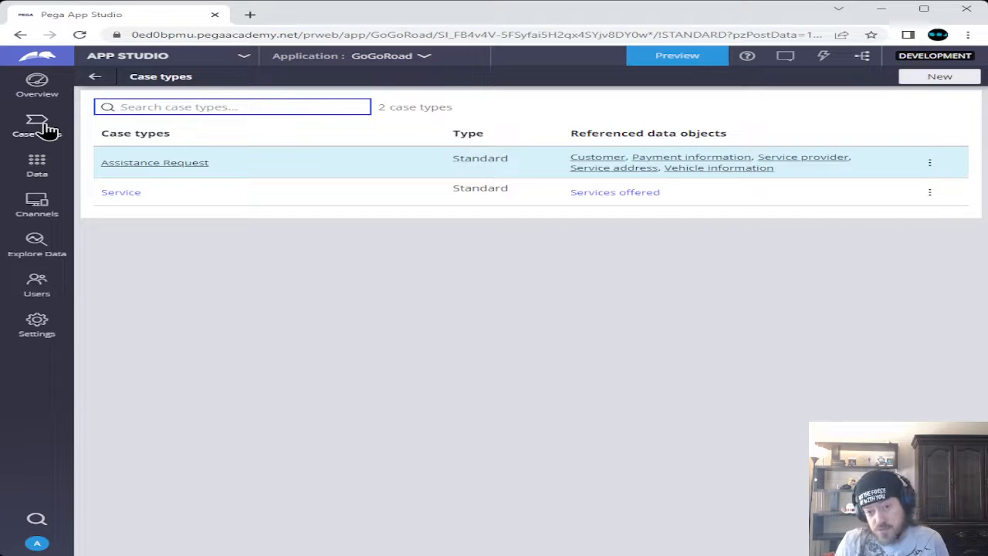
{"action": "left_click", "coordinate": [181, 175]}
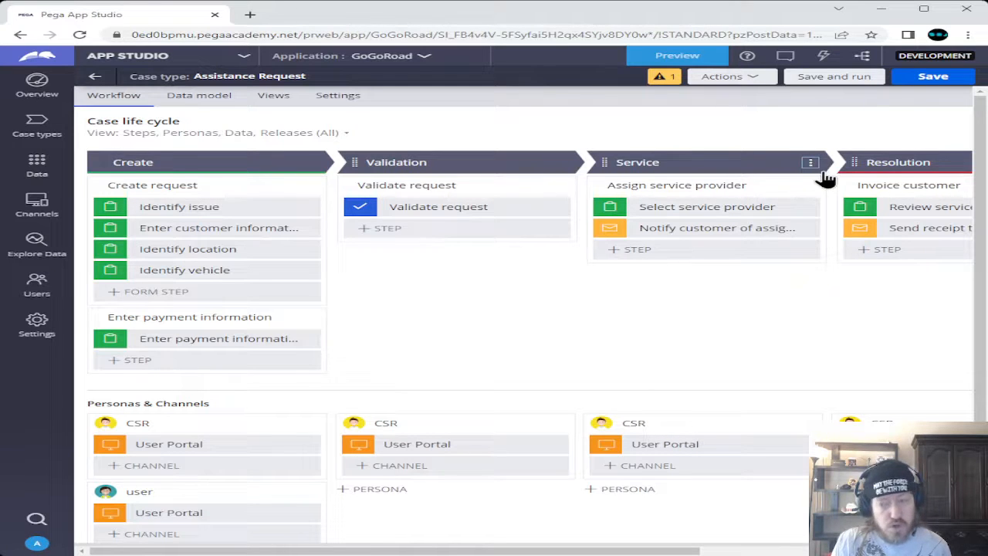
Add a new process to the Service stage and rename it from Service (1) to 'Create Service case'
{"action": "left_click", "coordinate": [809, 164]}
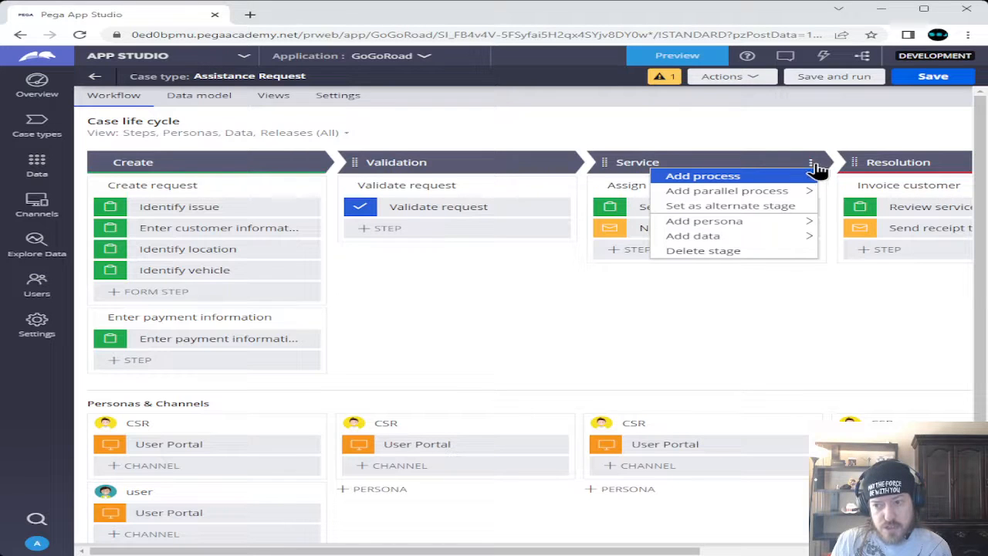
{"action": "mouse_move", "coordinate": [818, 177]}
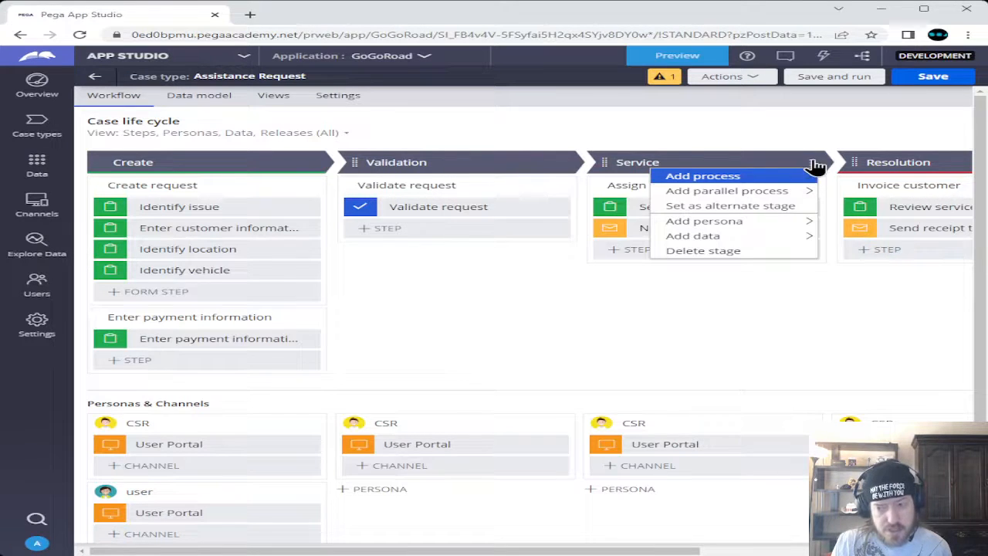
{"action": "mouse_move", "coordinate": [739, 180]}
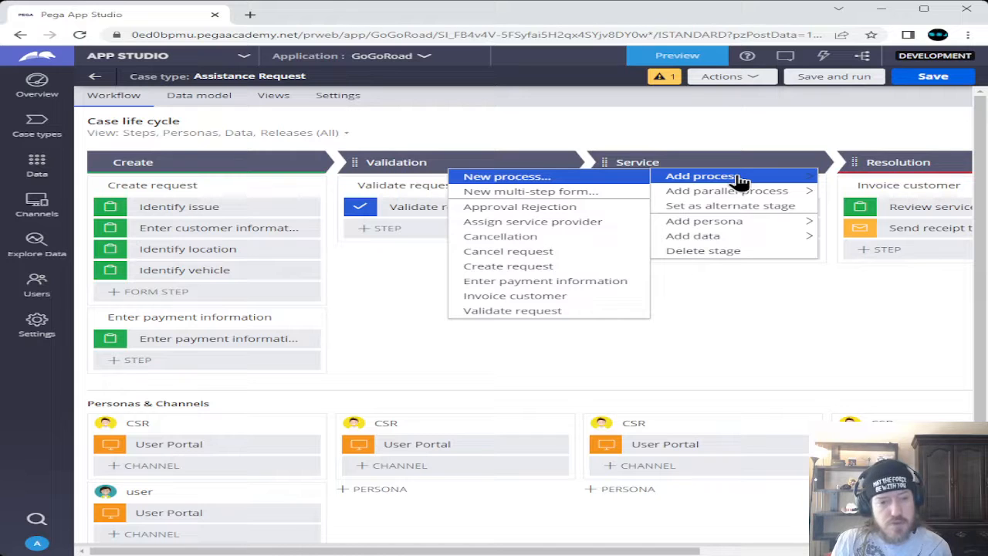
{"action": "left_click", "coordinate": [589, 178]}
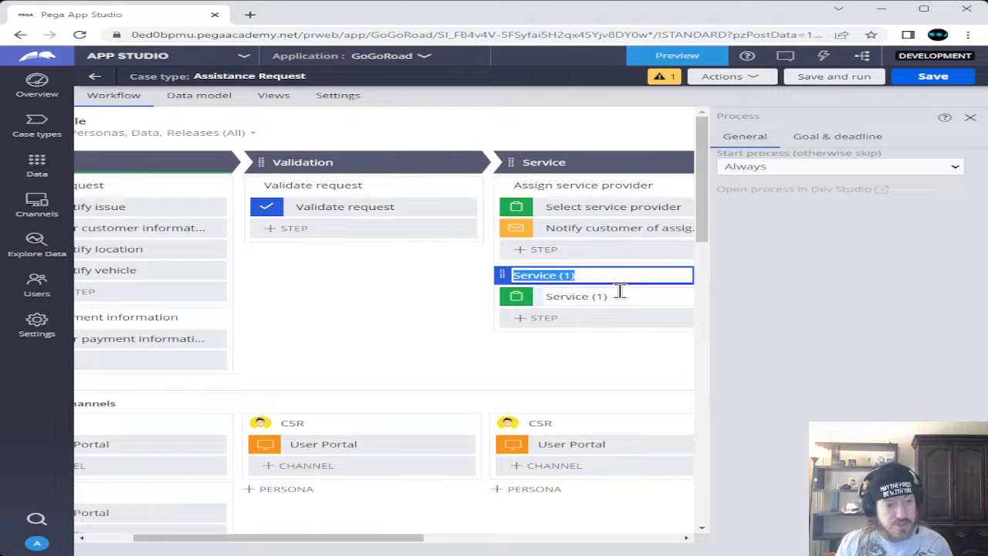
{"action": "key", "text": "BackSpace"}
{"action": "type", "text": "Crea"}
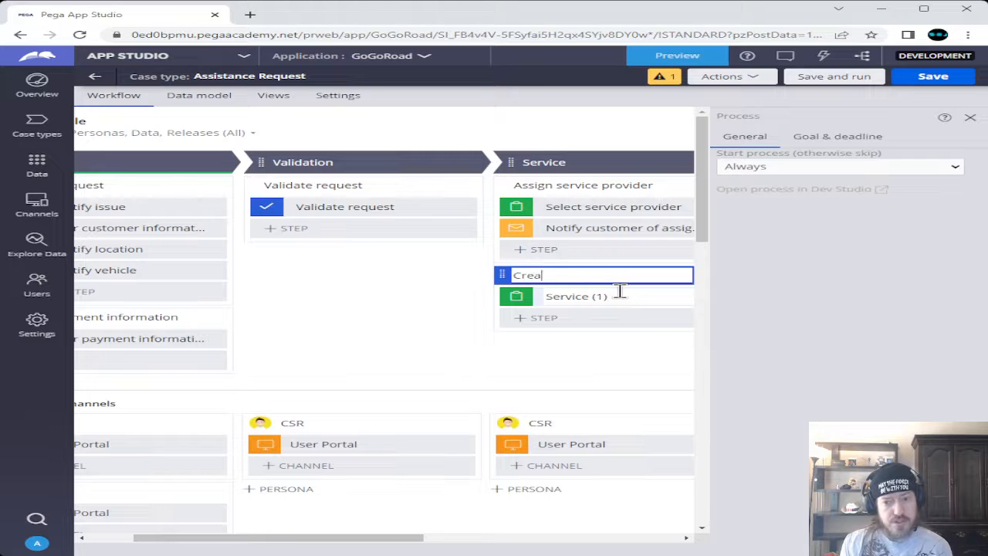
{"action": "type", "text": "te Servic"}
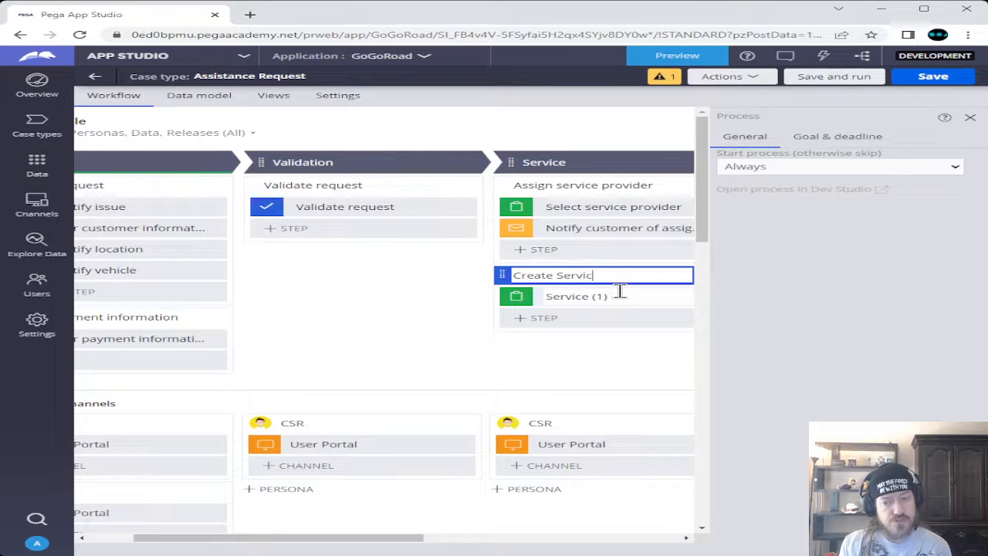
{"action": "type", "text": "e case"}
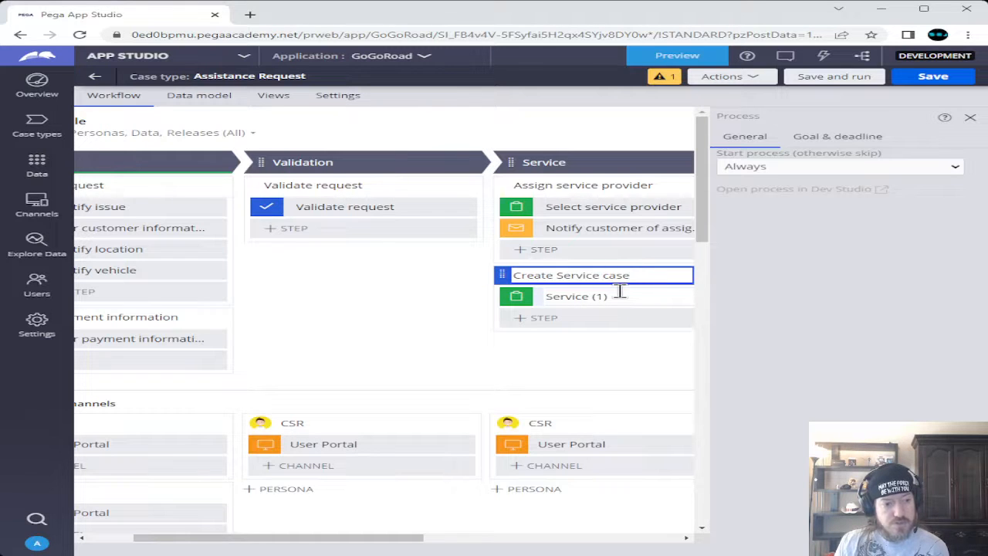
{"action": "left_click", "coordinate": [568, 322]}
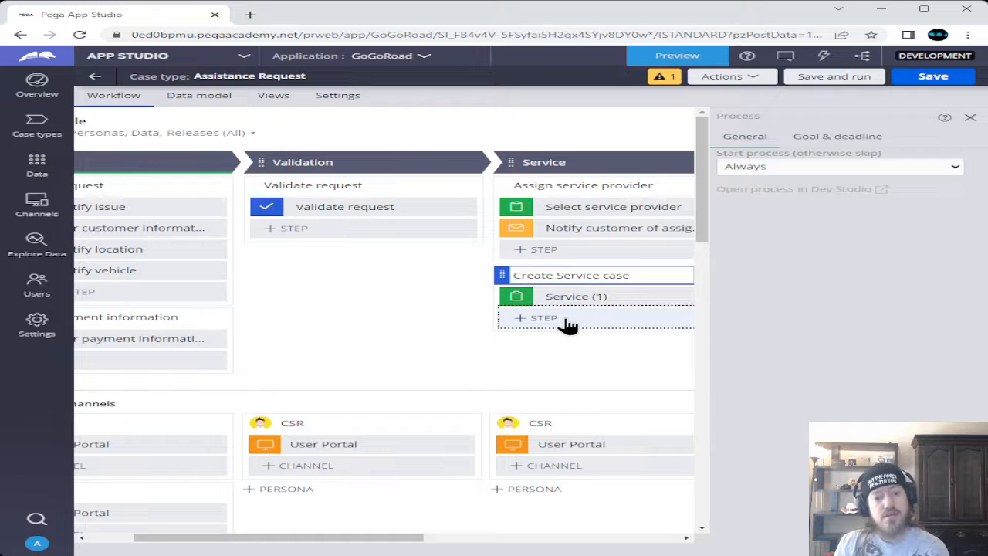
Add a step to the Create Service case process and browse More > Automations to Create case
{"action": "left_click", "coordinate": [568, 321]}
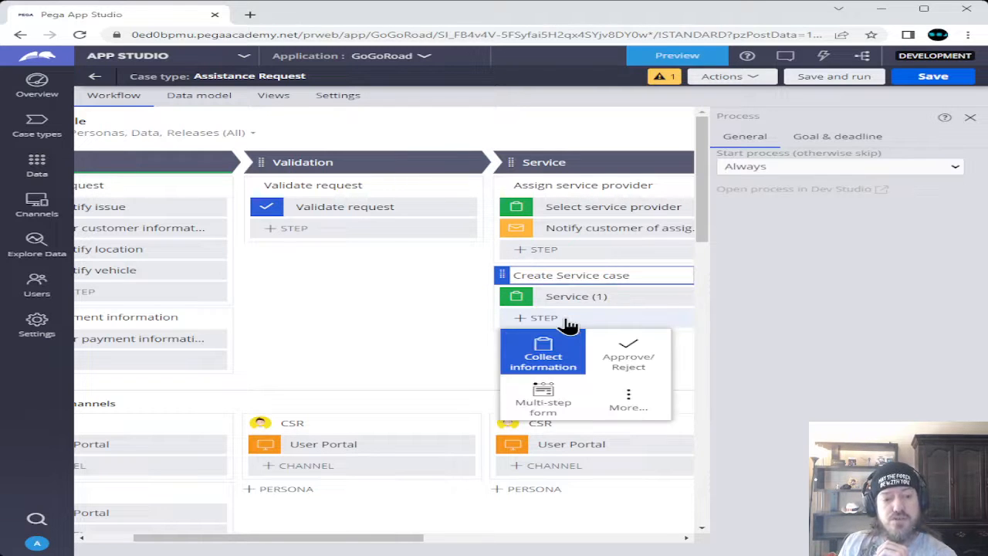
{"action": "left_click", "coordinate": [635, 401]}
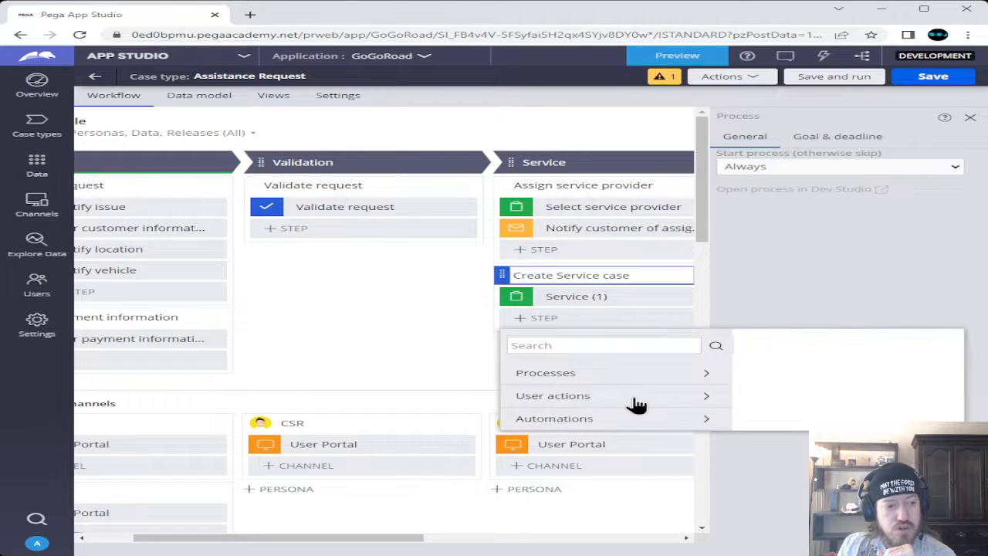
{"action": "left_click", "coordinate": [564, 419]}
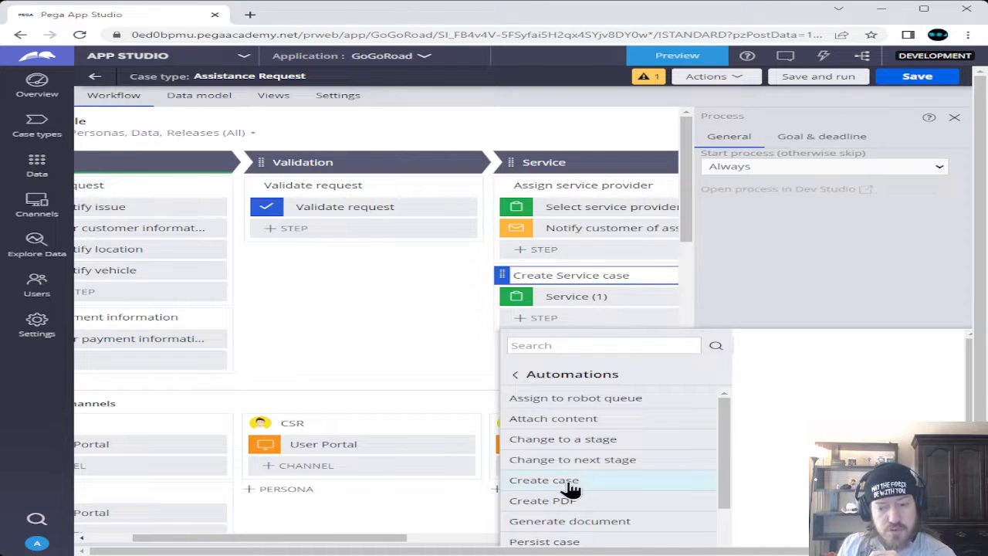
{"action": "mouse_move", "coordinate": [569, 483]}
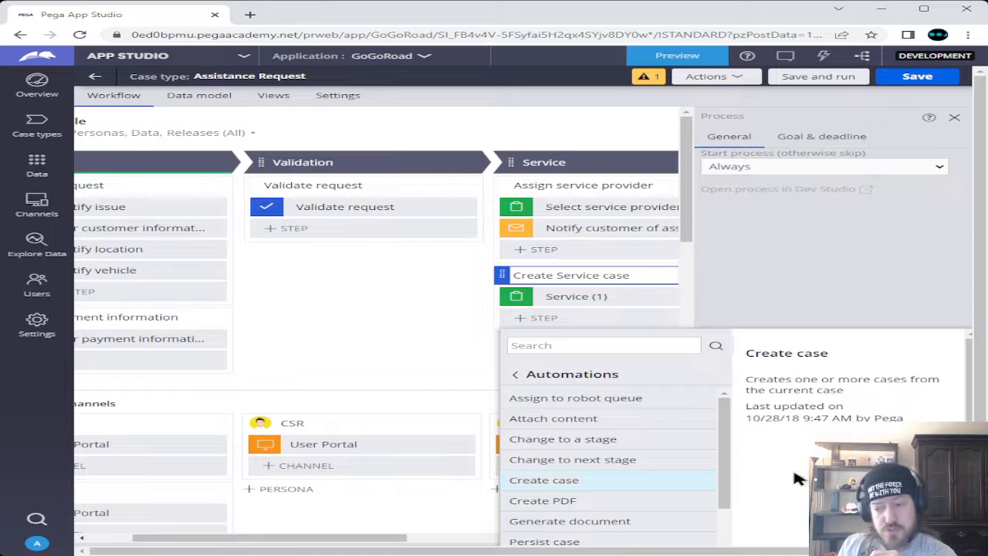
Add a Create case automation step to the process and name it 'Create Service case'
{"action": "left_click", "coordinate": [932, 528]}
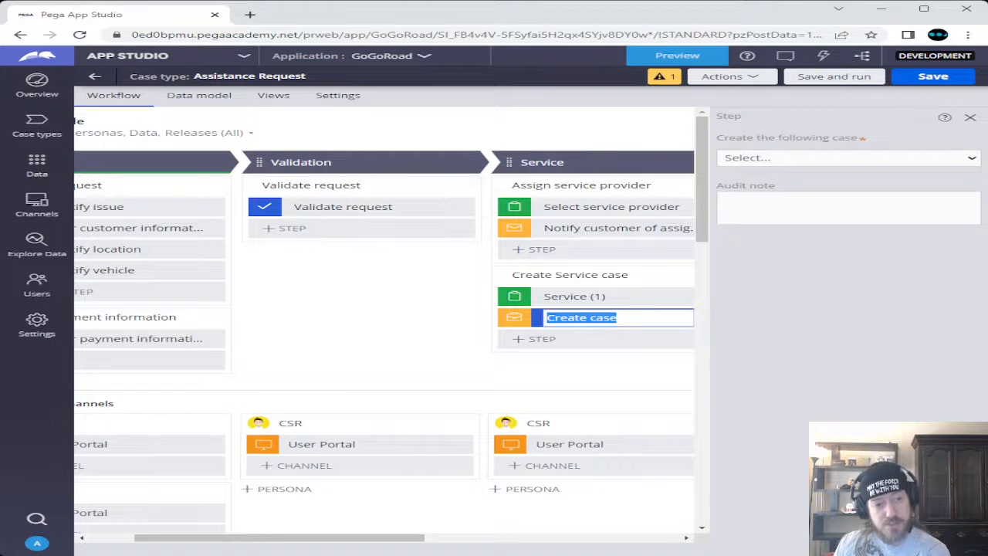
{"action": "type", "text": "C"}
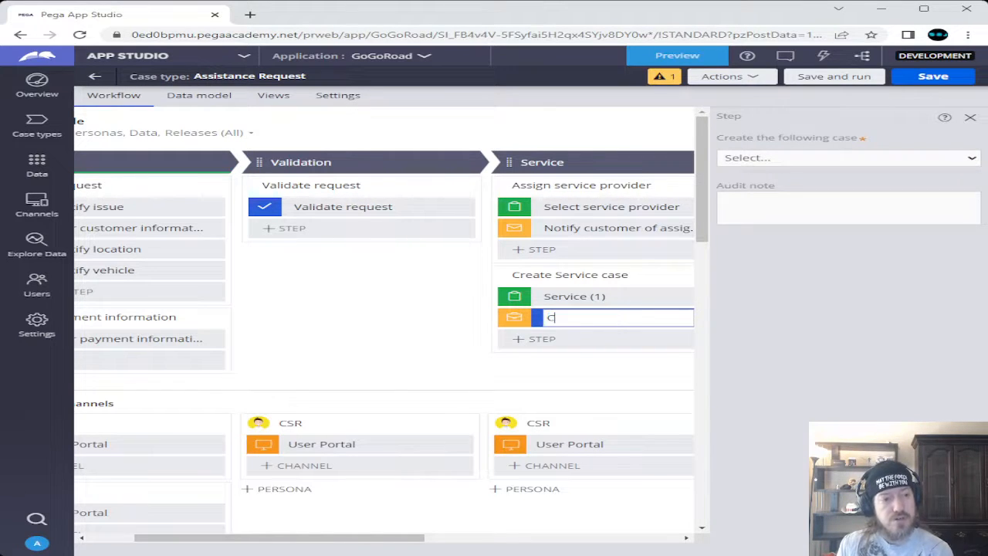
{"action": "type", "text": "reate S"}
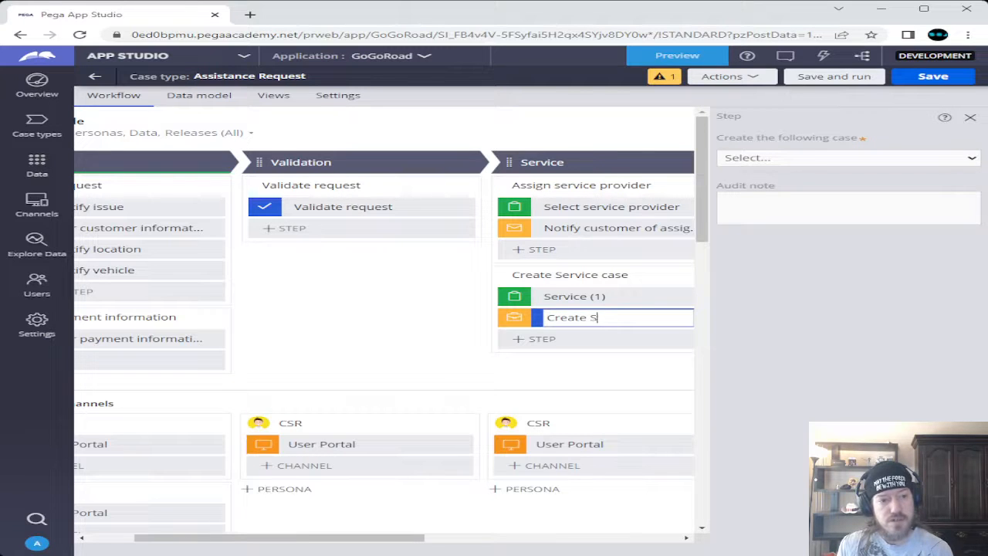
{"action": "type", "text": "erveic"}
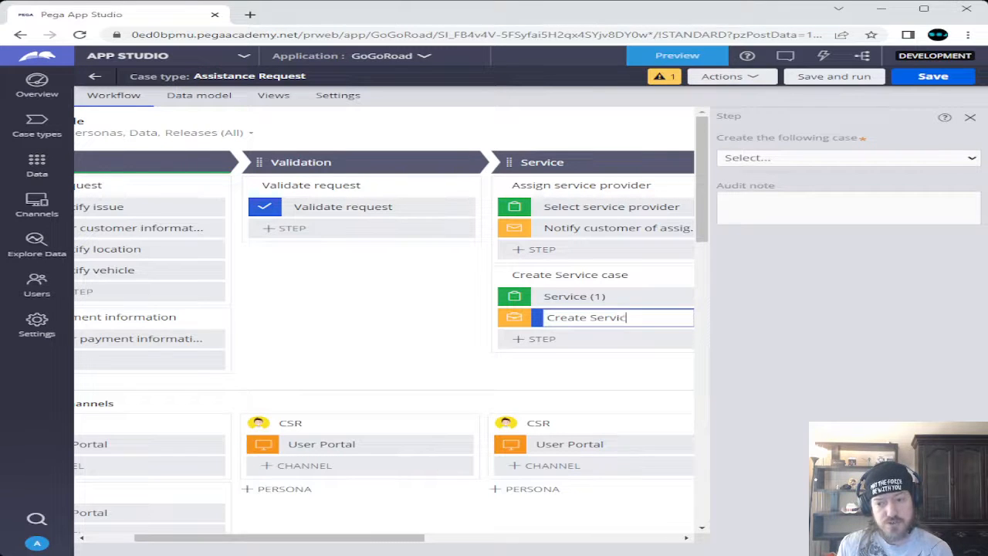
{"action": "type", "text": "e case"}
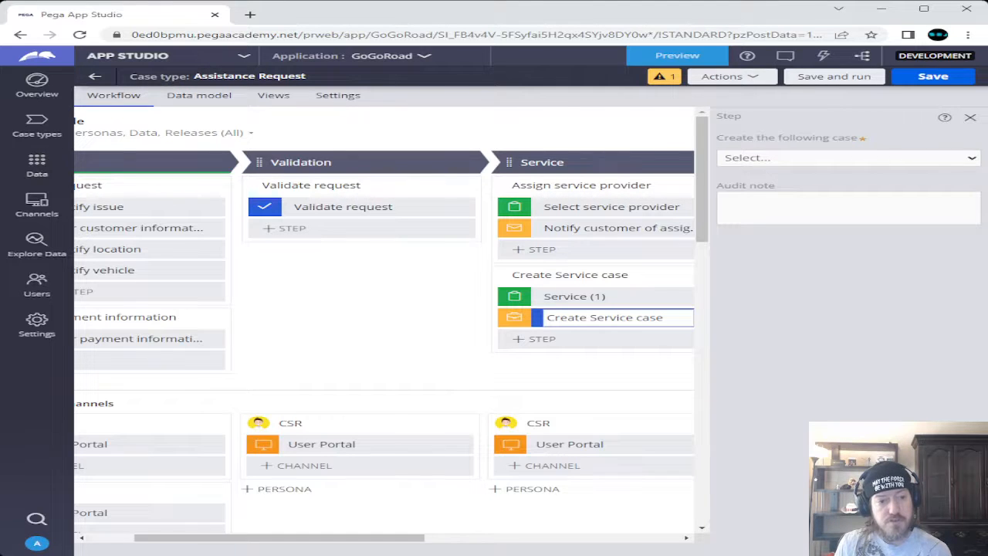
Set the Create Service case step's 'Create the following case' option to Service
{"action": "left_click", "coordinate": [843, 161]}
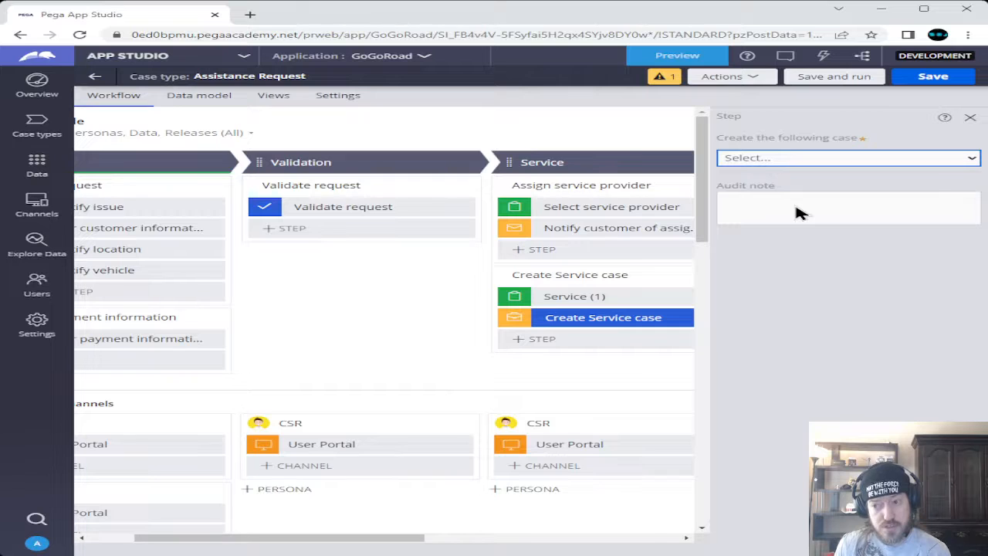
{"action": "left_click", "coordinate": [798, 213]}
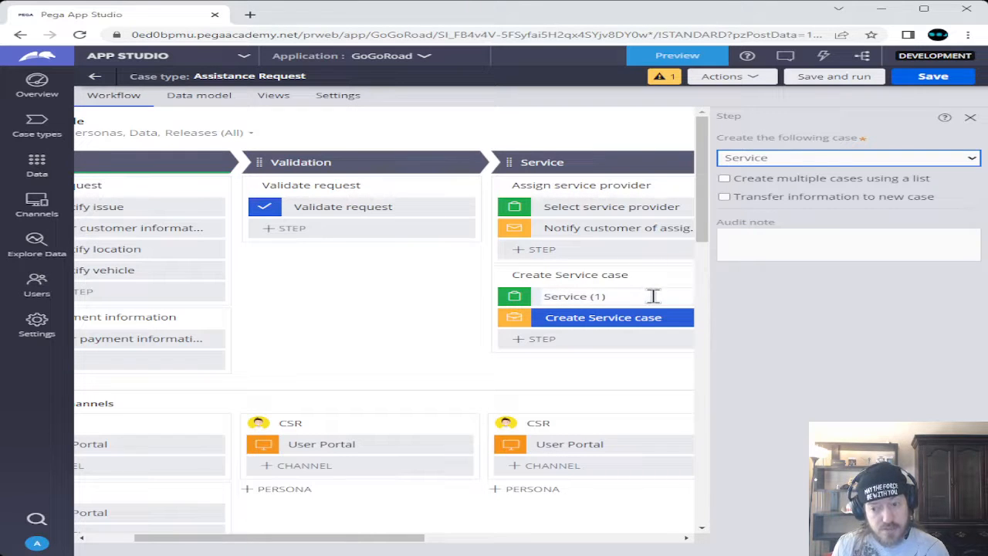
{"action": "left_click_drag", "start_coordinate": [386, 537], "coordinate": [490, 538]}
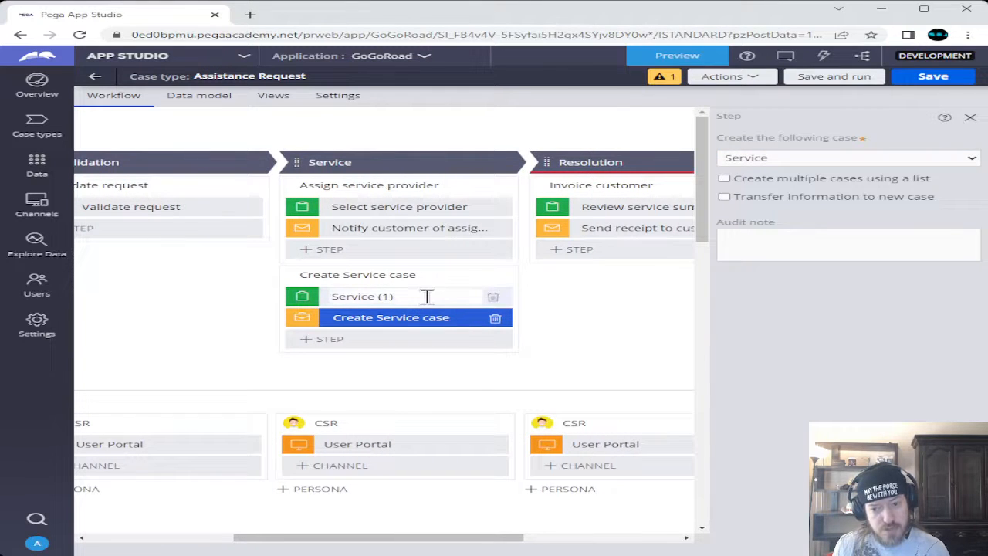
Delete the default Service (1) step from the Create Service case process
{"action": "left_click", "coordinate": [492, 299]}
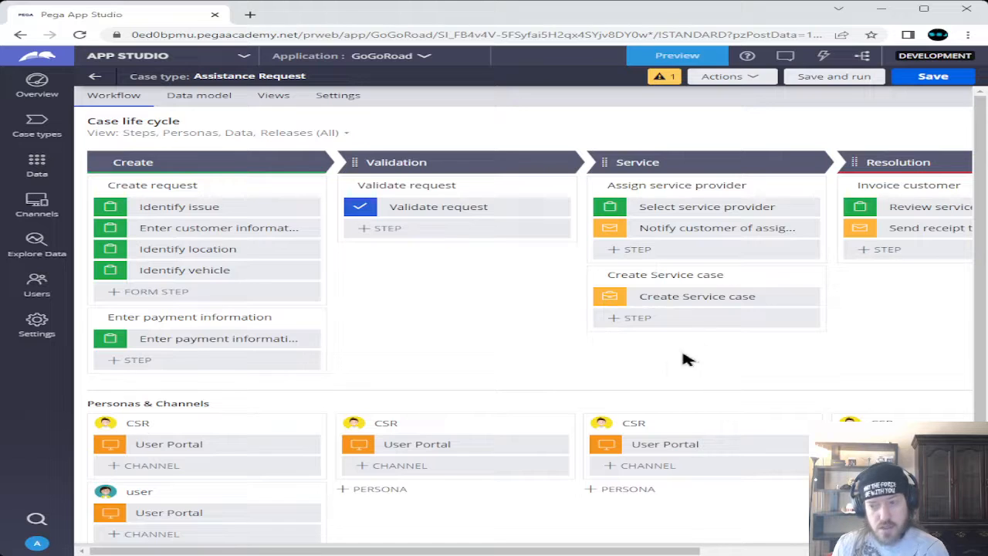
{"action": "left_click", "coordinate": [663, 160]}
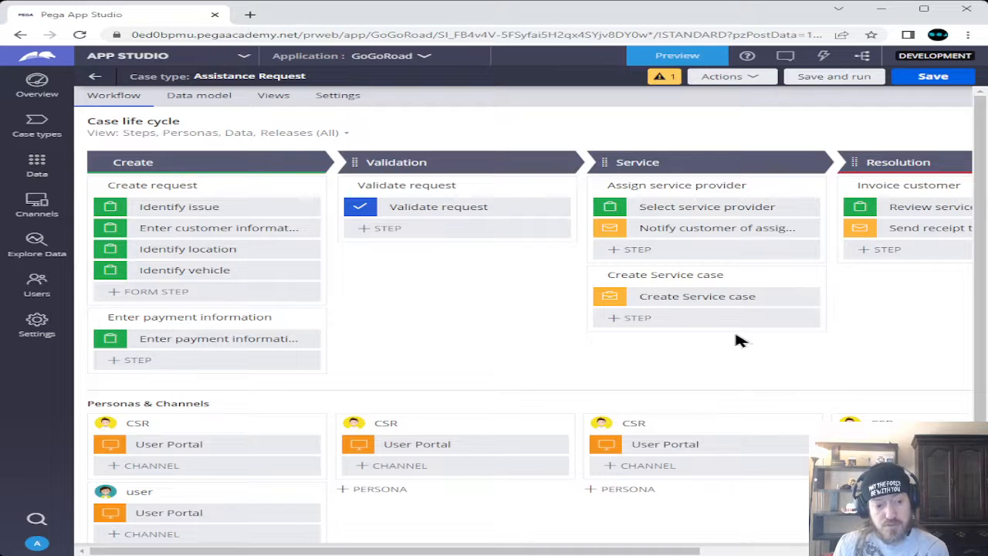
Save the Assistance Request case type with its new Create Service case process
{"action": "left_click", "coordinate": [946, 80]}
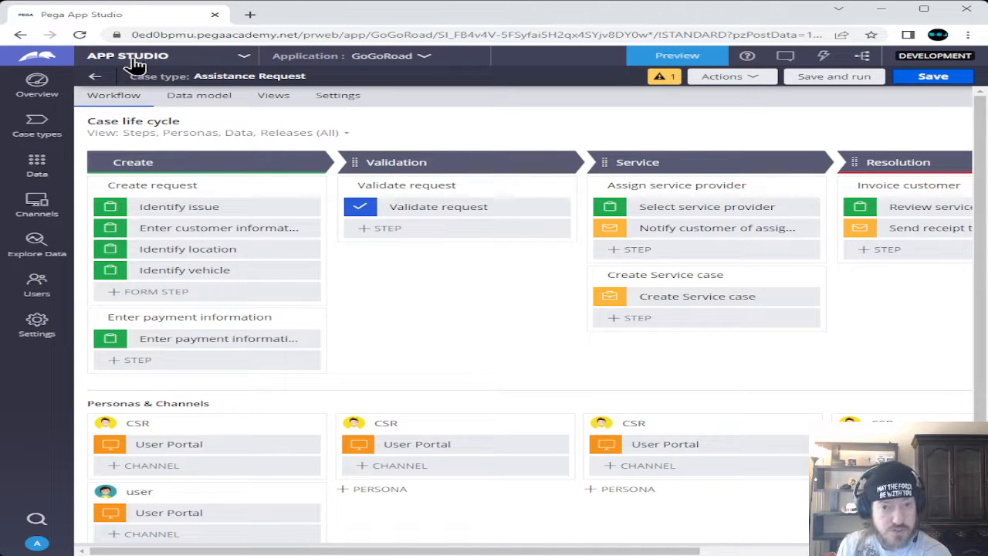
Open the Service case type from the Case types list
{"action": "left_click", "coordinate": [36, 127]}
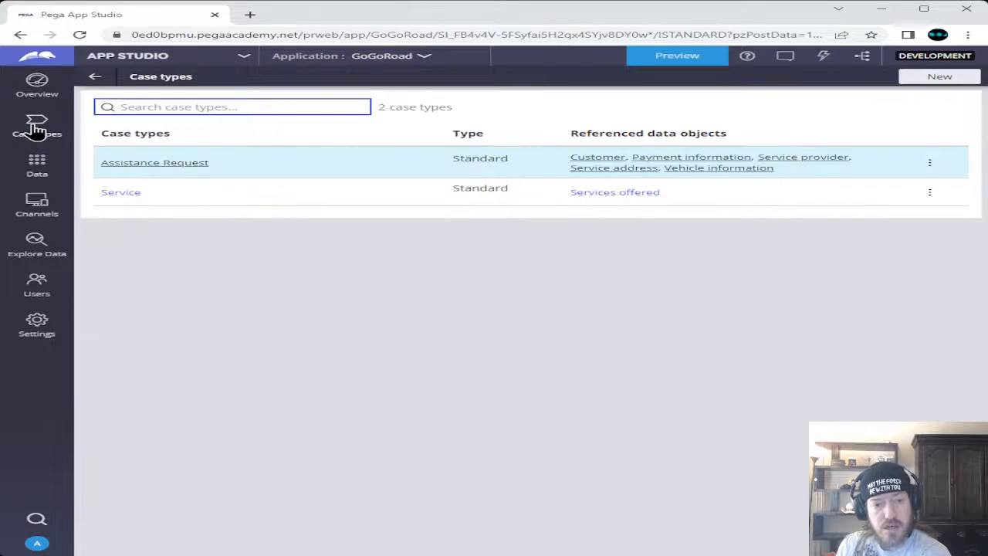
{"action": "left_click", "coordinate": [135, 195]}
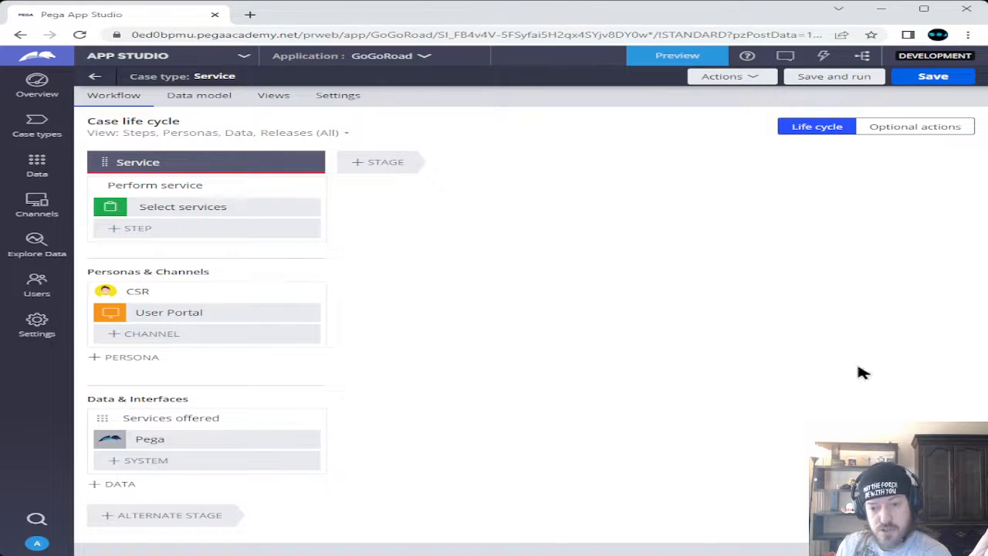
In the Service case type's Settings, clear the Show in 'New' menu option
{"action": "left_click", "coordinate": [339, 97]}
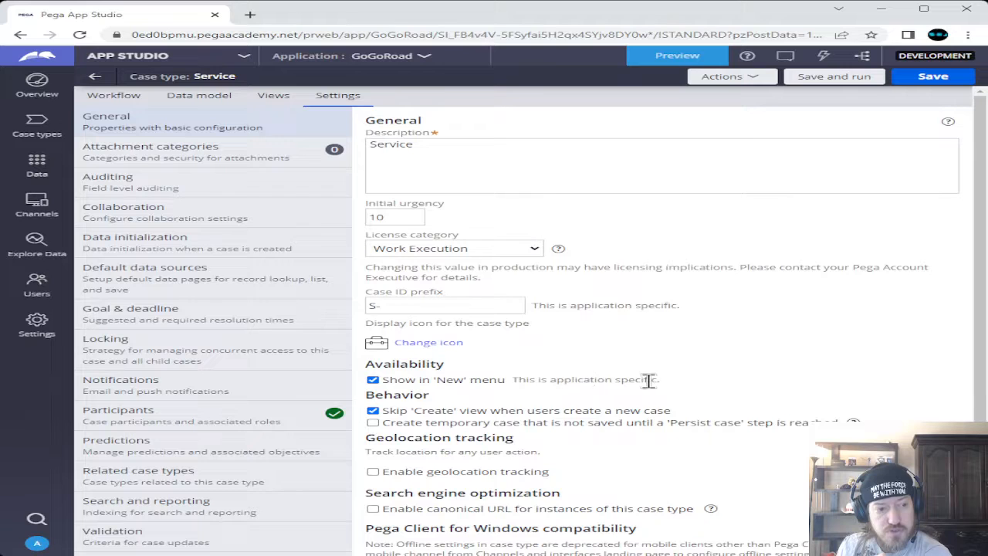
{"action": "left_click", "coordinate": [375, 382]}
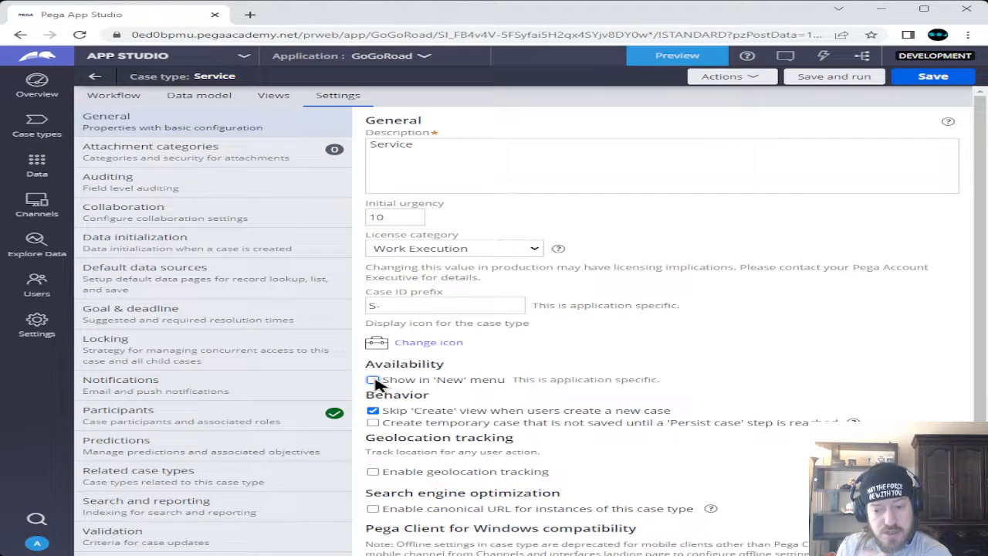
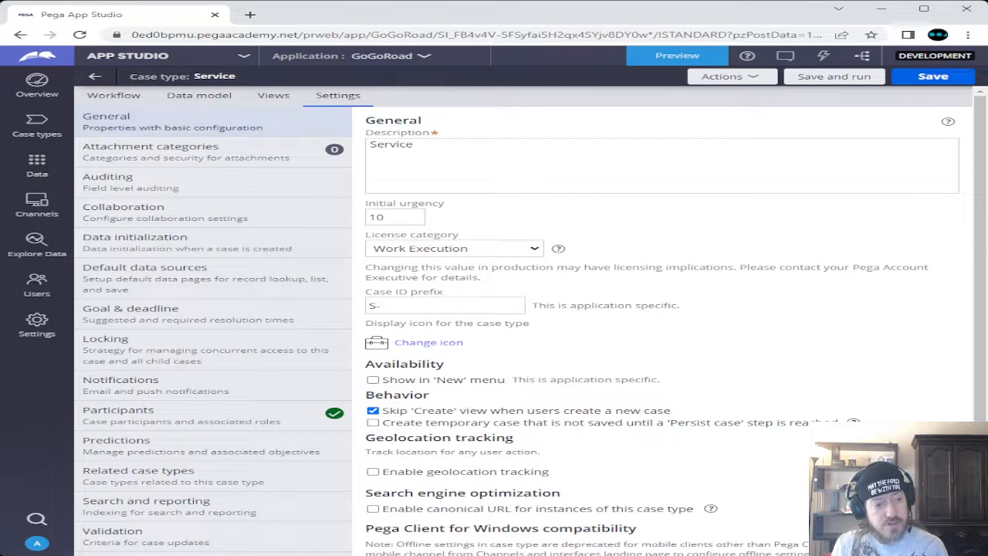
Save the Service case type settings and log off the session
{"action": "left_click", "coordinate": [916, 80]}
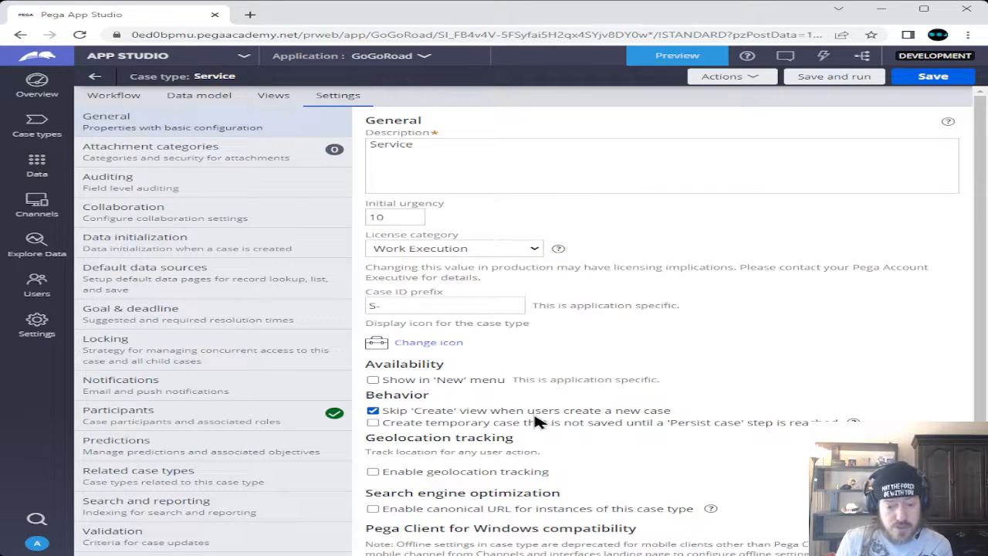
{"action": "left_click", "coordinate": [44, 545]}
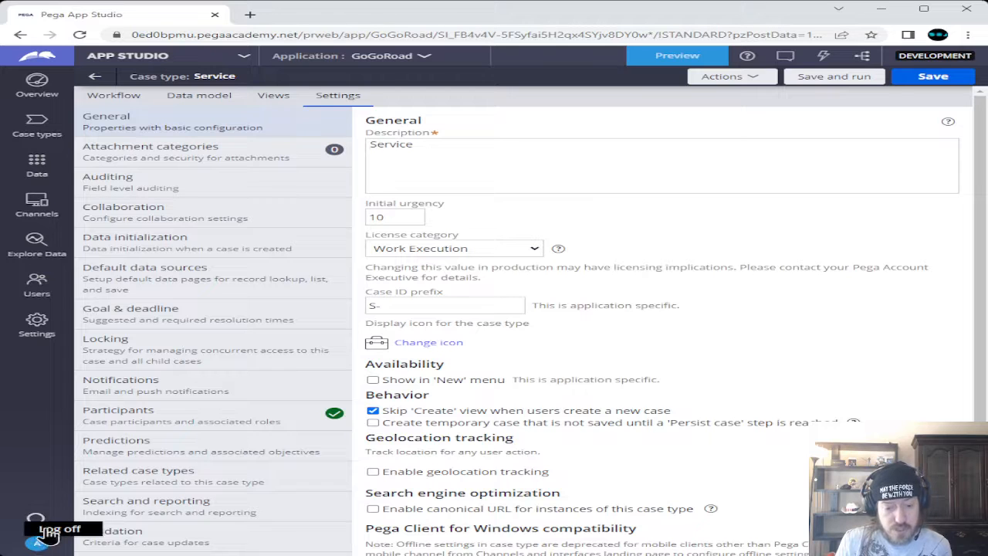
{"action": "left_click", "coordinate": [48, 531]}
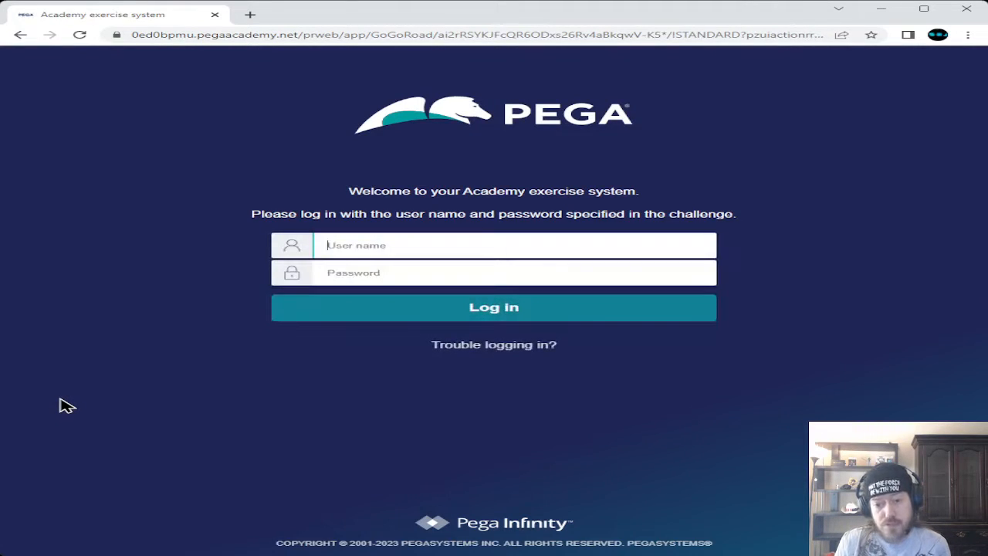
Log back in to the exercise system with the author user name and password
{"action": "type", "text": "auth"}
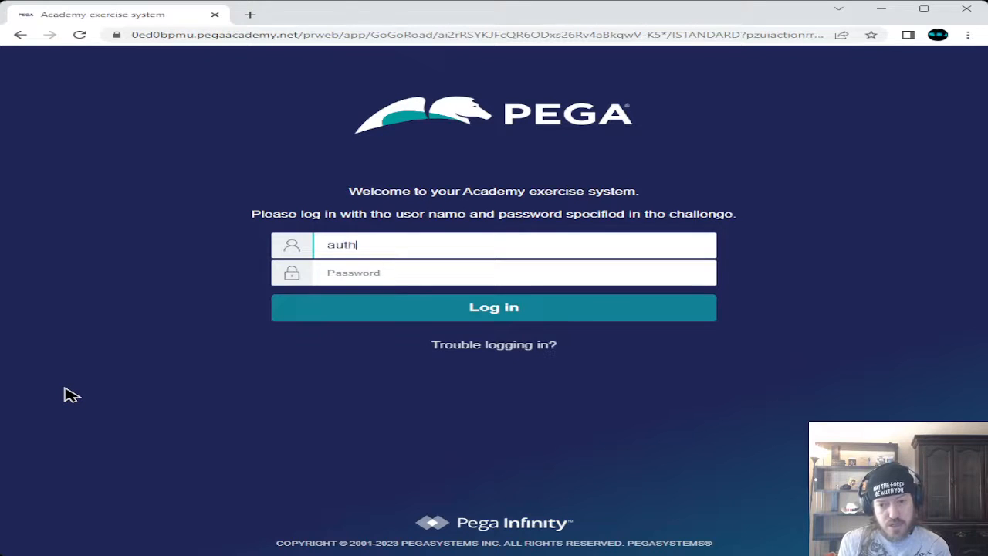
{"action": "type", "text": "or@"}
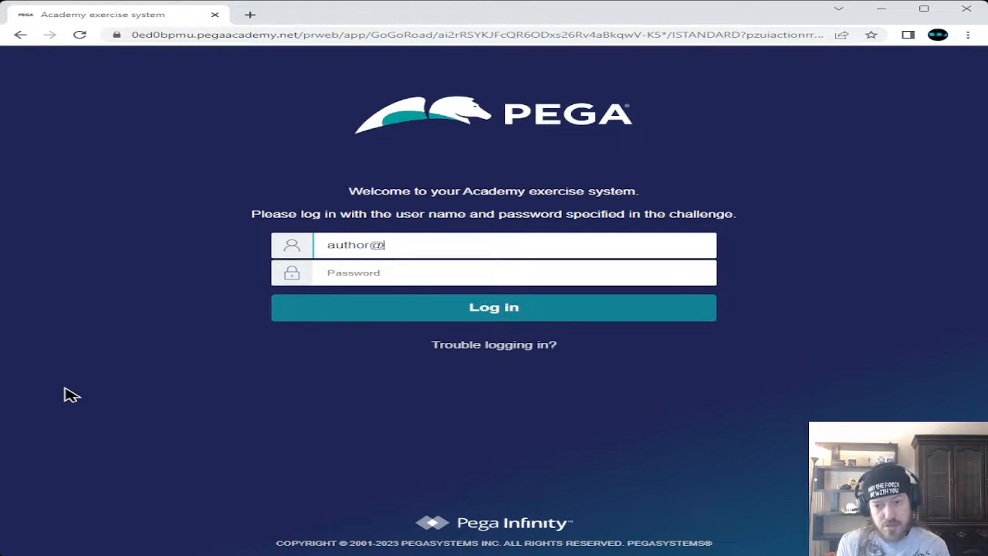
{"action": "type", "text": "gogoroa"}
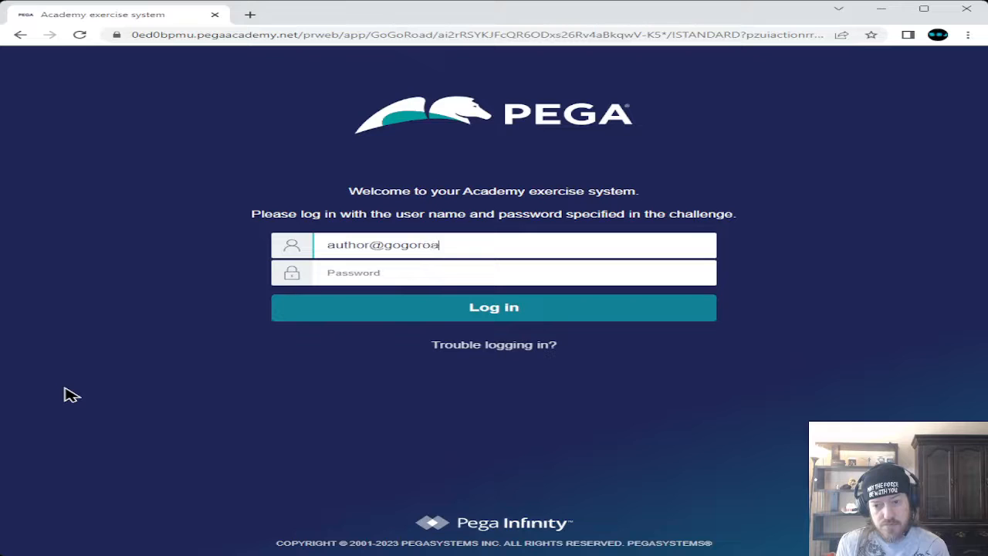
{"action": "type", "text": "d"}
{"action": "key", "text": "Tab"}
{"action": "type", "text": "pega"}
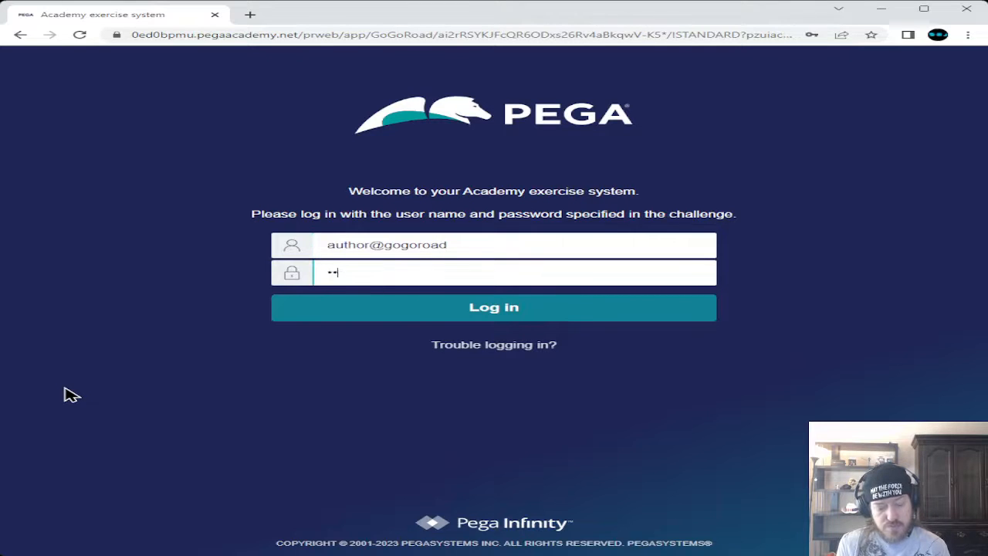
{"action": "type", "text": "123"}
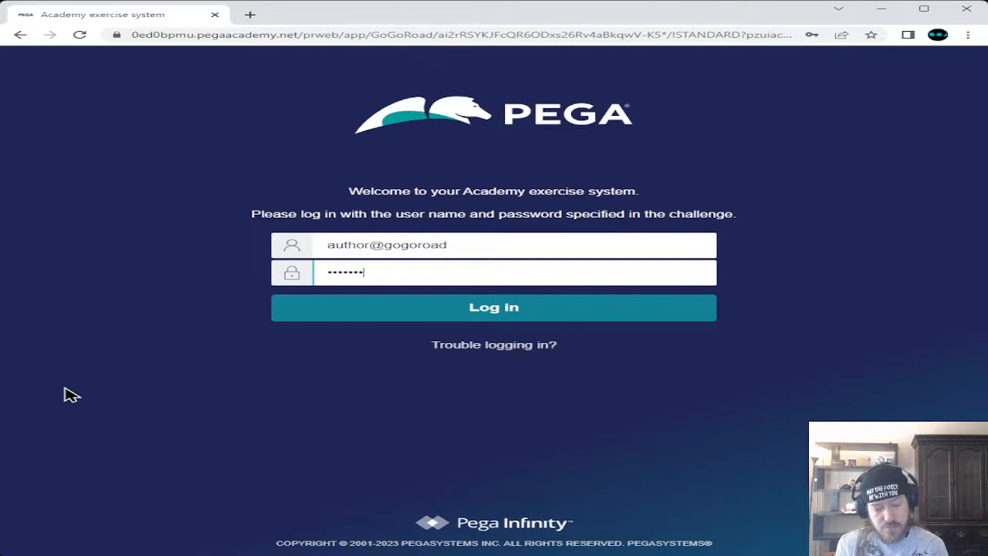
{"action": "type", "text": "!"}
{"action": "left_click", "coordinate": [585, 308]}
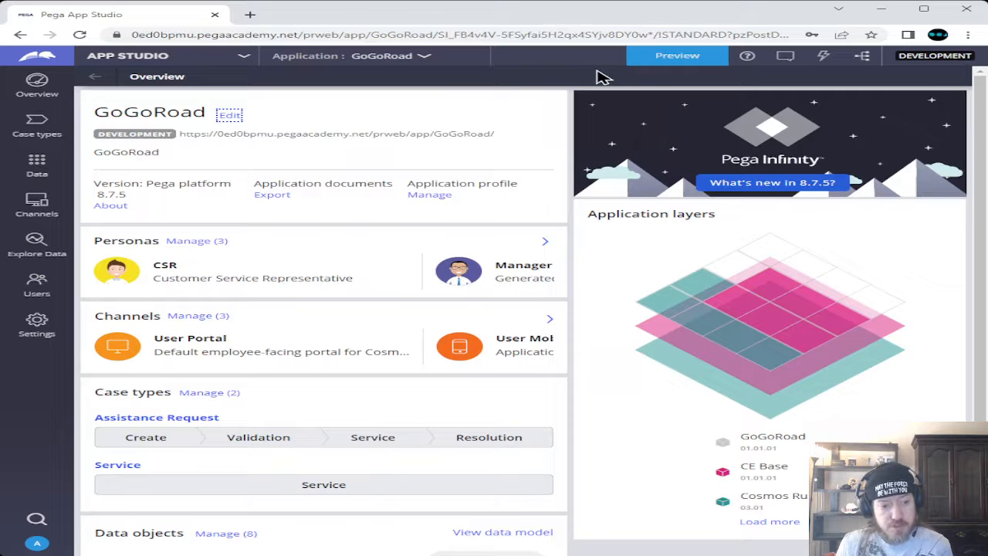
Preview the GoGoRoad User Portal and expand the Create menu to Assistance Request
{"action": "left_click", "coordinate": [671, 62]}
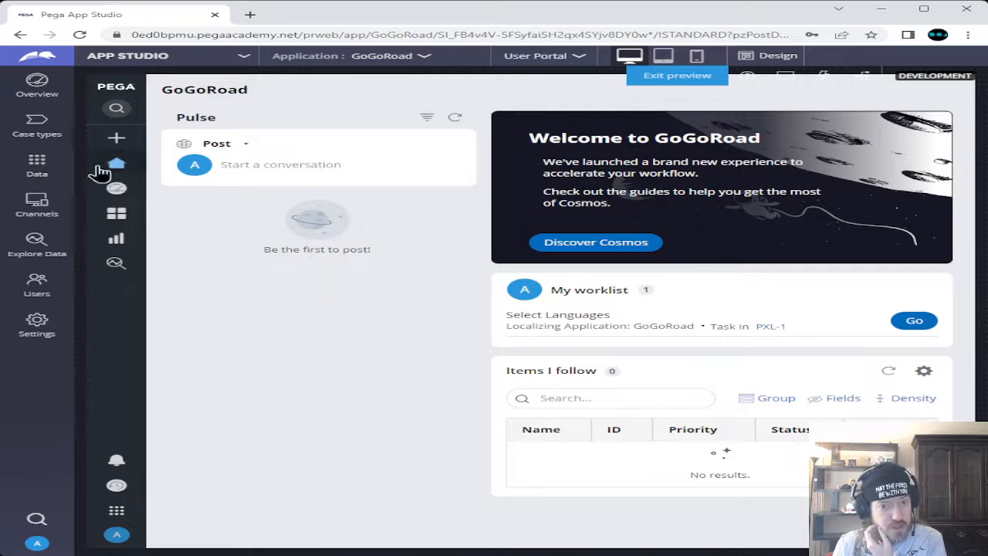
{"action": "mouse_move", "coordinate": [117, 137]}
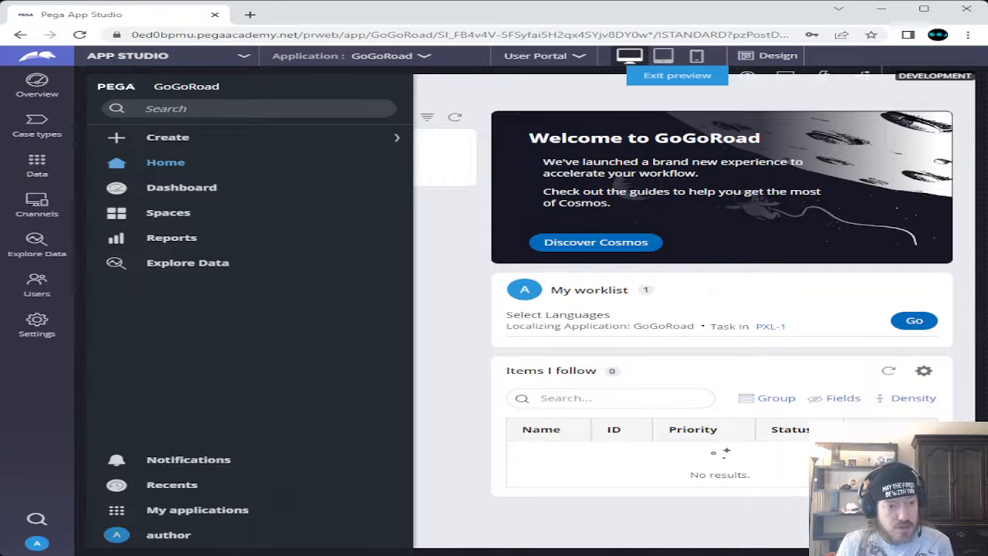
{"action": "left_click", "coordinate": [164, 135]}
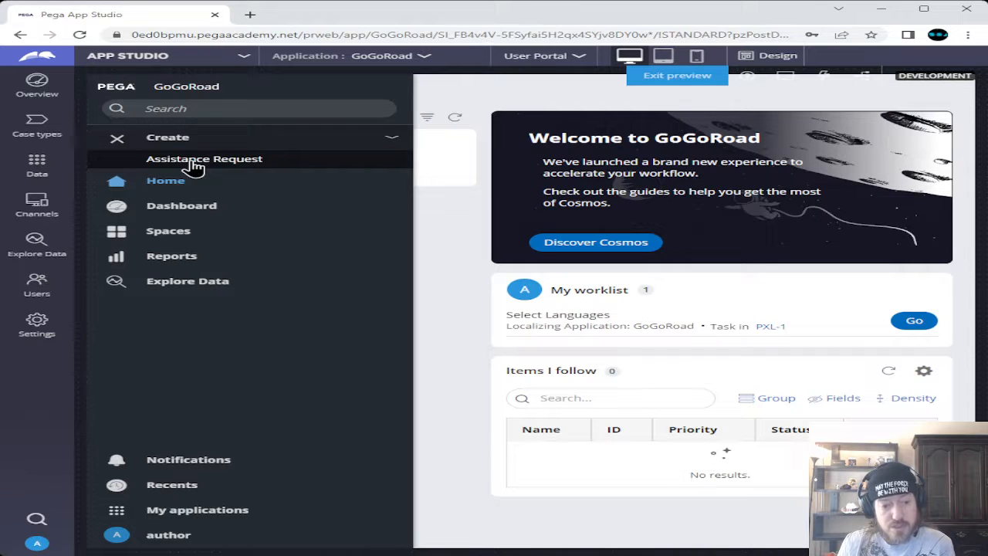
{"action": "left_click", "coordinate": [194, 162]}
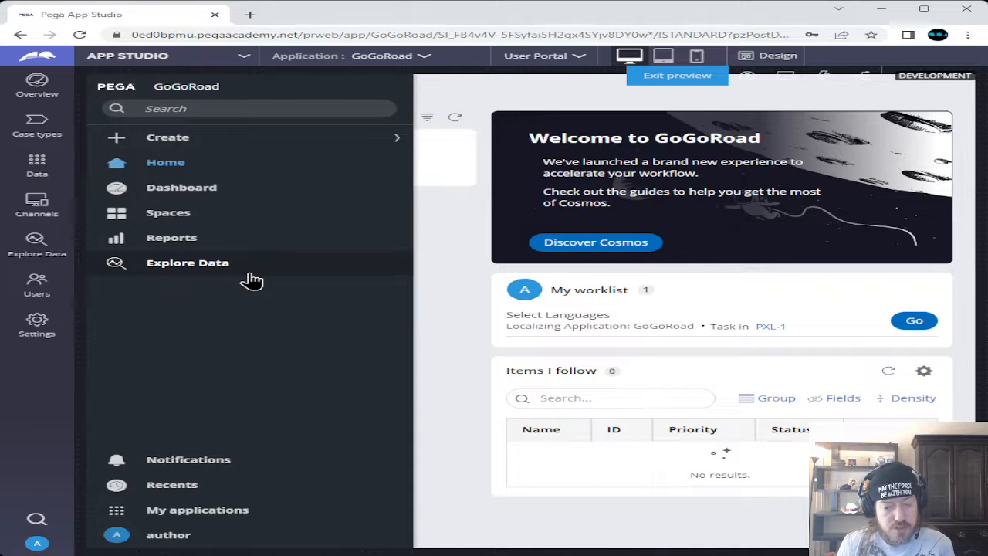
Start a new Assistance Request with service type Flat tire and continue
{"action": "left_click", "coordinate": [177, 145]}
{"action": "left_click", "coordinate": [186, 161]}
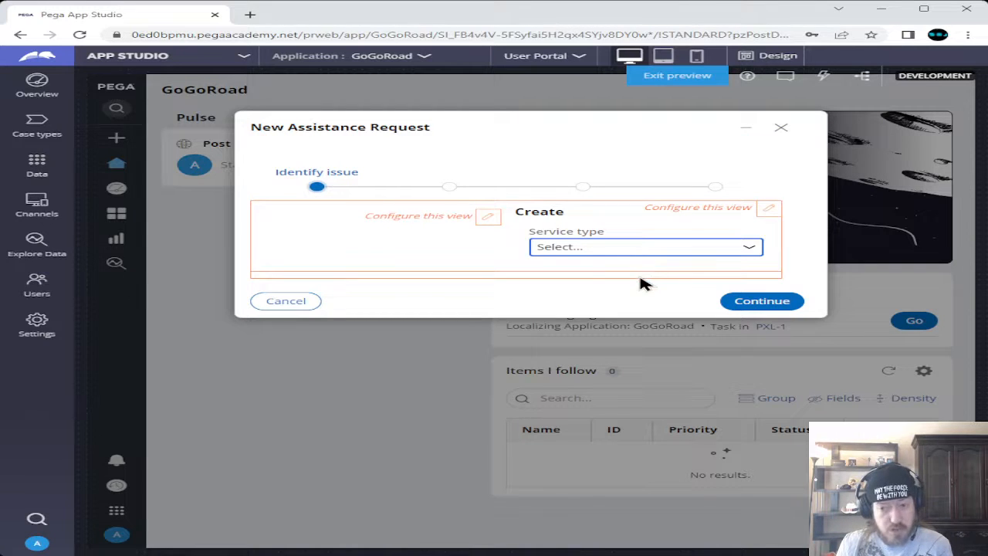
{"action": "left_click", "coordinate": [635, 279]}
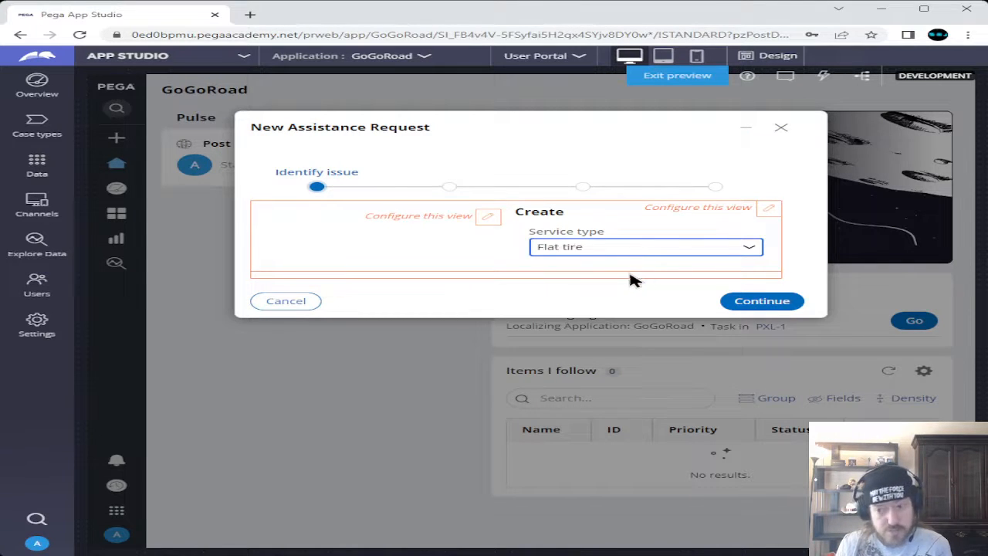
{"action": "left_click", "coordinate": [760, 301]}
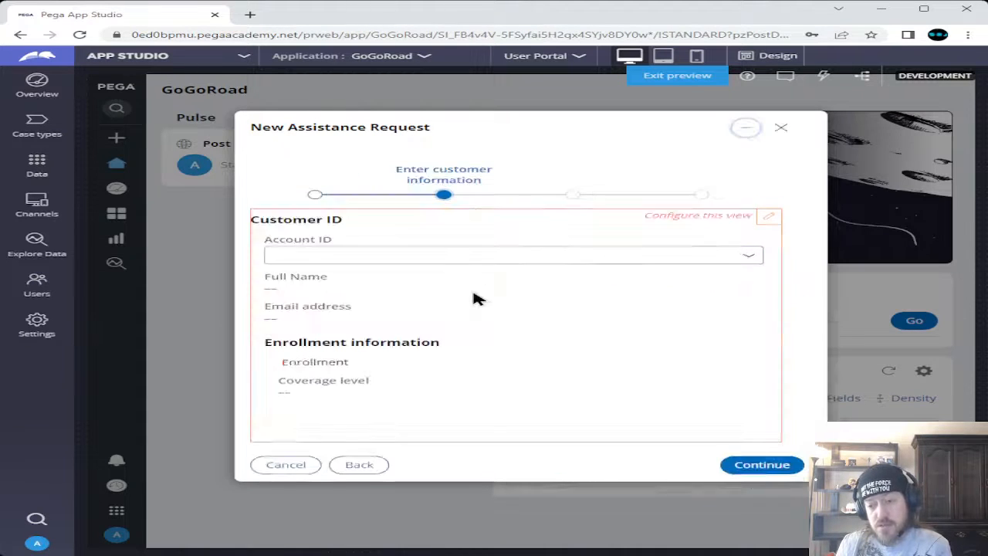
Pick the first customer's account, showing Gold coverage, and continue to the location step
{"action": "left_click", "coordinate": [744, 260]}
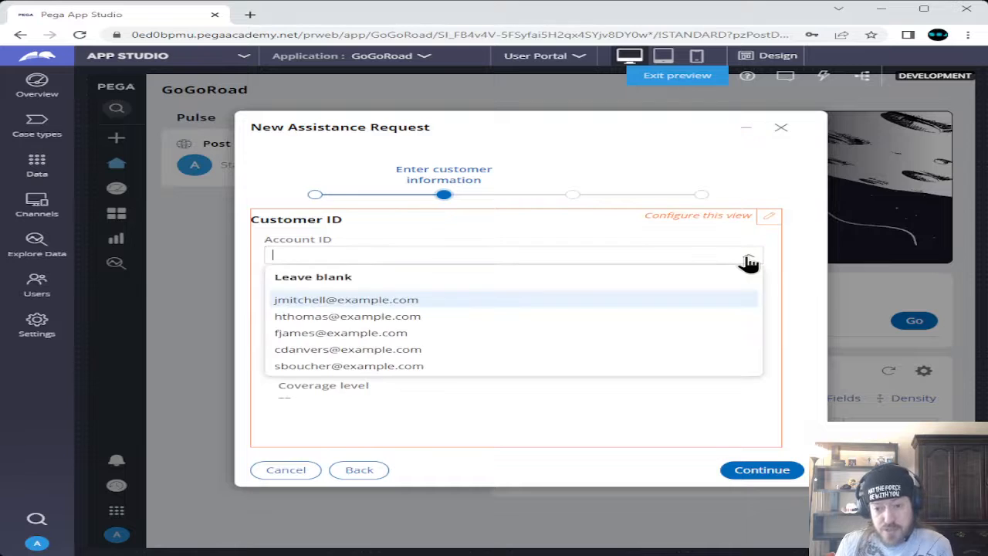
{"action": "left_click", "coordinate": [381, 301]}
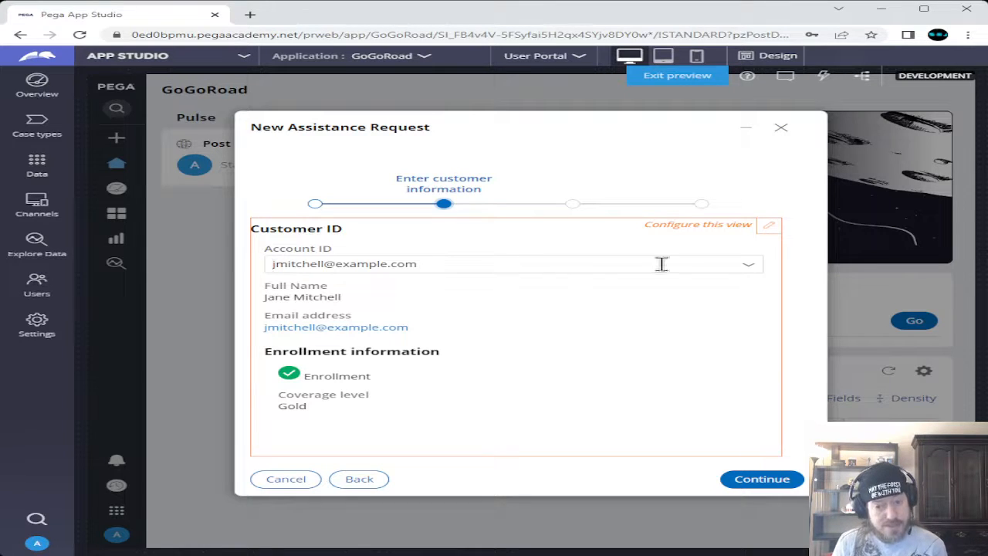
{"action": "left_click", "coordinate": [764, 482]}
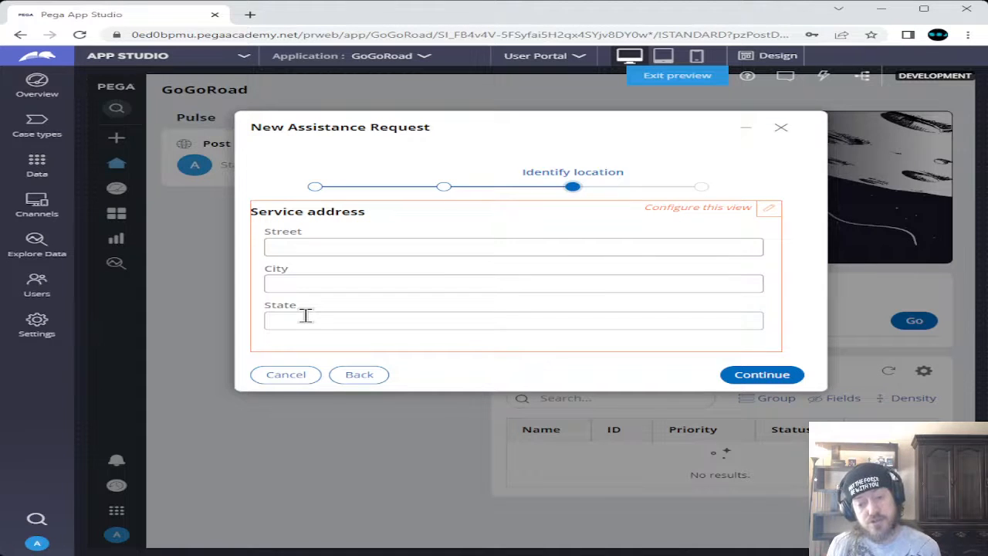
Fill in the service address City as Boston and State as MA
{"action": "left_click", "coordinate": [307, 283]}
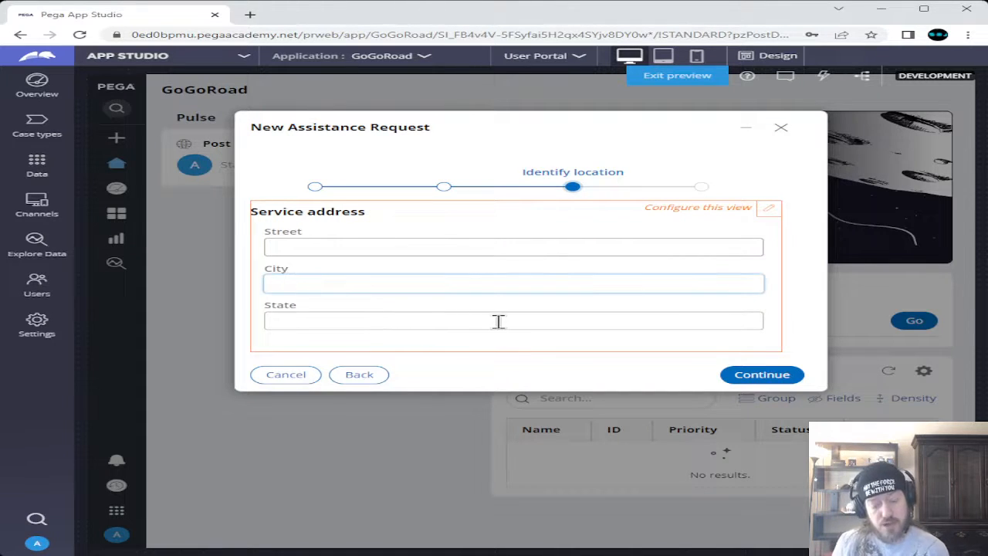
{"action": "type", "text": "Bo"}
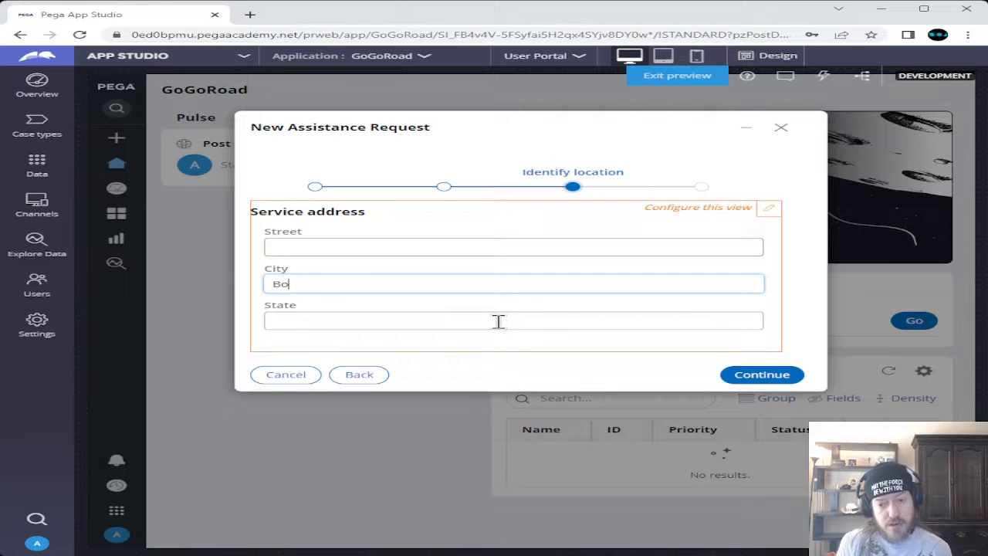
{"action": "type", "text": "ston"}
{"action": "left_click", "coordinate": [499, 321]}
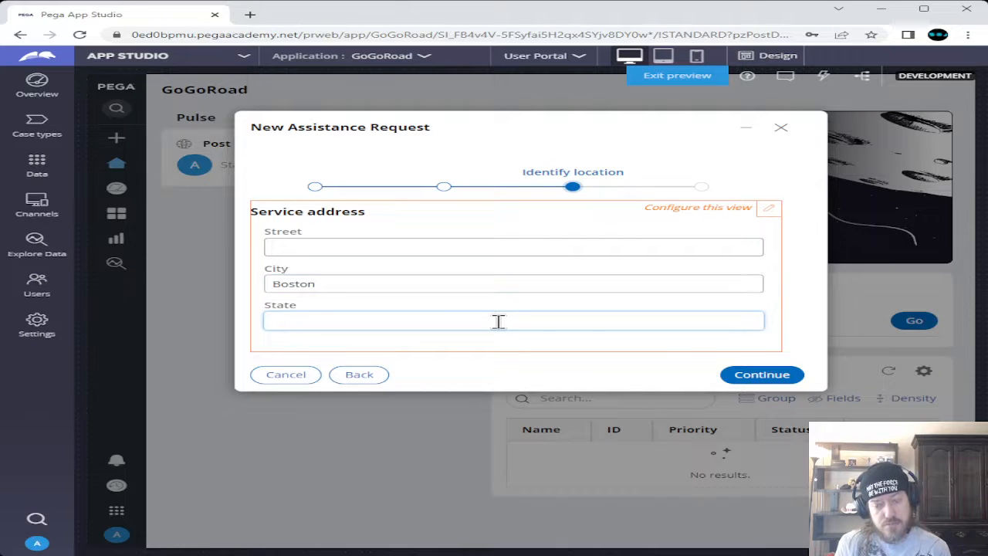
{"action": "type", "text": "MA"}
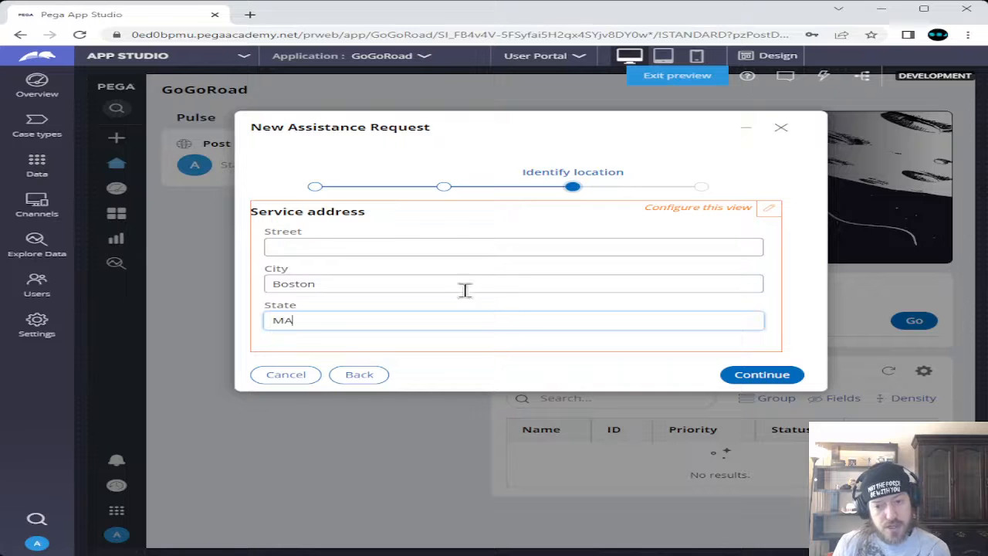
{"action": "left_click", "coordinate": [454, 249]}
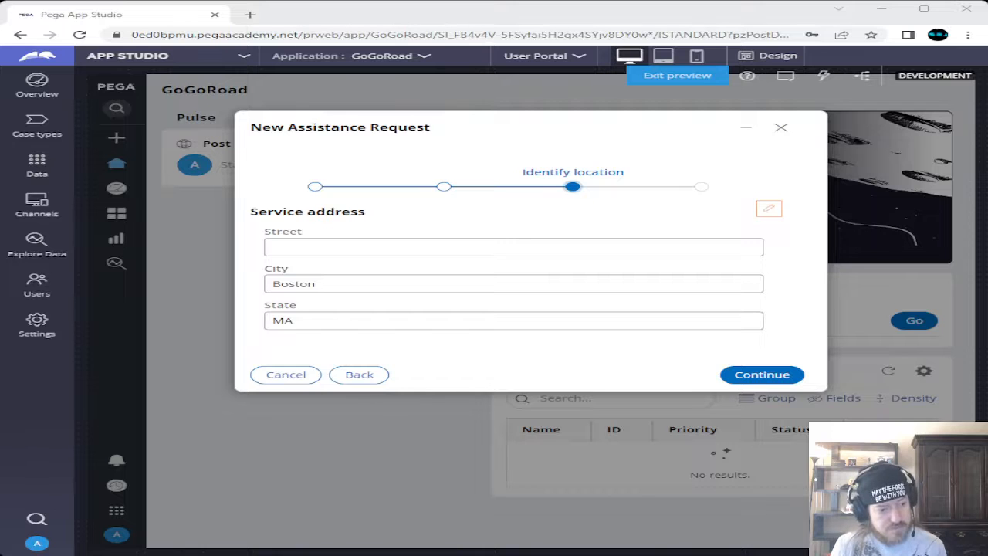
Enter the street address, fixing a typo, and submit the service address
{"action": "left_click", "coordinate": [407, 248]}
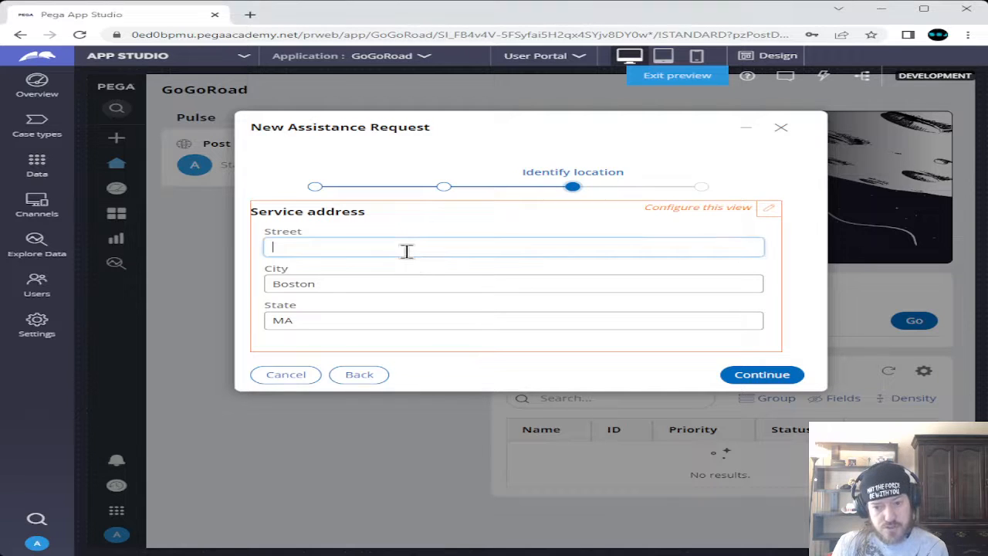
{"action": "type", "text": "1"}
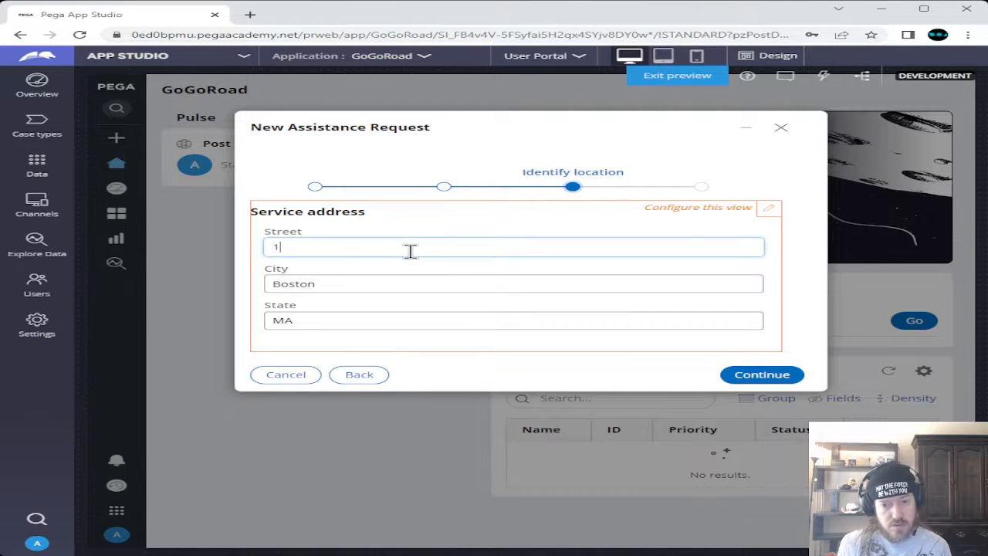
{"action": "type", "text": " Cith"}
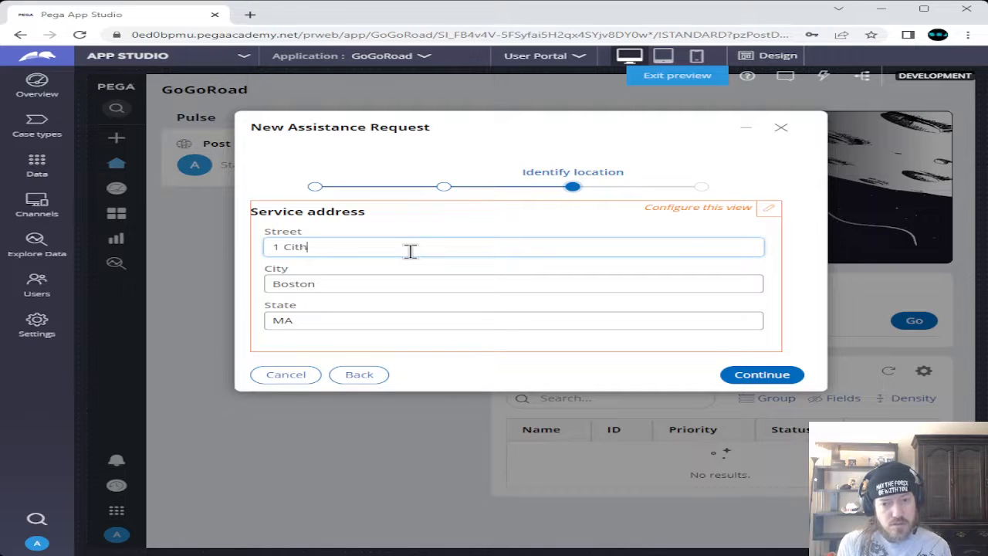
{"action": "key", "text": "BackSpace"}
{"action": "type", "text": "y Hall"}
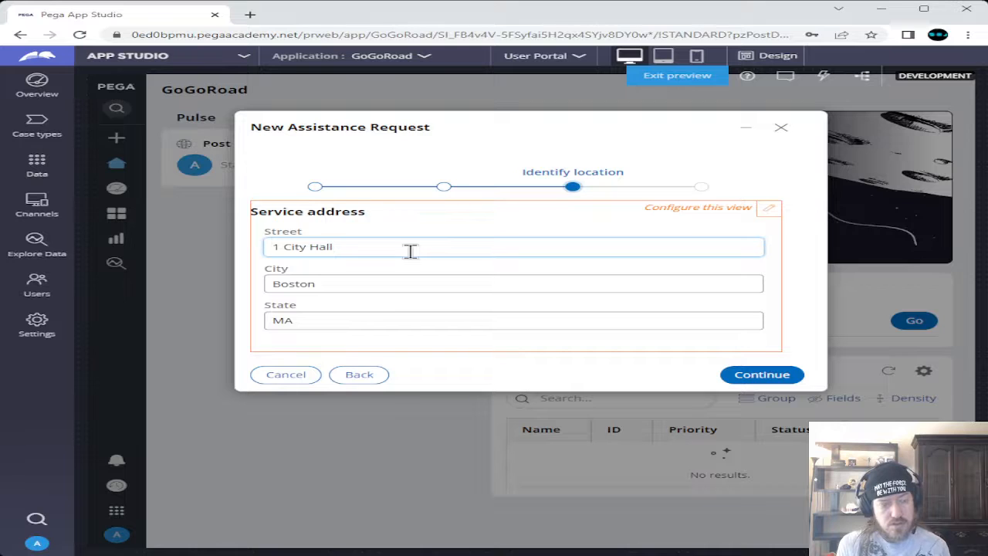
{"action": "type", "text": " Square"}
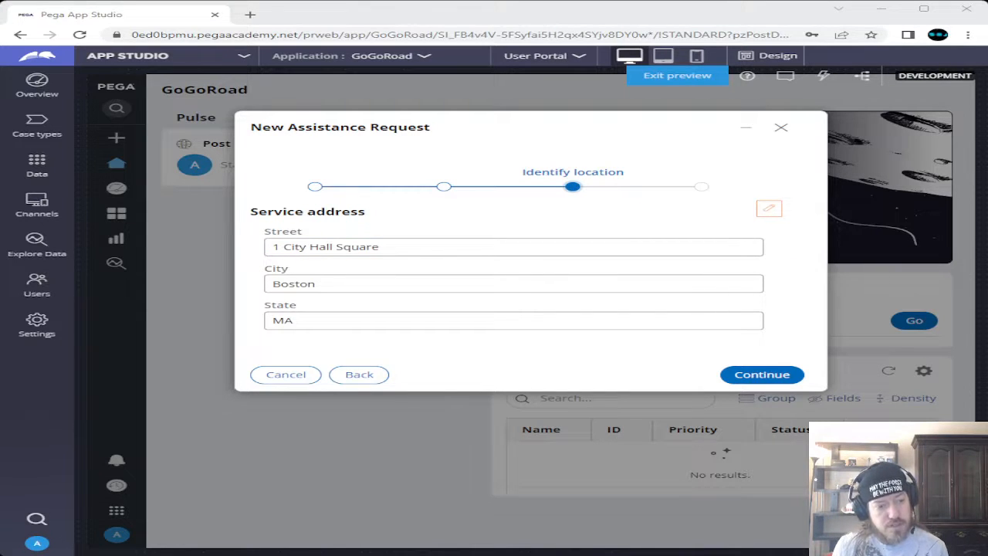
{"action": "left_click", "coordinate": [563, 357]}
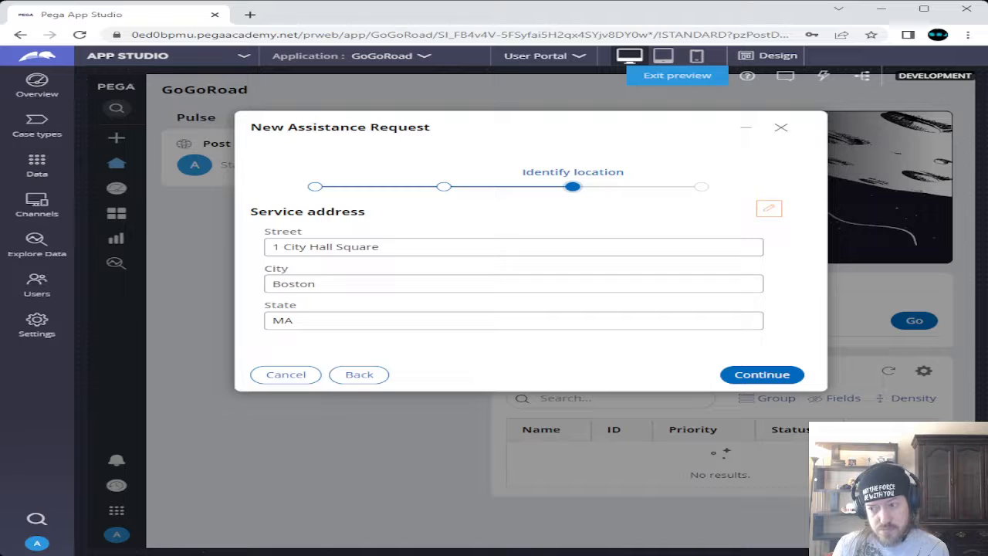
{"action": "left_click", "coordinate": [733, 378]}
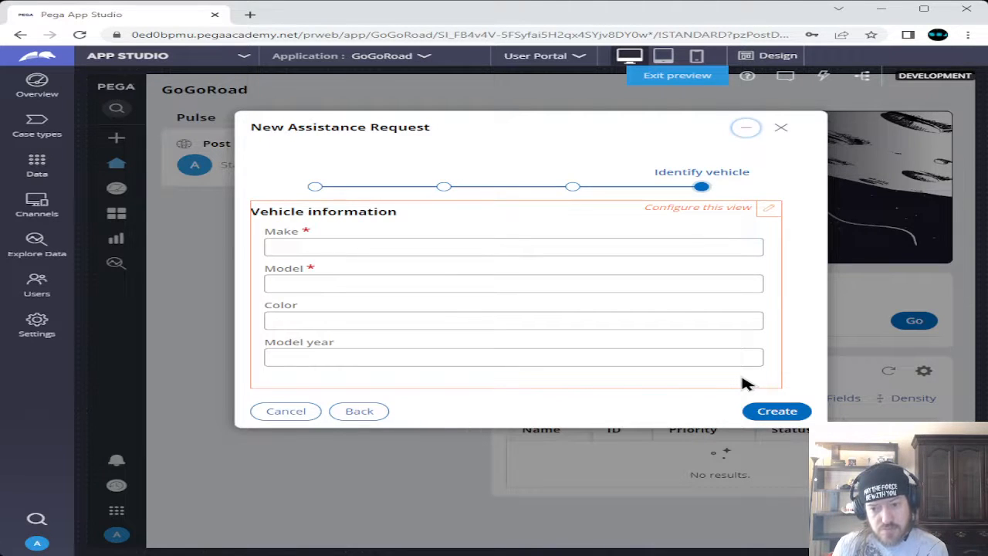
Enter the vehicle as Make Nissan, Model Altima, Color Red, Model year 2022
{"action": "left_click", "coordinate": [373, 246]}
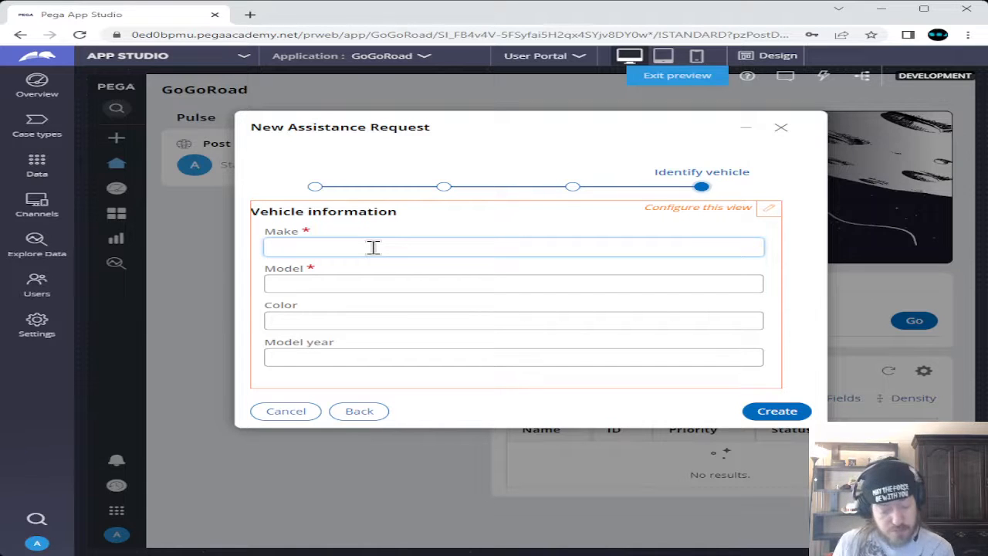
{"action": "type", "text": "N"}
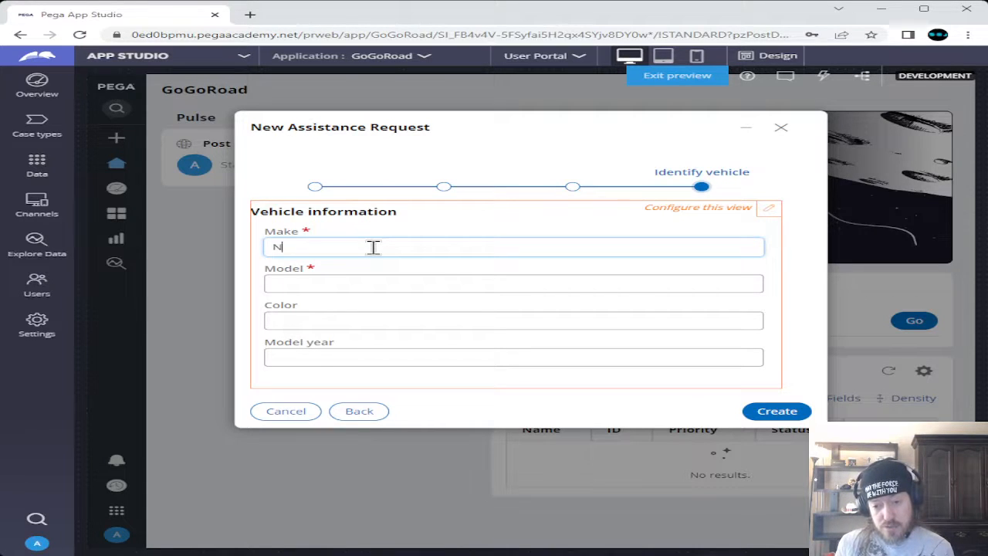
{"action": "type", "text": "issan"}
{"action": "key", "text": "Tab"}
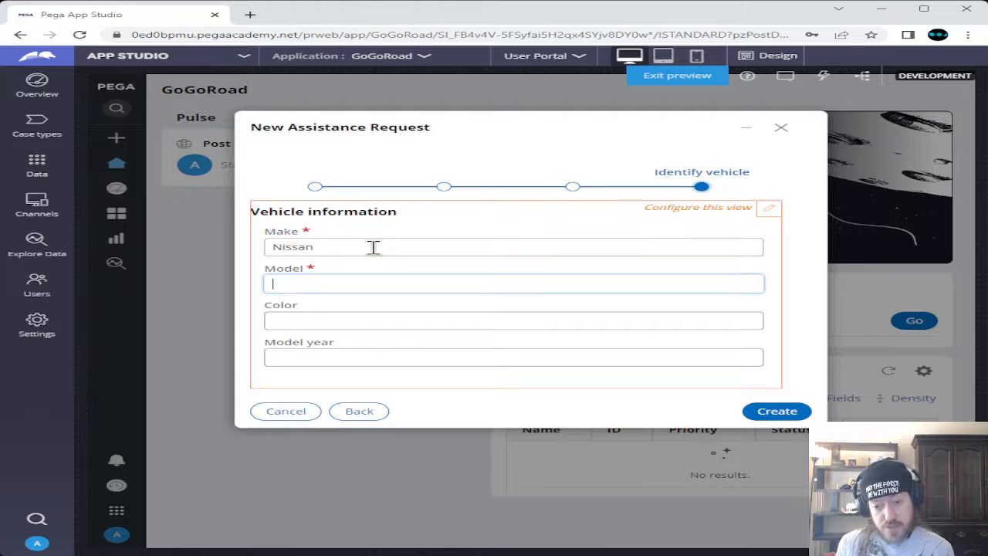
{"action": "type", "text": "A"}
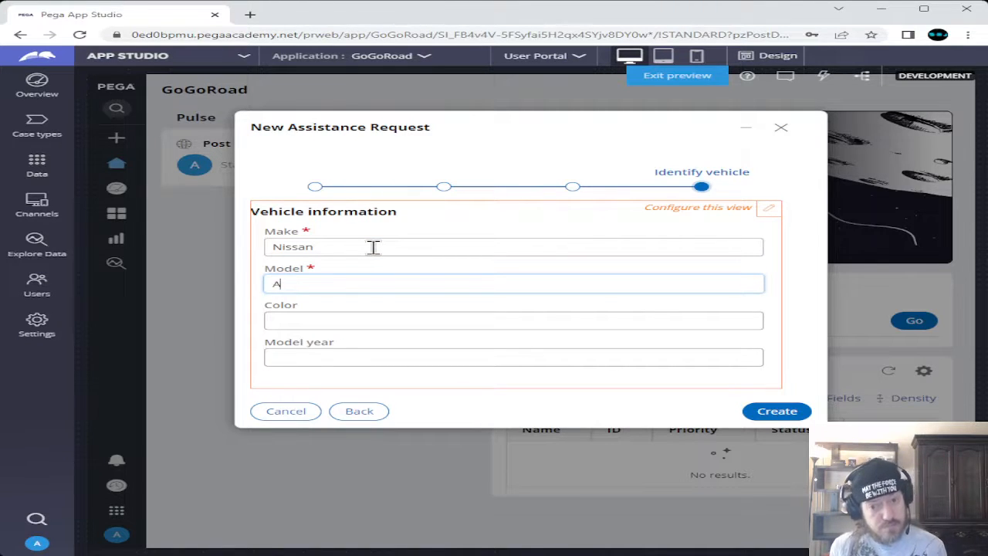
{"action": "type", "text": "lt"}
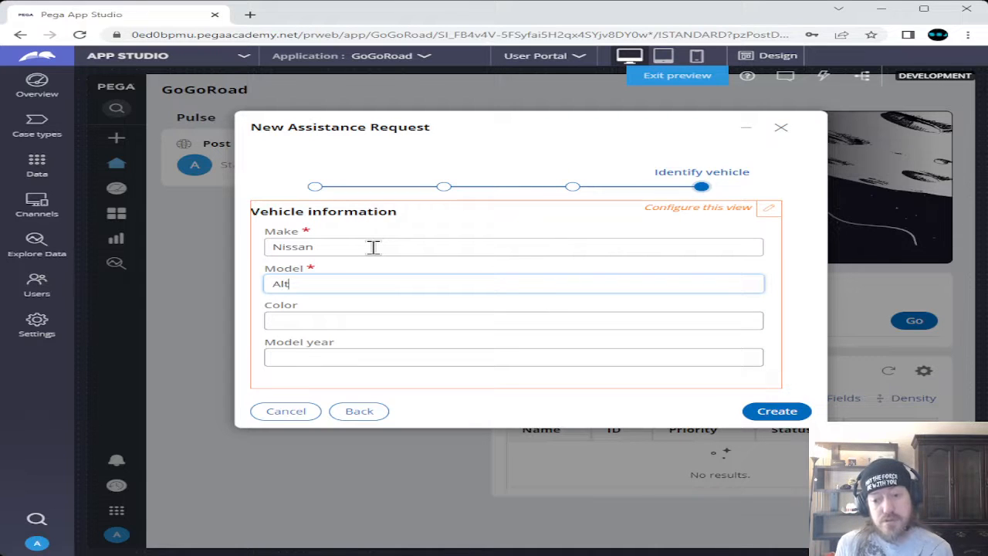
{"action": "type", "text": "ima"}
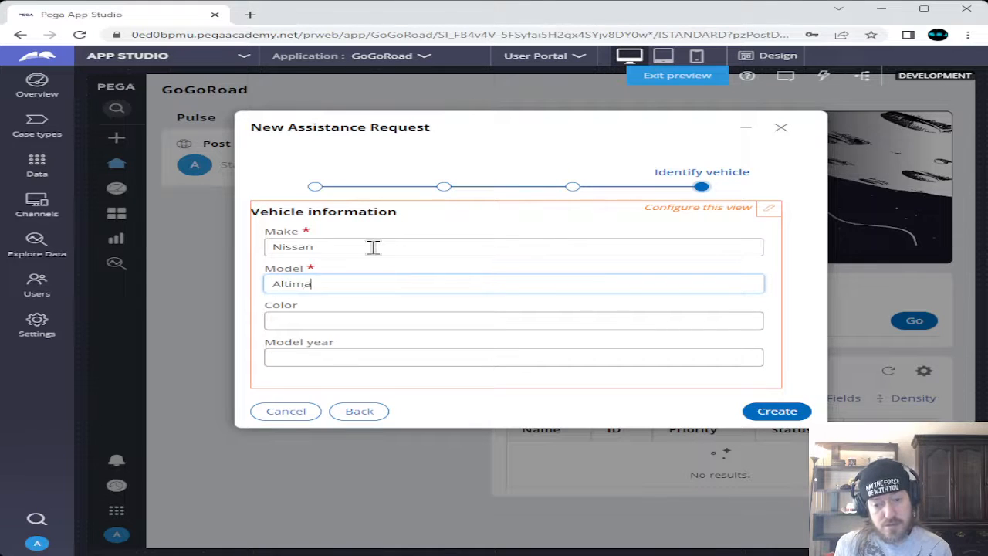
{"action": "key", "text": "Tab"}
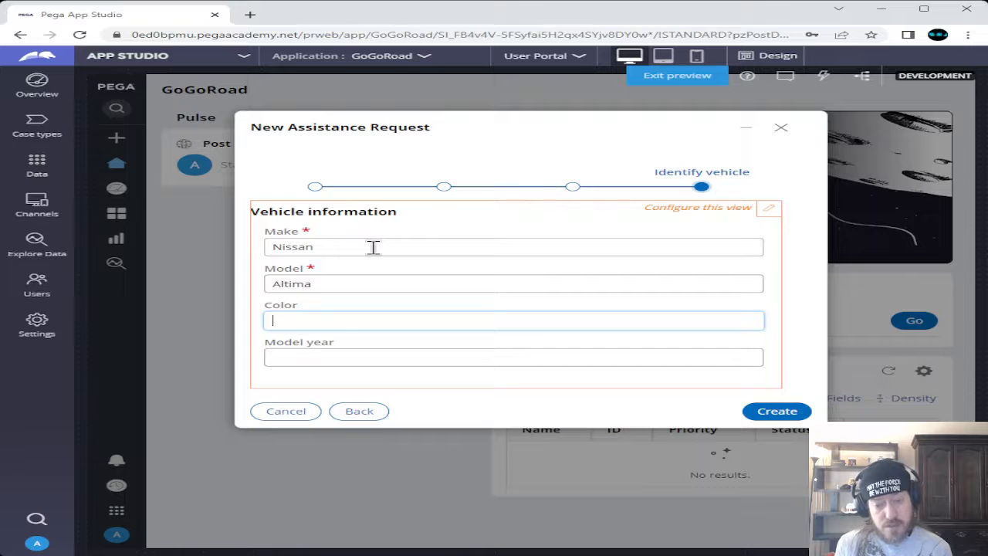
{"action": "type", "text": "Red"}
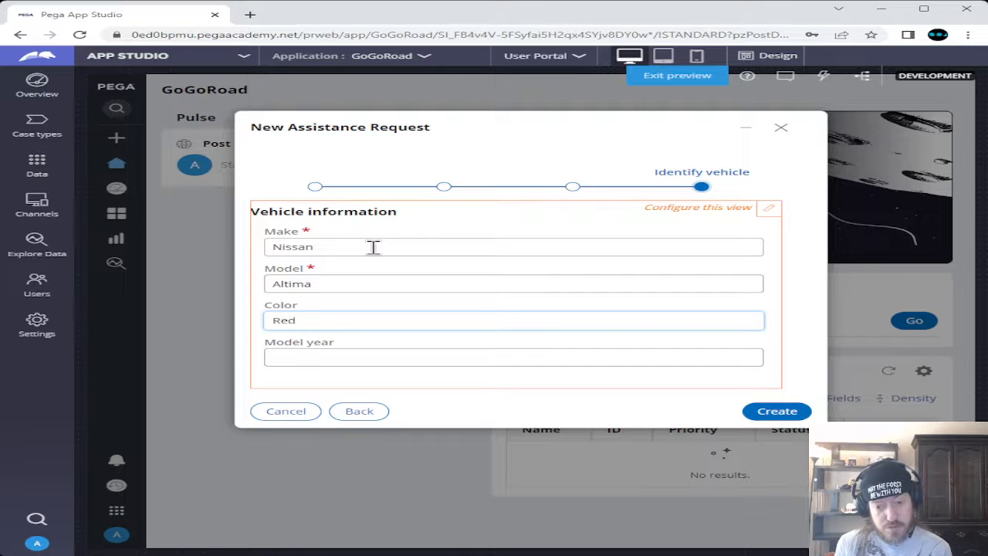
{"action": "key", "text": "Tab"}
{"action": "type", "text": "202"}
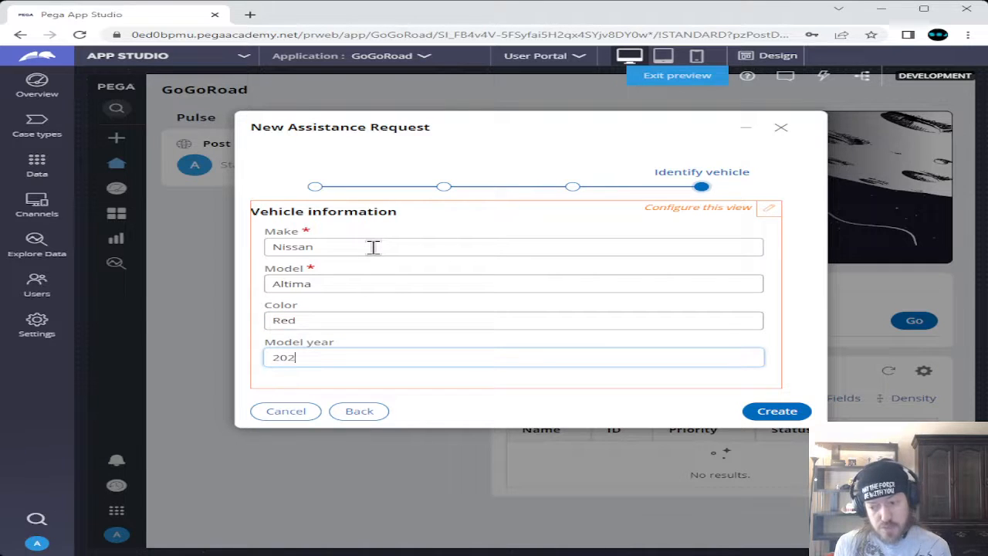
{"action": "type", "text": "2"}
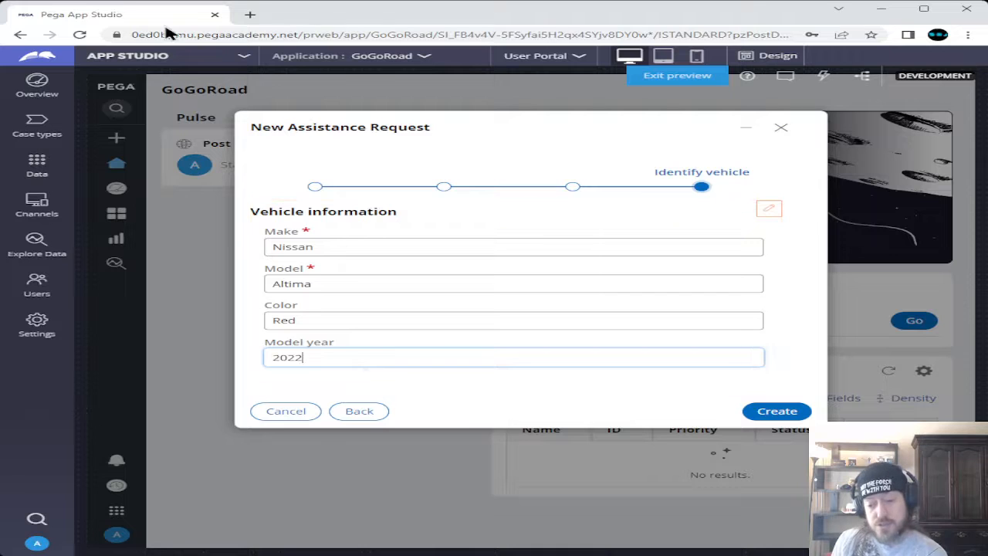
Create the request, then set payment card type Visa expiring Jan 1, 2024
{"action": "left_click", "coordinate": [774, 411]}
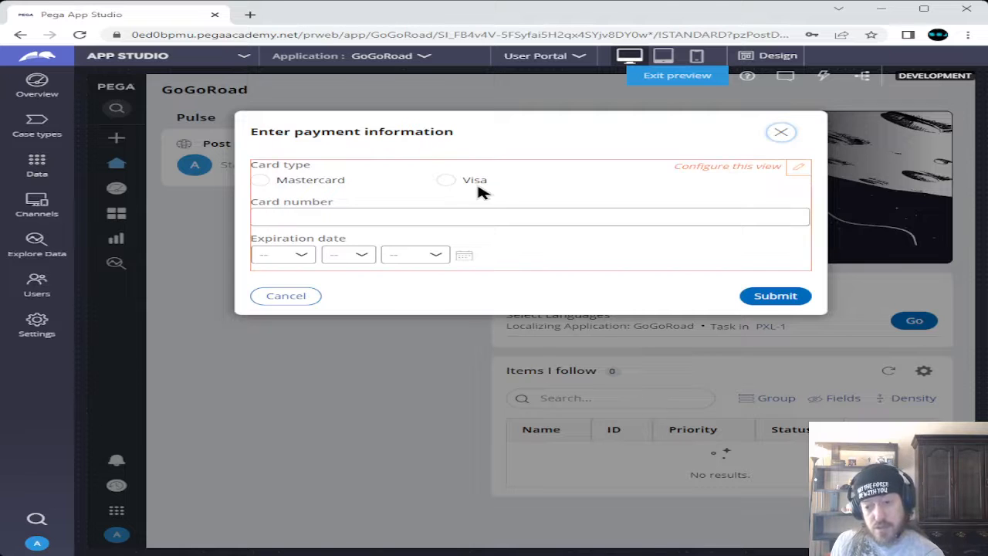
{"action": "left_click", "coordinate": [447, 183]}
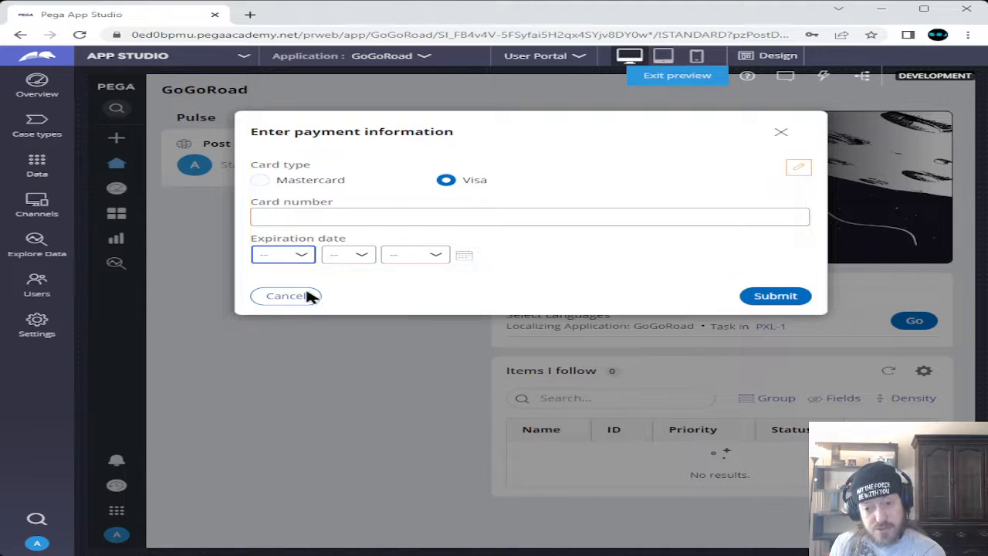
{"action": "left_click", "coordinate": [297, 280]}
{"action": "left_click", "coordinate": [359, 261]}
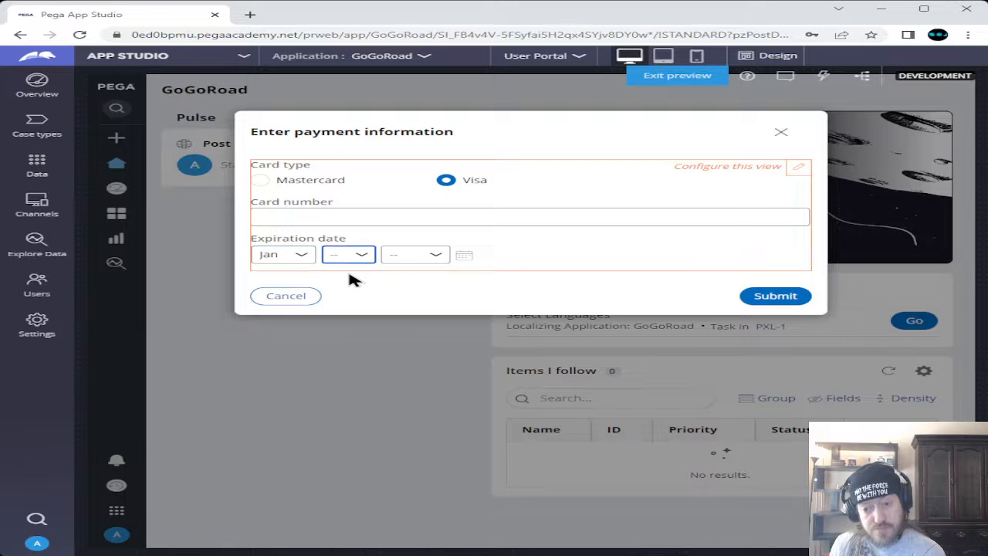
{"action": "left_click", "coordinate": [346, 282]}
{"action": "left_click", "coordinate": [439, 256]}
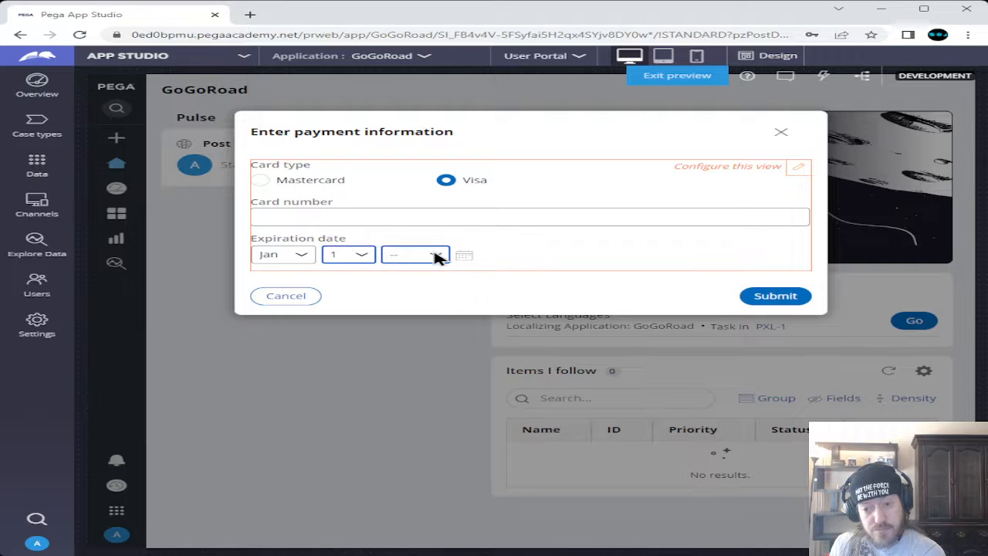
{"action": "left_click", "coordinate": [431, 305]}
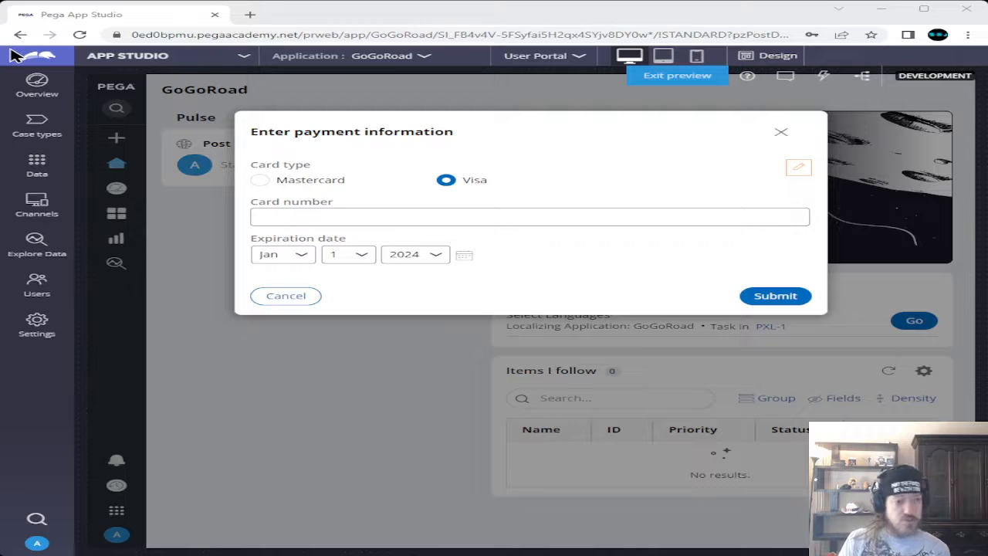
Enter the card number, correcting the last digit, and submit the payment information
{"action": "left_click", "coordinate": [534, 213]}
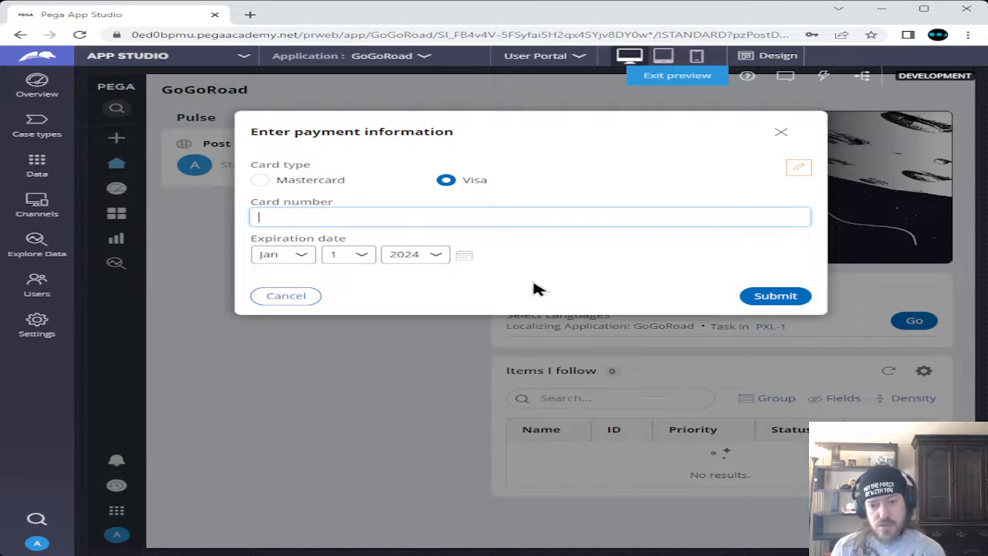
{"action": "type", "text": "12"}
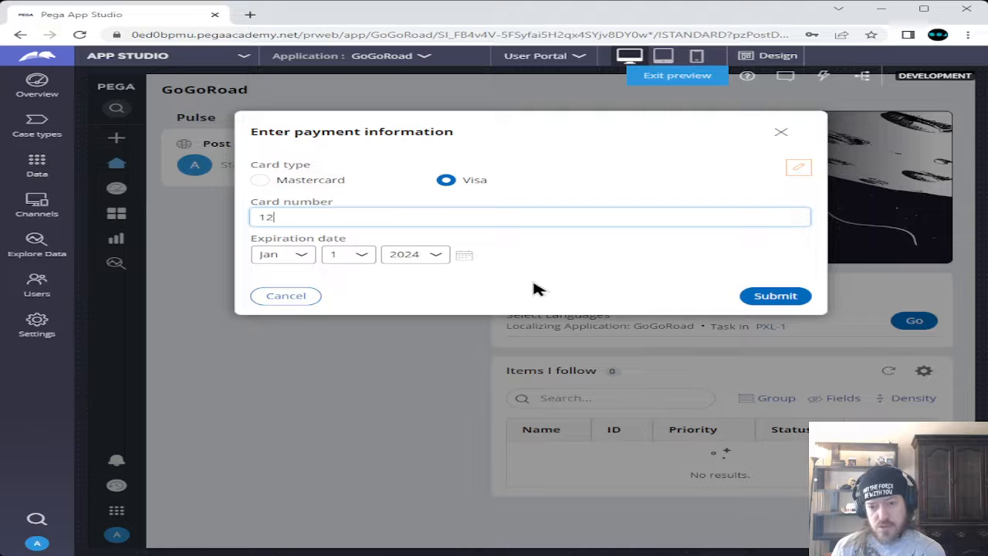
{"action": "type", "text": "34567"}
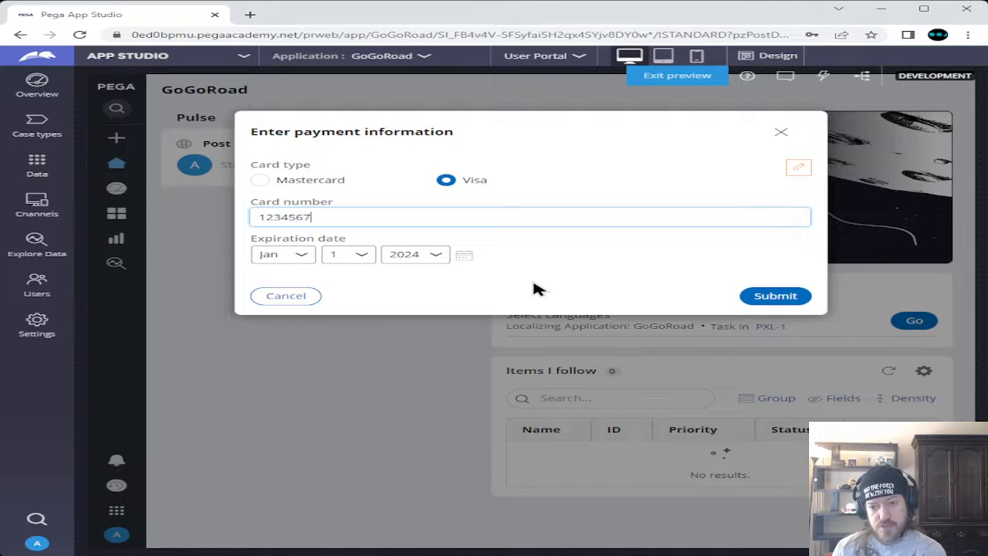
{"action": "type", "text": "89"}
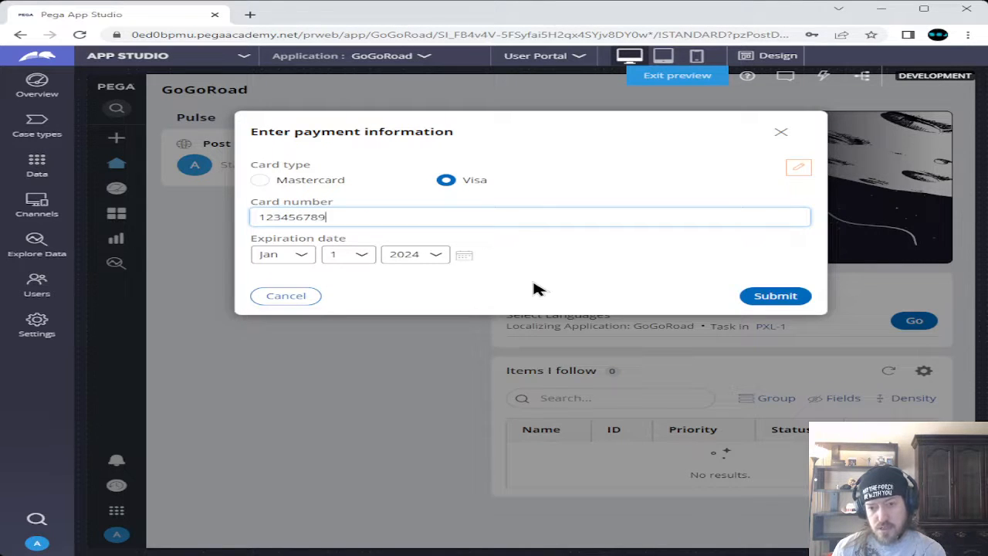
{"action": "type", "text": "0"}
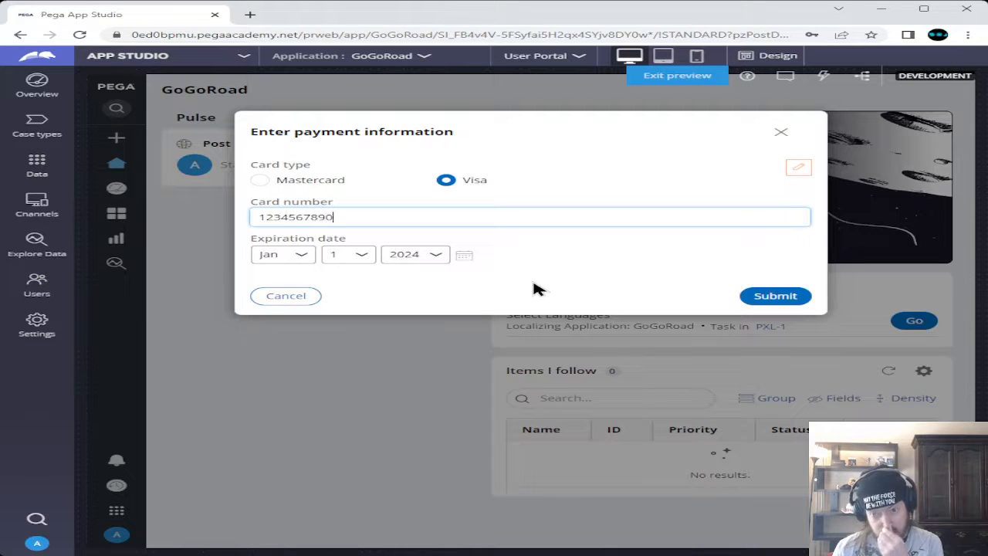
{"action": "type", "text": "13"}
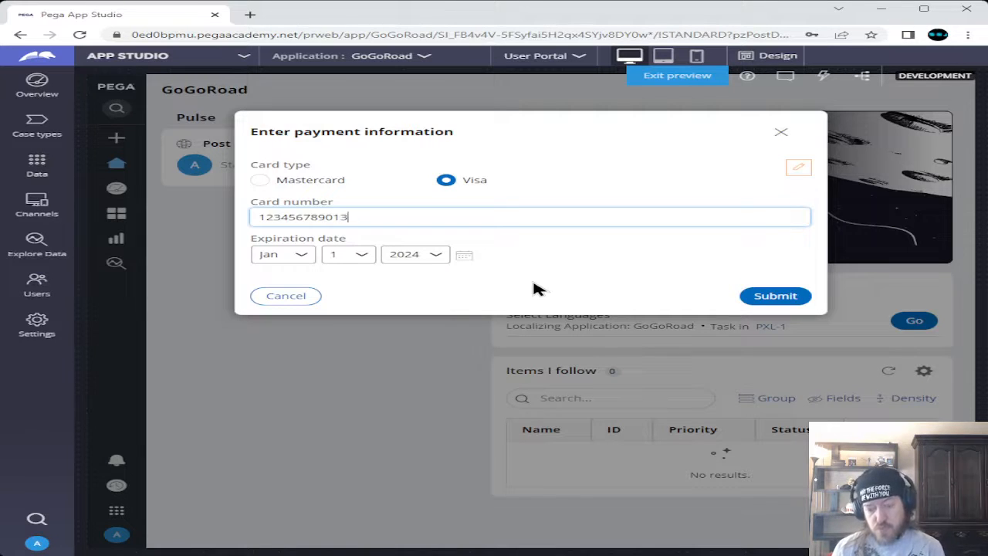
{"action": "key", "text": "BackSpace"}
{"action": "type", "text": "23456"}
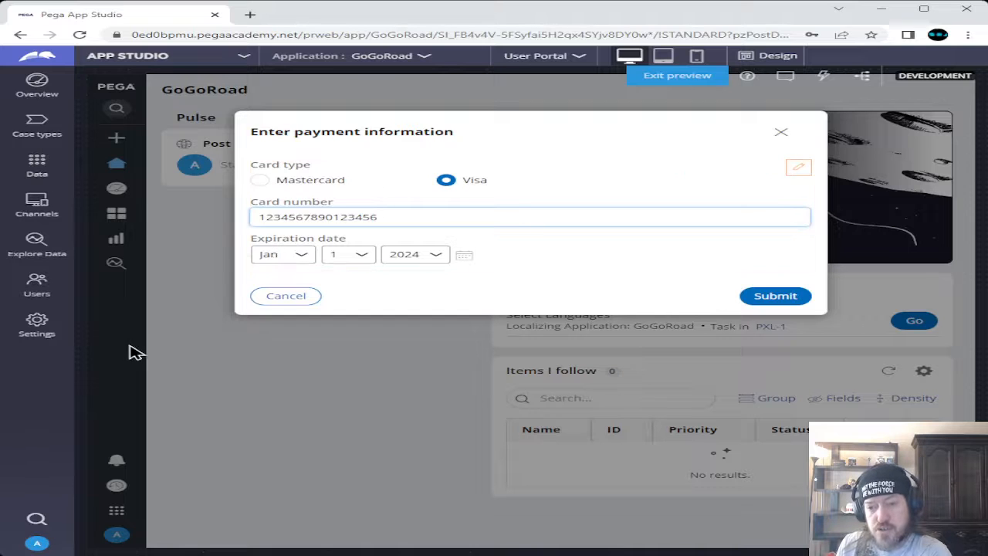
{"action": "left_click", "coordinate": [775, 296]}
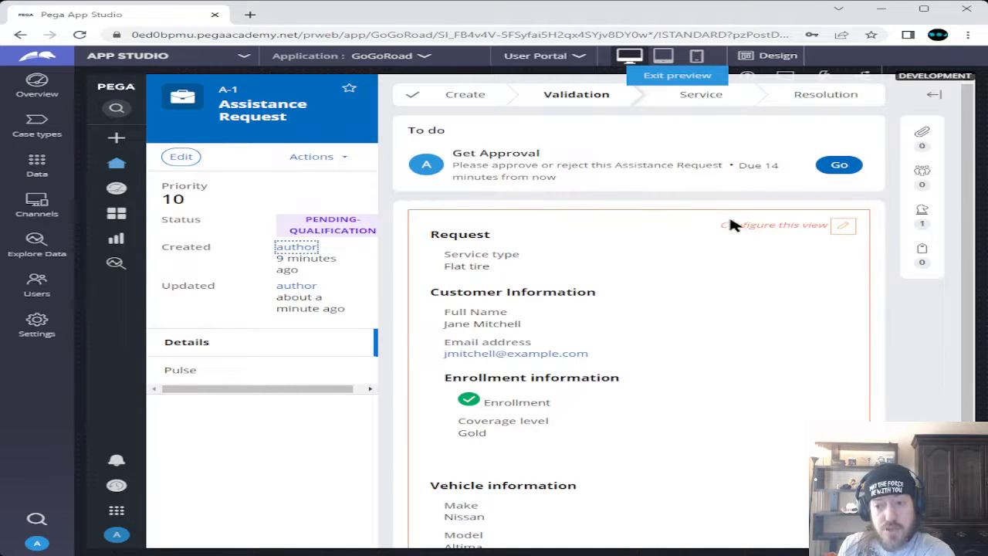
Approve case A-1 from its Get Approval task with the note 'Notes'
{"action": "left_click", "coordinate": [839, 165]}
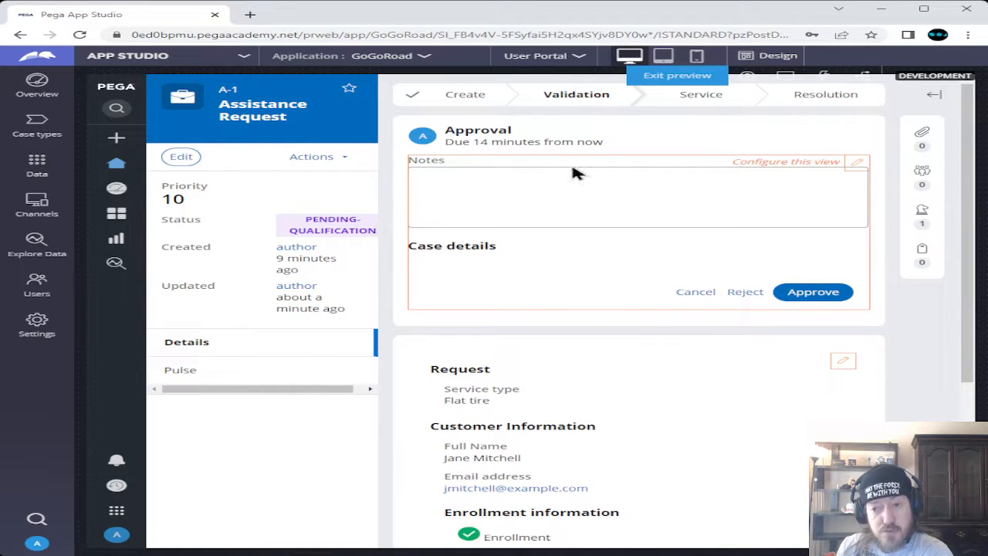
{"action": "left_click", "coordinate": [554, 202]}
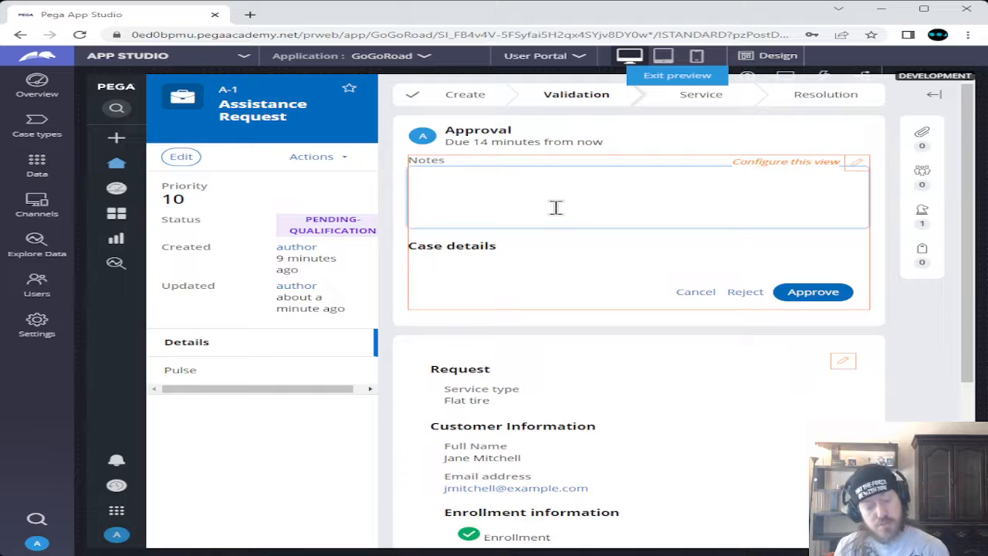
{"action": "type", "text": "Notes"}
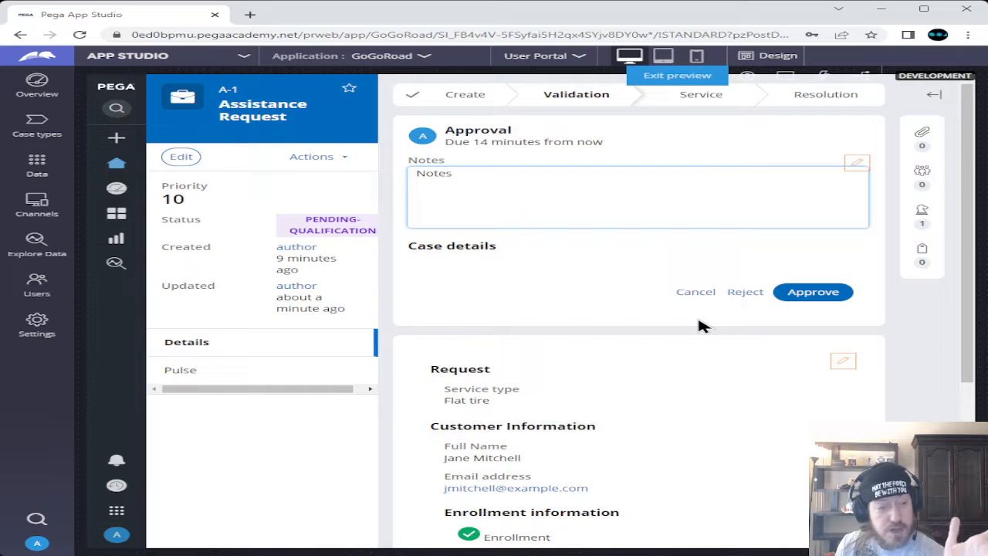
{"action": "left_click", "coordinate": [817, 294]}
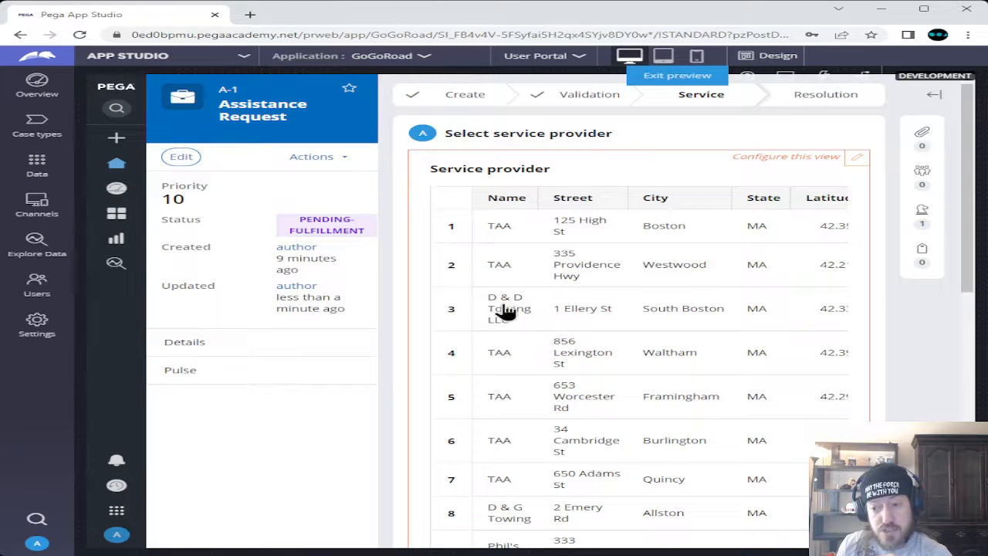
Choose Phil's Towing (Cambridge) as the service provider from the provider table
{"action": "scroll", "coordinate": [512, 294], "scroll_direction": "down", "scroll_amount": 2}
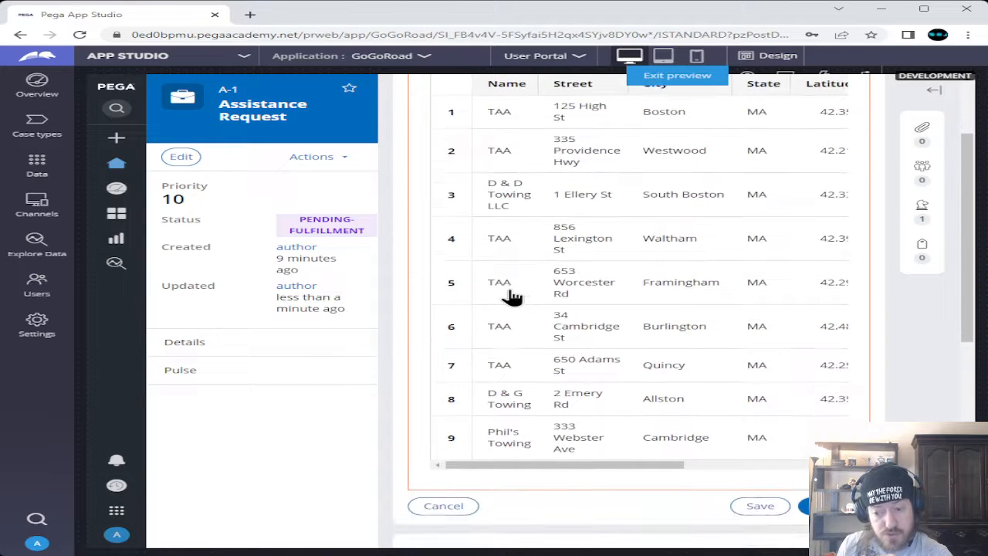
{"action": "scroll", "coordinate": [513, 295], "scroll_direction": "down", "scroll_amount": 1}
{"action": "scroll", "coordinate": [513, 297], "scroll_direction": "up", "scroll_amount": 1}
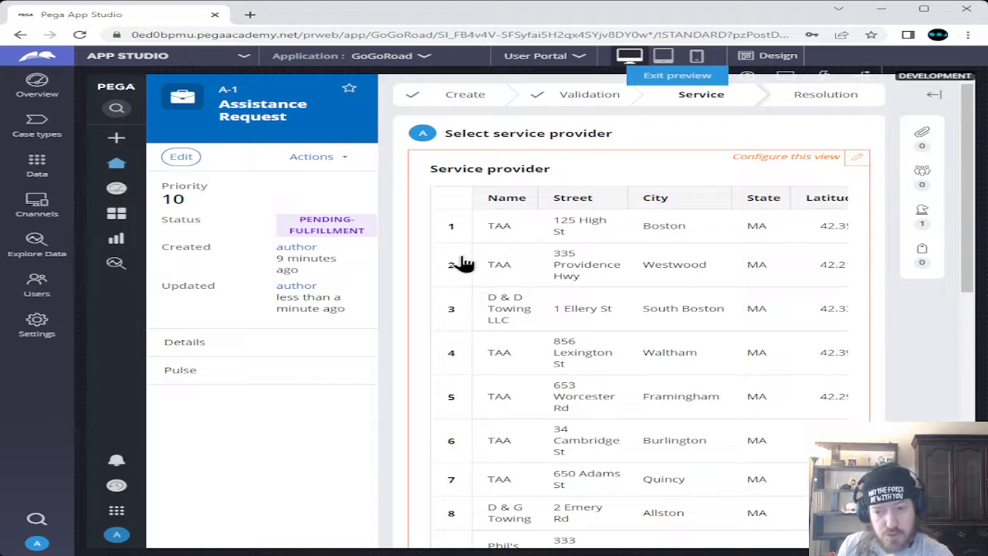
{"action": "scroll", "coordinate": [486, 355], "scroll_direction": "down", "scroll_amount": 2}
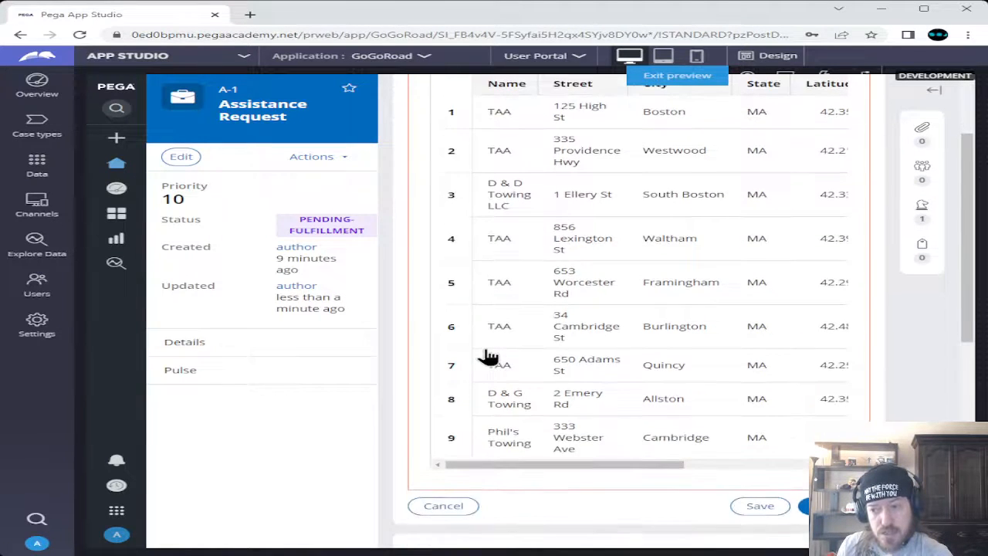
{"action": "scroll", "coordinate": [487, 356], "scroll_direction": "down", "scroll_amount": 1}
{"action": "left_click_drag", "start_coordinate": [567, 414], "coordinate": [808, 412]}
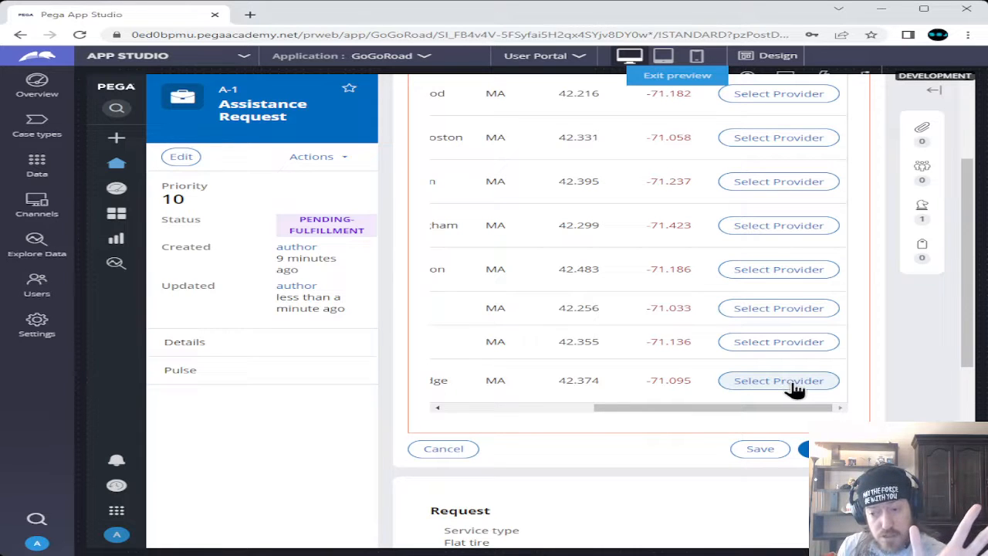
{"action": "left_click", "coordinate": [795, 383]}
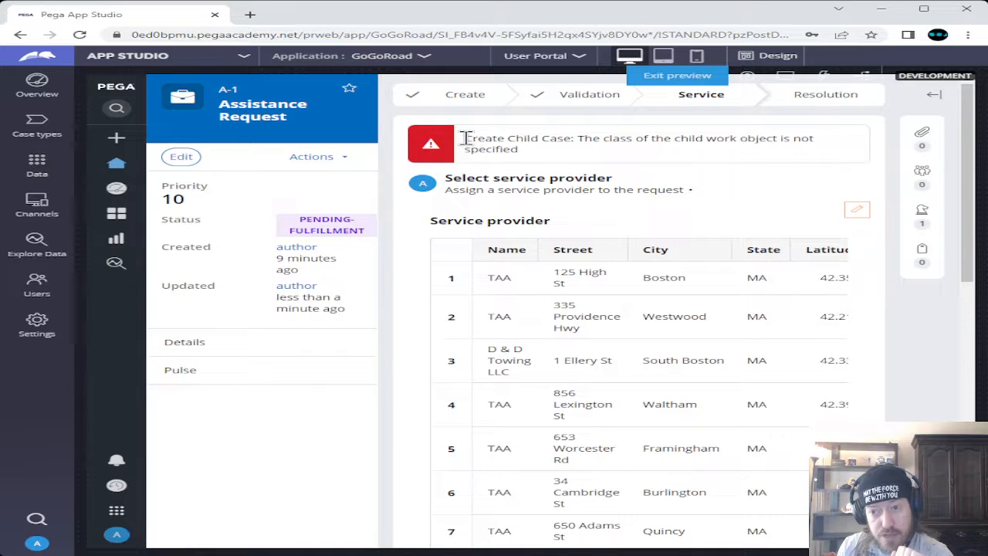
Highlight the Create Child Case error text about the unspecified child work object class
{"action": "left_click_drag", "start_coordinate": [464, 141], "coordinate": [580, 154]}
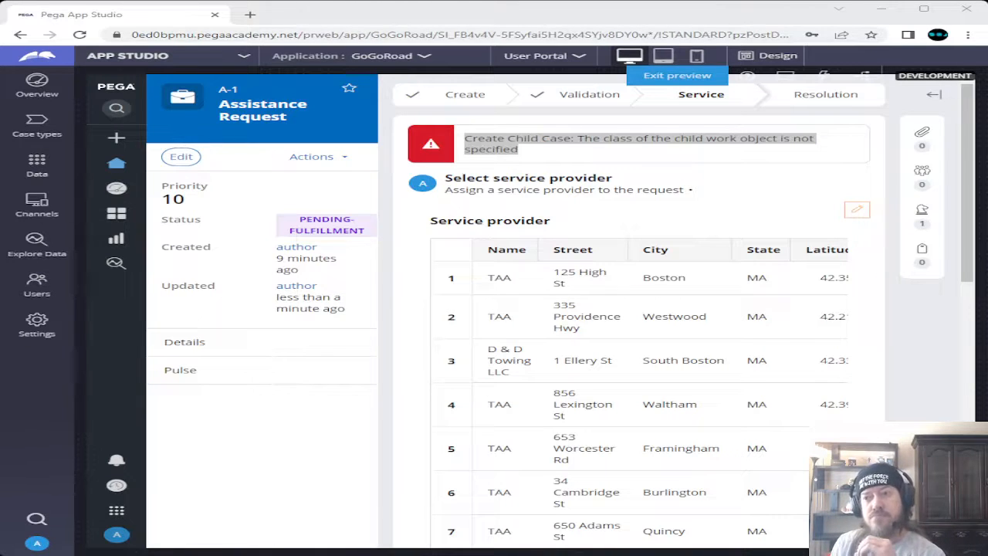
Choose the Boston provider from the service provider table instead
{"action": "left_click", "coordinate": [695, 26]}
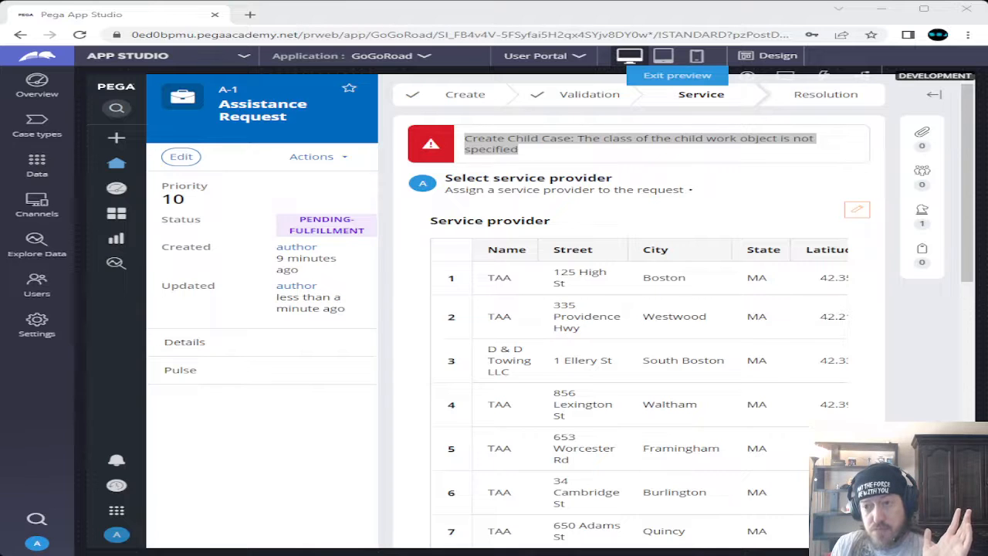
{"action": "left_click", "coordinate": [551, 19]}
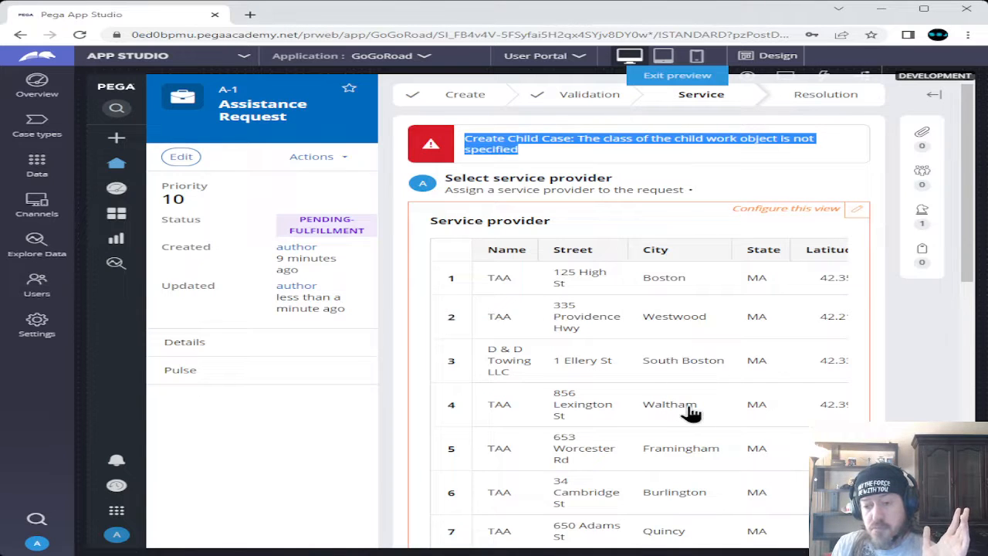
{"action": "scroll", "coordinate": [687, 413], "scroll_direction": "down", "scroll_amount": 3}
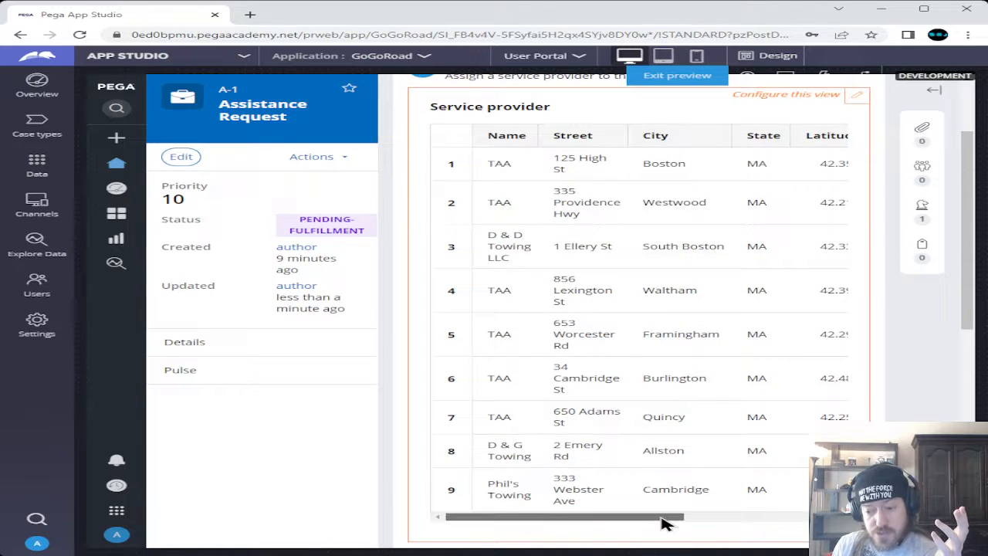
{"action": "left_click_drag", "start_coordinate": [661, 517], "coordinate": [809, 517]}
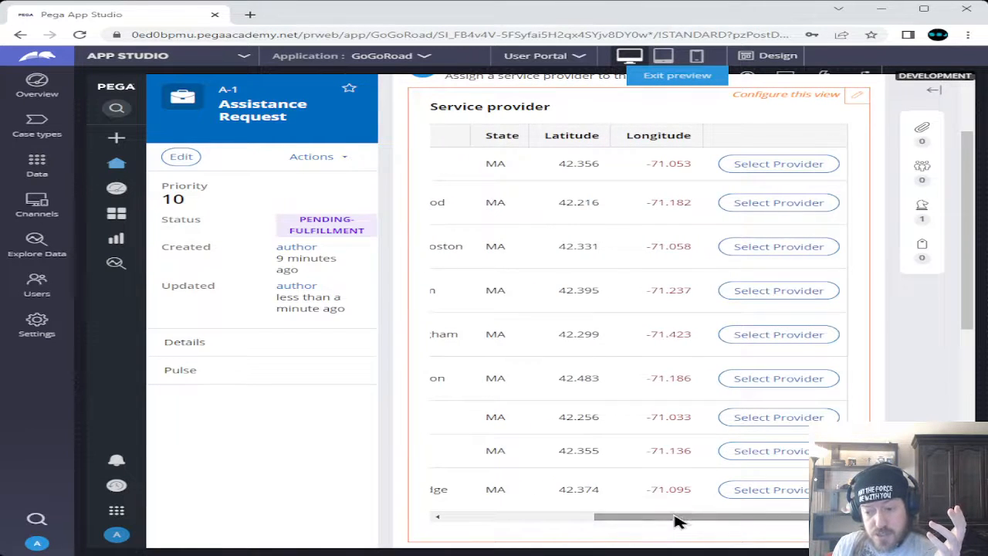
{"action": "left_click_drag", "start_coordinate": [677, 520], "coordinate": [525, 521]}
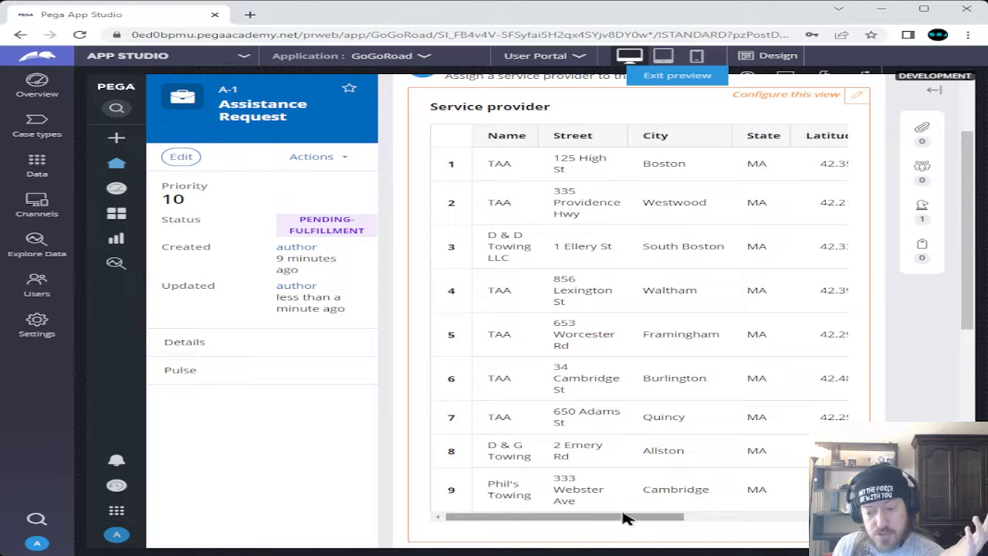
{"action": "left_click_drag", "start_coordinate": [629, 522], "coordinate": [741, 525]}
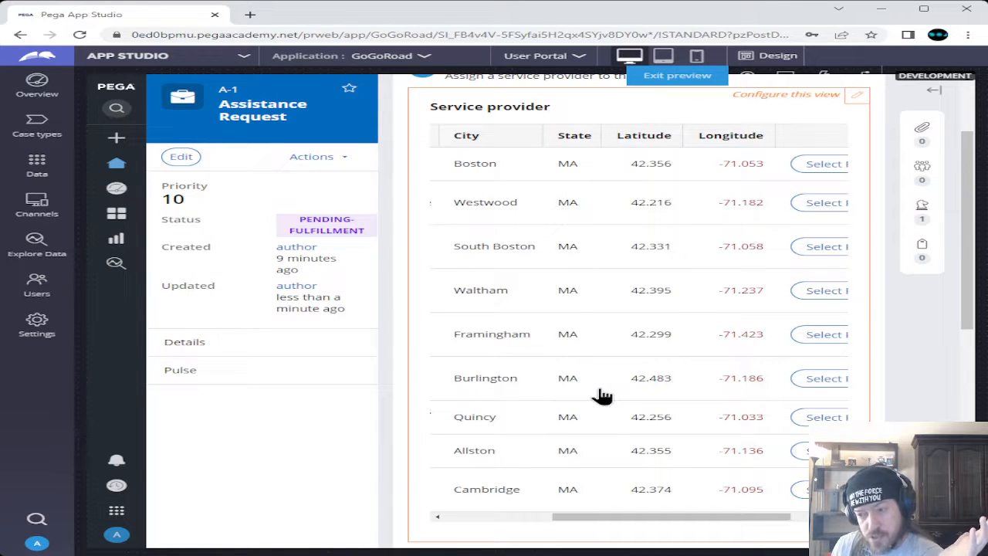
{"action": "scroll", "coordinate": [602, 396], "scroll_direction": "up", "scroll_amount": 1}
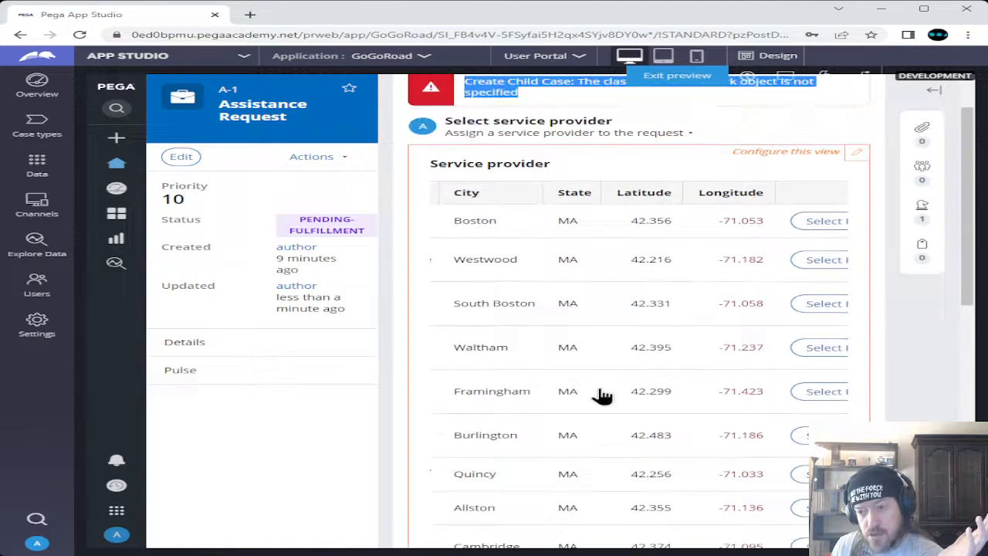
{"action": "left_click", "coordinate": [820, 222]}
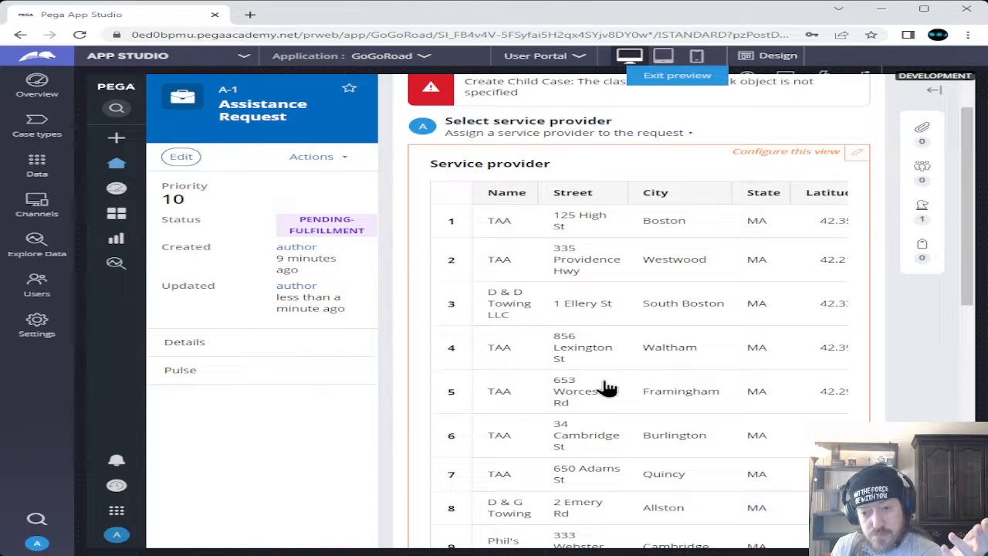
Reselect the error text and widen the browser window to show all provider columns
{"action": "scroll", "coordinate": [606, 386], "scroll_direction": "up", "scroll_amount": 1}
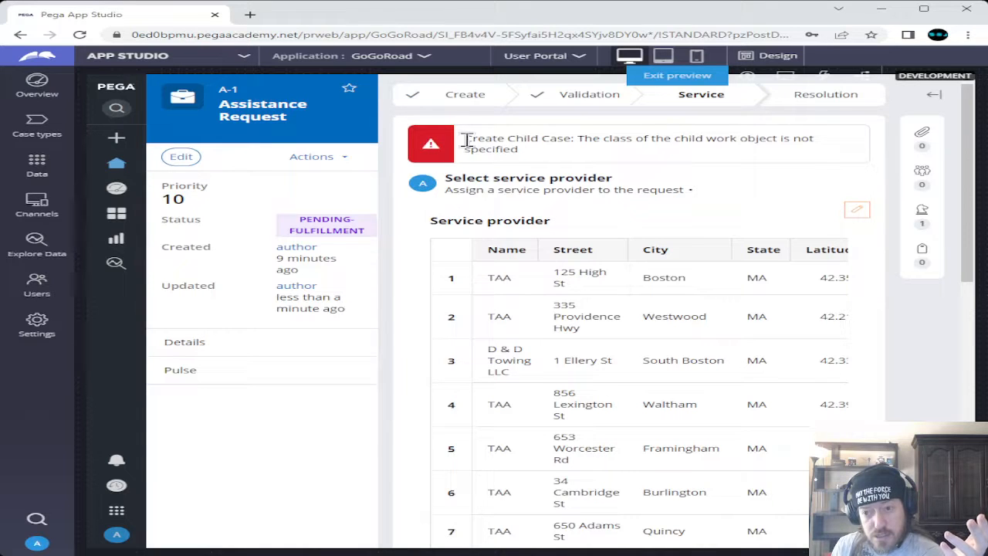
{"action": "left_click_drag", "start_coordinate": [464, 138], "coordinate": [536, 164]}
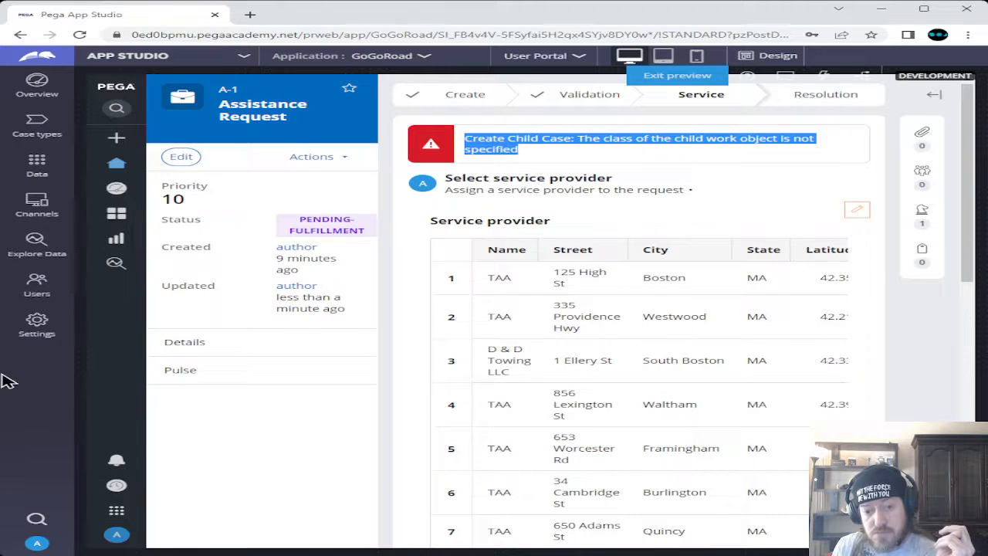
{"action": "left_click_drag", "start_coordinate": [6, 372], "coordinate": [5, 372]}
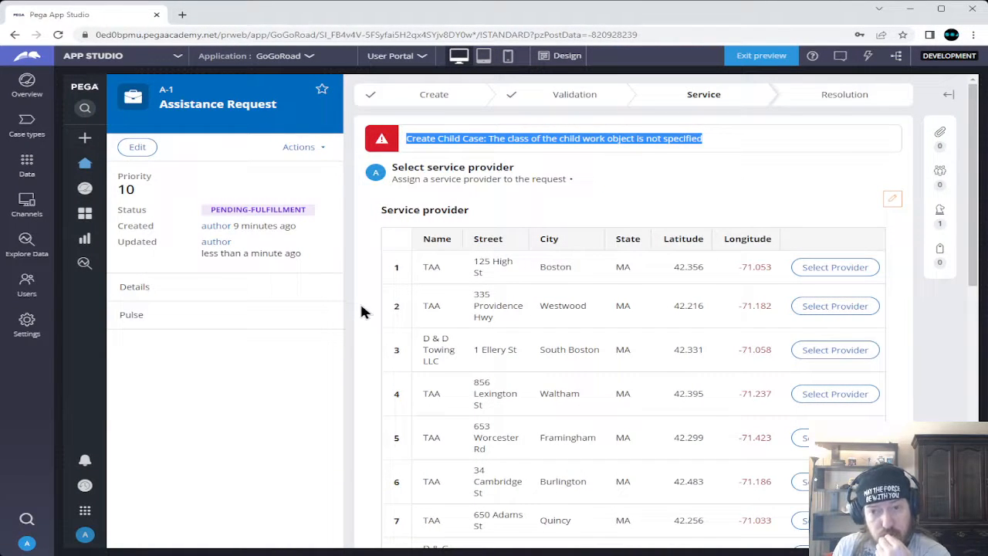
{"action": "scroll", "coordinate": [364, 313], "scroll_direction": "down", "scroll_amount": 1}
{"action": "scroll", "coordinate": [364, 313], "scroll_direction": "down", "scroll_amount": 2}
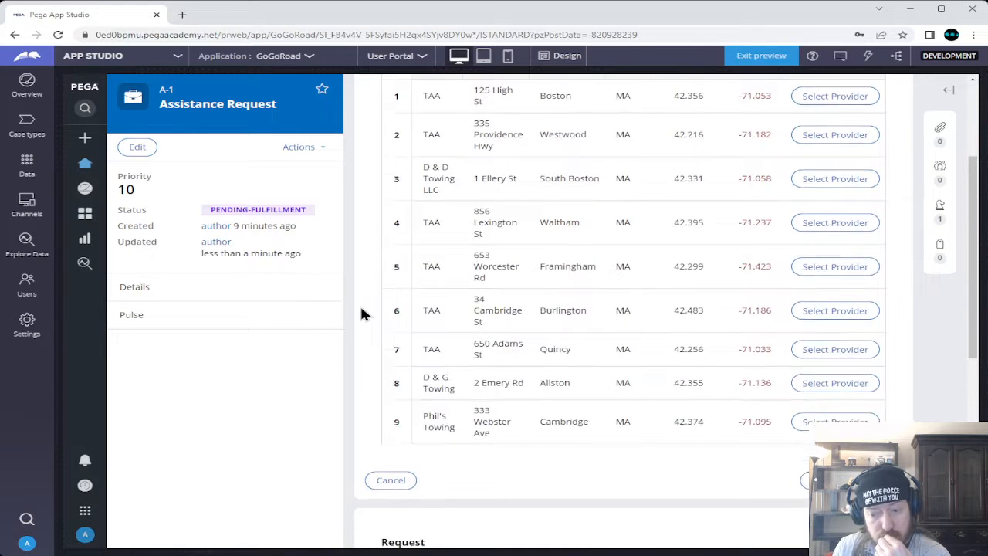
{"action": "scroll", "coordinate": [364, 312], "scroll_direction": "up", "scroll_amount": 2}
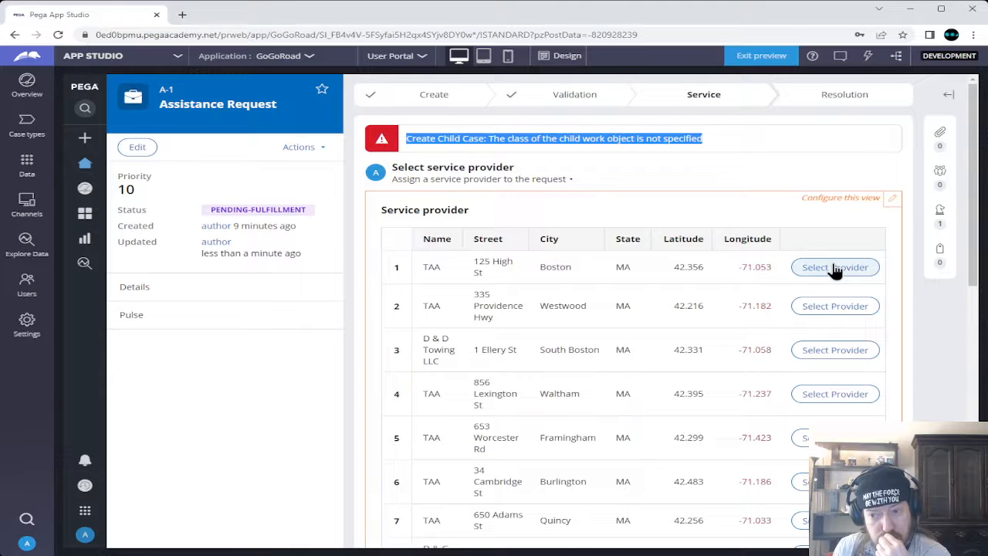
Reassign the Boston TAA provider, then save and submit the Select service provider step
{"action": "left_click", "coordinate": [834, 267]}
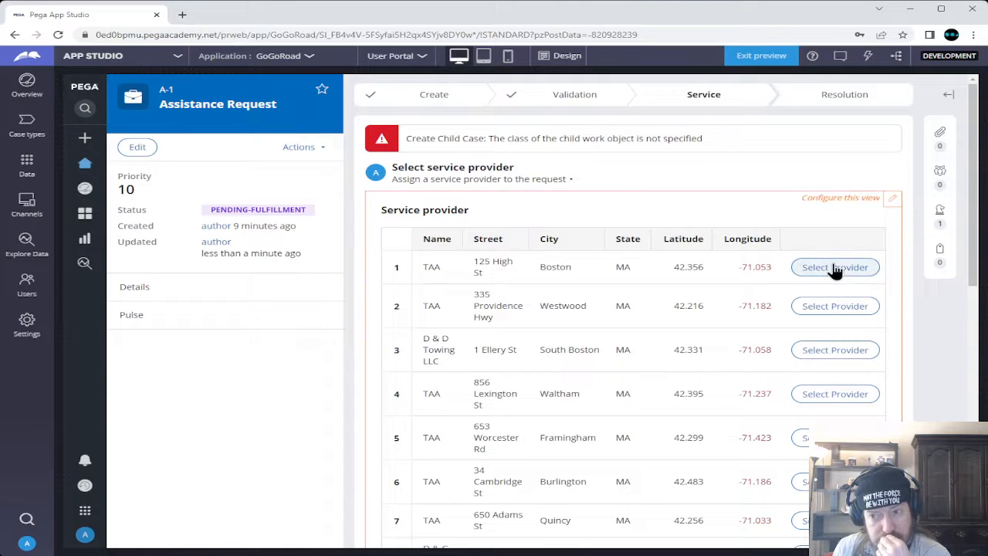
{"action": "scroll", "coordinate": [834, 267], "scroll_direction": "down", "scroll_amount": 3}
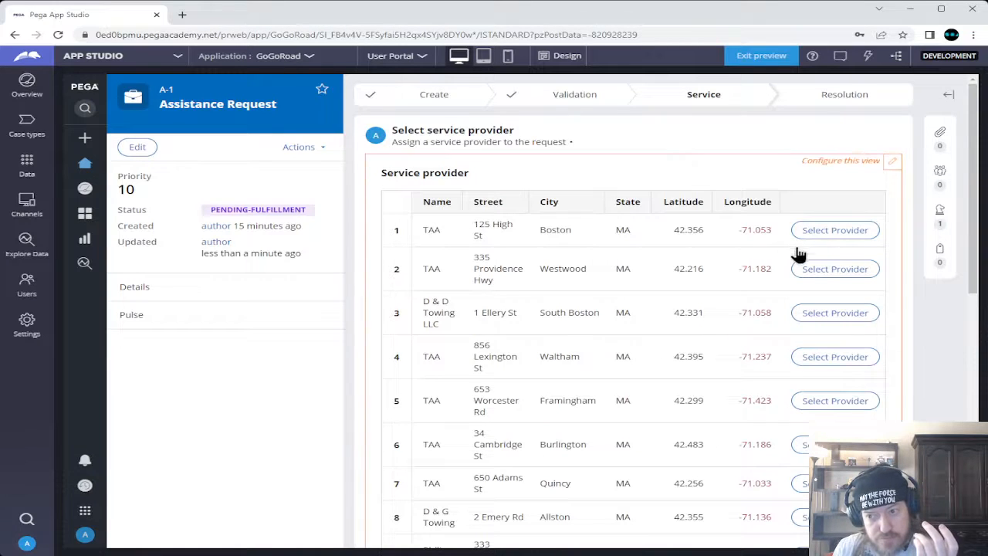
{"action": "left_click", "coordinate": [823, 241]}
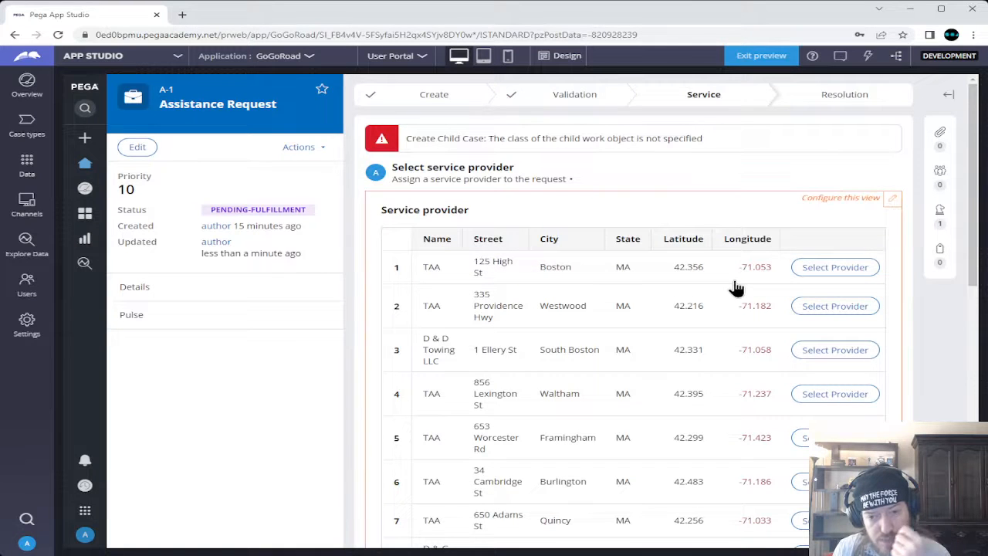
{"action": "scroll", "coordinate": [735, 285], "scroll_direction": "down", "scroll_amount": 4}
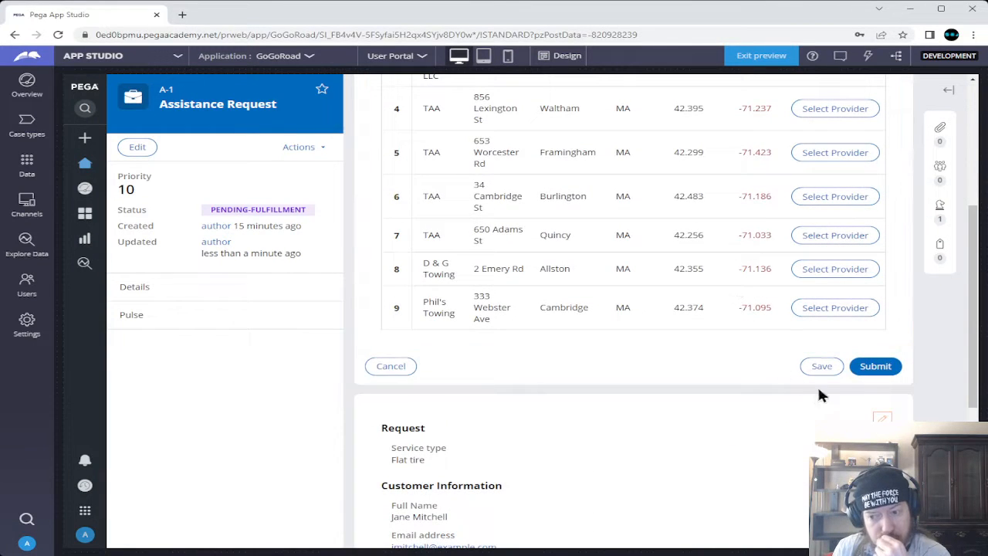
{"action": "left_click", "coordinate": [838, 371]}
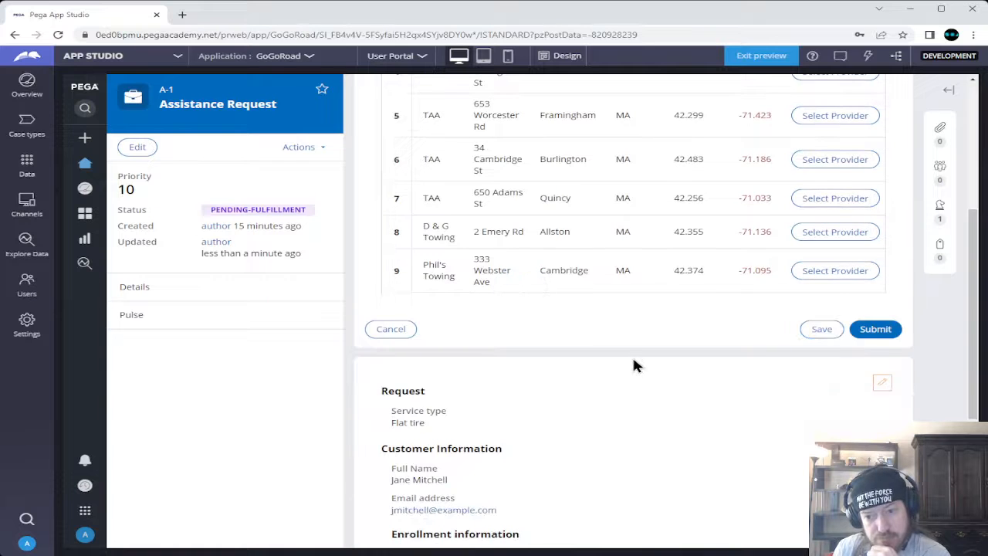
{"action": "scroll", "coordinate": [633, 359], "scroll_direction": "down", "scroll_amount": 4}
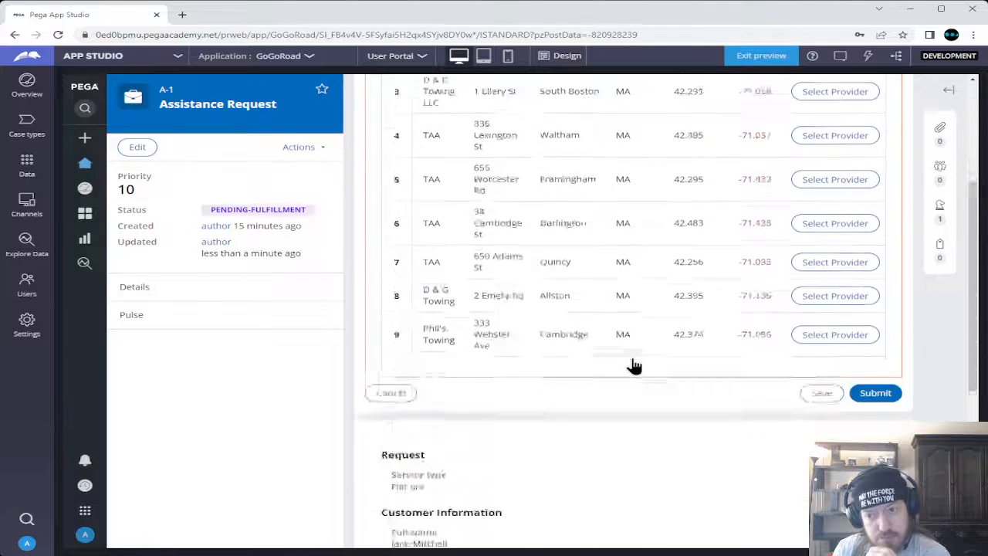
{"action": "left_click", "coordinate": [876, 329]}
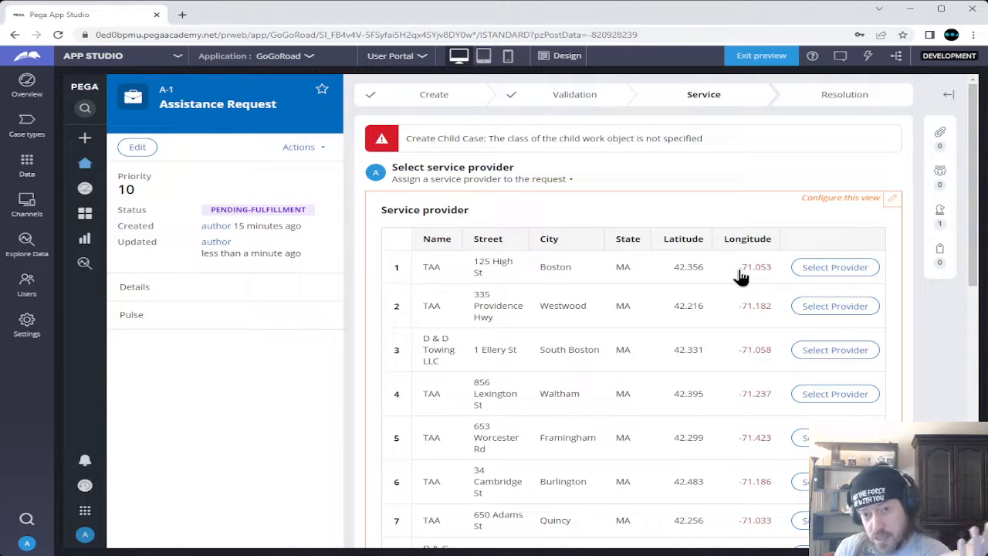
{"action": "scroll", "coordinate": [739, 277], "scroll_direction": "down", "scroll_amount": 5}
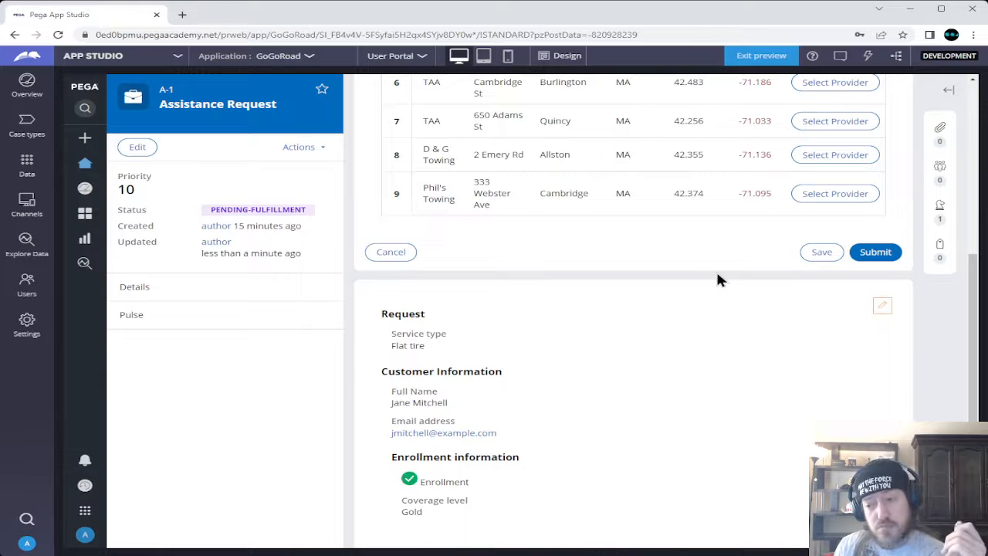
{"action": "scroll", "coordinate": [716, 280], "scroll_direction": "up", "scroll_amount": 4}
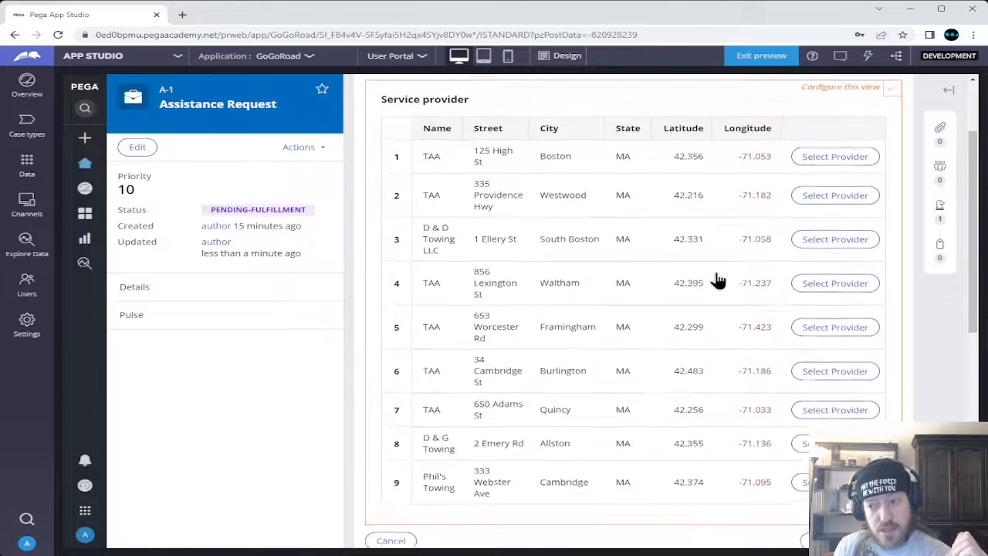
{"action": "scroll", "coordinate": [716, 279], "scroll_direction": "up", "scroll_amount": 1}
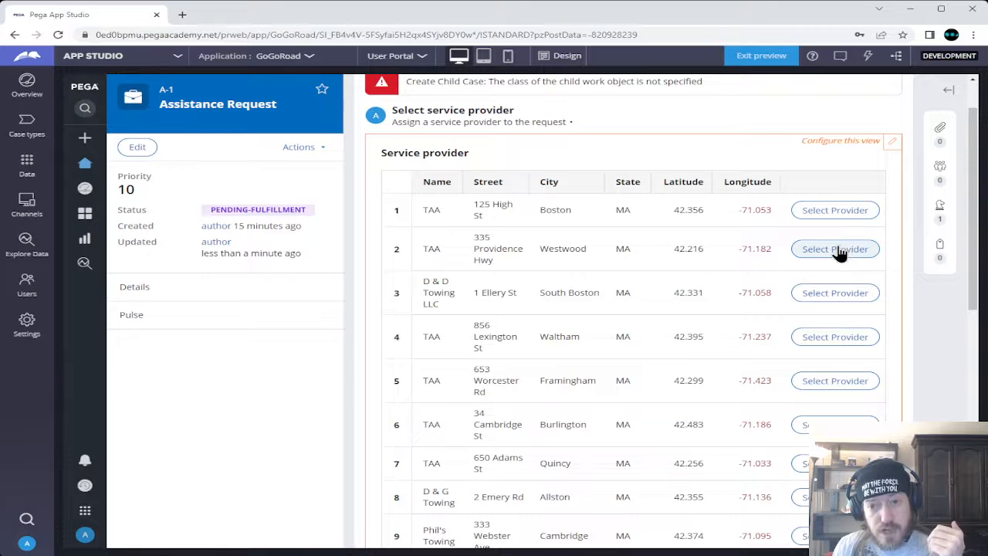
{"action": "scroll", "coordinate": [839, 255], "scroll_direction": "up", "scroll_amount": 1}
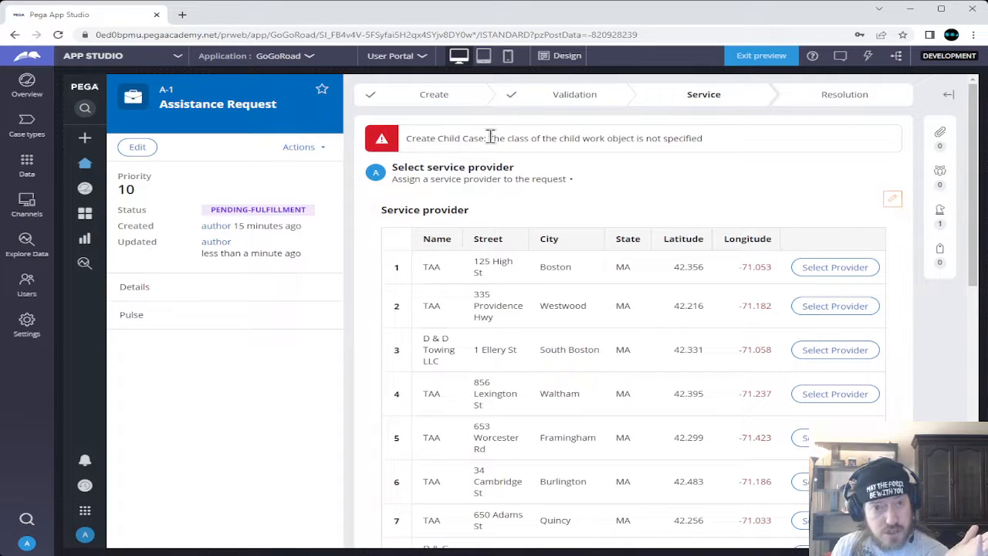
{"action": "left_click", "coordinate": [813, 301]}
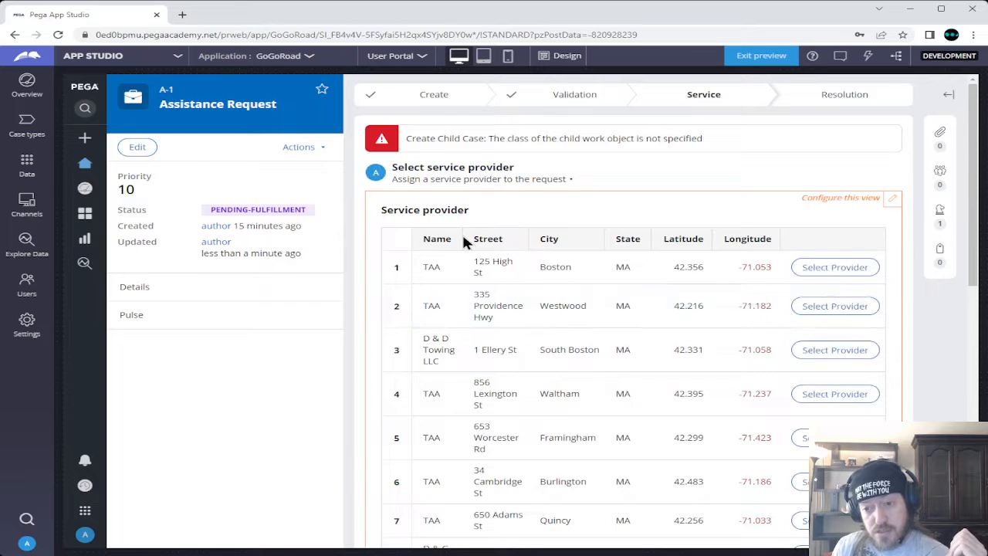
{"action": "left_click", "coordinate": [833, 350]}
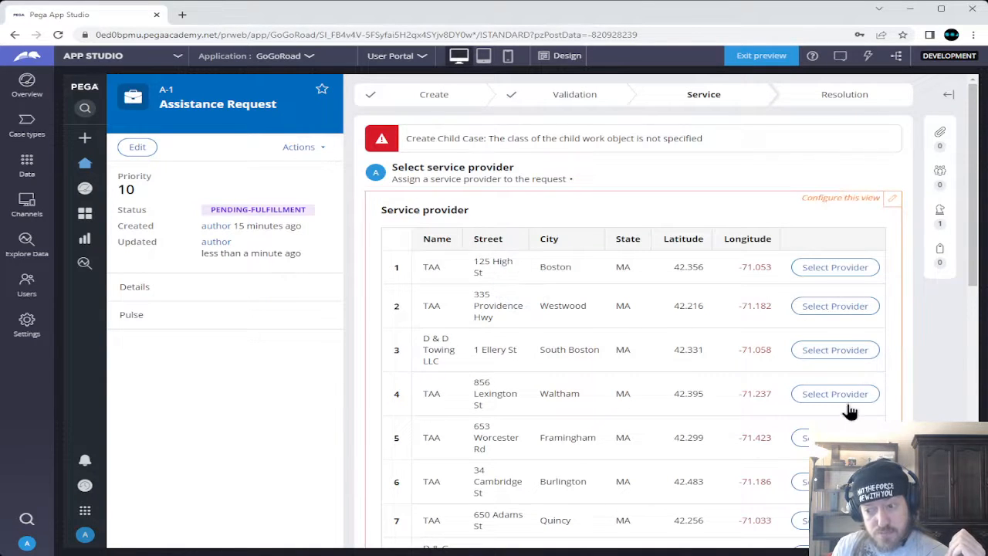
{"action": "left_click", "coordinate": [833, 393]}
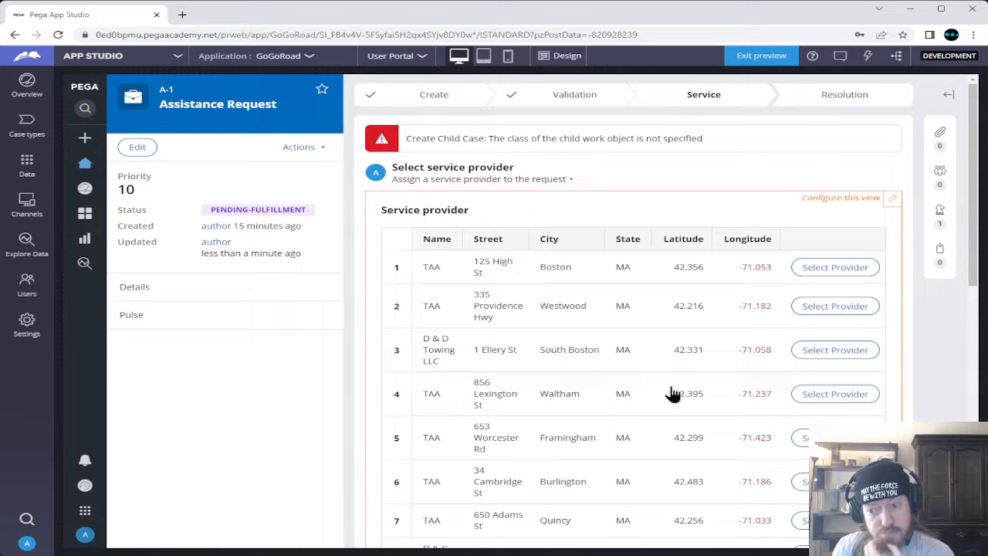
{"action": "left_click", "coordinate": [799, 437]}
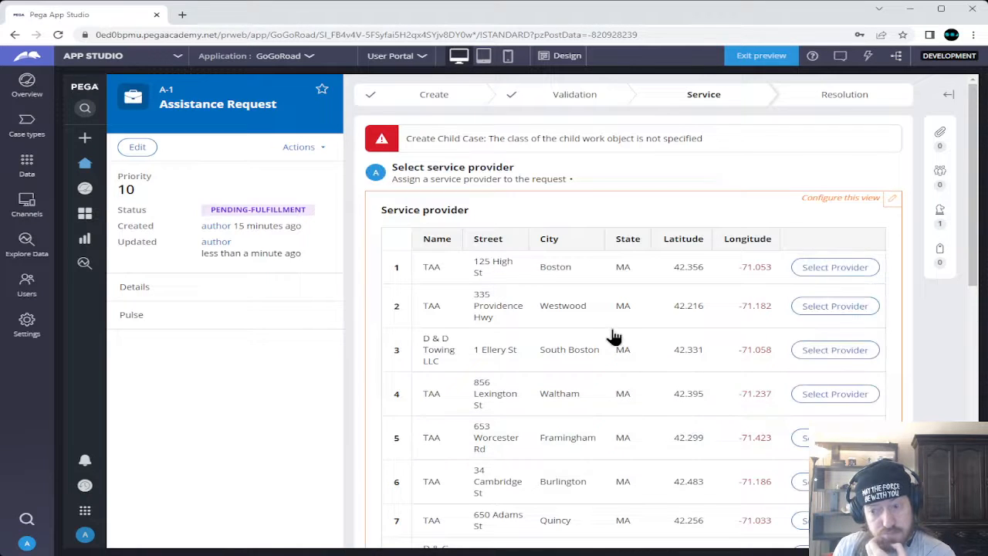
{"action": "left_click", "coordinate": [802, 474]}
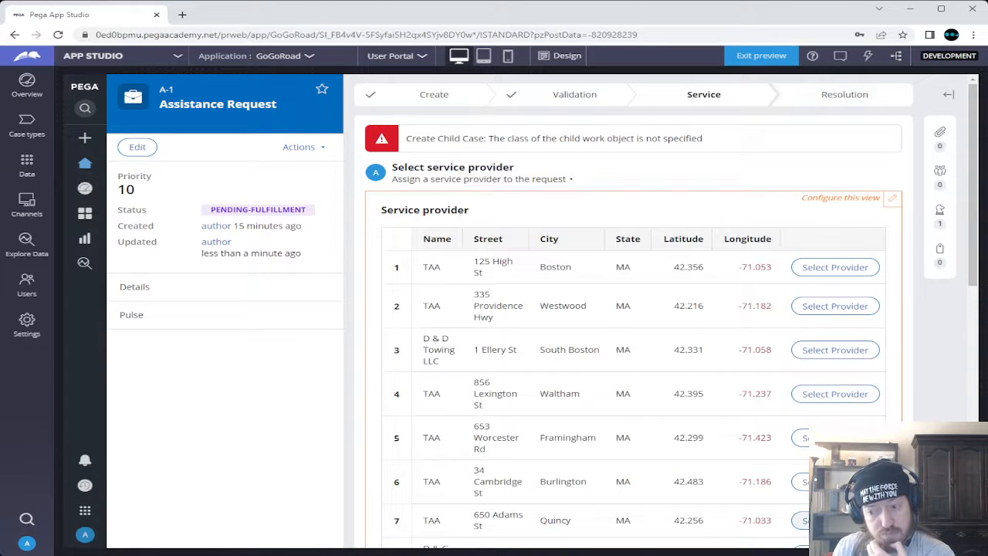
{"action": "left_click", "coordinate": [803, 520]}
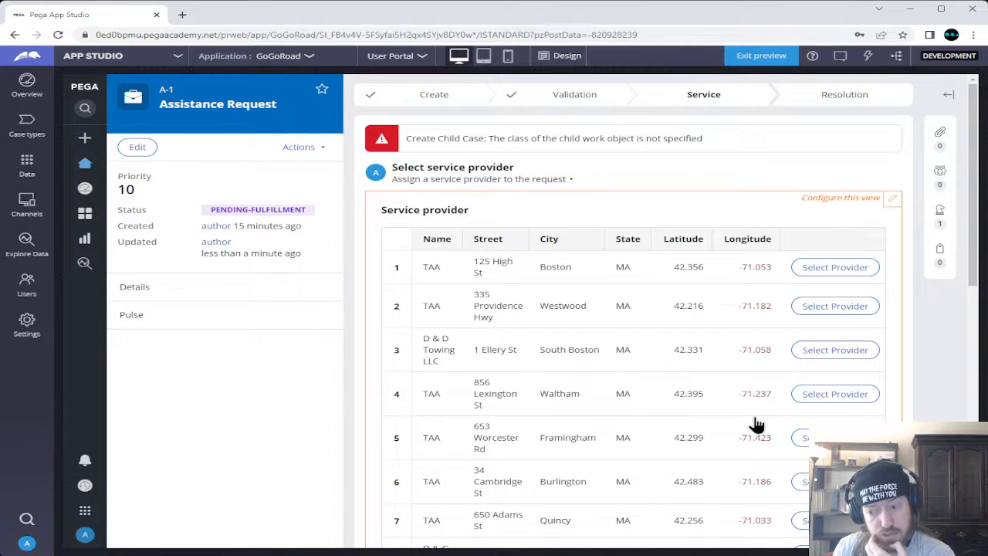
{"action": "scroll", "coordinate": [755, 424], "scroll_direction": "down", "scroll_amount": 1}
{"action": "scroll", "coordinate": [757, 424], "scroll_direction": "down", "scroll_amount": 1}
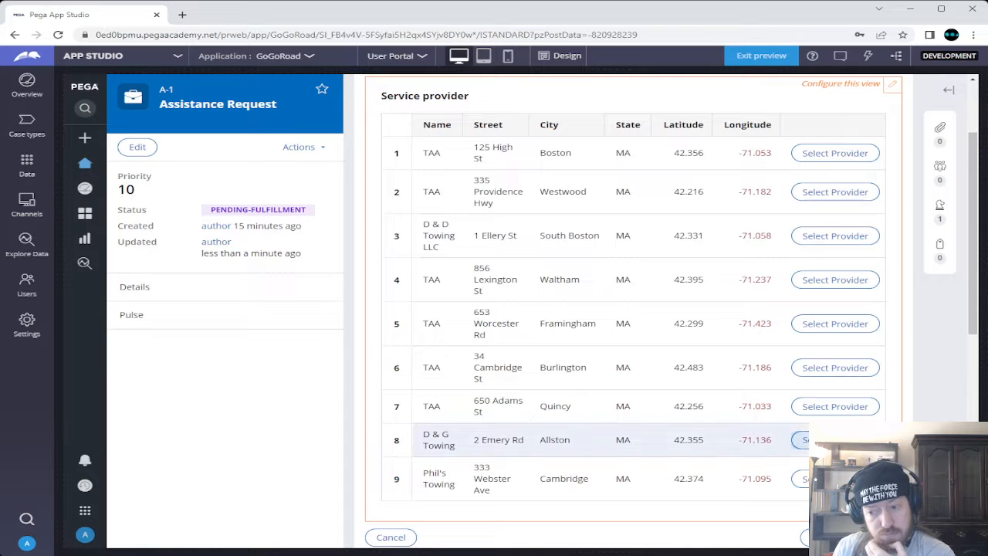
{"action": "left_click", "coordinate": [803, 439]}
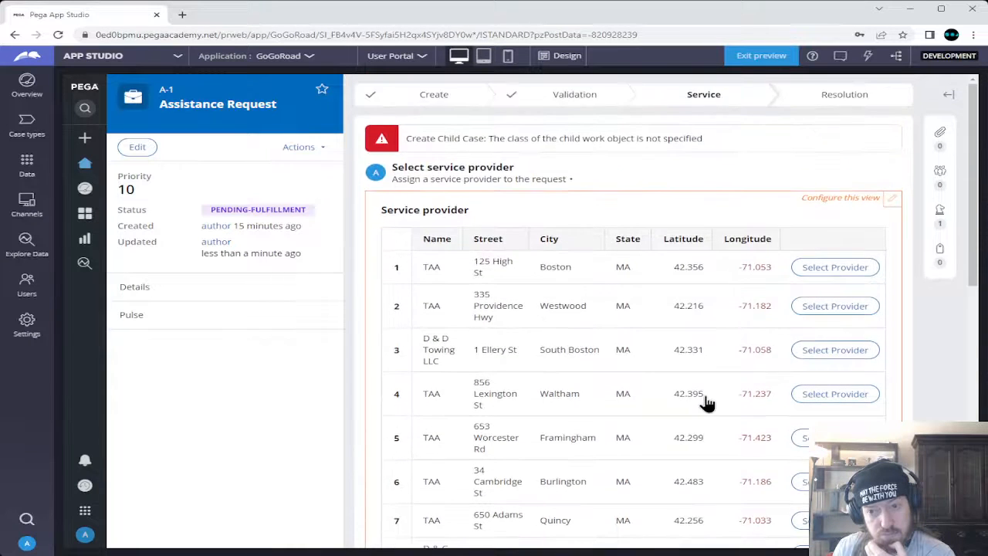
{"action": "scroll", "coordinate": [707, 403], "scroll_direction": "down", "scroll_amount": 3}
{"action": "left_click", "coordinate": [806, 421]}
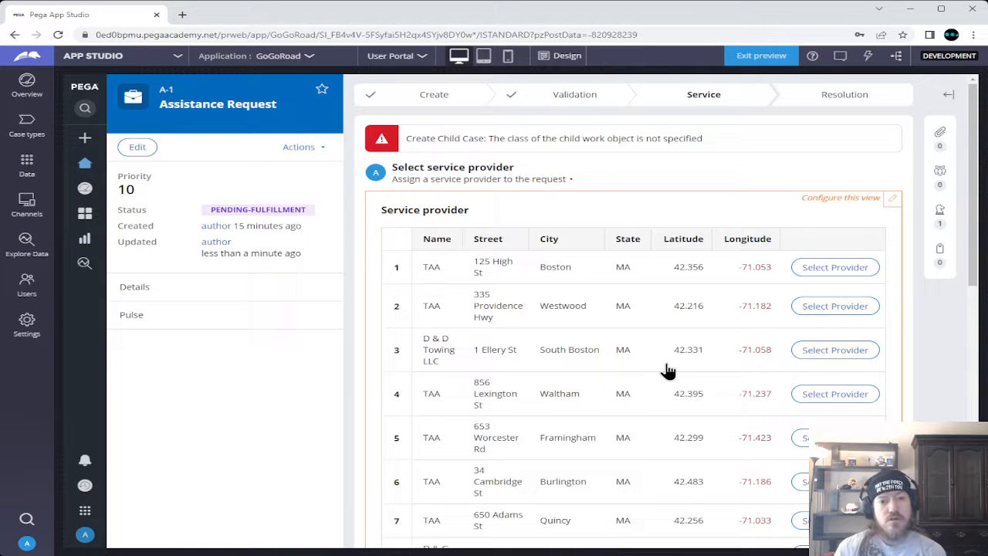
{"action": "left_click", "coordinate": [320, 154]}
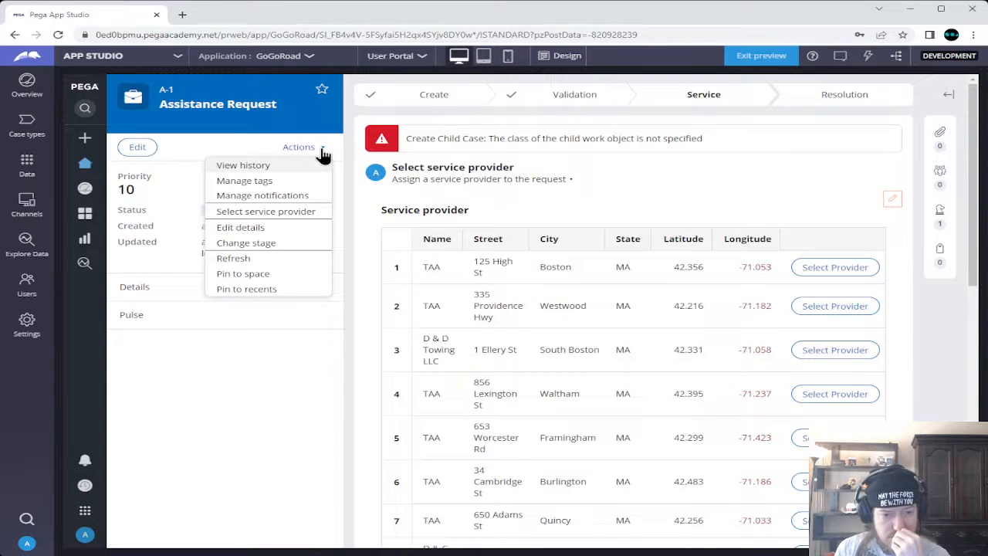
{"action": "left_click", "coordinate": [246, 259]}
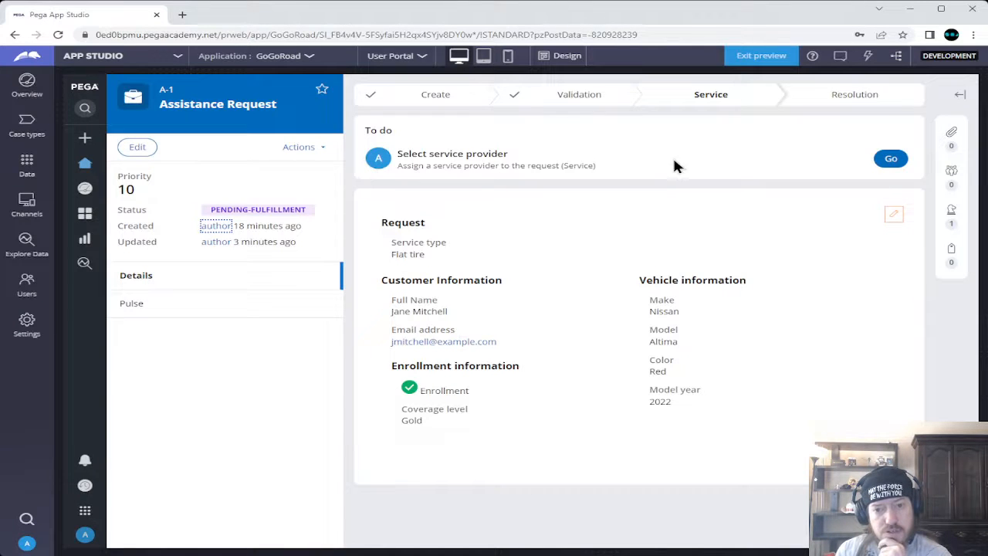
{"action": "left_click", "coordinate": [893, 159]}
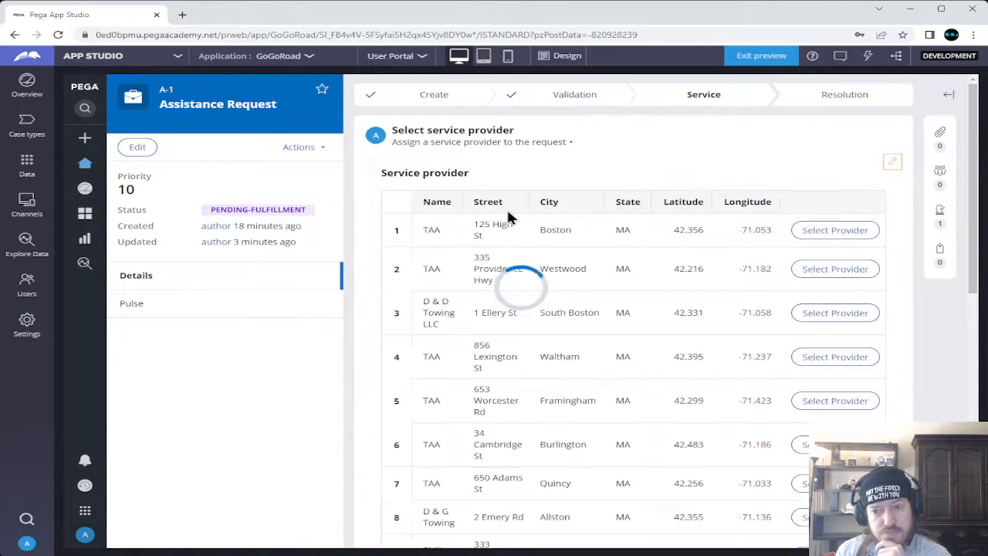
{"action": "left_click", "coordinate": [828, 238]}
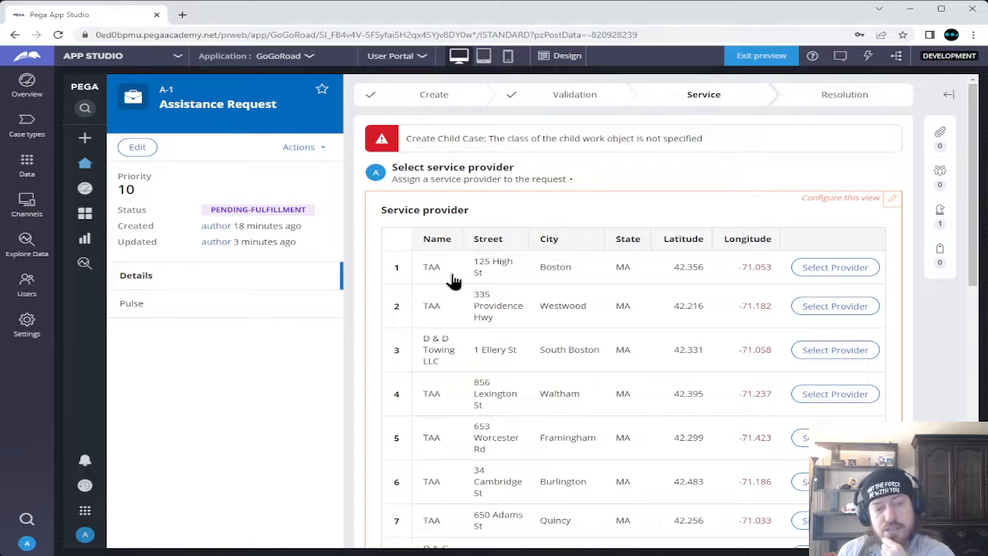
{"action": "left_click", "coordinate": [324, 151]}
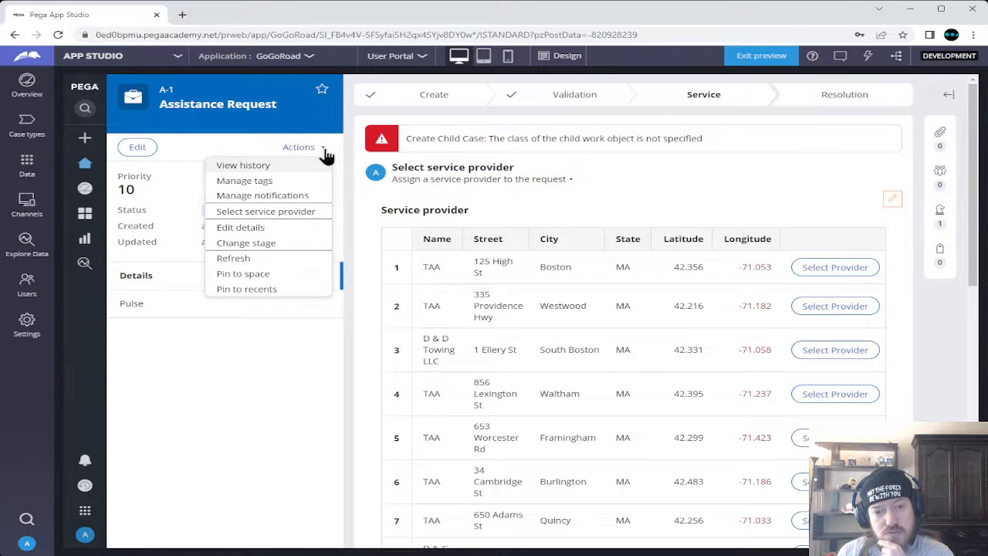
{"action": "left_click", "coordinate": [301, 215]}
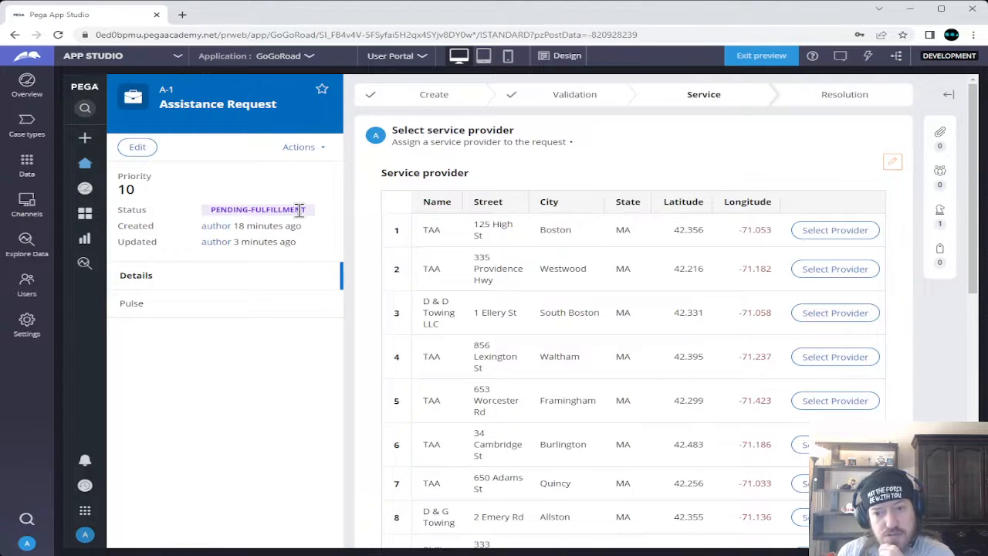
{"action": "left_click", "coordinate": [820, 232]}
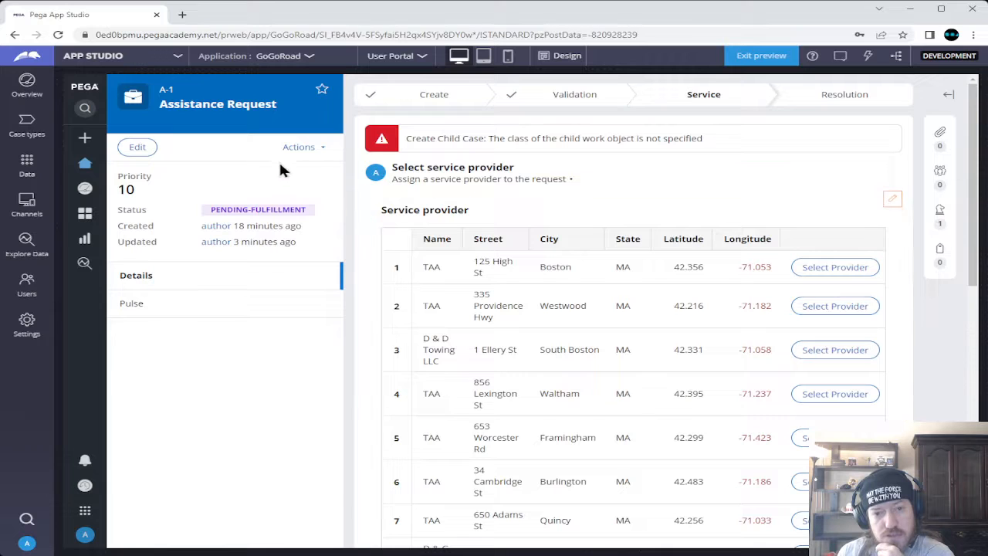
{"action": "left_click", "coordinate": [313, 153]}
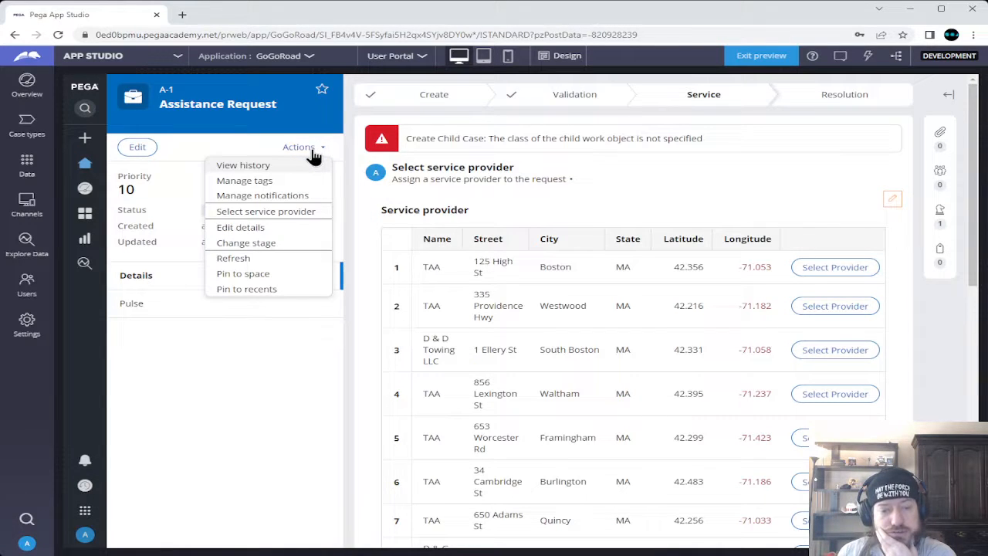
Resubmit case A-1's details (Flat tire, Gold coverage) unchanged through Edit details
{"action": "left_click", "coordinate": [256, 227]}
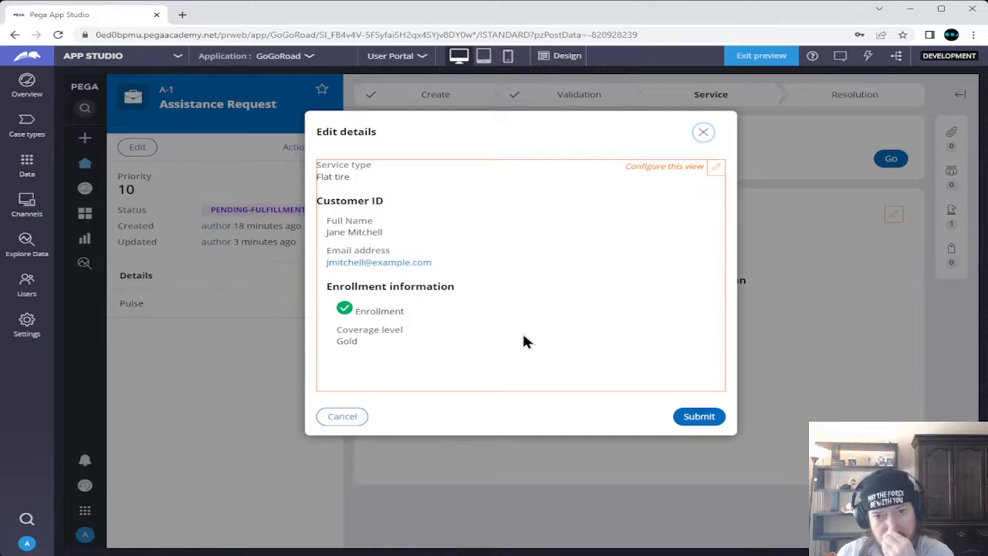
{"action": "left_click", "coordinate": [701, 416]}
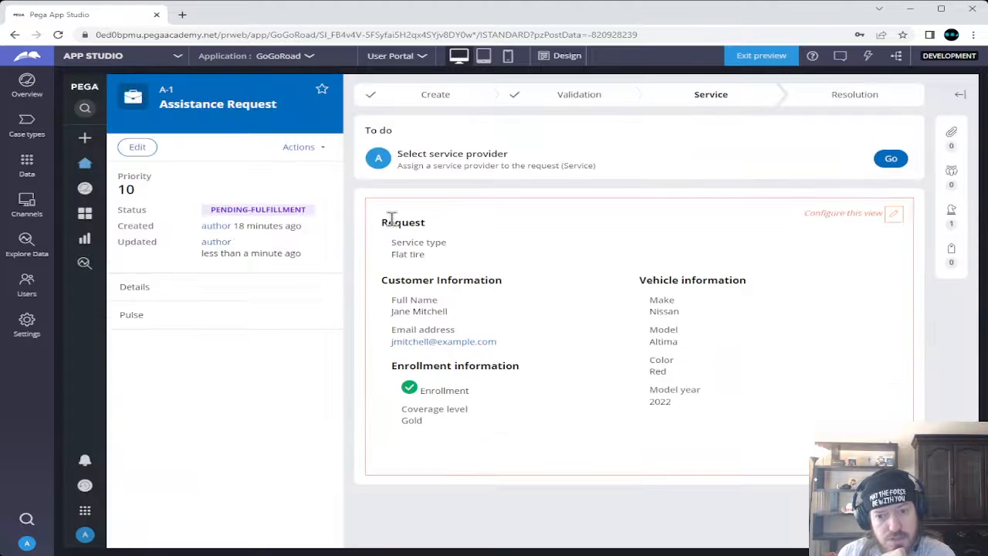
Resume the Select service provider to-do and reopen the case's Actions menu
{"action": "left_click", "coordinate": [298, 149]}
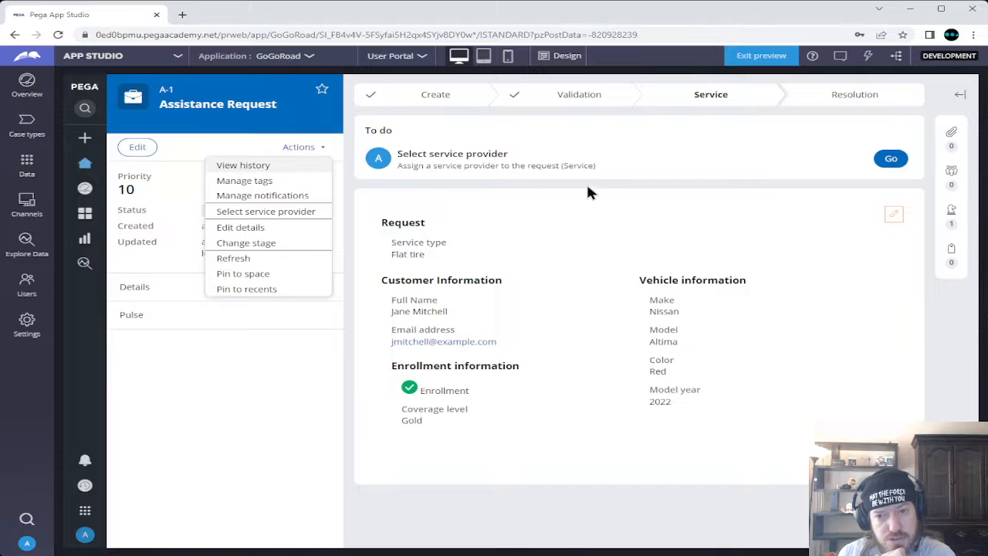
{"action": "left_click", "coordinate": [891, 159]}
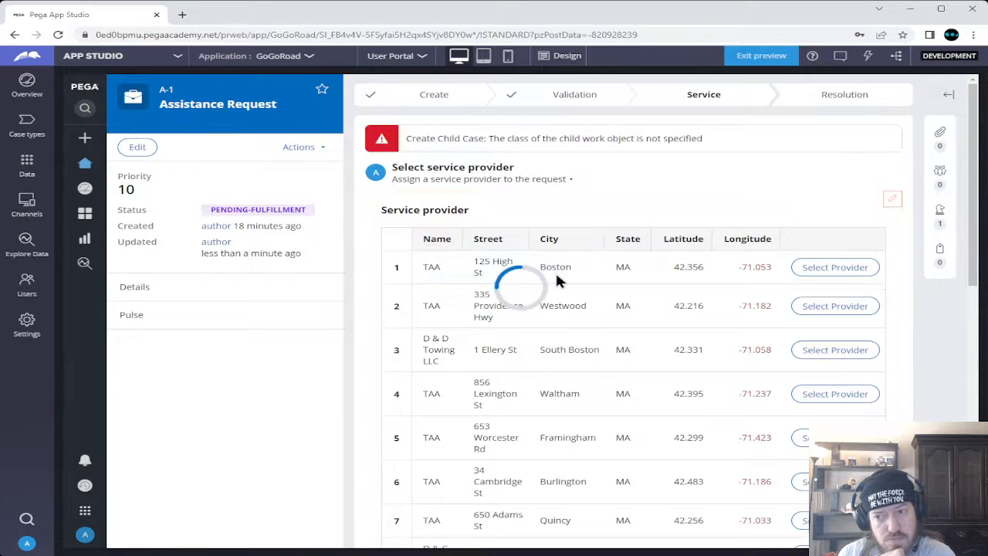
{"action": "left_click", "coordinate": [301, 147]}
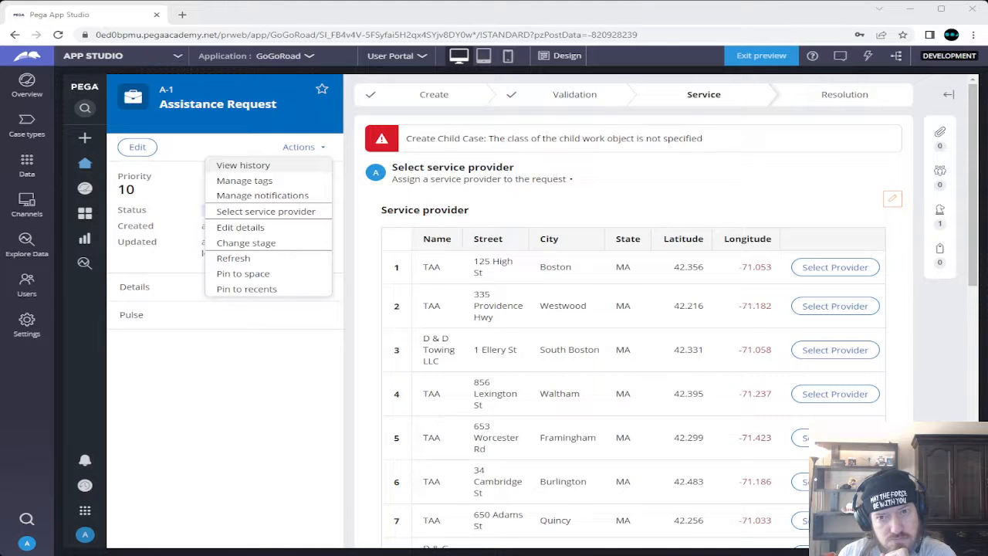
{"action": "left_click", "coordinate": [311, 21]}
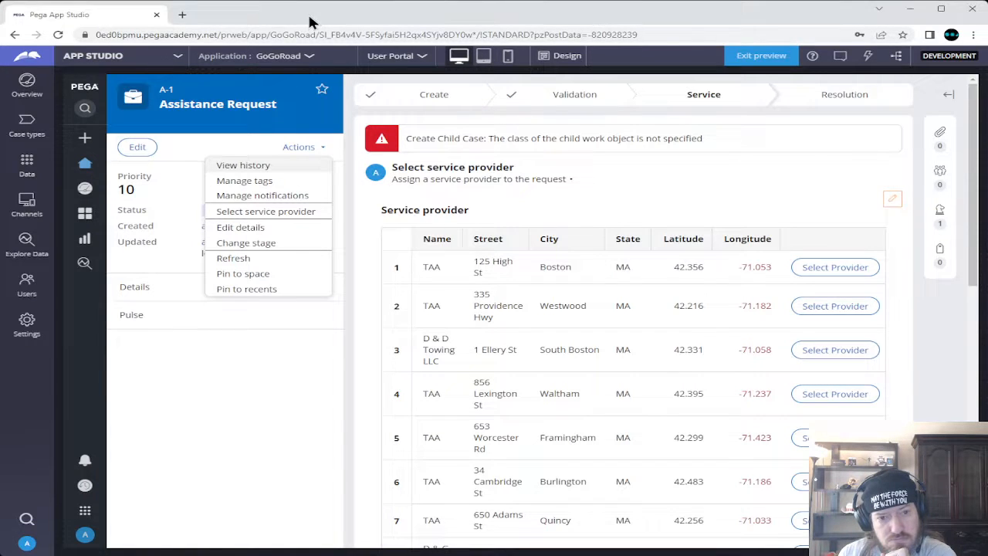
Advance the case to the Resolution stage and open the Review service summary task
{"action": "left_click", "coordinate": [272, 244]}
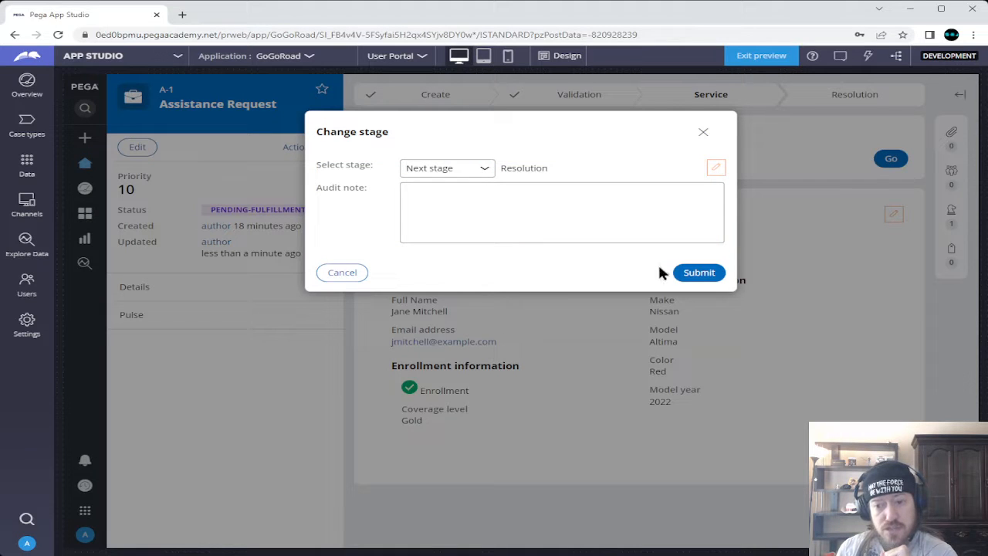
{"action": "left_click", "coordinate": [694, 273]}
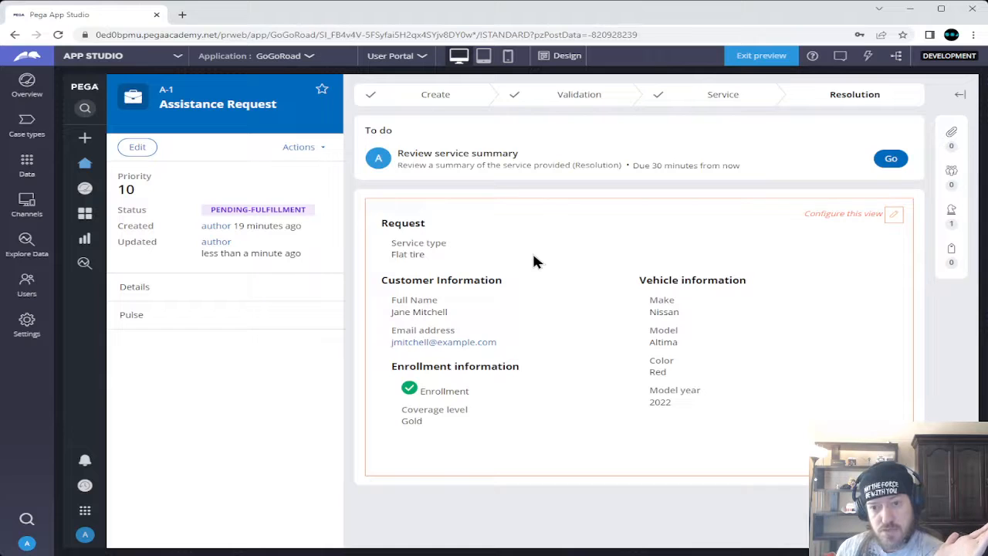
{"action": "left_click", "coordinate": [891, 158]}
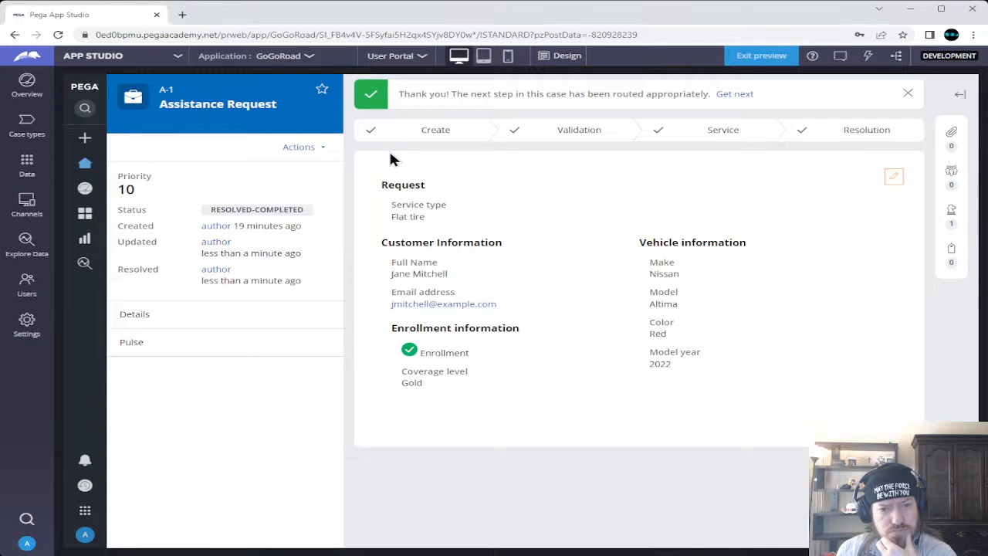
Check the resolved case's actions and utility panel, then fetch the next work item
{"action": "left_click", "coordinate": [322, 148]}
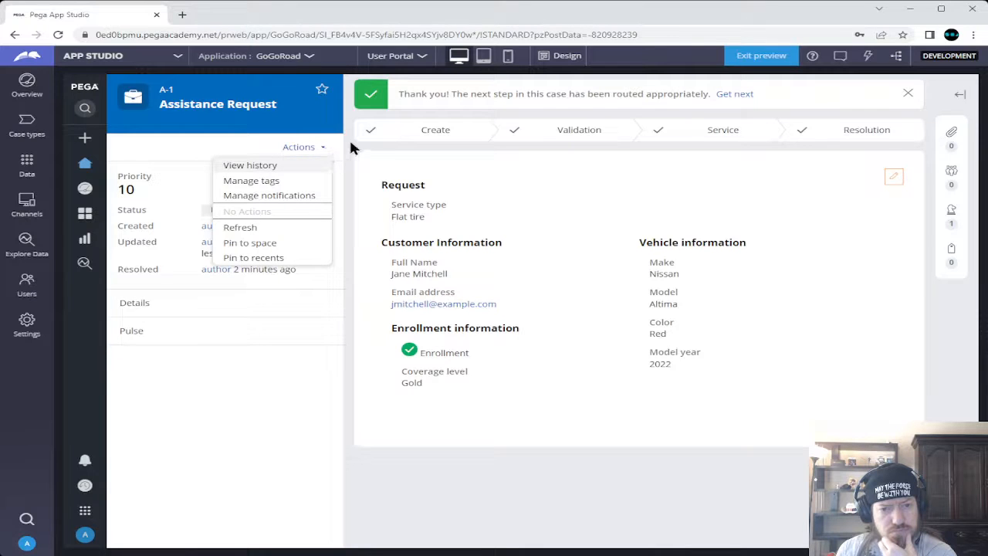
{"action": "left_click", "coordinate": [349, 137]}
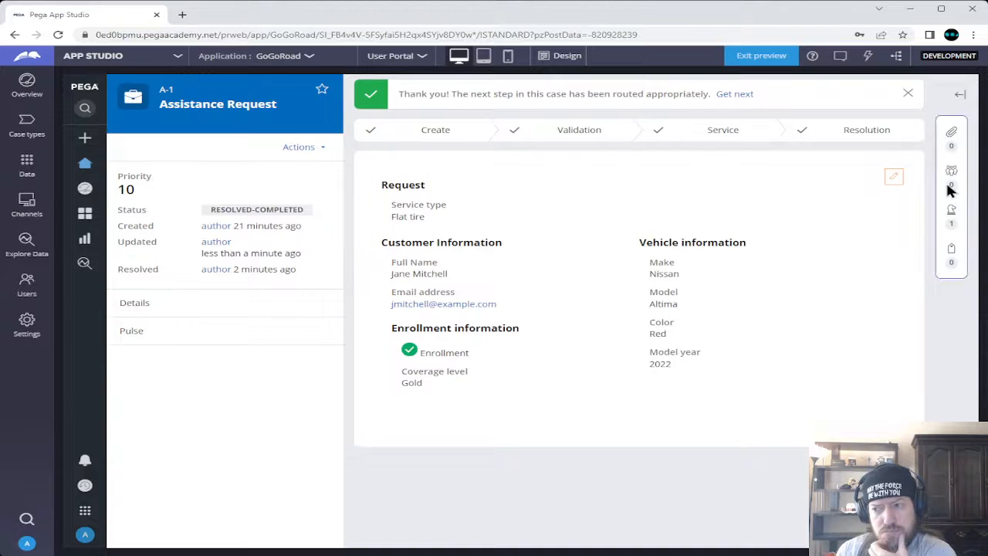
{"action": "left_click", "coordinate": [957, 94]}
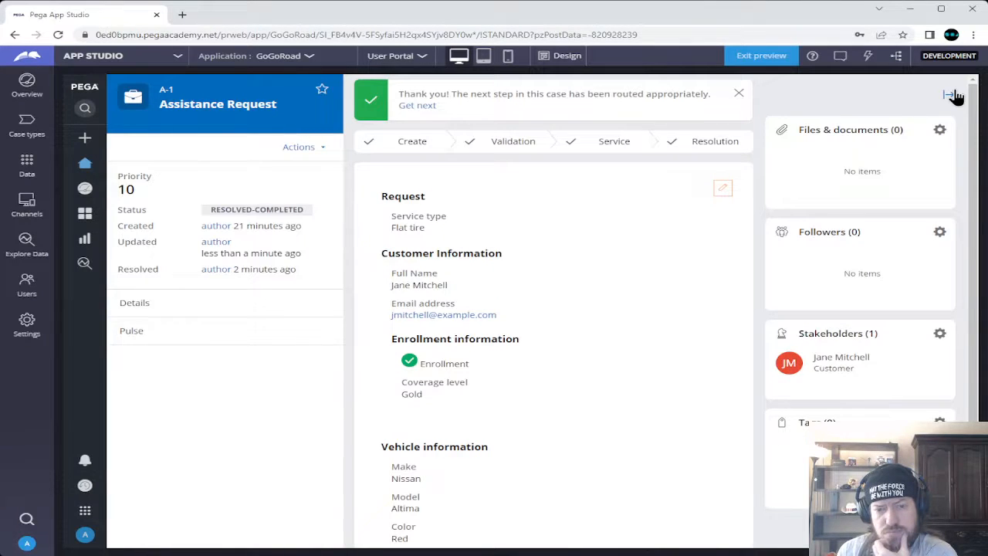
{"action": "left_click", "coordinate": [950, 94]}
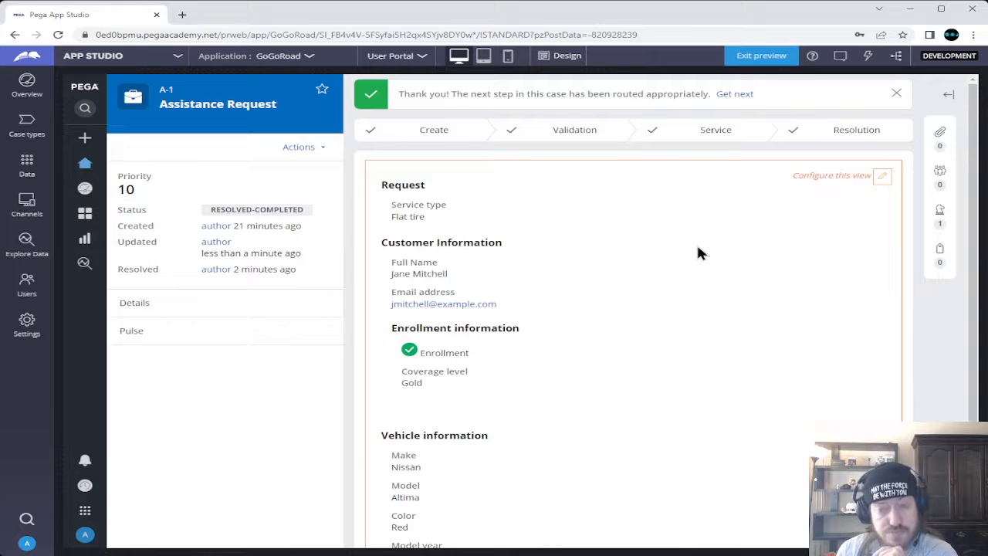
{"action": "left_click", "coordinate": [737, 94]}
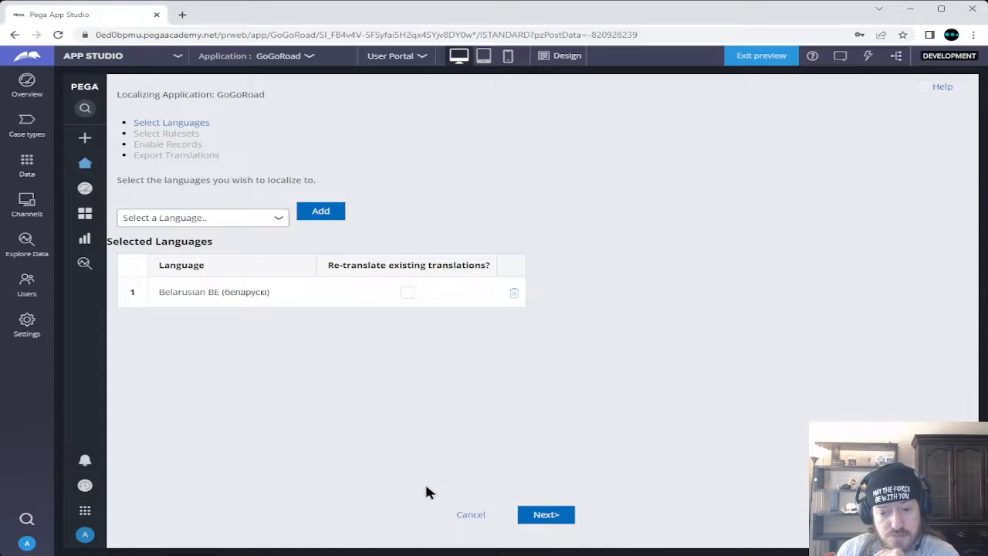
Cancel the GoGoRoad localization wizard to return to the User Portal home page
{"action": "left_click", "coordinate": [472, 516]}
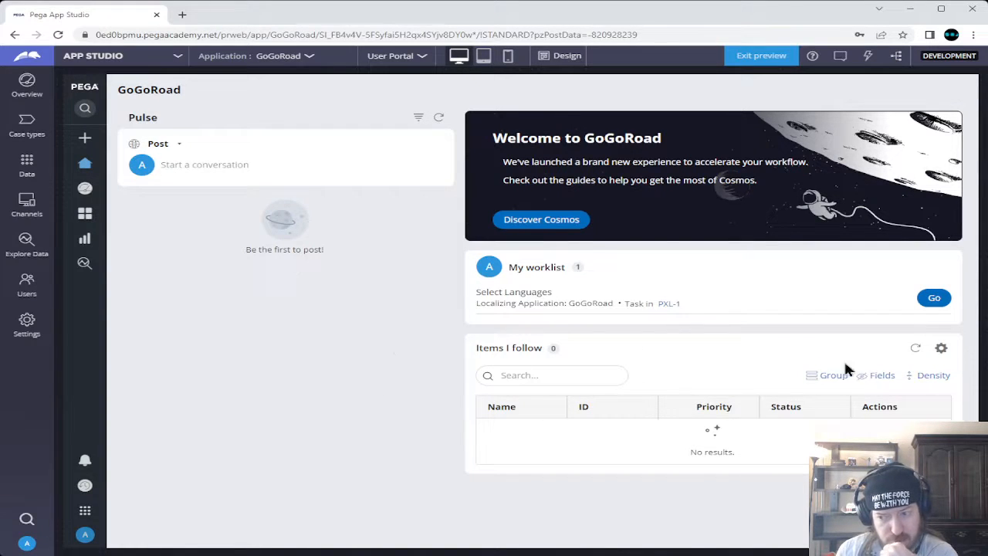
{"action": "mouse_move", "coordinate": [86, 142]}
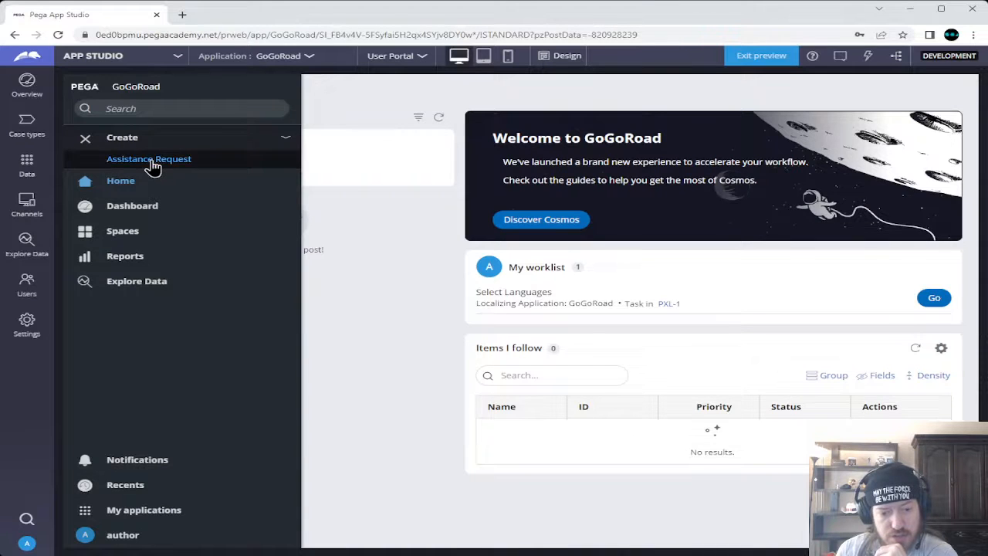
{"action": "left_click", "coordinate": [149, 160]}
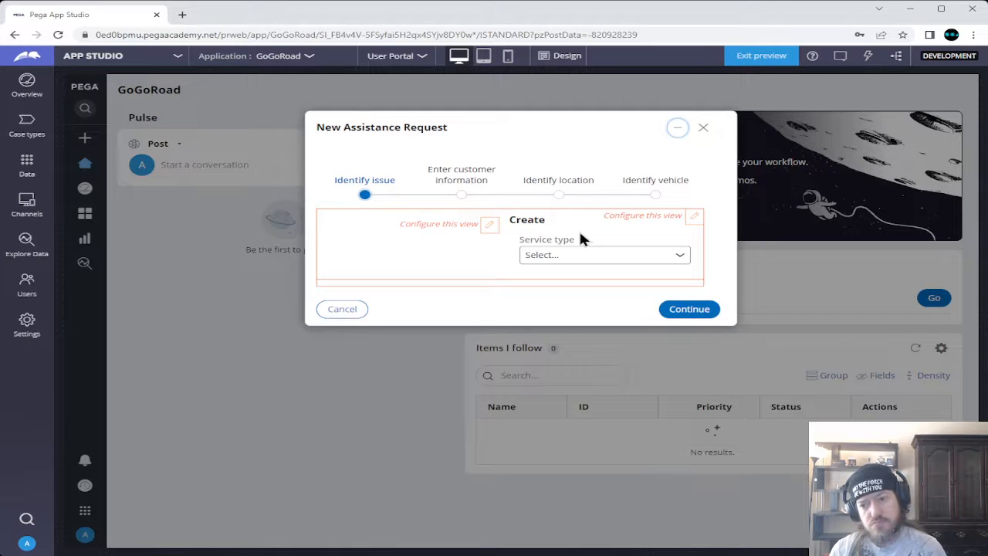
{"action": "left_click", "coordinate": [344, 315]}
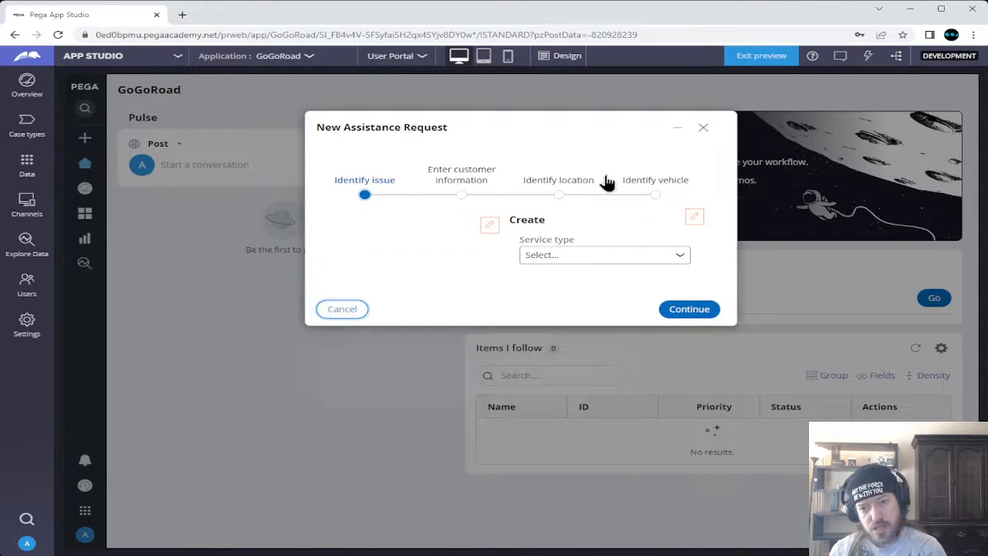
{"action": "left_click", "coordinate": [342, 309]}
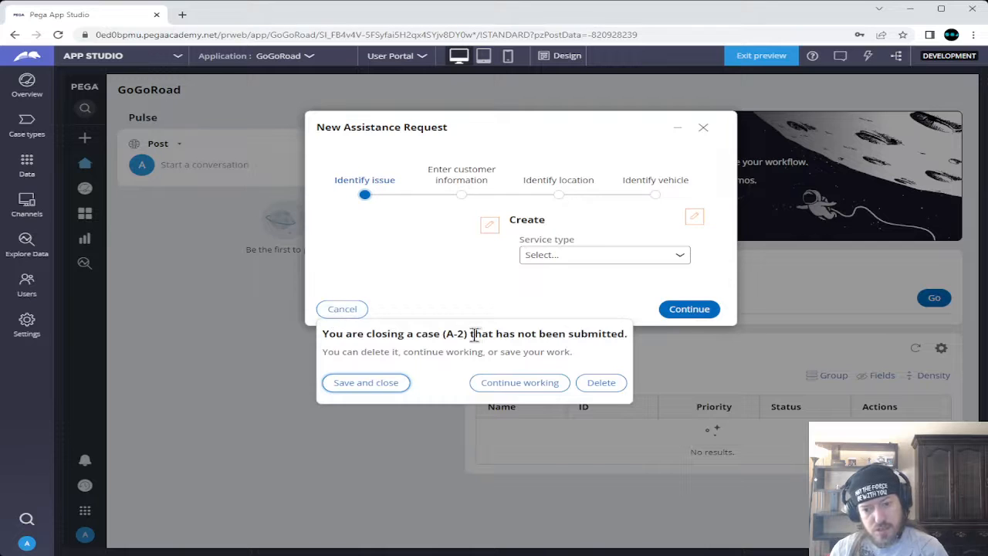
{"action": "left_click", "coordinate": [601, 384]}
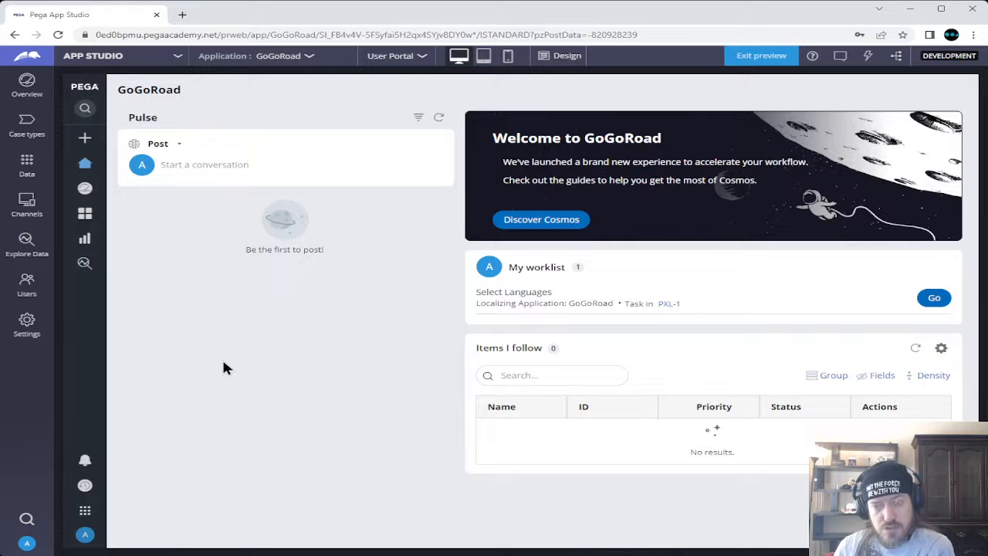
Leave the portal preview, then save and run the Assistance Request case type
{"action": "left_click", "coordinate": [751, 66]}
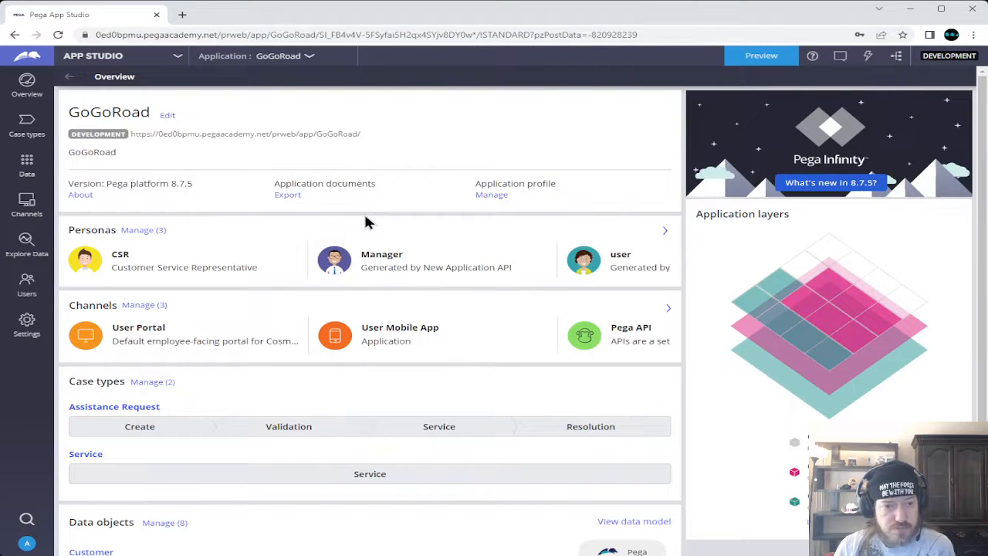
{"action": "left_click", "coordinate": [27, 124]}
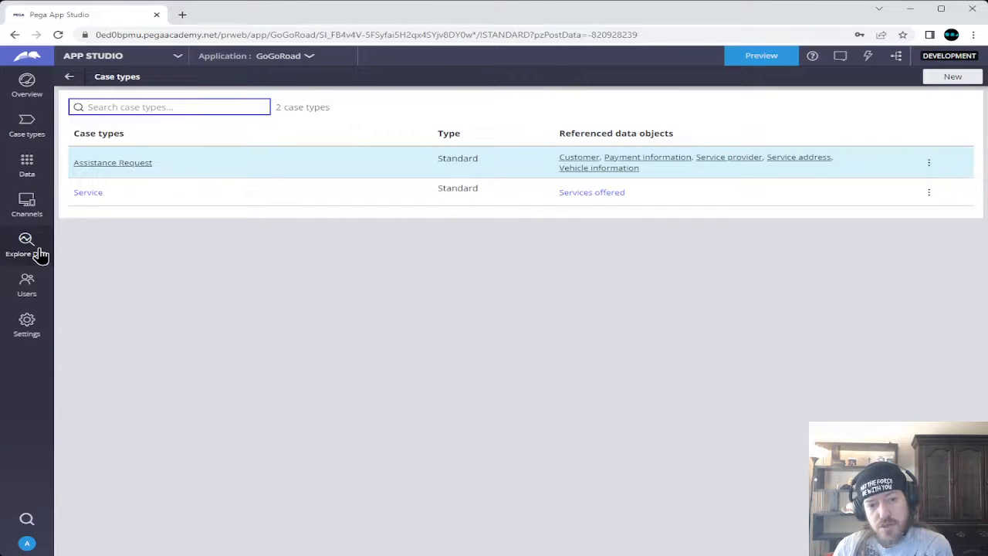
{"action": "left_click", "coordinate": [98, 168]}
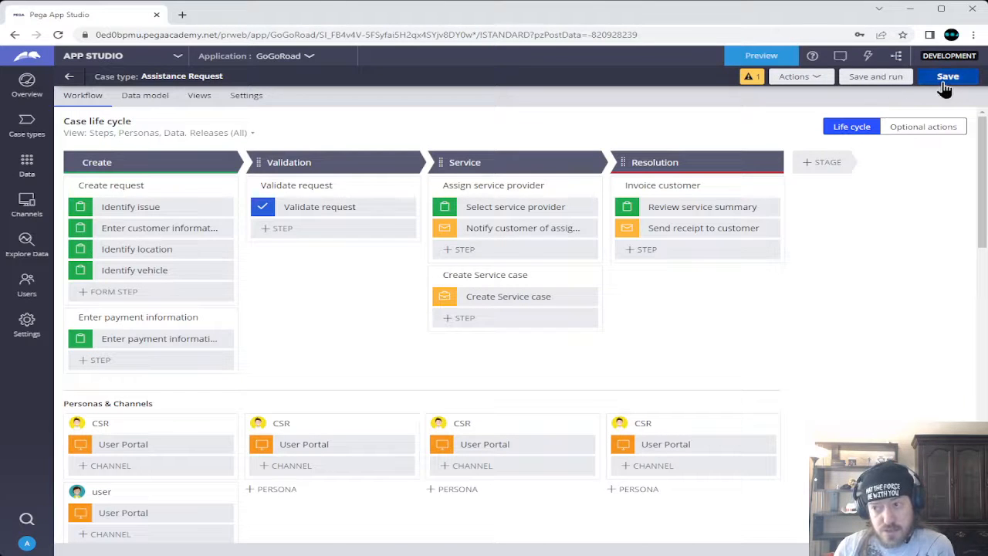
{"action": "left_click", "coordinate": [864, 81]}
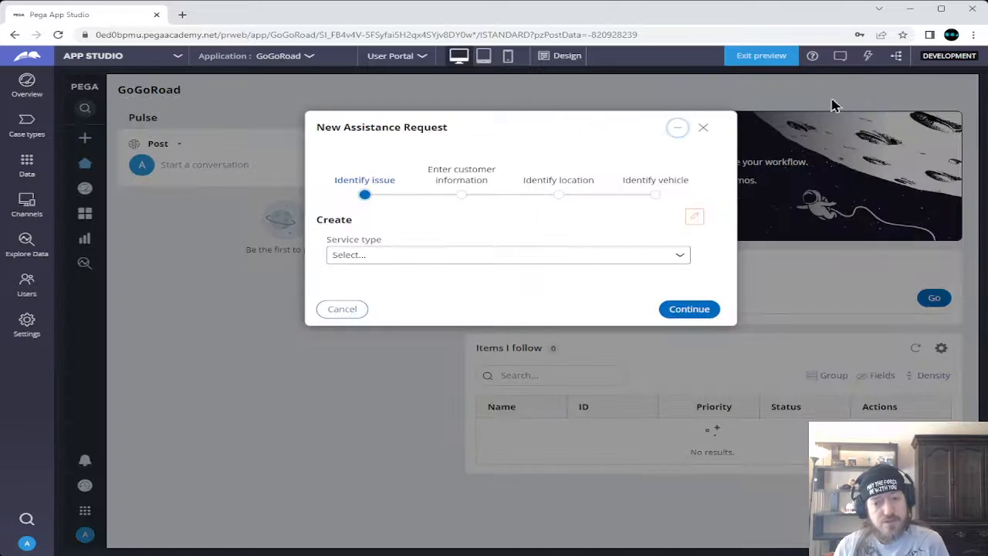
Choose Flat tire as the service type and fill in the first customer account's details
{"action": "left_click", "coordinate": [679, 258]}
{"action": "key", "text": "Down"}
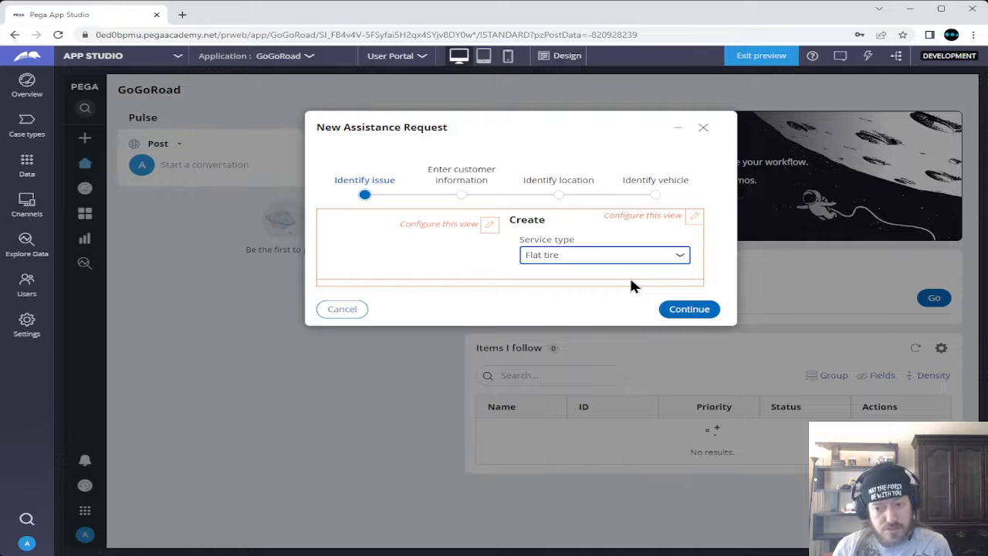
{"action": "left_click", "coordinate": [686, 309]}
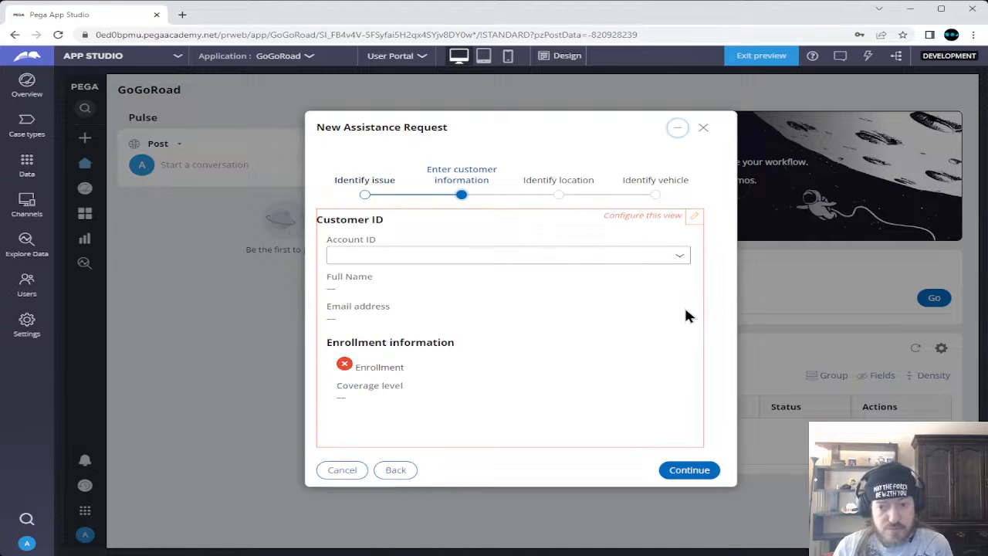
{"action": "left_click", "coordinate": [678, 260]}
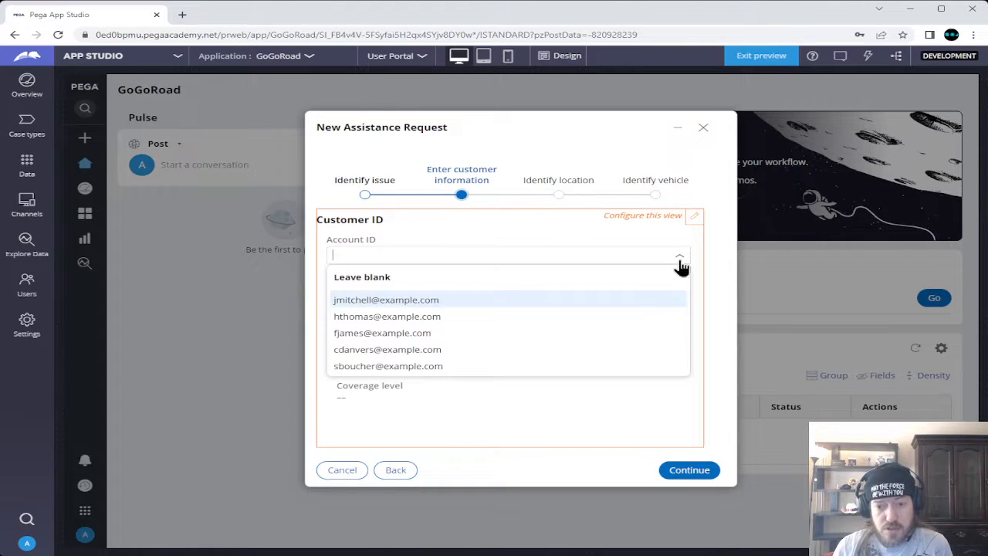
{"action": "left_click", "coordinate": [408, 301]}
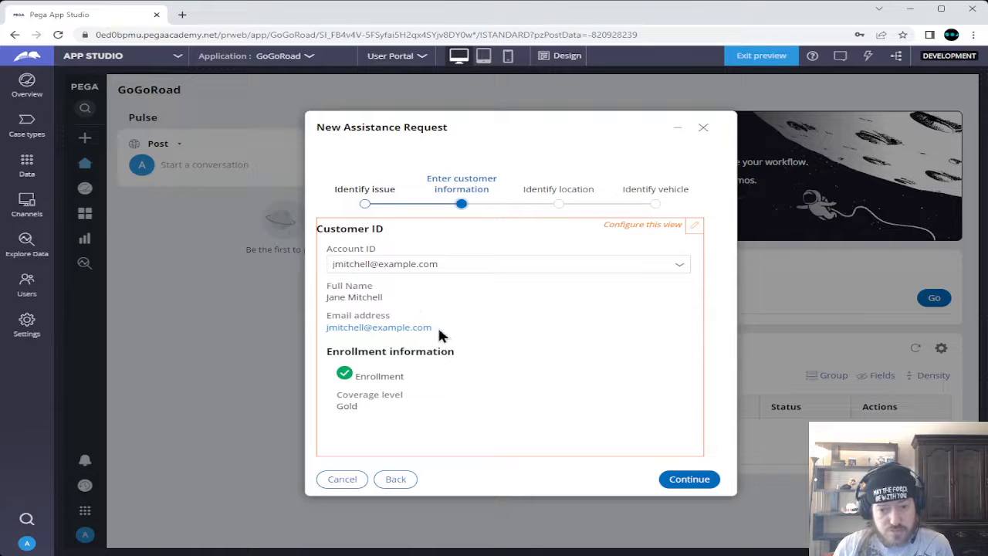
{"action": "left_click", "coordinate": [714, 479]}
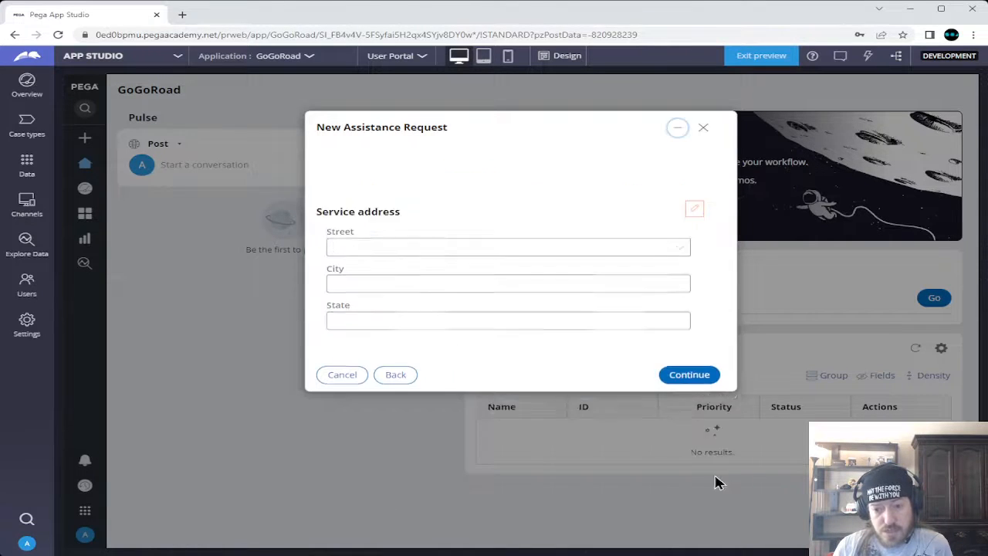
Enter the service location as 1 City Hall Square, Boston, MA
{"action": "left_click", "coordinate": [392, 255]}
{"action": "left_click", "coordinate": [401, 290]}
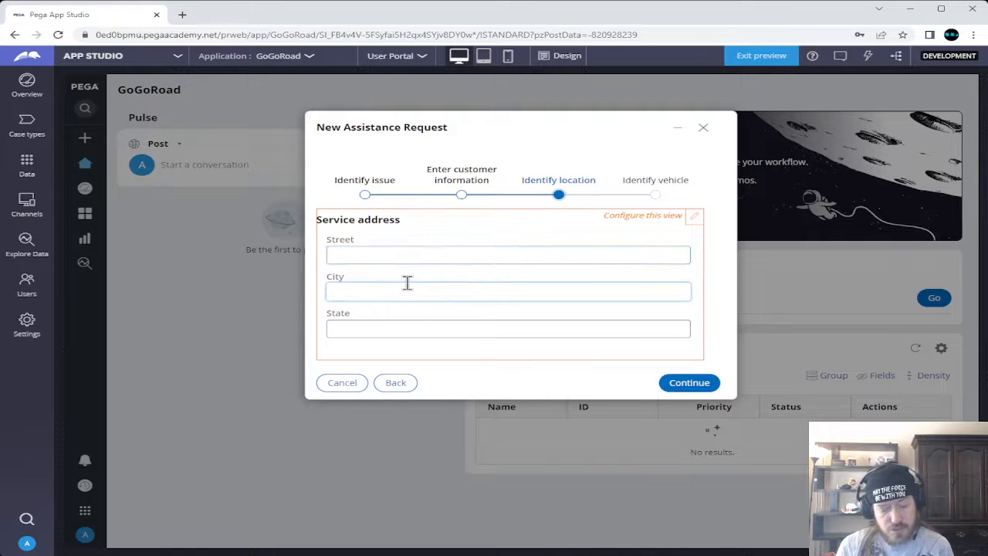
{"action": "type", "text": "Boston"}
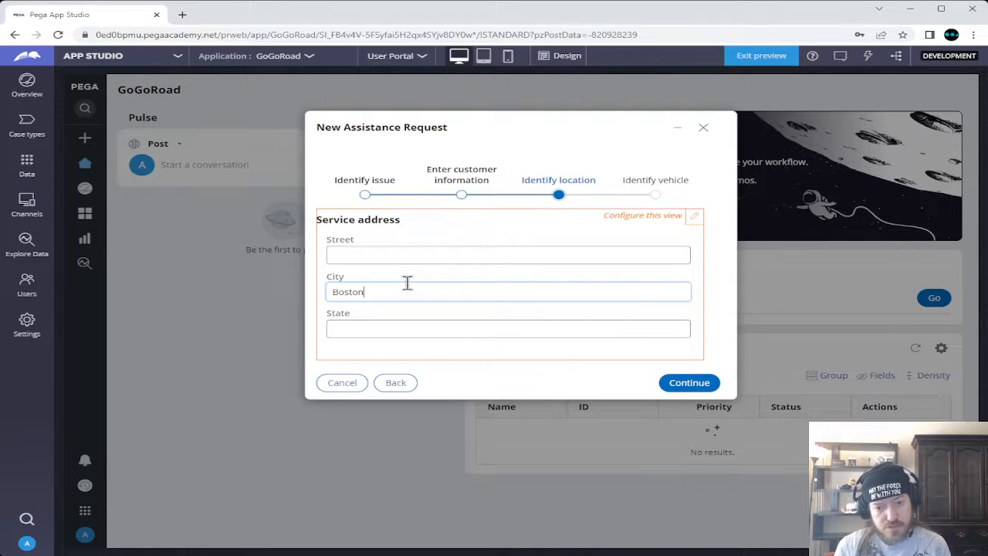
{"action": "key", "text": "Tab"}
{"action": "type", "text": "MA"}
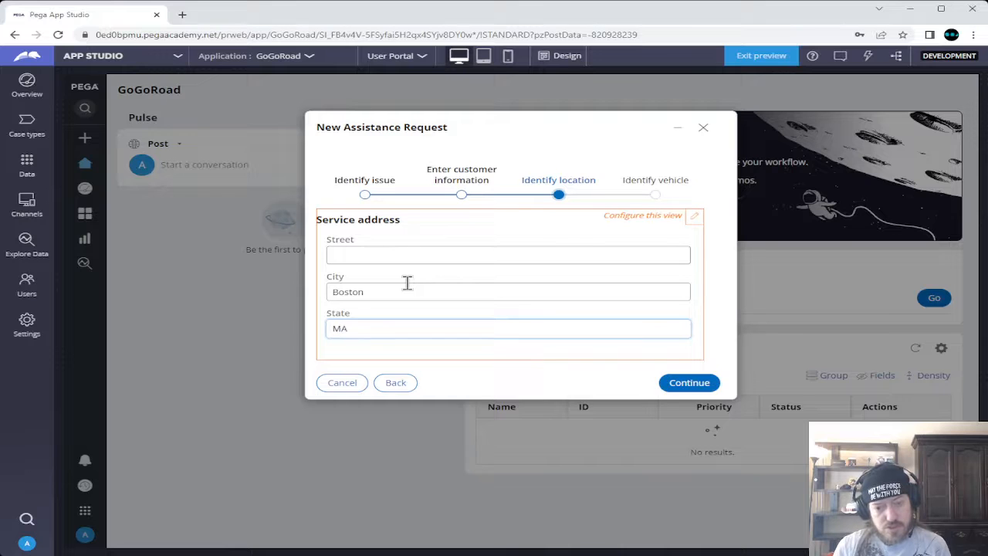
{"action": "left_click", "coordinate": [421, 252]}
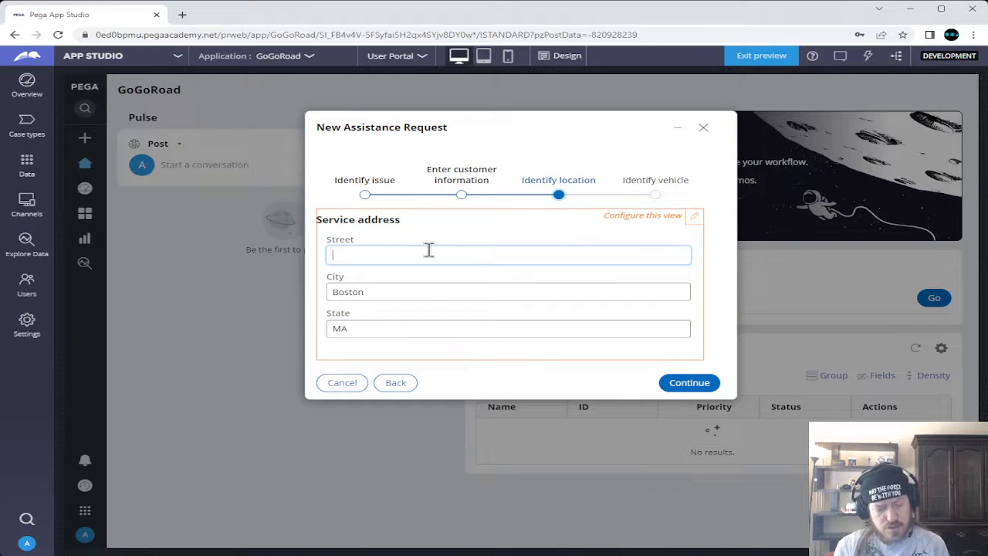
{"action": "type", "text": "1 City"}
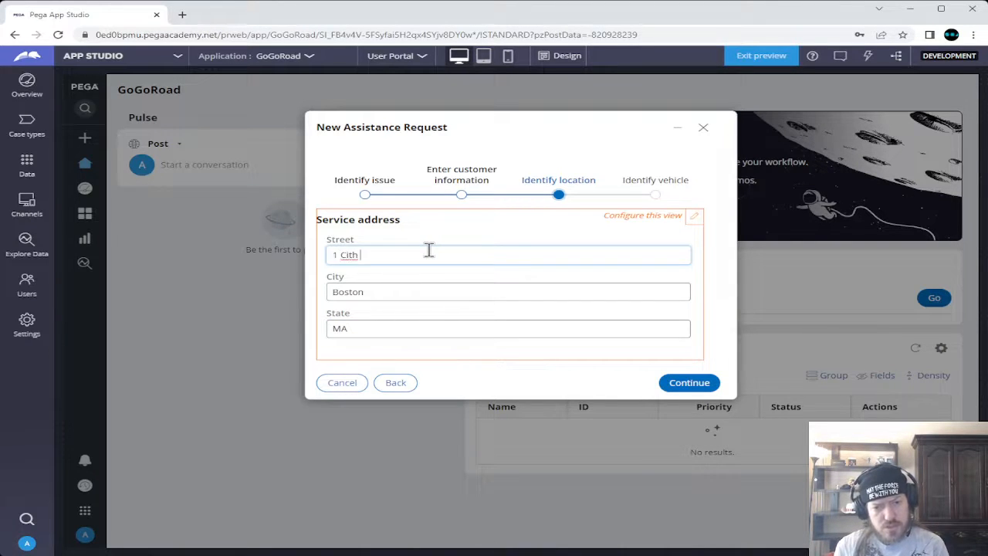
{"action": "key", "text": "BackSpace"}
{"action": "type", "text": "y Ha"}
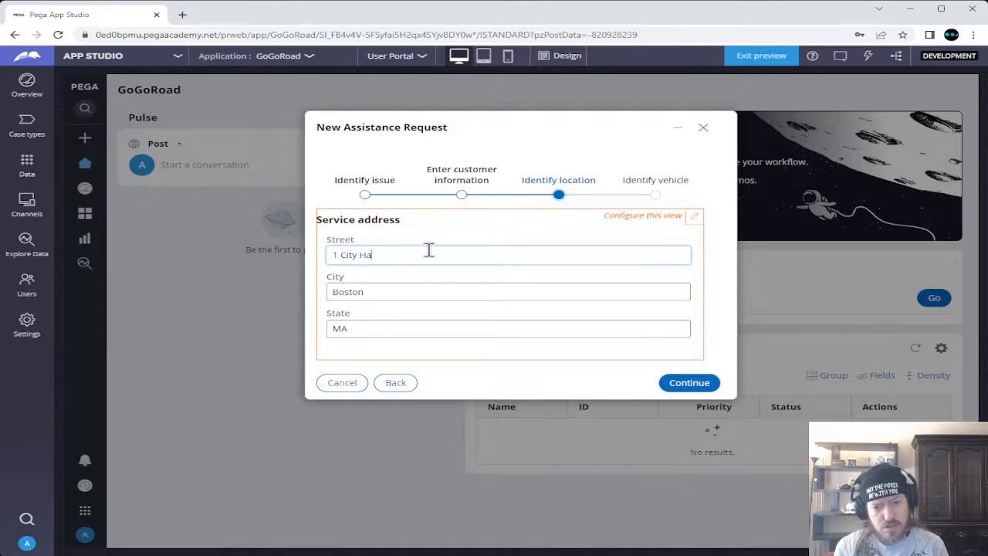
{"action": "type", "text": "ll Squar"}
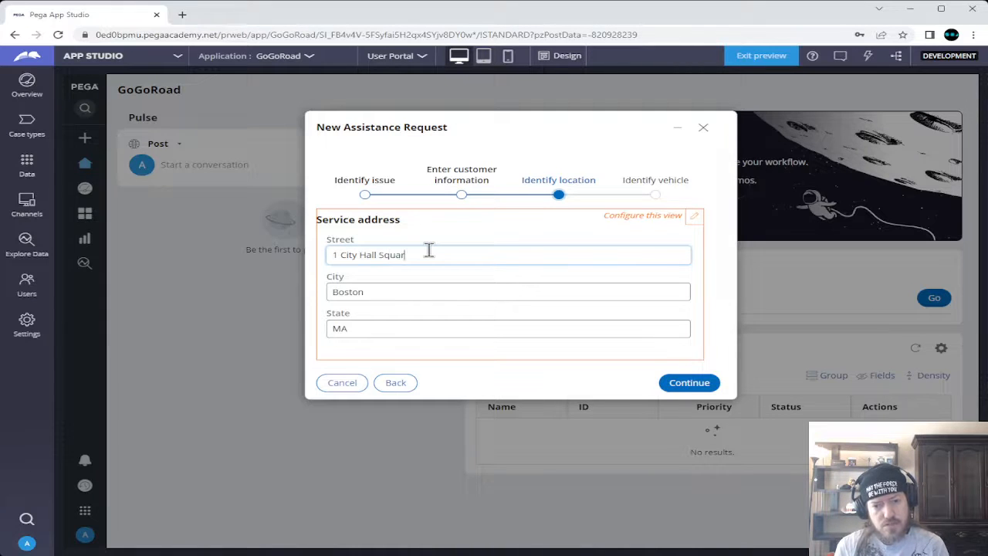
{"action": "type", "text": "e"}
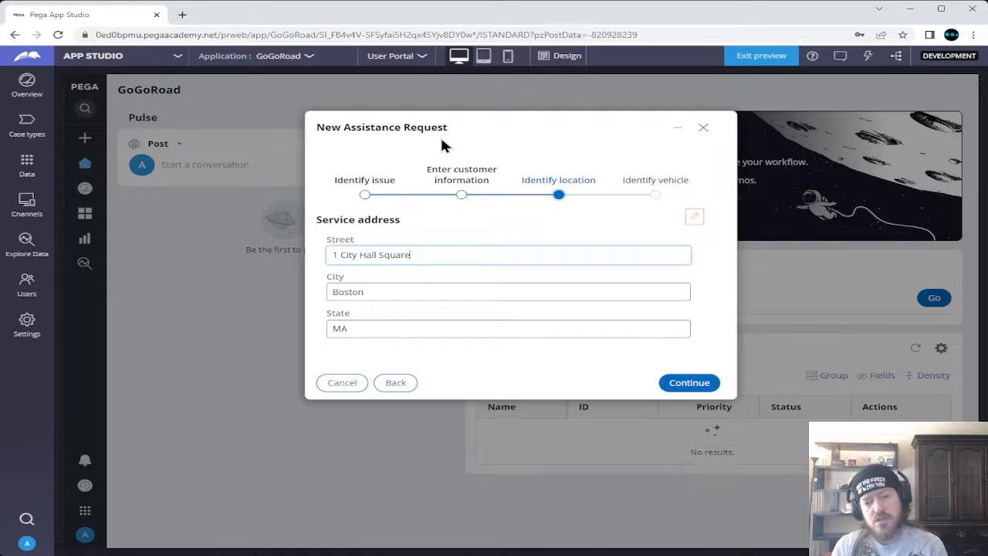
{"action": "left_click", "coordinate": [504, 386]}
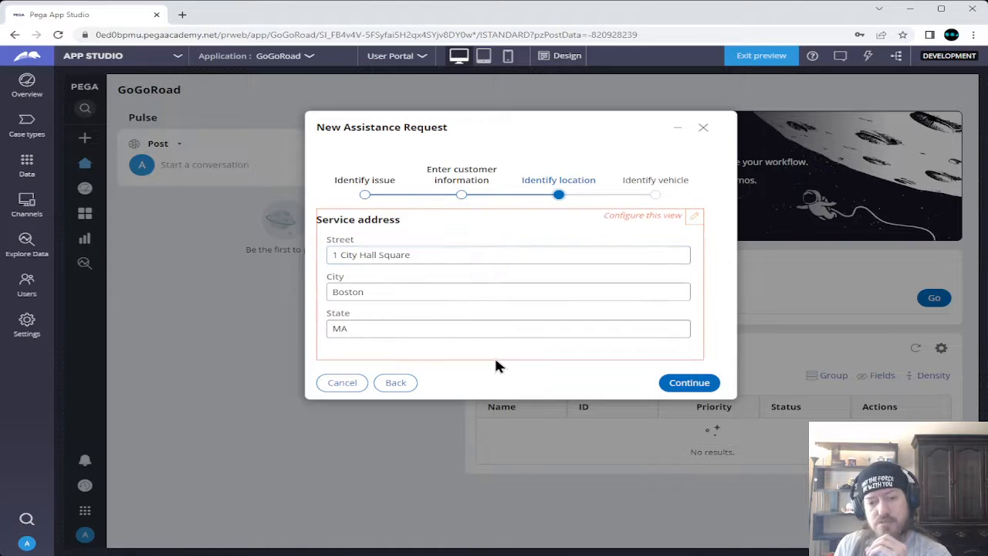
{"action": "left_click", "coordinate": [688, 384]}
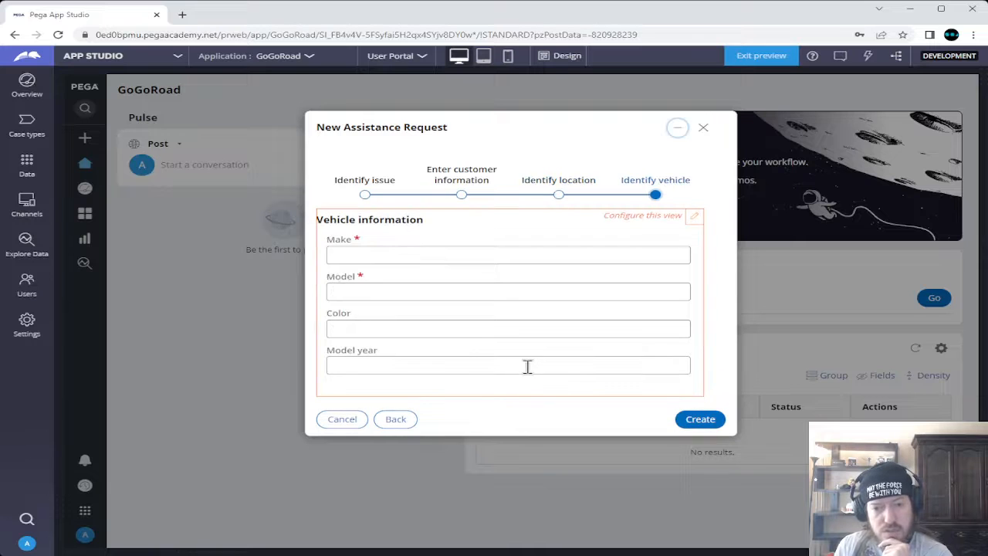
Enter the vehicle as a Red 2022 Nissan Altima and create the request
{"action": "left_click", "coordinate": [461, 255]}
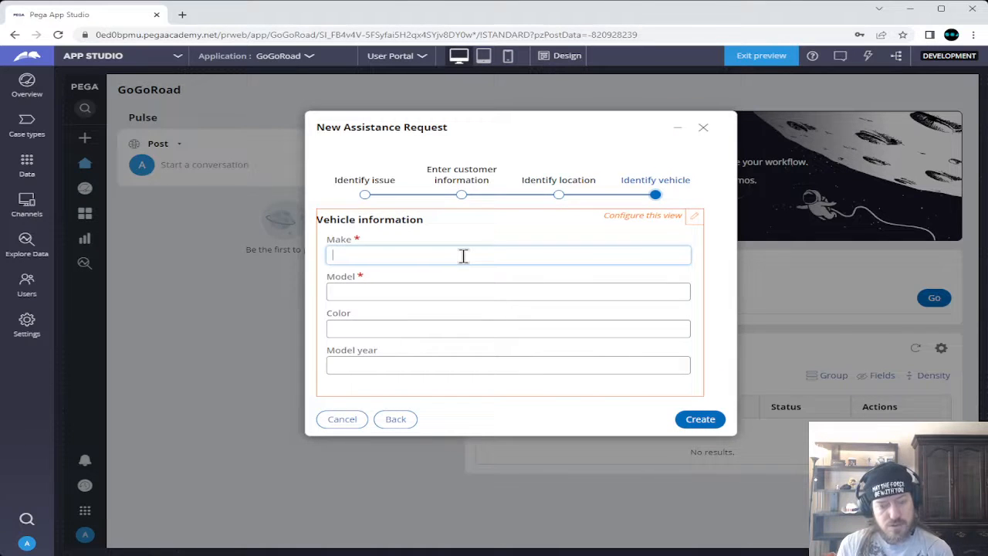
{"action": "type", "text": "Nissan"}
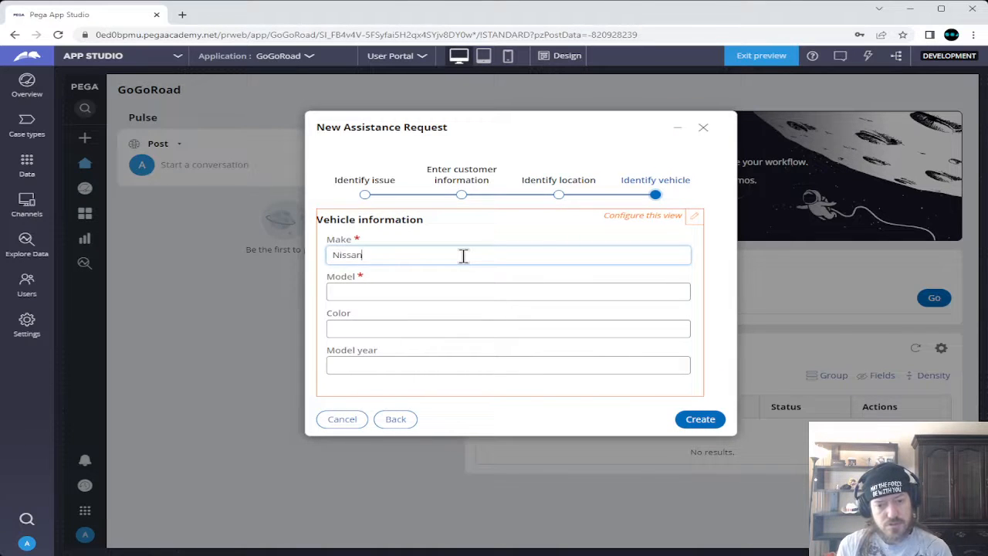
{"action": "key", "text": "Tab"}
{"action": "type", "text": "Altima"}
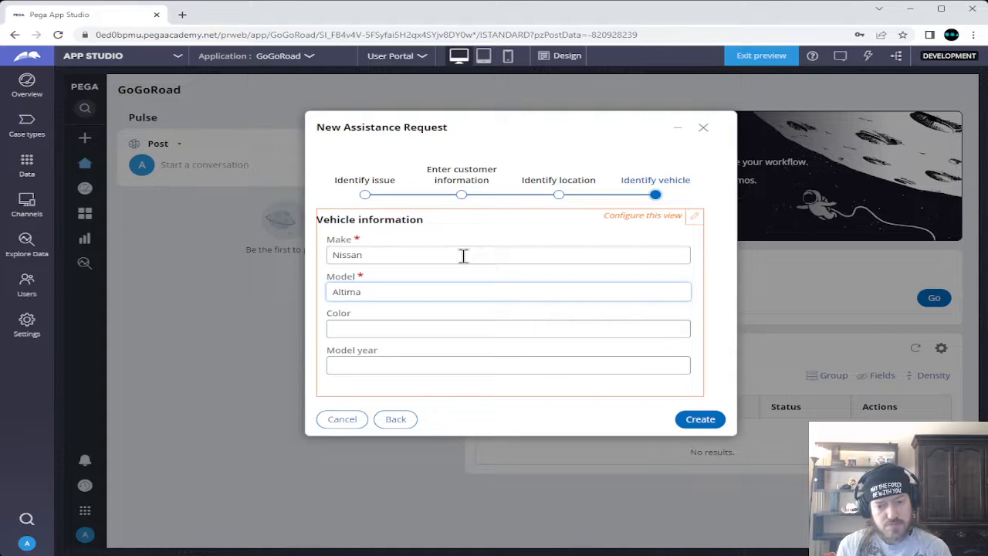
{"action": "key", "text": "Tab"}
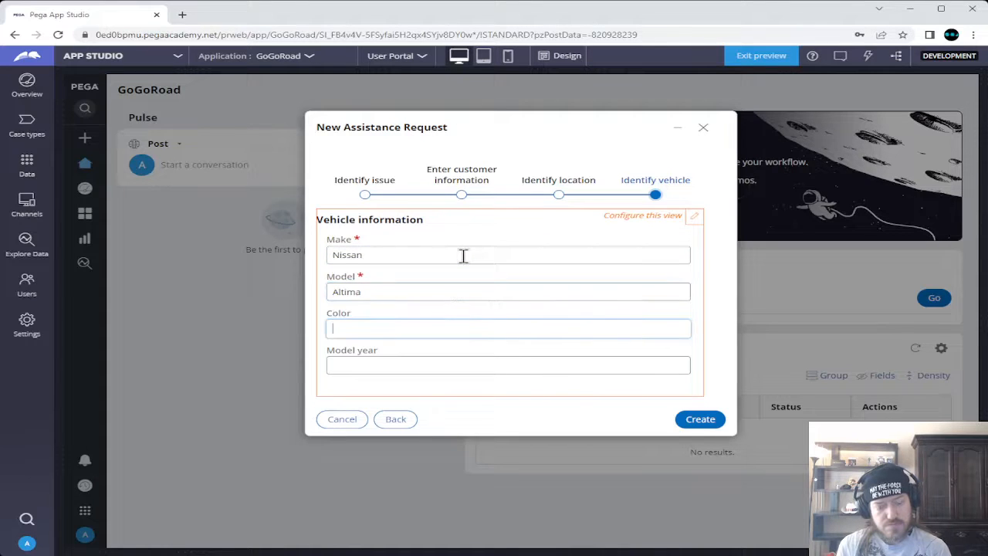
{"action": "type", "text": "Red"}
{"action": "key", "text": "Tab"}
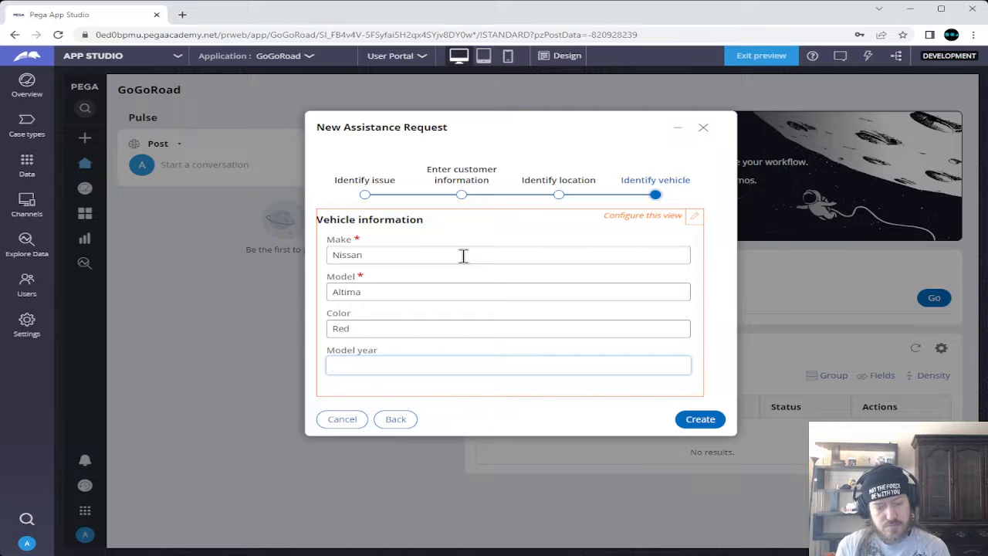
{"action": "type", "text": "202"}
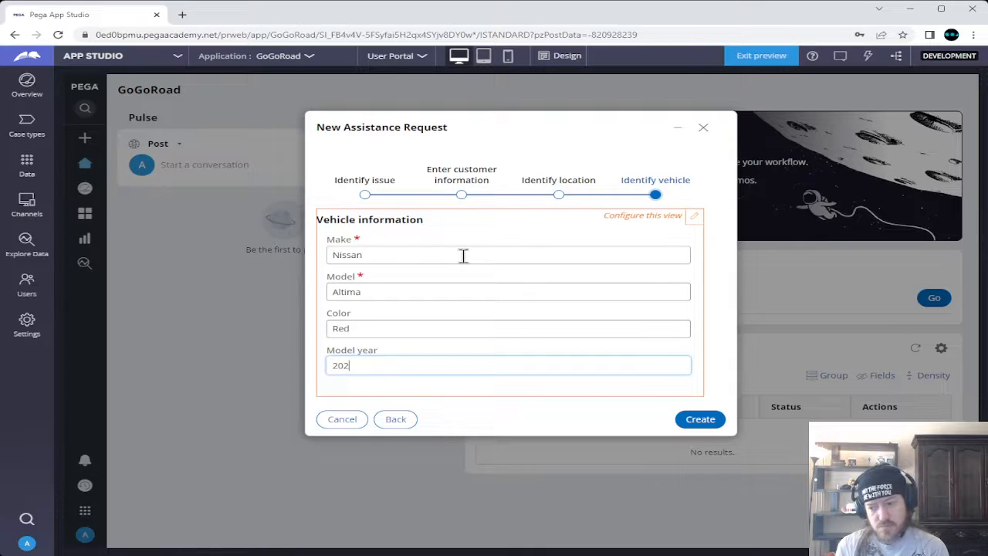
{"action": "type", "text": "22"}
{"action": "key", "text": "BackSpace"}
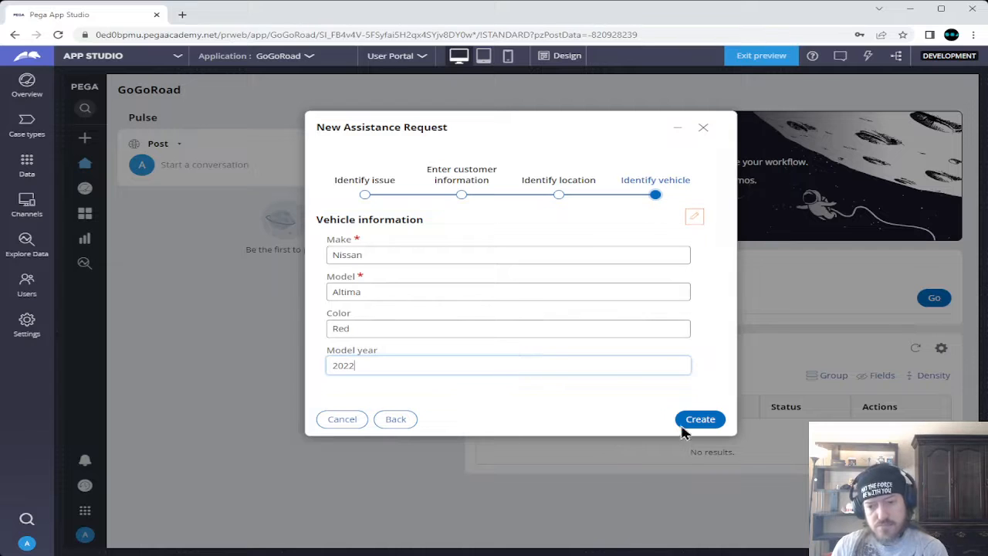
{"action": "left_click", "coordinate": [709, 421]}
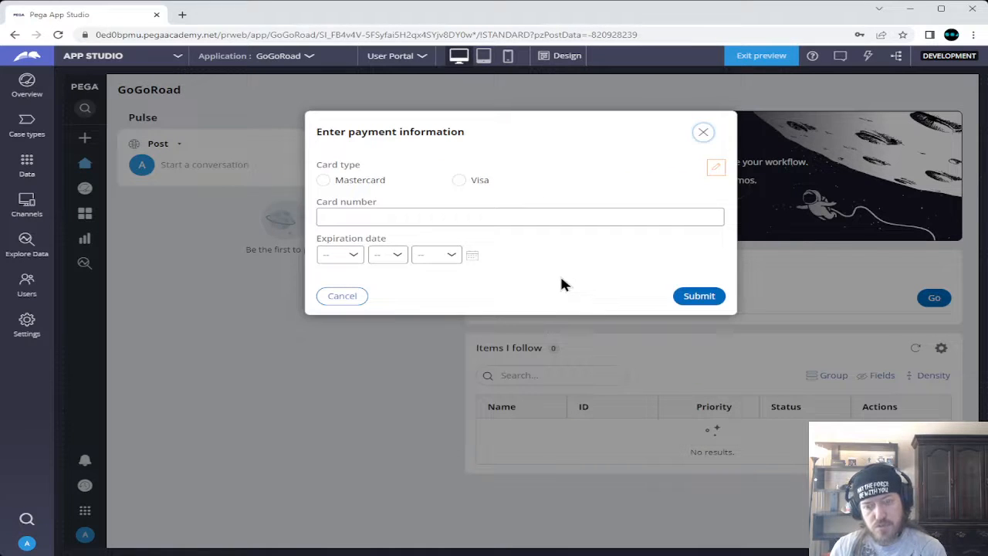
Pay by Visa with the card number and expiry Jan 1 2030, then submit
{"action": "left_click", "coordinate": [464, 181]}
{"action": "left_click", "coordinate": [446, 219]}
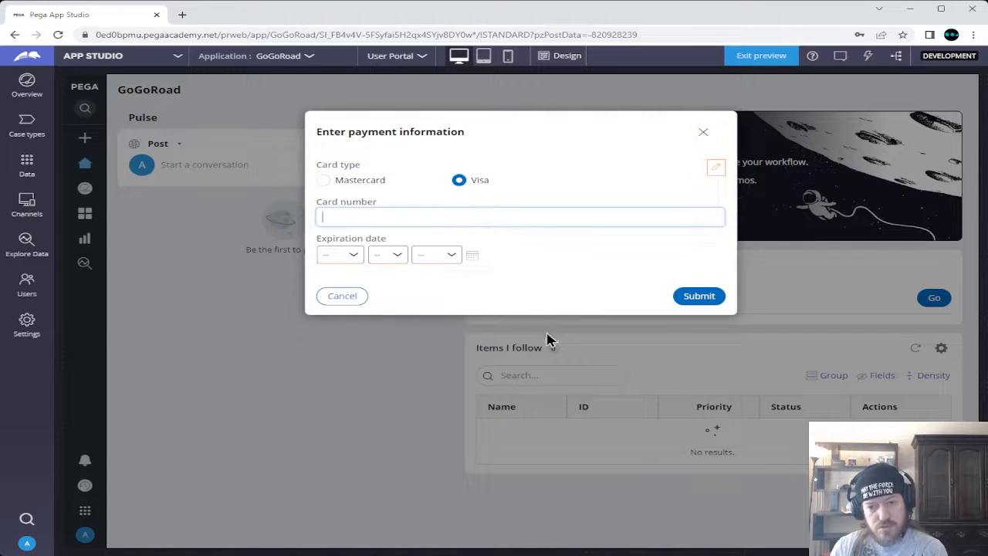
{"action": "type", "text": "1234"}
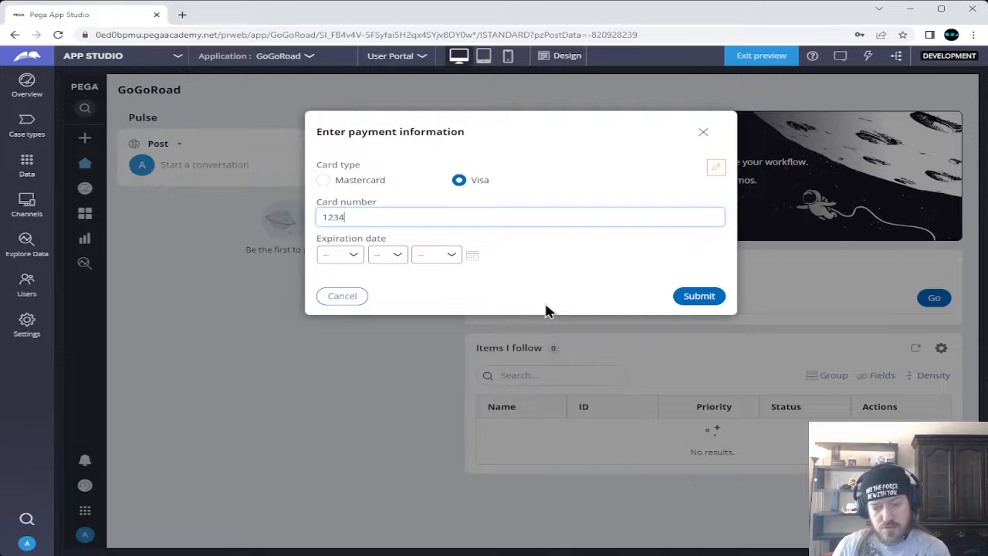
{"action": "type", "text": "5678"}
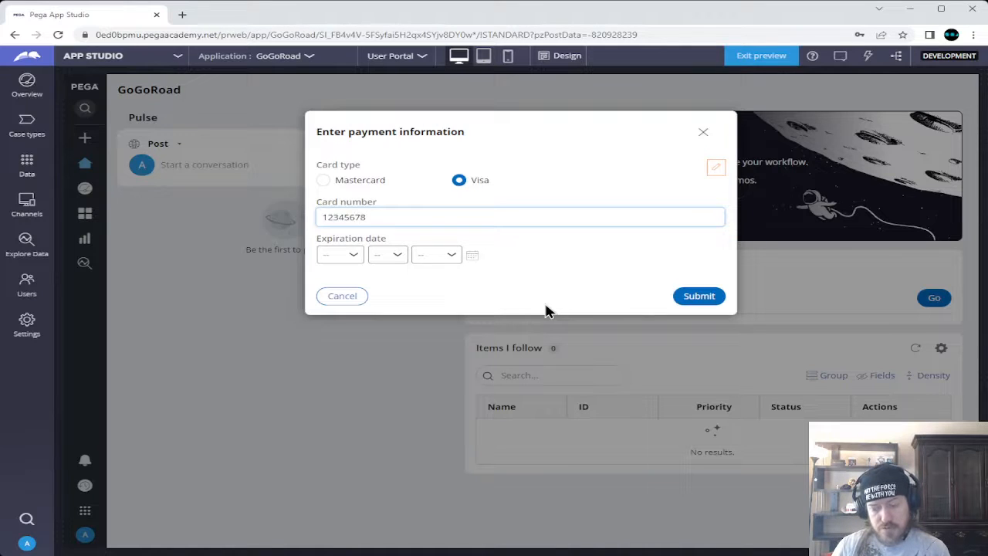
{"action": "type", "text": "90123"}
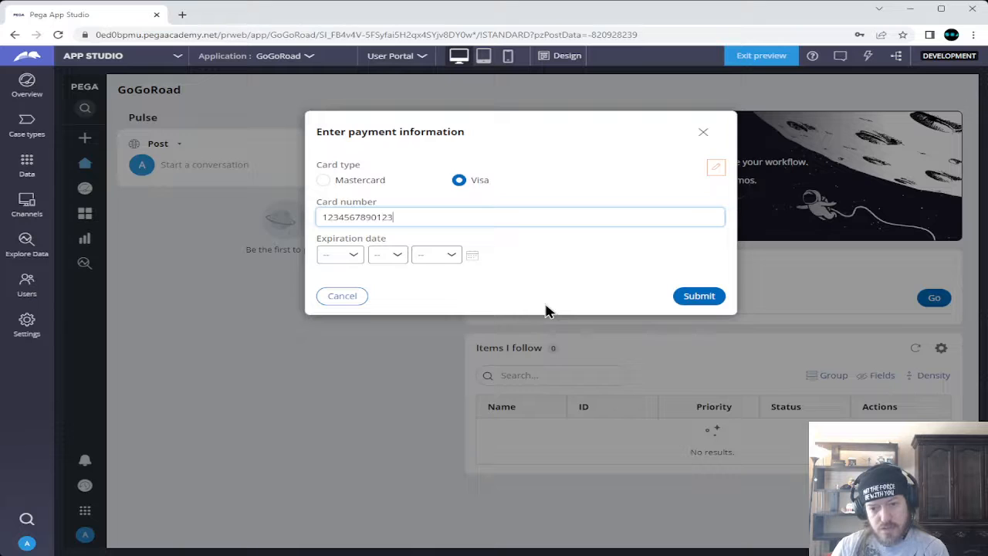
{"action": "type", "text": "456"}
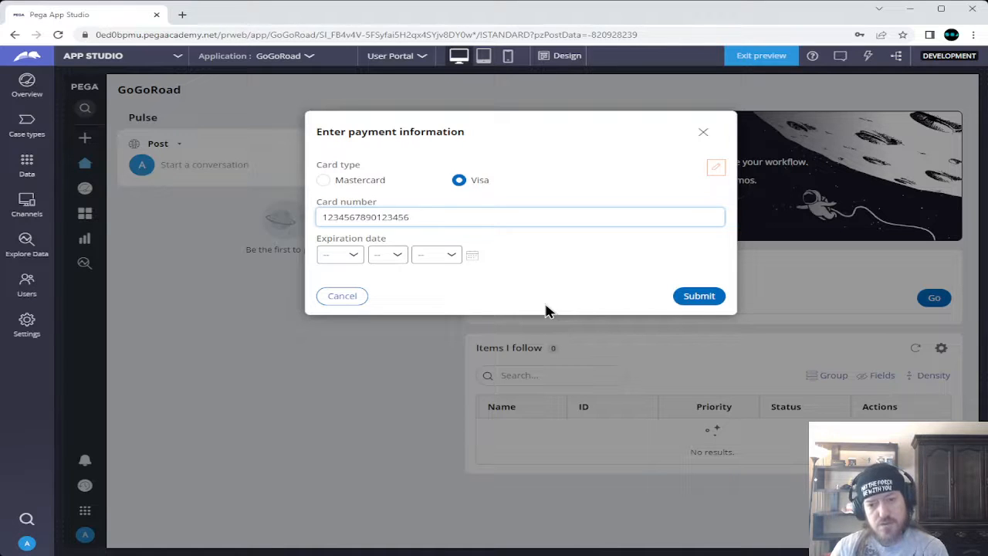
{"action": "left_click", "coordinate": [348, 257]}
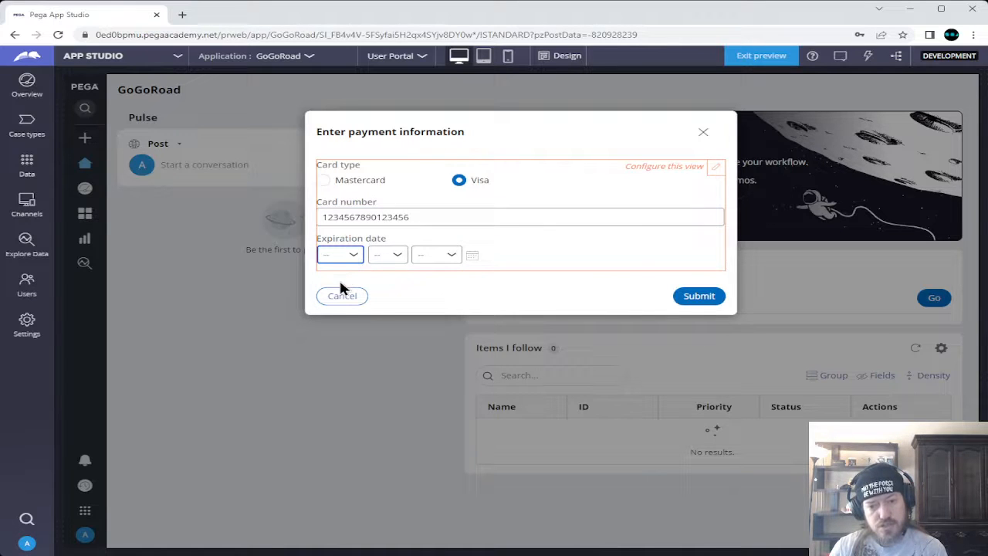
{"action": "left_click", "coordinate": [341, 284]}
{"action": "left_click", "coordinate": [398, 255]}
{"action": "left_click", "coordinate": [386, 289]}
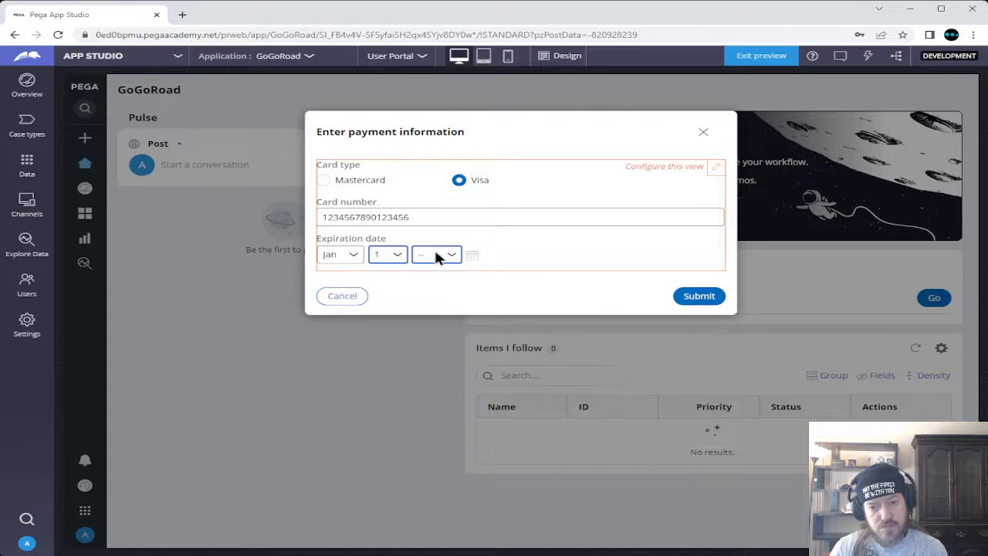
{"action": "left_click", "coordinate": [434, 255]}
{"action": "left_click", "coordinate": [431, 375]}
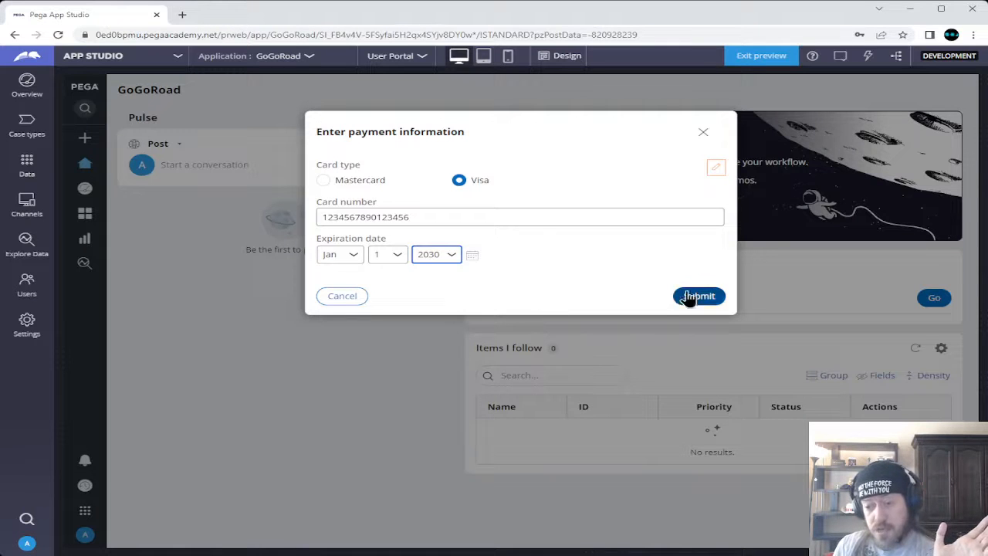
{"action": "left_click", "coordinate": [713, 299]}
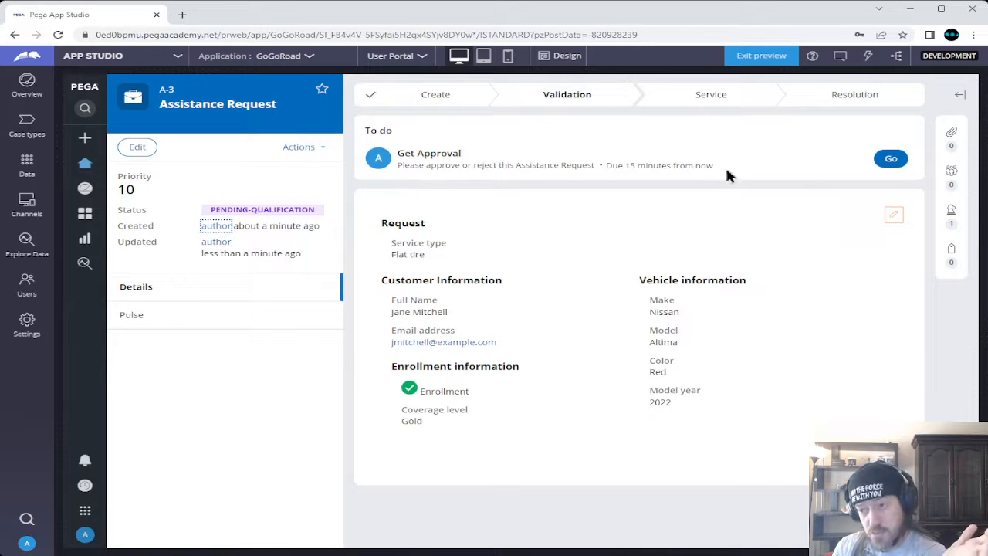
Approve the pending request with the note 'Notes'
{"action": "left_click", "coordinate": [890, 158]}
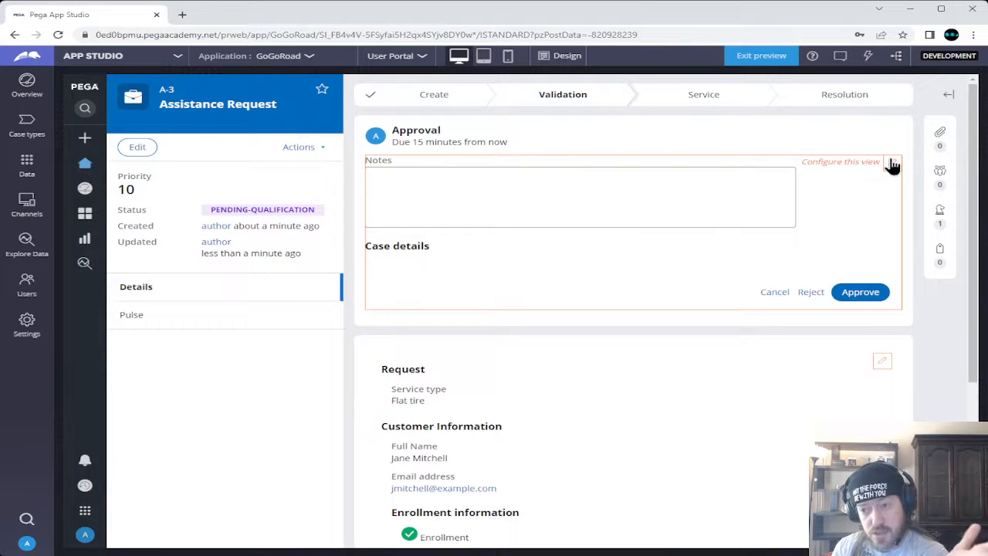
{"action": "left_click", "coordinate": [584, 190]}
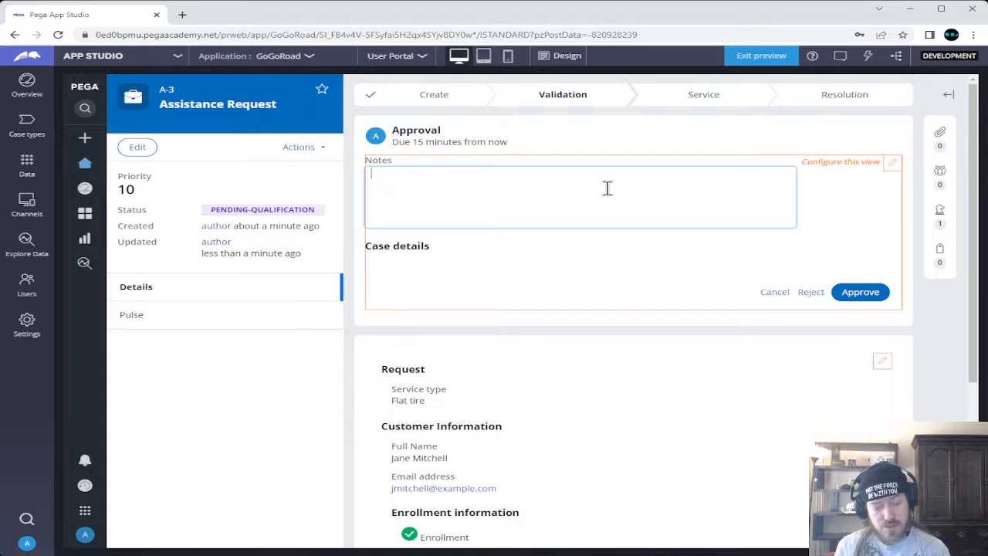
{"action": "type", "text": "Notes"}
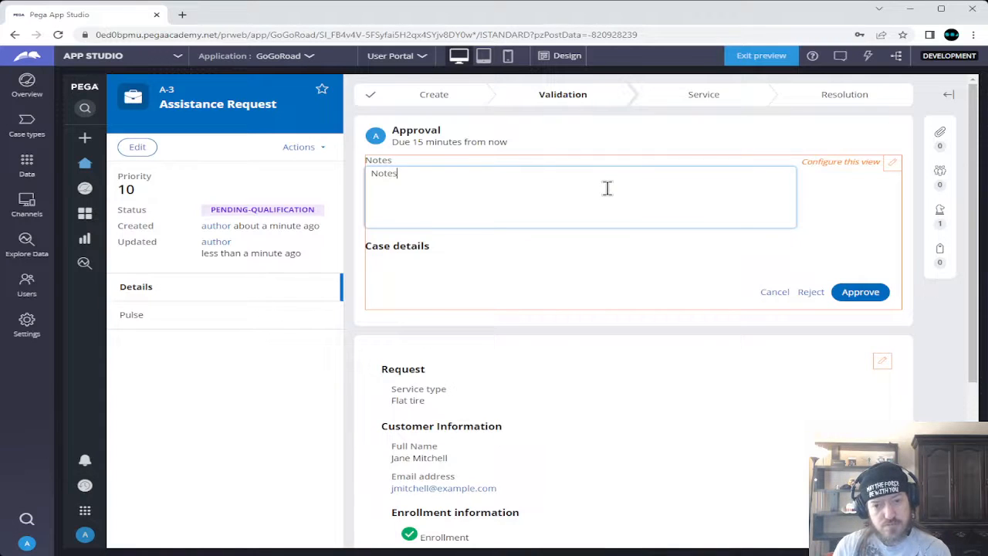
{"action": "left_click", "coordinate": [542, 256]}
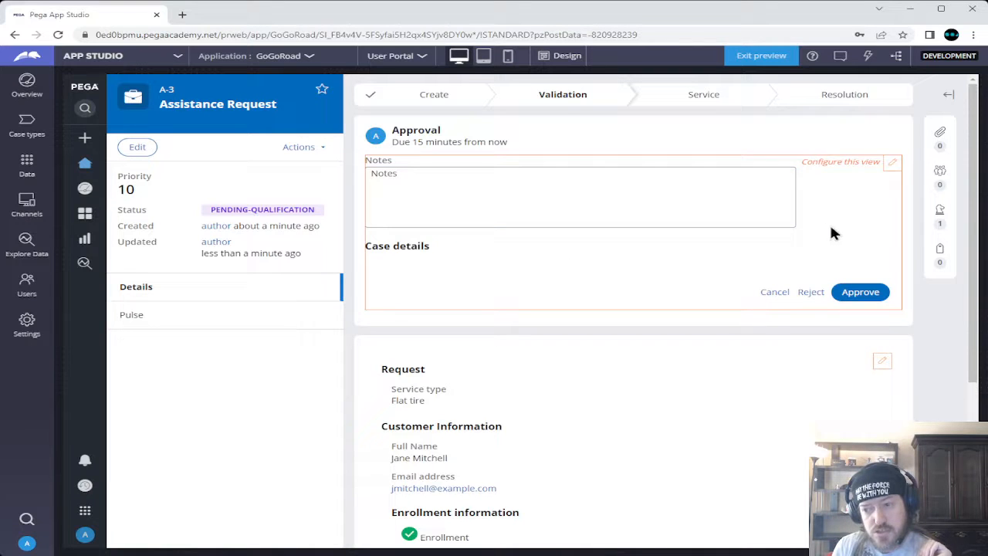
{"action": "left_click", "coordinate": [873, 292]}
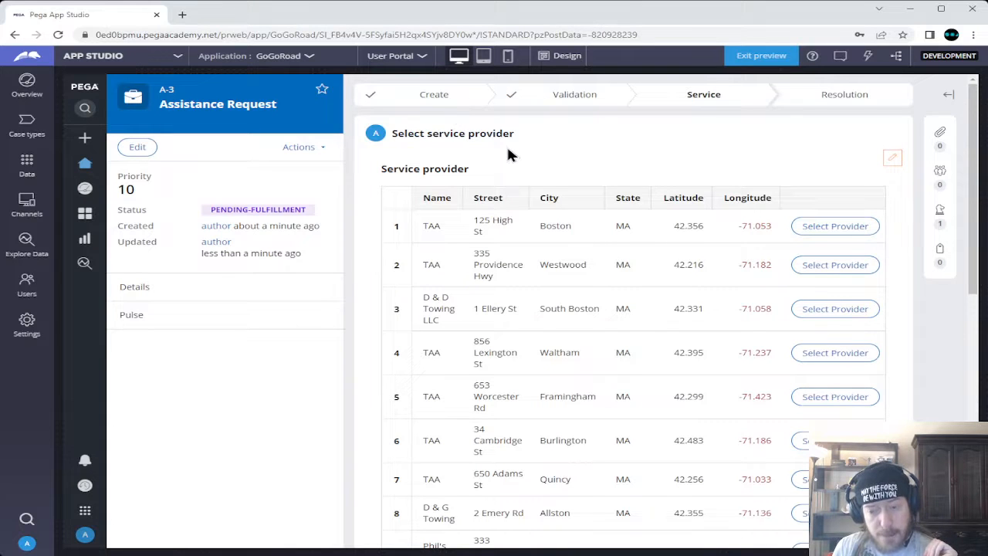
Select the TAA provider in Boston as the service provider
{"action": "scroll", "coordinate": [507, 154], "scroll_direction": "down", "scroll_amount": 3}
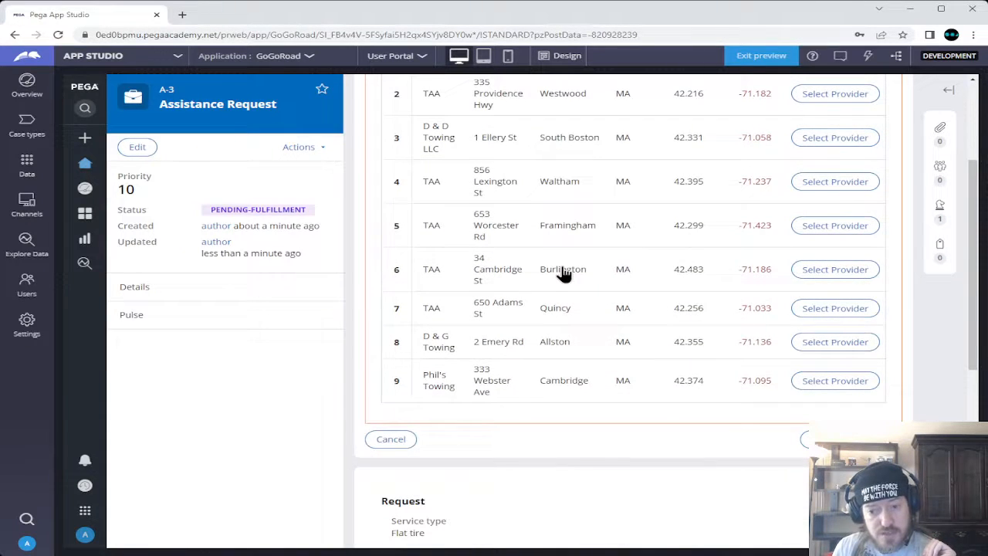
{"action": "scroll", "coordinate": [564, 274], "scroll_direction": "up", "scroll_amount": 3}
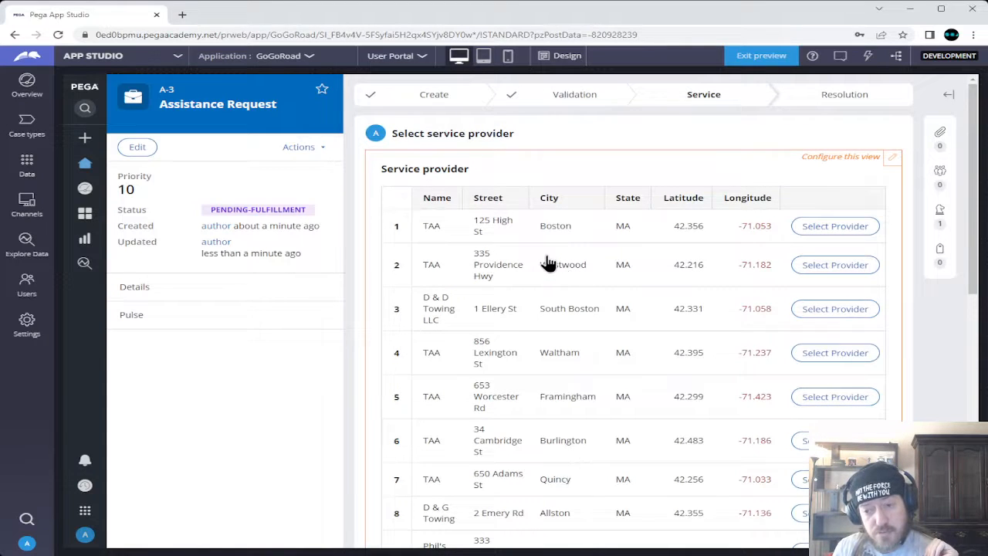
{"action": "scroll", "coordinate": [547, 260], "scroll_direction": "down", "scroll_amount": 2}
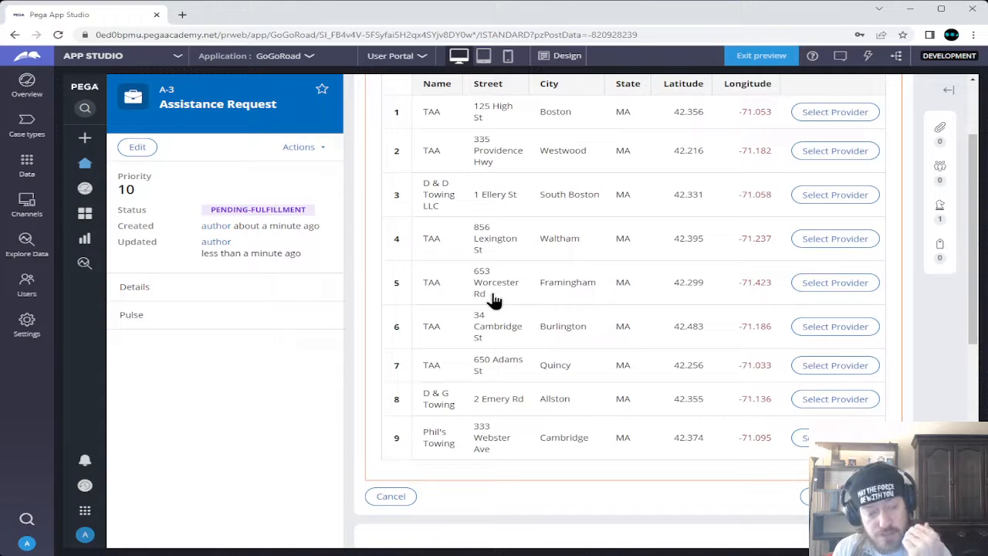
{"action": "scroll", "coordinate": [663, 353], "scroll_direction": "up", "scroll_amount": 2}
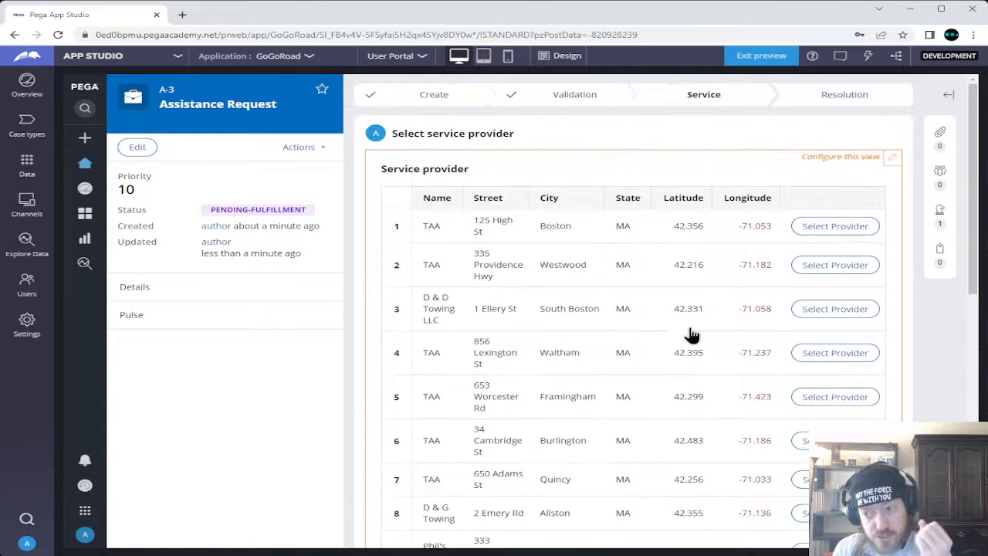
{"action": "left_click", "coordinate": [818, 229]}
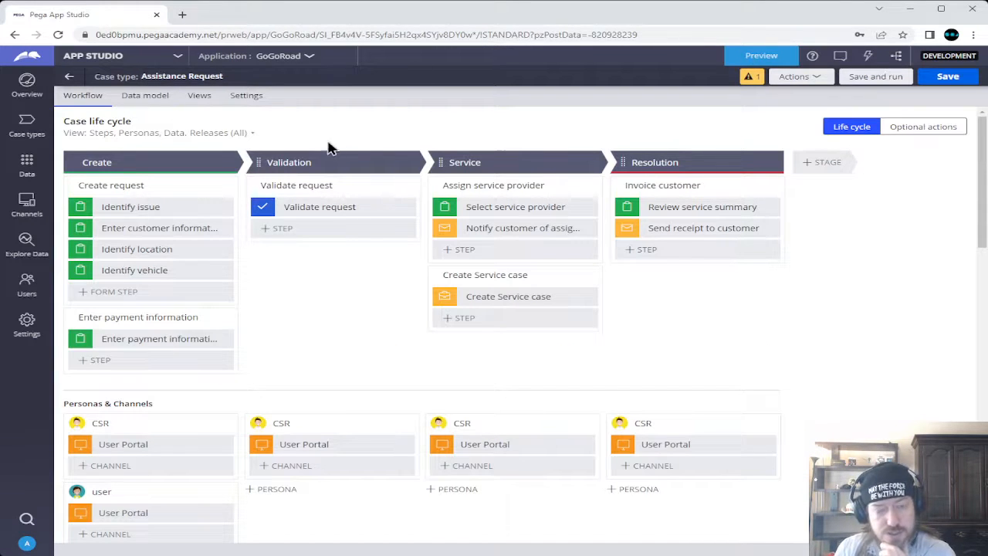
Check that the Create Service case step creates a Service case, then view the field list
{"action": "left_click", "coordinate": [448, 296]}
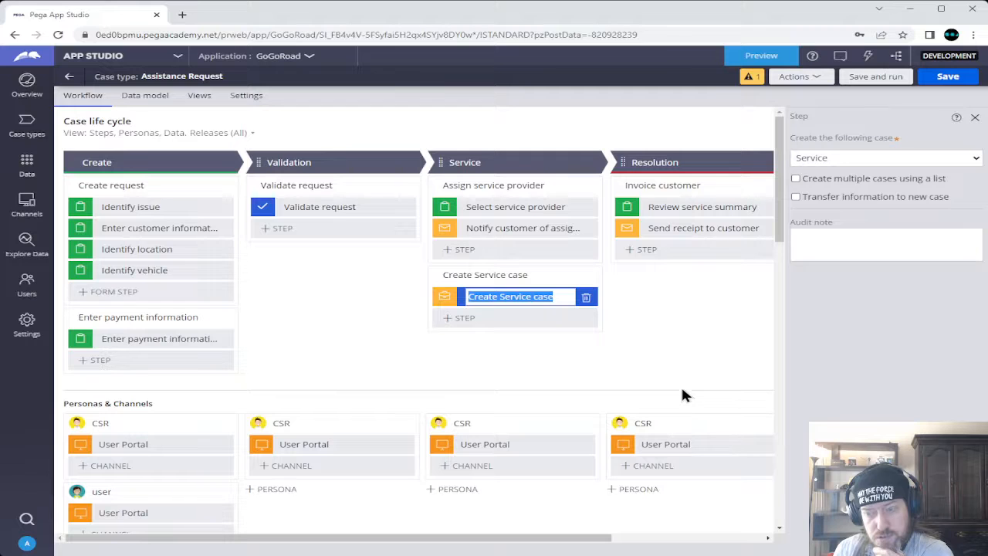
{"action": "left_click", "coordinate": [882, 159]}
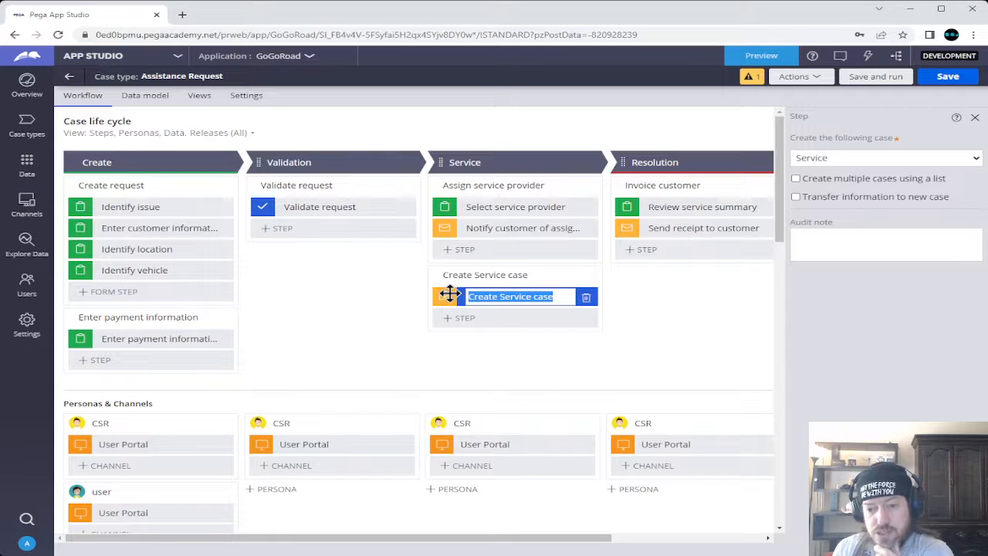
{"action": "left_click", "coordinate": [412, 293]}
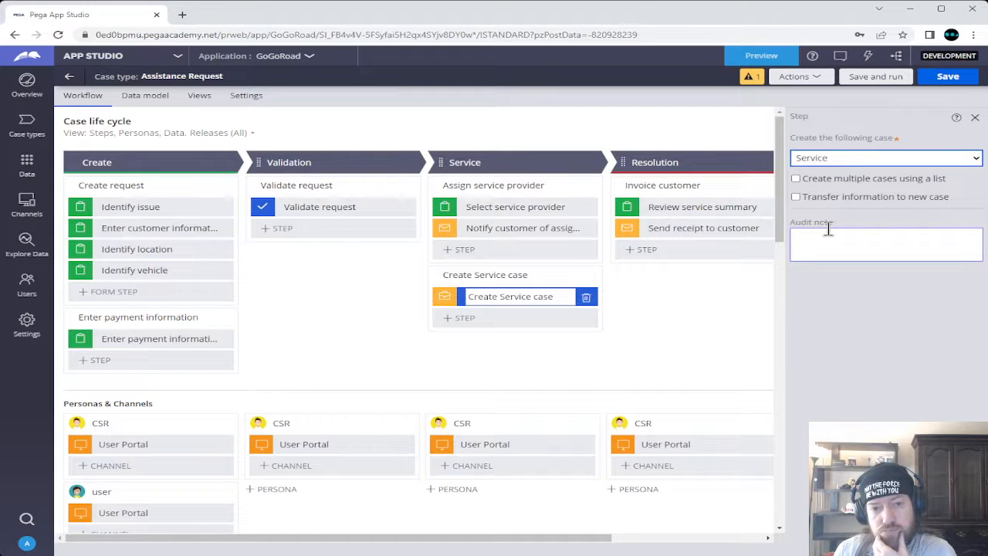
{"action": "left_click", "coordinate": [144, 97]}
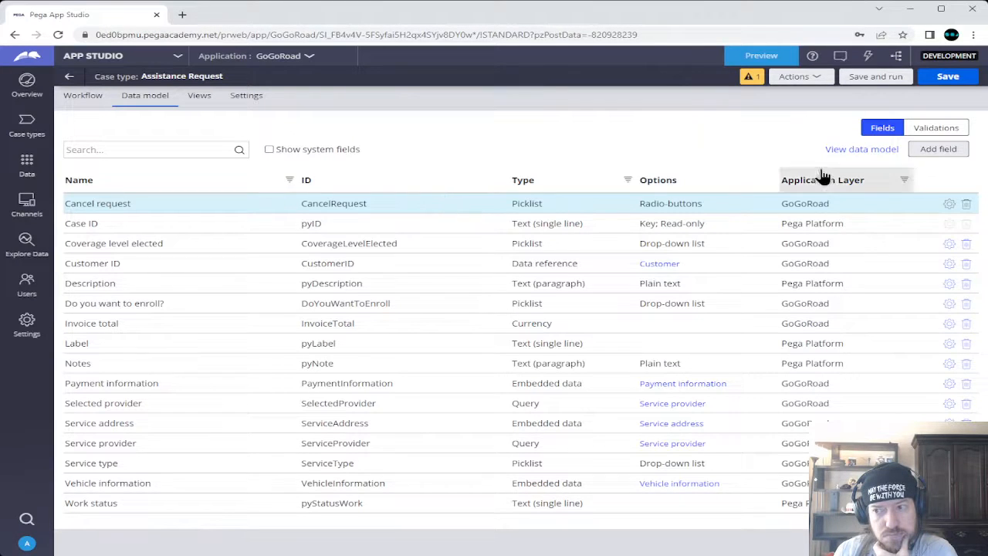
Inspect the Service object in the data model diagram, then open Services offered from Case types
{"action": "left_click", "coordinate": [841, 153]}
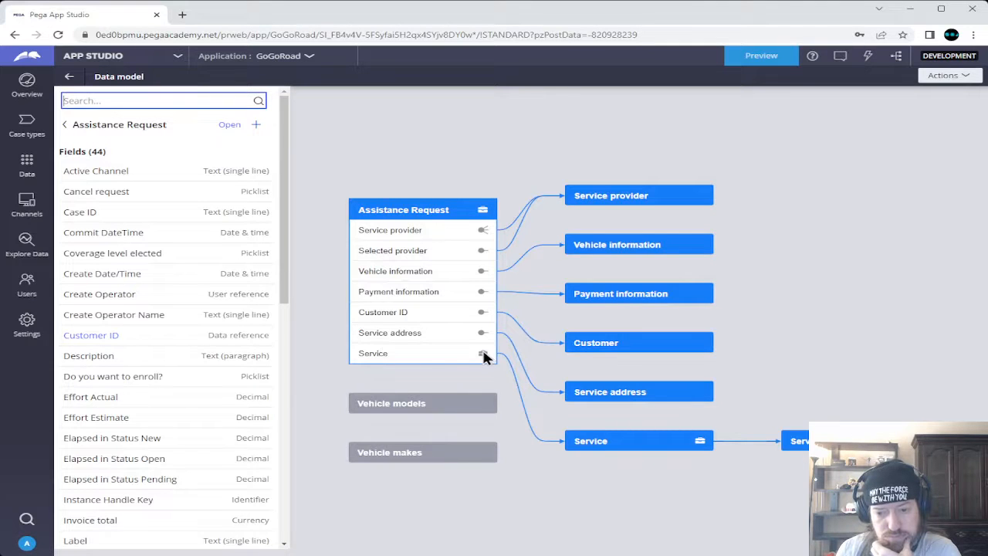
{"action": "left_click", "coordinate": [611, 449]}
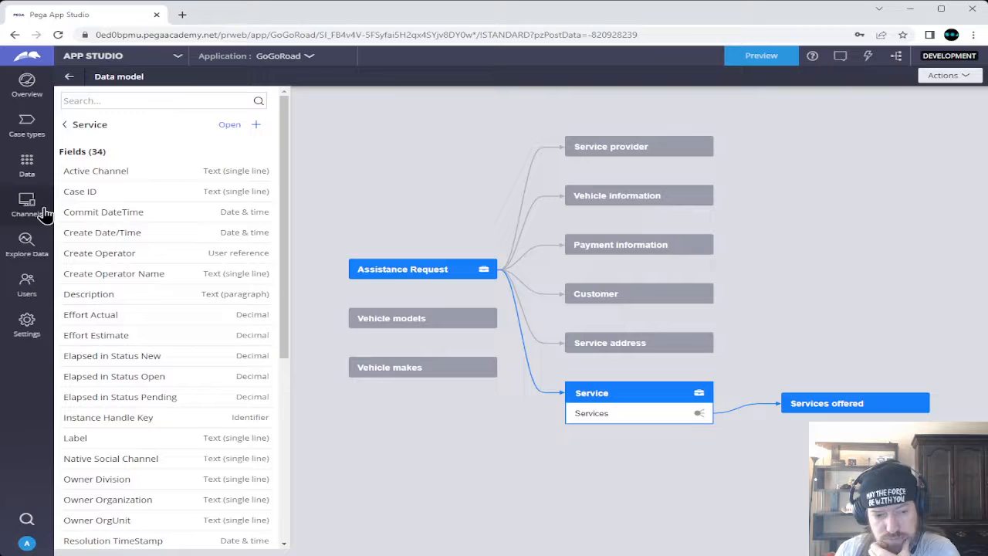
{"action": "left_click", "coordinate": [27, 132]}
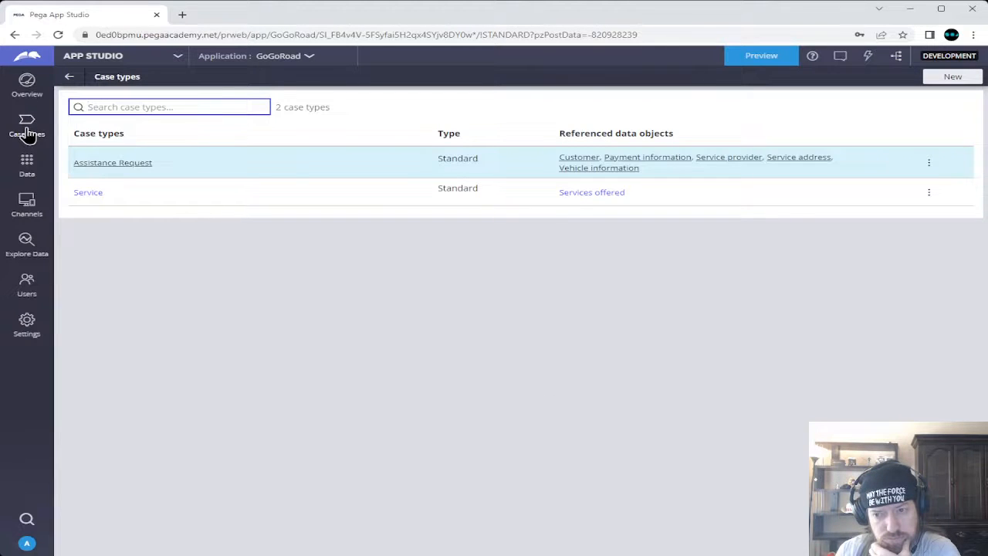
{"action": "left_click", "coordinate": [600, 194]}
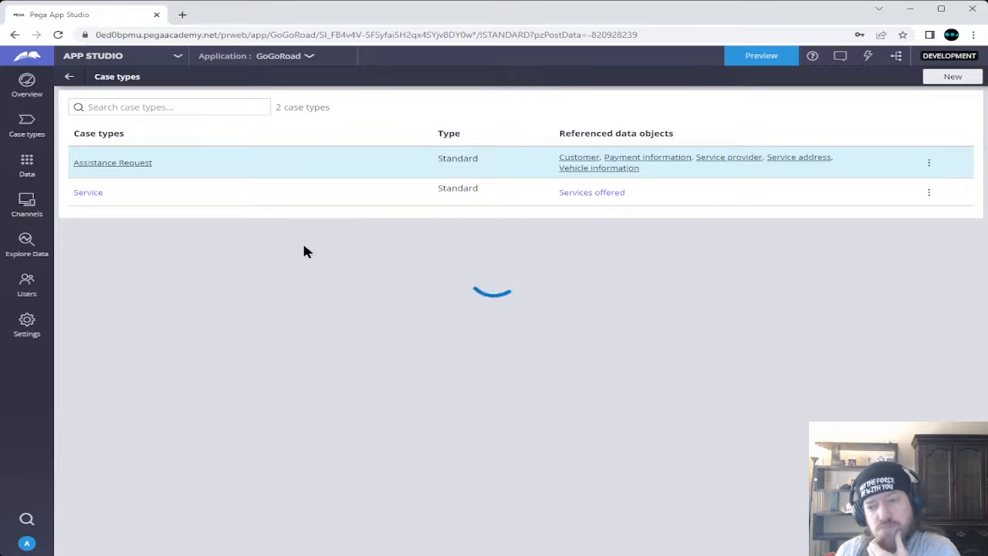
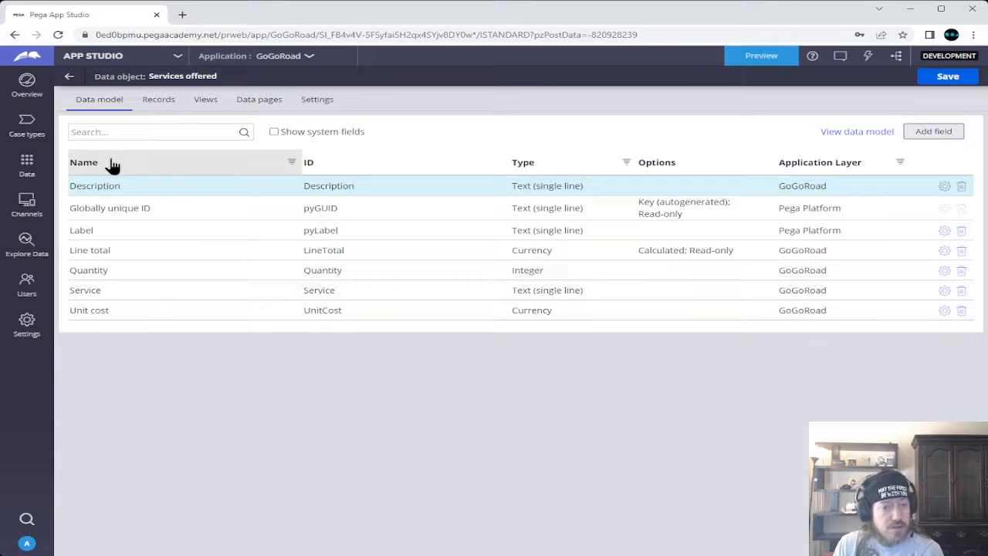
Review the Services offered records, views, data pages and data source settings, then return to Case types
{"action": "left_click", "coordinate": [157, 101]}
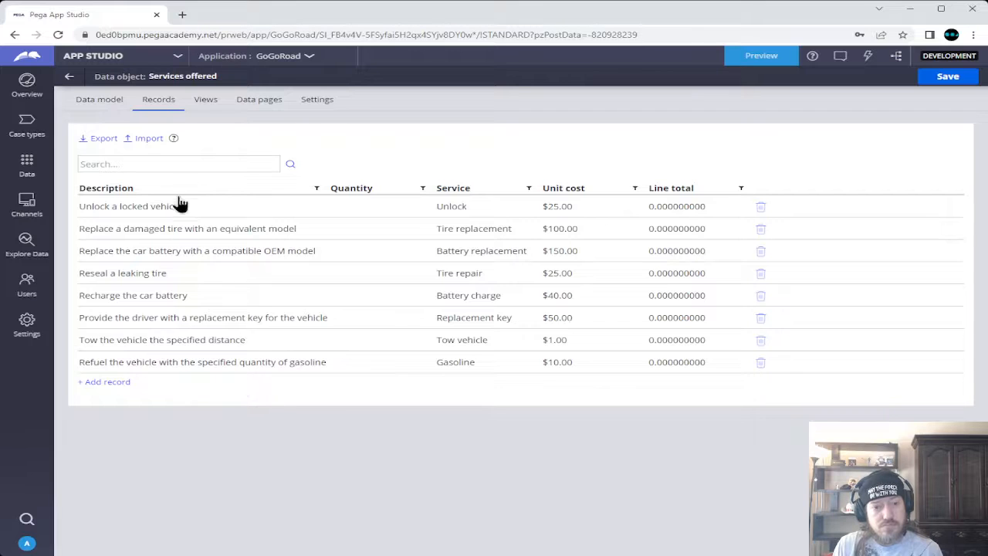
{"action": "left_click", "coordinate": [207, 104]}
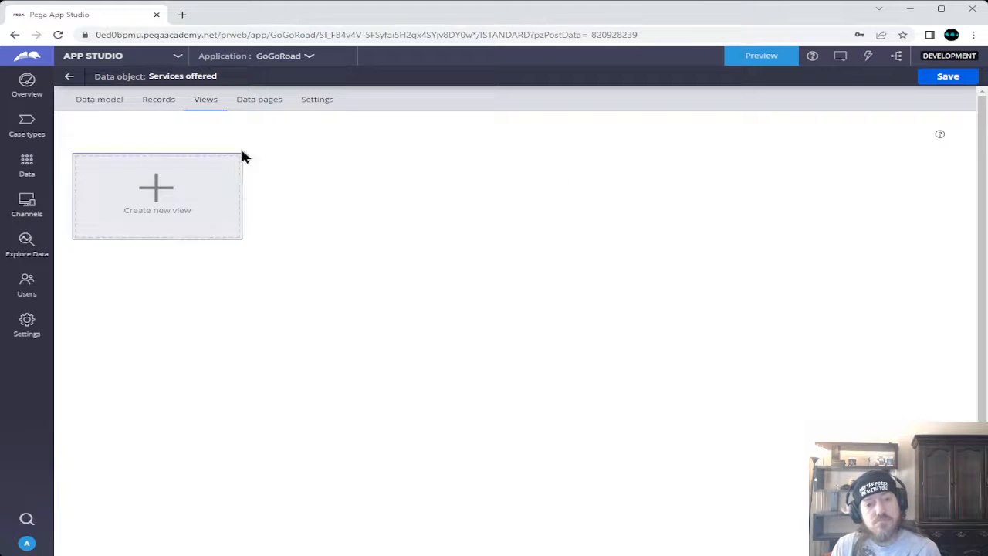
{"action": "left_click", "coordinate": [247, 102]}
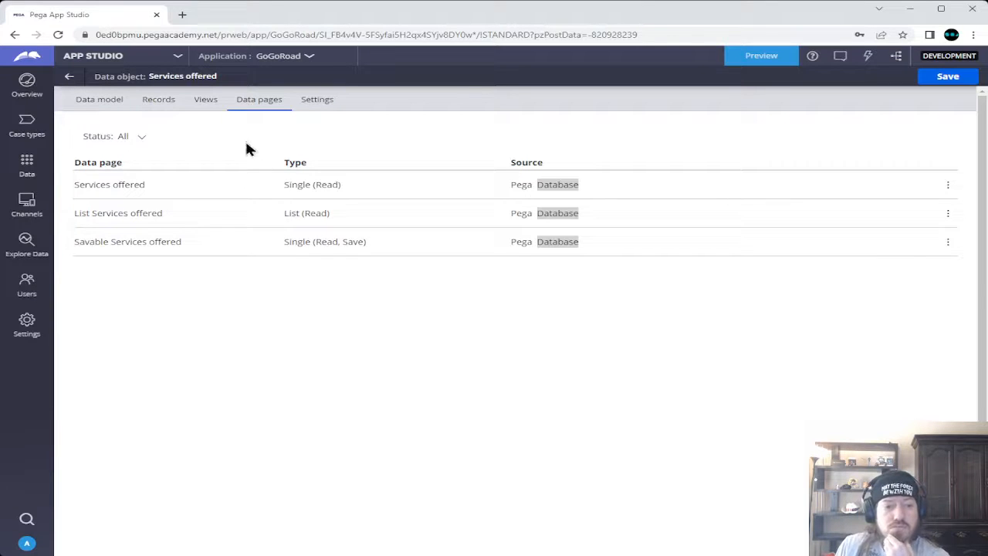
{"action": "left_click", "coordinate": [317, 108]}
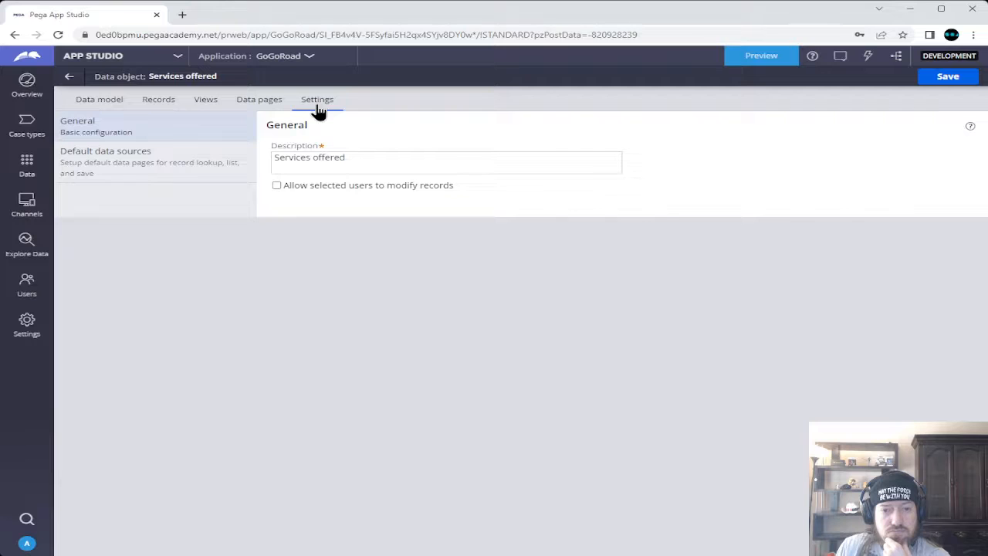
{"action": "left_click", "coordinate": [111, 157]}
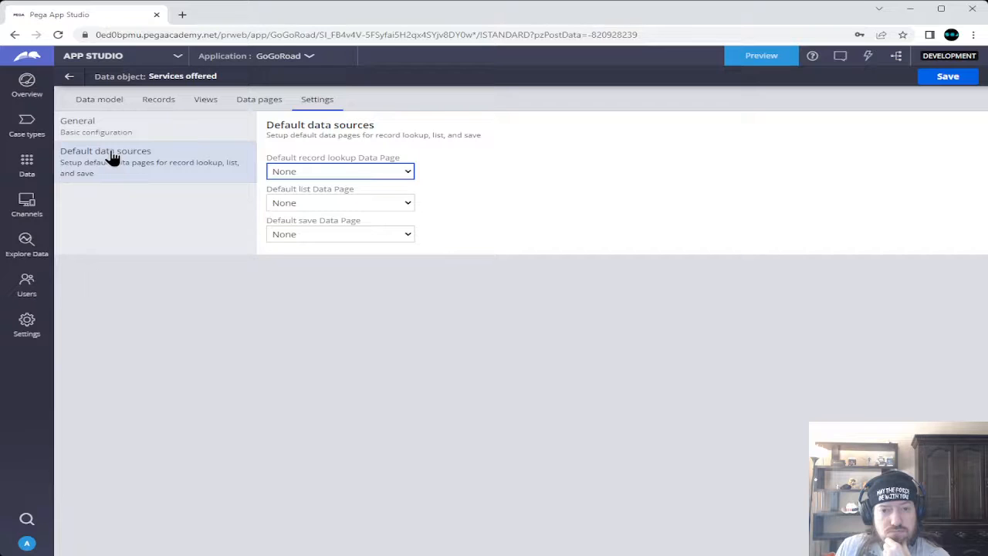
{"action": "left_click", "coordinate": [75, 78]}
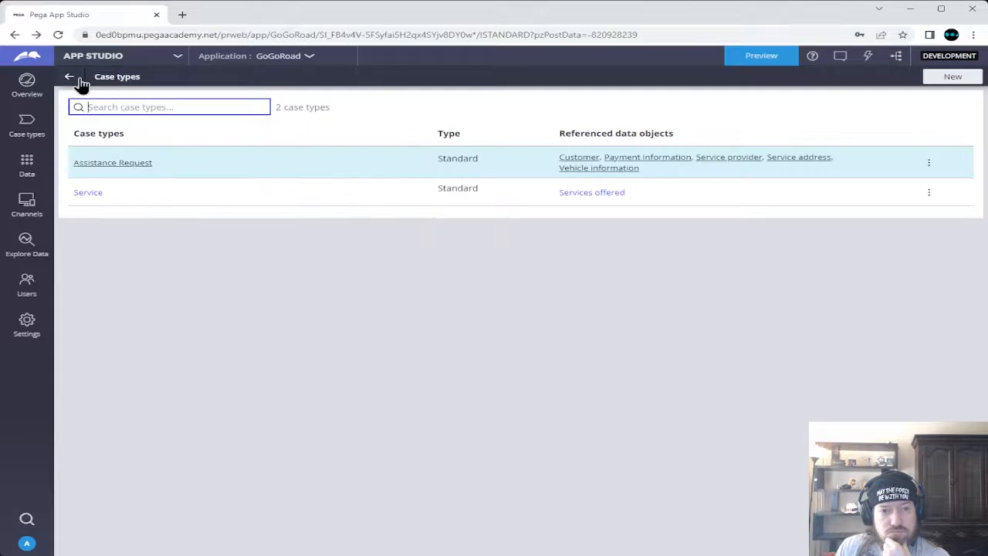
{"action": "left_click", "coordinate": [92, 198]}
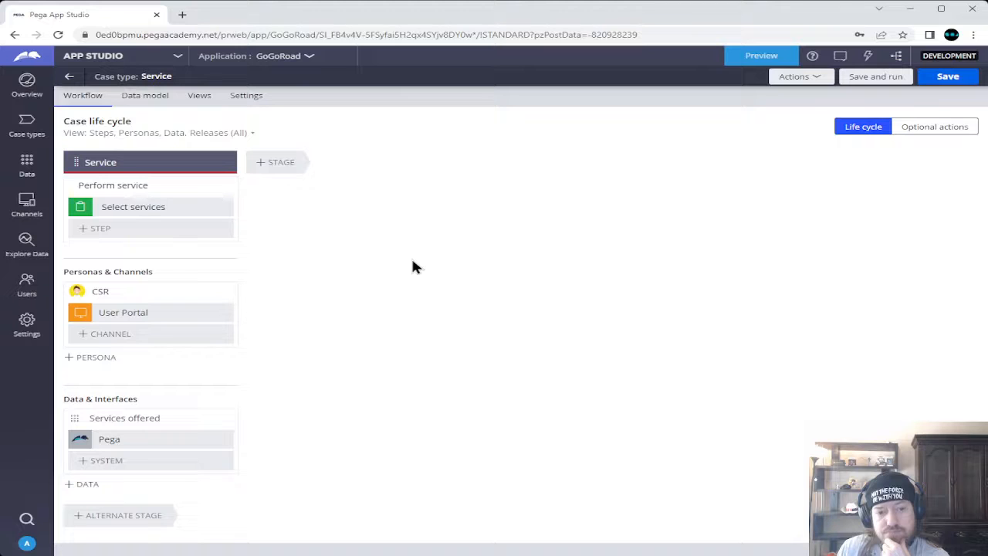
{"action": "left_click", "coordinate": [94, 208]}
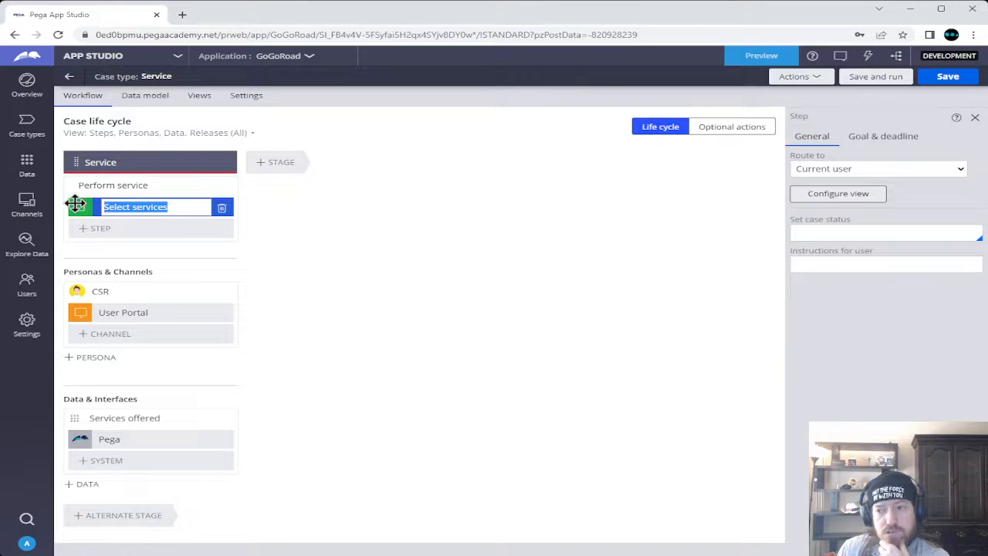
{"action": "left_click", "coordinate": [851, 193]}
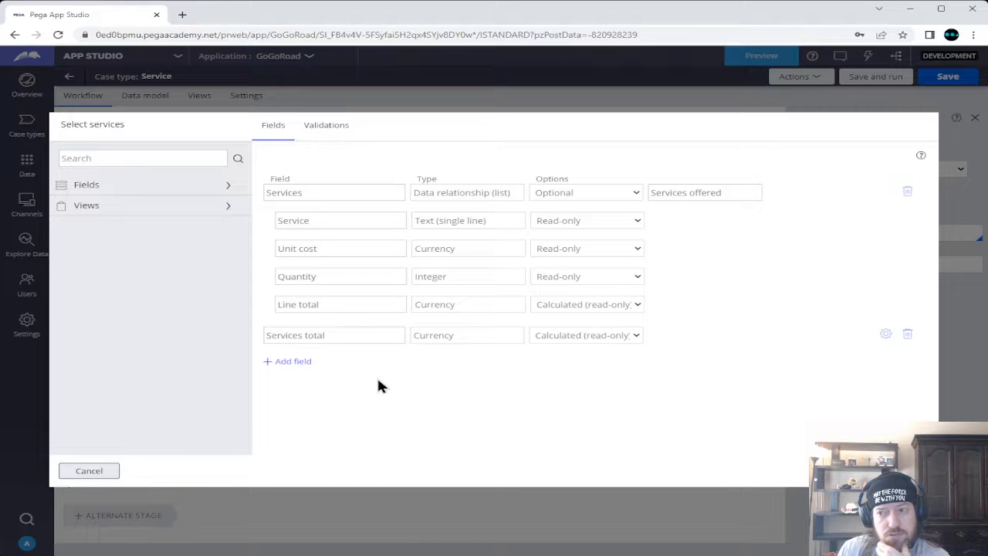
{"action": "left_click", "coordinate": [108, 471]}
{"action": "left_click", "coordinate": [133, 162]}
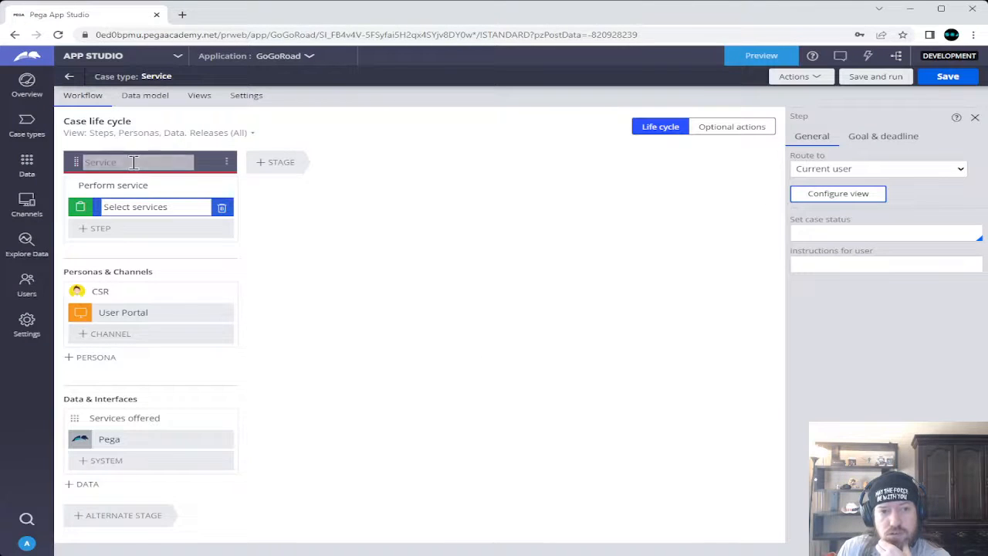
{"action": "left_click", "coordinate": [27, 125]}
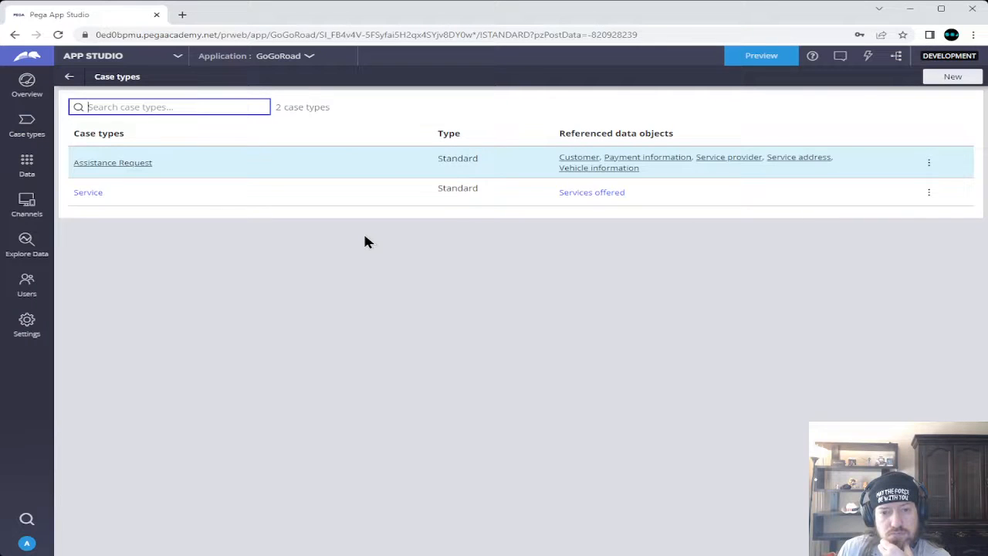
Select the Assistance Request's Create Service case step and enable passing information to the Service case
{"action": "left_click", "coordinate": [122, 163]}
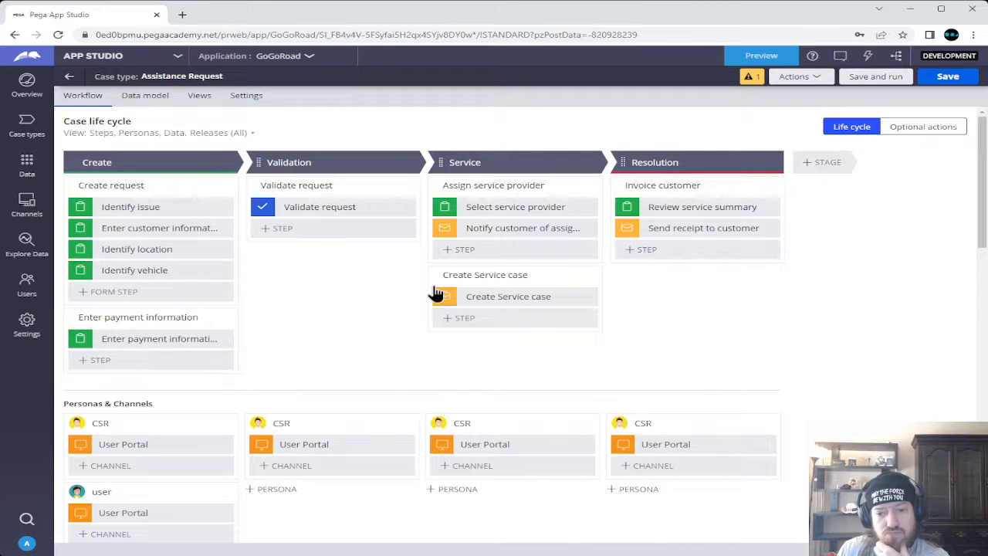
{"action": "left_click", "coordinate": [448, 297]}
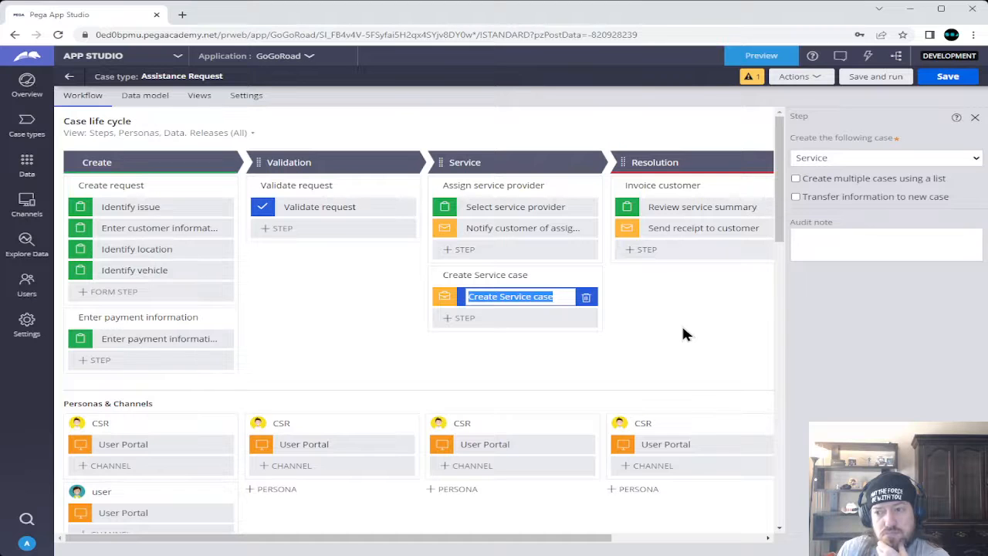
{"action": "left_click", "coordinate": [792, 197]}
{"action": "left_click", "coordinate": [795, 198]}
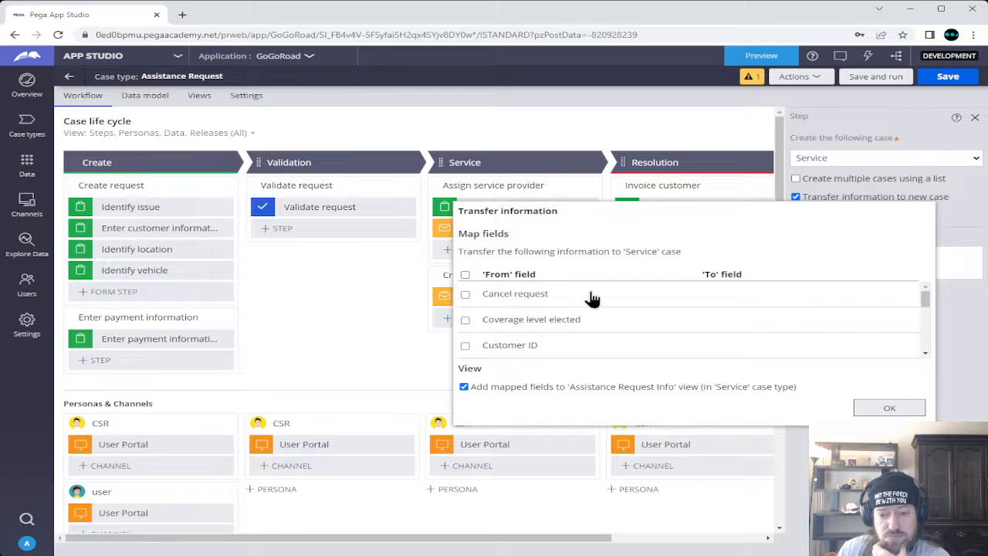
Close the field mapping without mapping any fields and turn information transfer back off
{"action": "scroll", "coordinate": [592, 299], "scroll_direction": "down", "scroll_amount": 1}
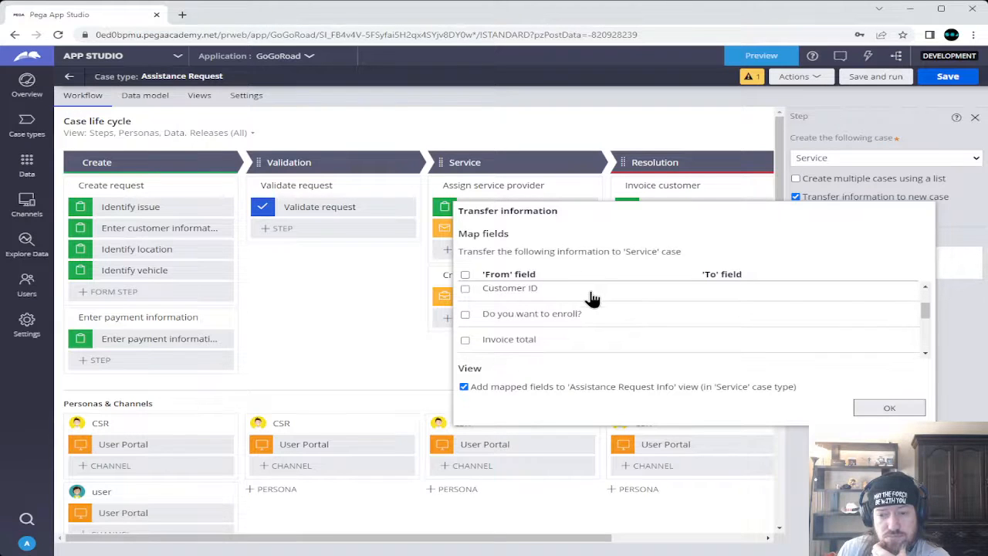
{"action": "scroll", "coordinate": [592, 299], "scroll_direction": "down", "scroll_amount": 3}
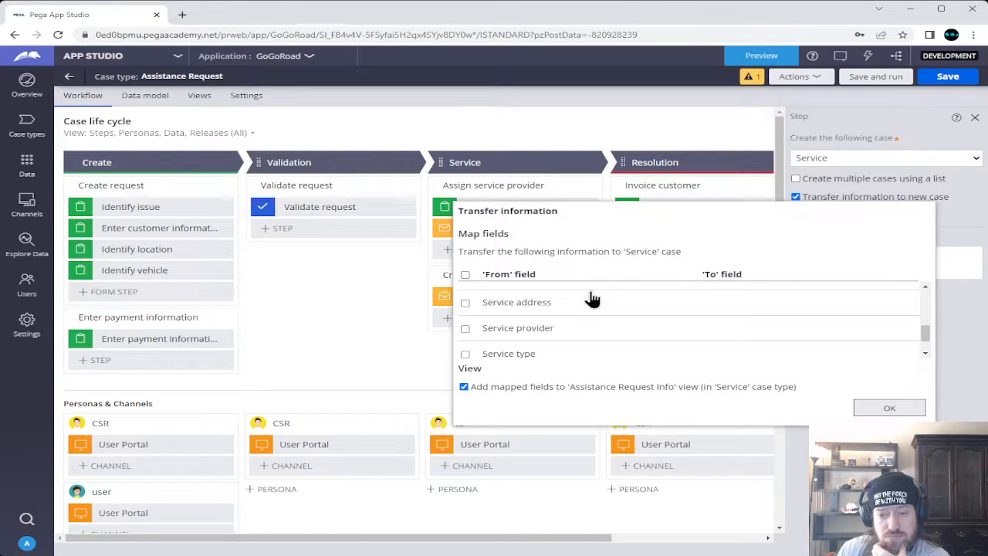
{"action": "scroll", "coordinate": [592, 299], "scroll_direction": "down", "scroll_amount": 1}
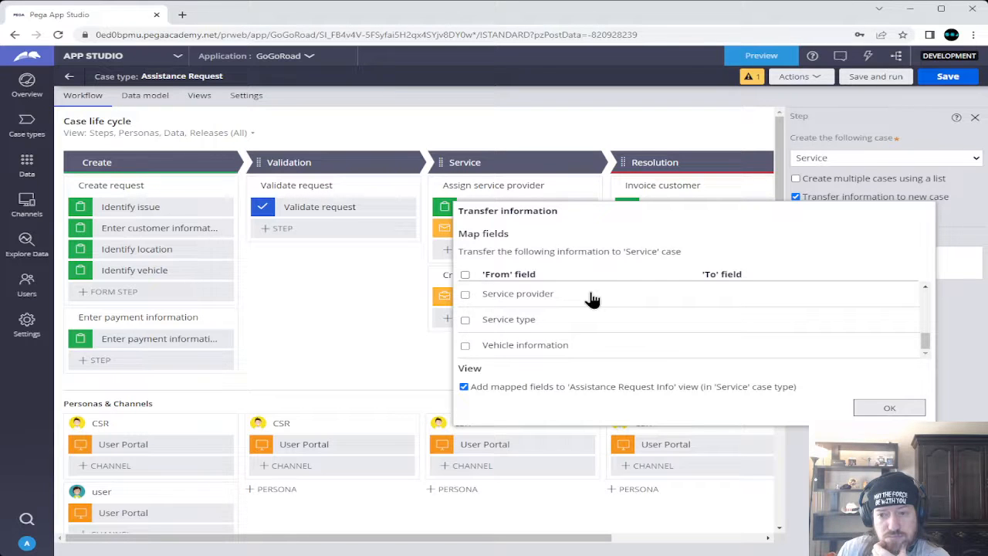
{"action": "scroll", "coordinate": [592, 299], "scroll_direction": "up", "scroll_amount": 10}
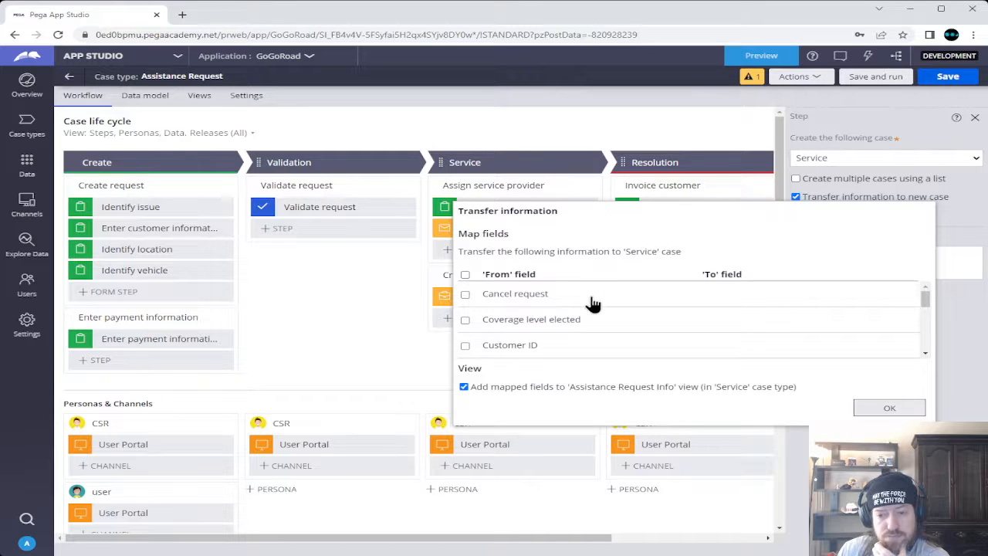
{"action": "scroll", "coordinate": [593, 304], "scroll_direction": "down", "scroll_amount": 1}
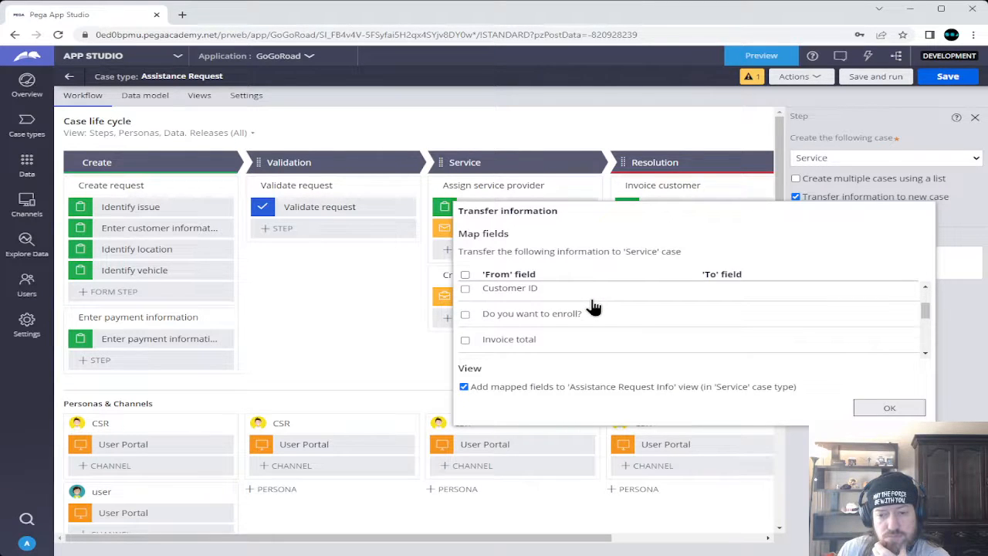
{"action": "scroll", "coordinate": [593, 307], "scroll_direction": "down", "scroll_amount": 1}
{"action": "scroll", "coordinate": [593, 307], "scroll_direction": "down", "scroll_amount": 1}
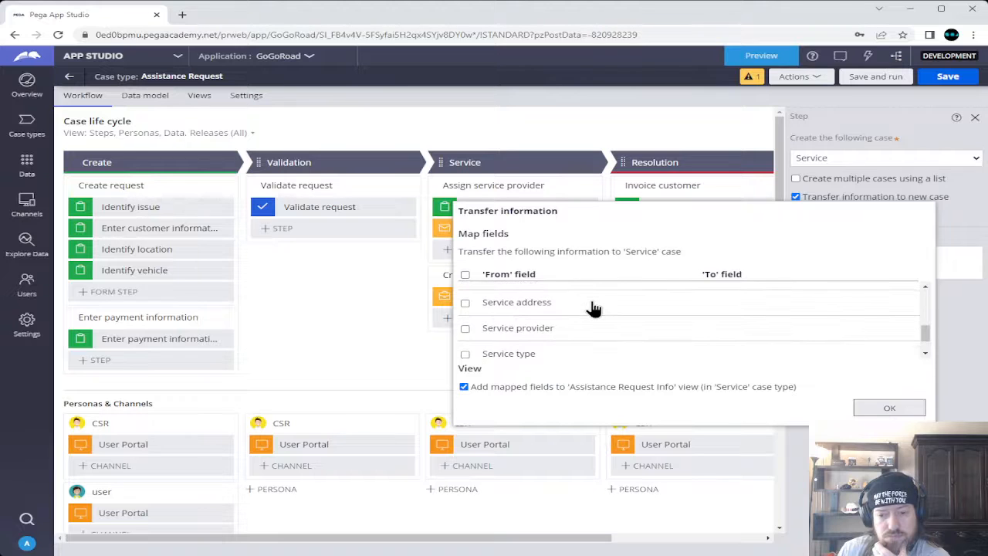
{"action": "scroll", "coordinate": [593, 308], "scroll_direction": "down", "scroll_amount": 1}
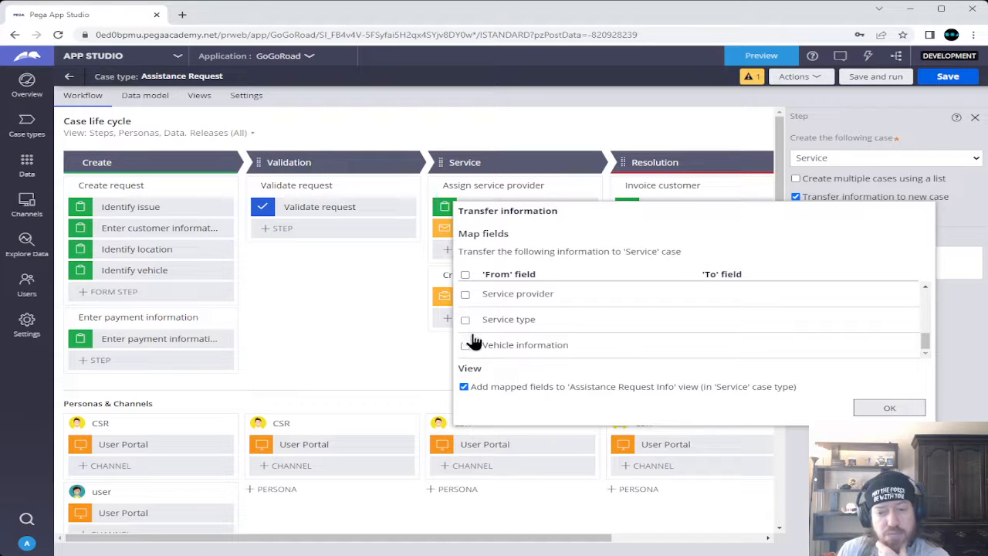
{"action": "left_click", "coordinate": [386, 349]}
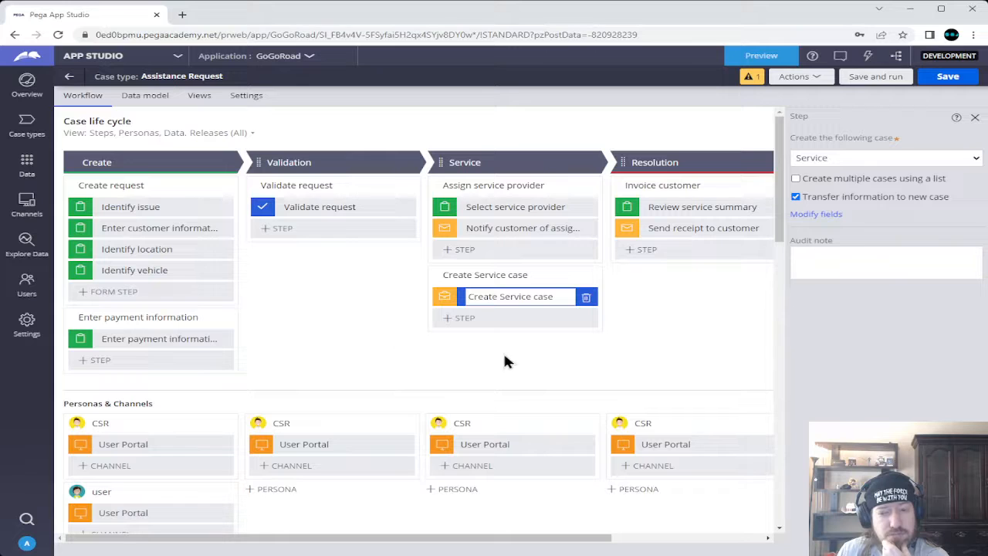
{"action": "left_click", "coordinate": [795, 196]}
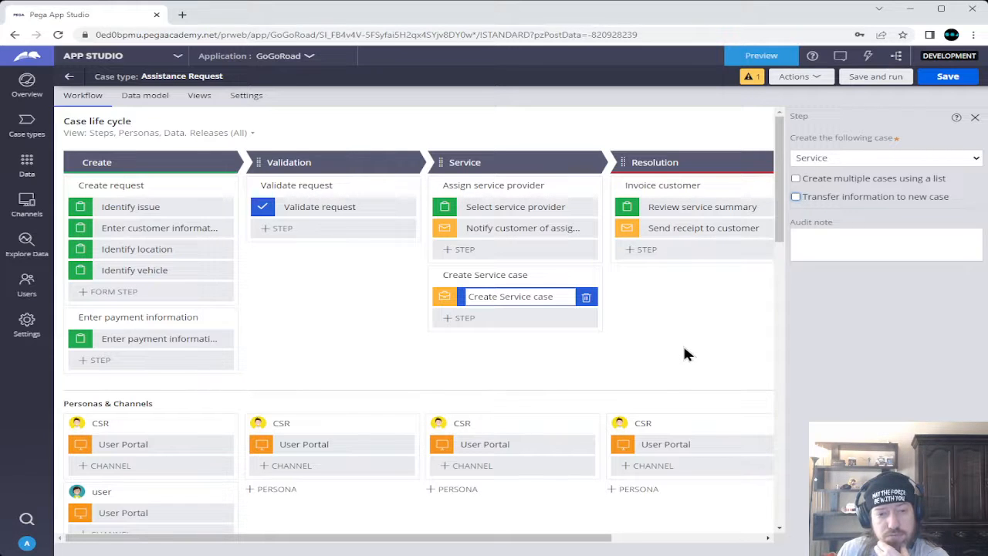
Discard the Assistance Request changes, review the Service case's Select services view fields, then return to Case types
{"action": "left_click", "coordinate": [69, 75]}
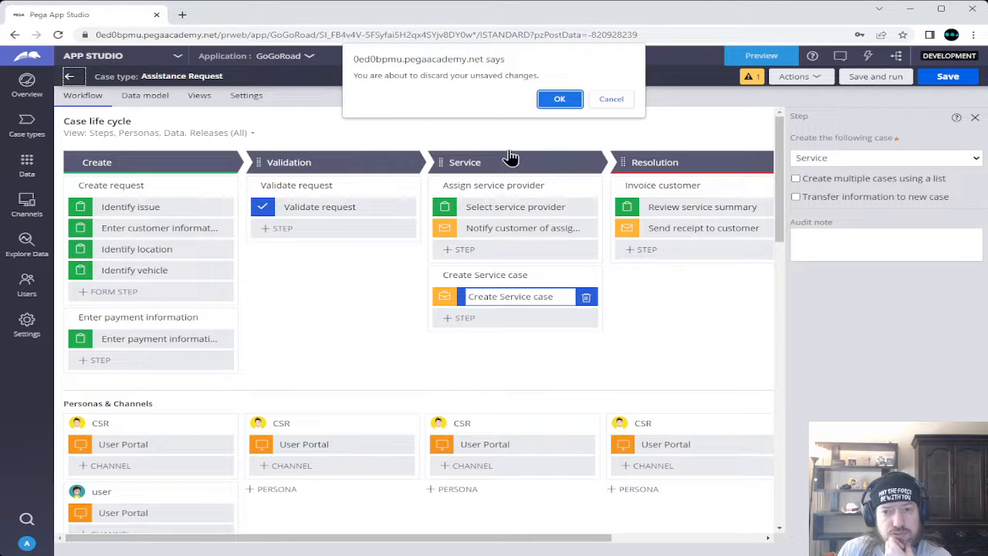
{"action": "left_click", "coordinate": [561, 99]}
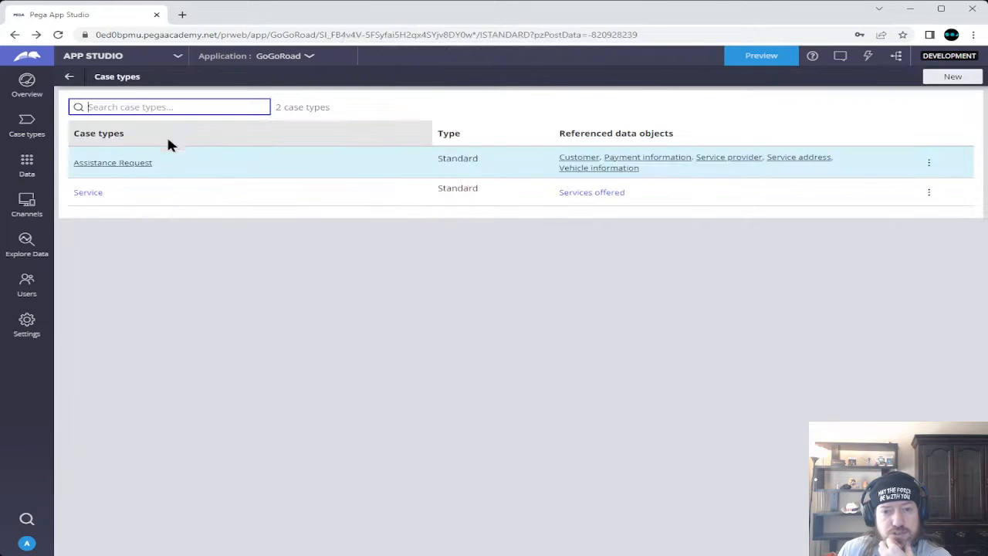
{"action": "left_click", "coordinate": [88, 192]}
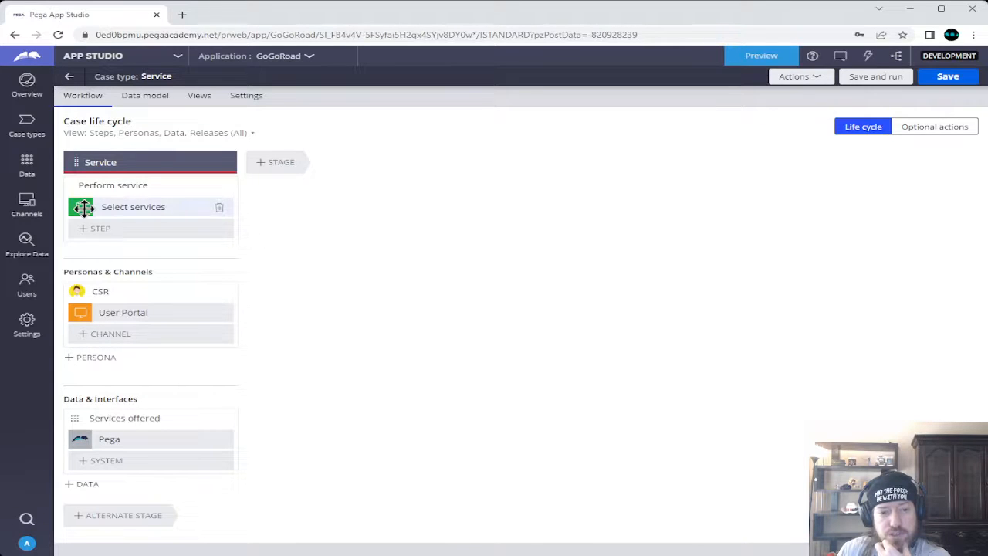
{"action": "left_click", "coordinate": [127, 206]}
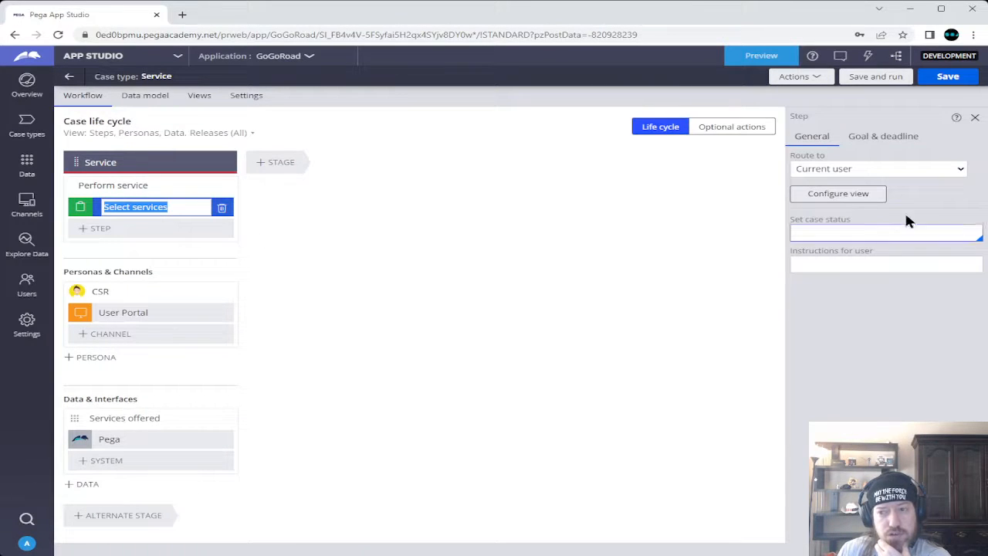
{"action": "left_click", "coordinate": [832, 199]}
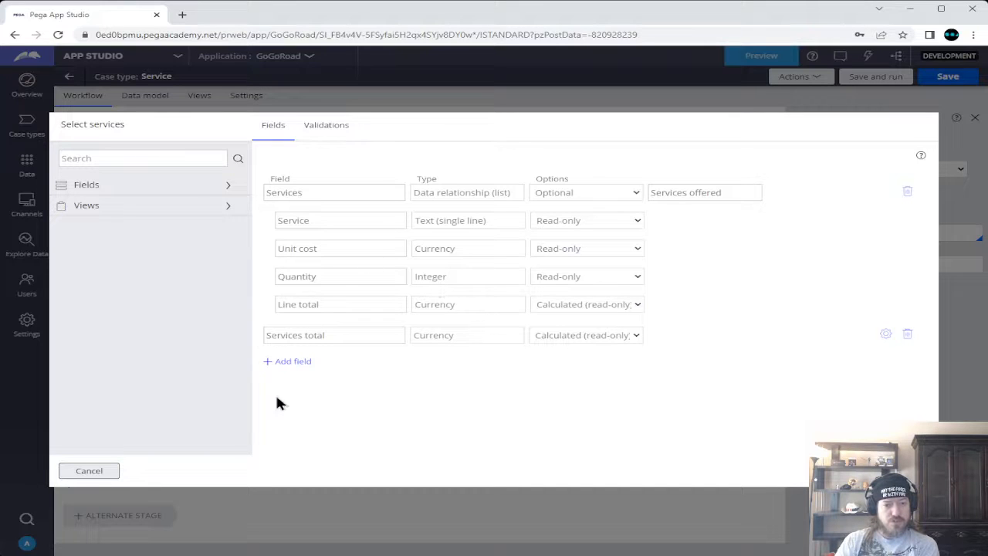
{"action": "left_click", "coordinate": [99, 471]}
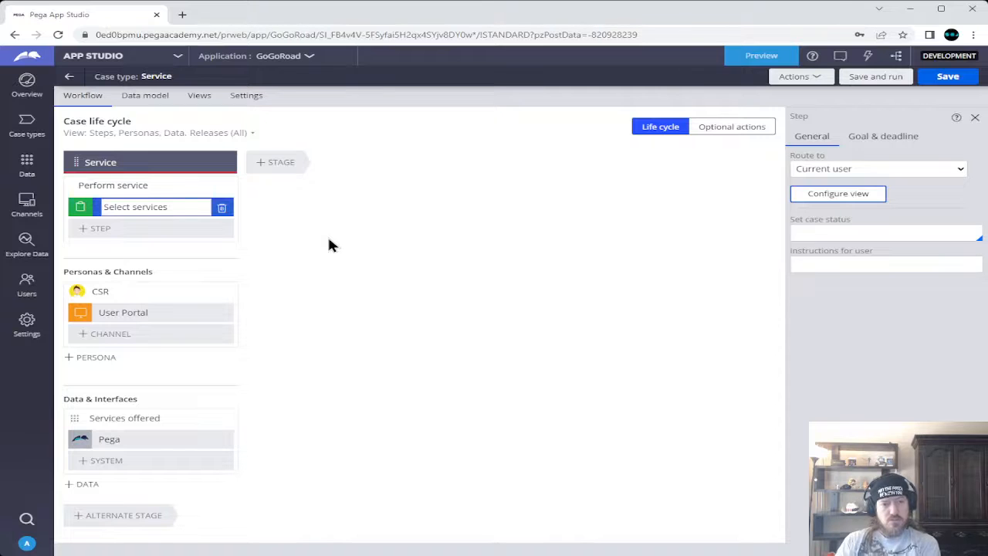
{"action": "left_click", "coordinate": [29, 123]}
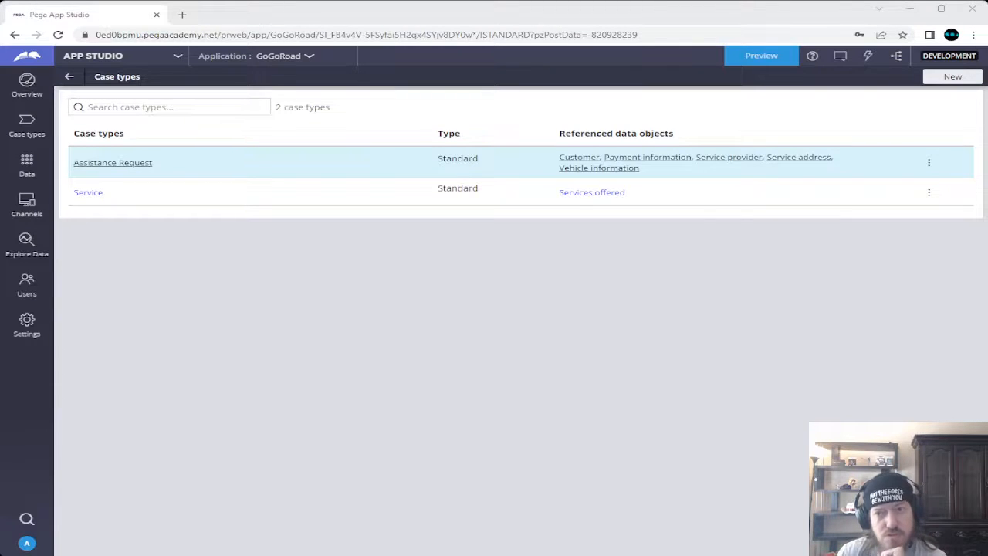
Open the Assistance Request case type's life cycle from the Case types list
{"action": "left_click", "coordinate": [590, 12]}
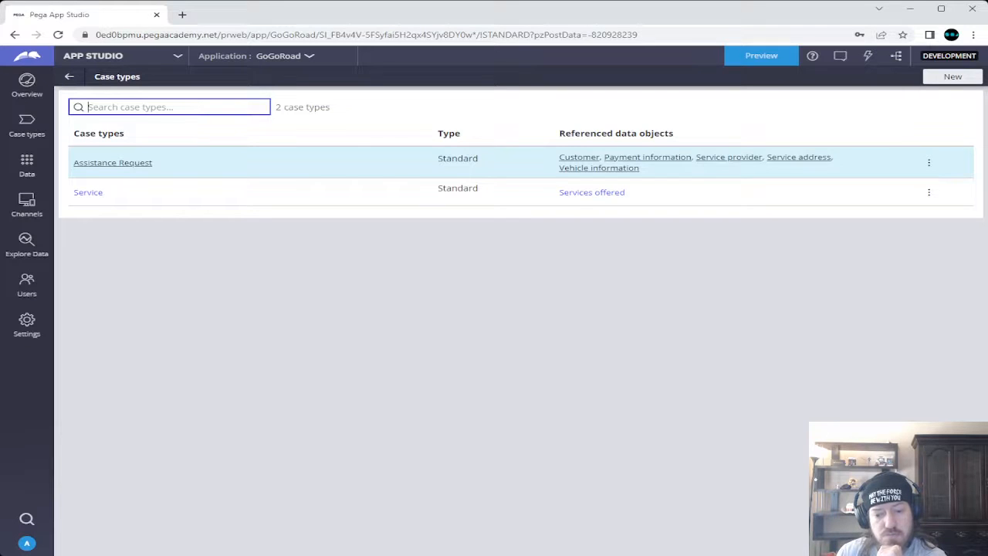
{"action": "left_click", "coordinate": [300, 545]}
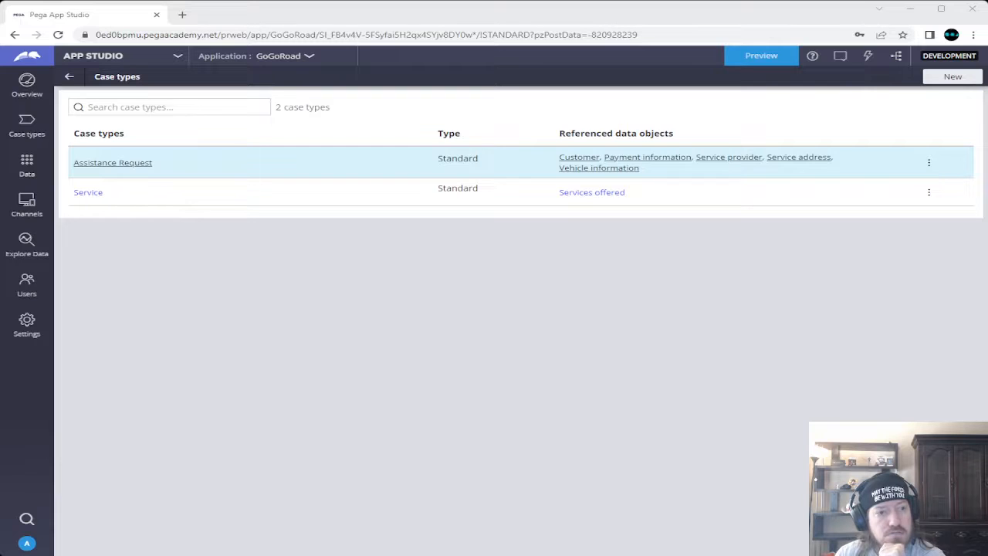
{"action": "left_click", "coordinate": [354, 19]}
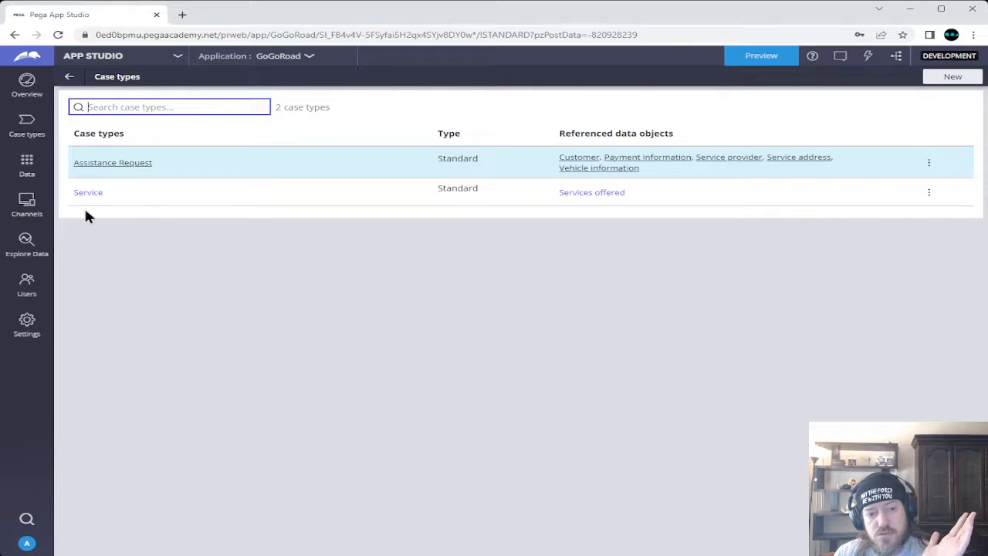
{"action": "left_click", "coordinate": [128, 164]}
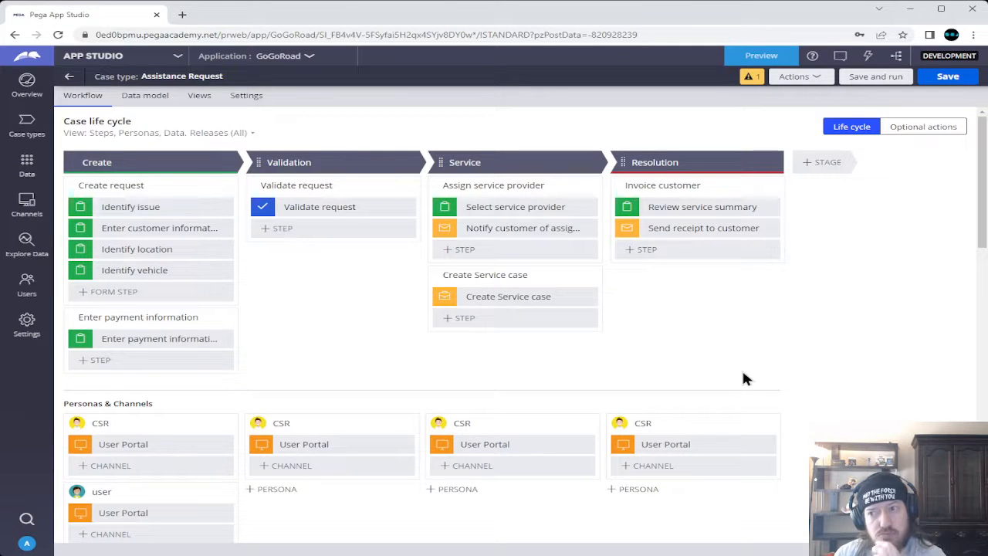
Re-select Service as the case the Create Service case step creates, save, and return to Case types
{"action": "left_click", "coordinate": [444, 296]}
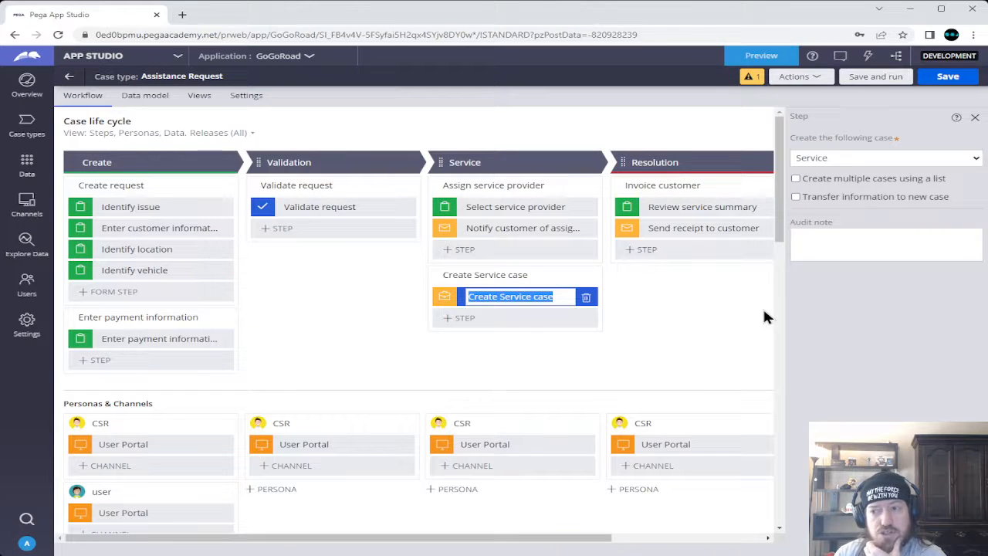
{"action": "left_click", "coordinate": [855, 157]}
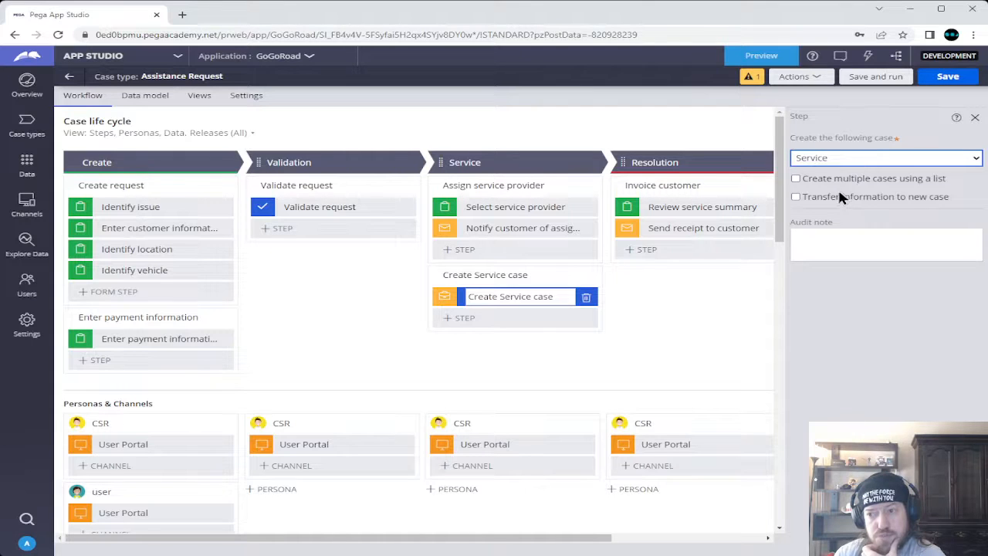
{"action": "left_click", "coordinate": [838, 183]}
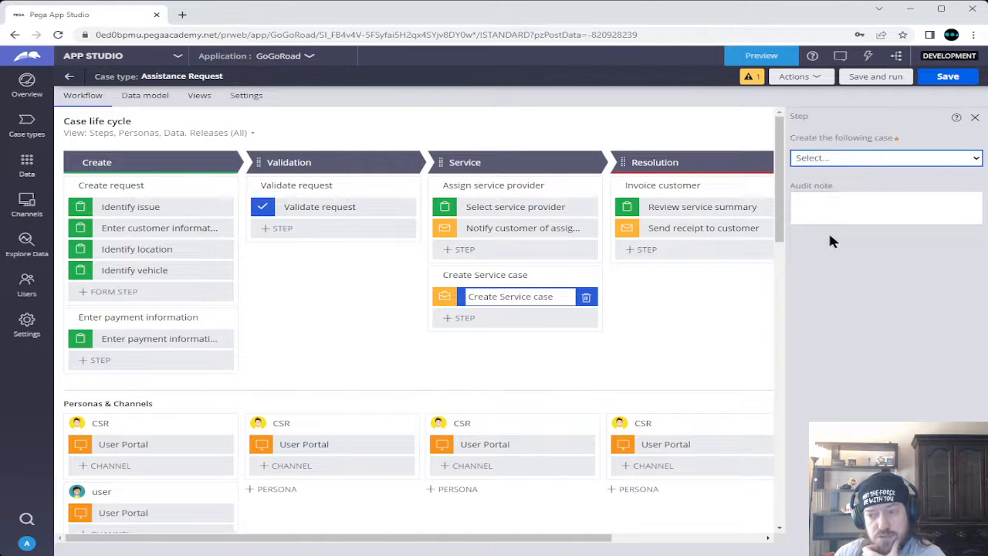
{"action": "left_click", "coordinate": [846, 158]}
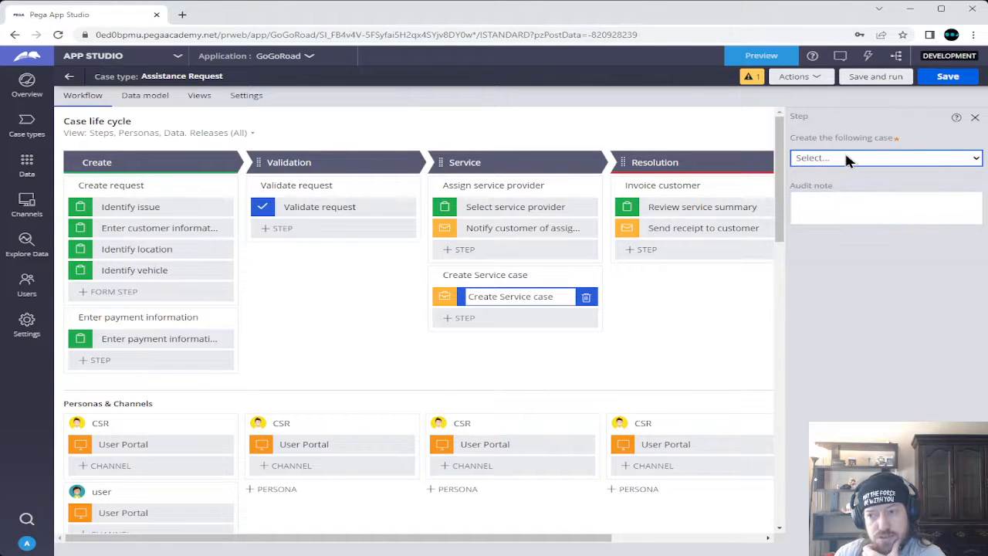
{"action": "left_click", "coordinate": [839, 199]}
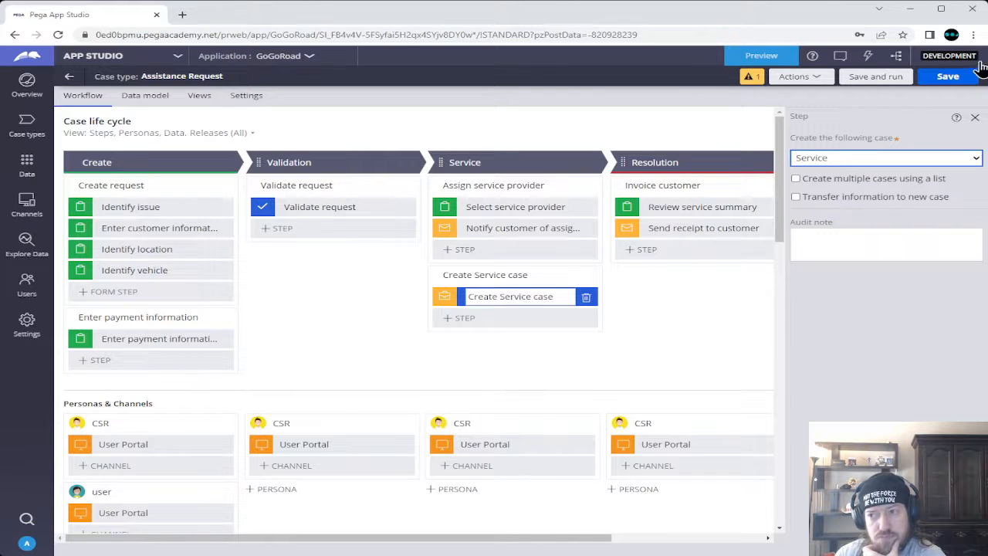
{"action": "left_click", "coordinate": [948, 75]}
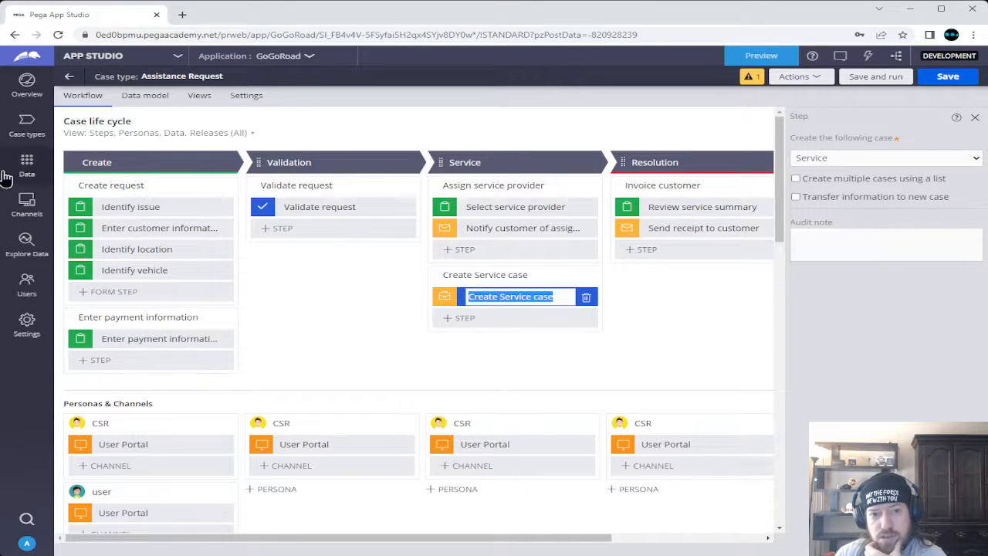
{"action": "left_click", "coordinate": [69, 79]}
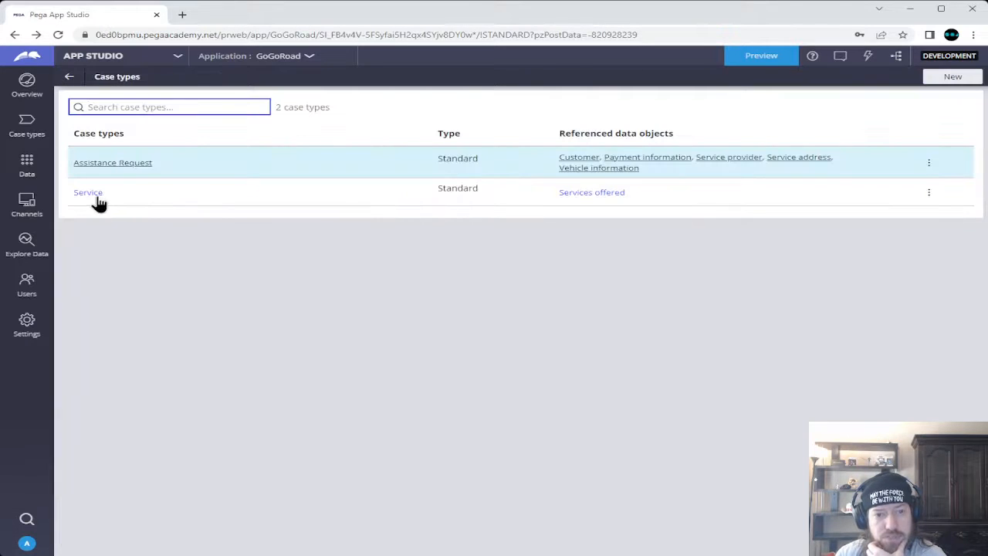
Open the Service case type, save it, and go back to the Case types list
{"action": "left_click", "coordinate": [97, 193]}
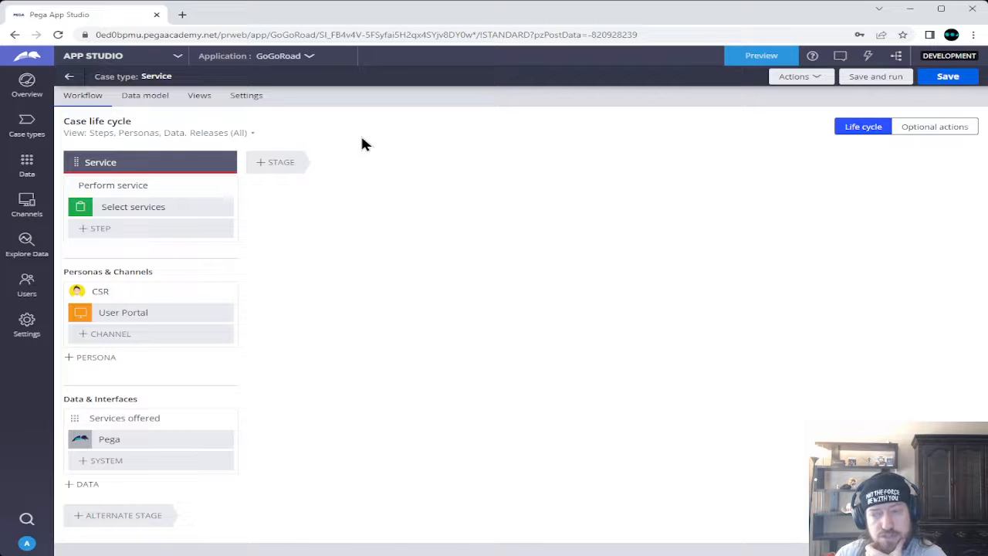
{"action": "left_click", "coordinate": [949, 75]}
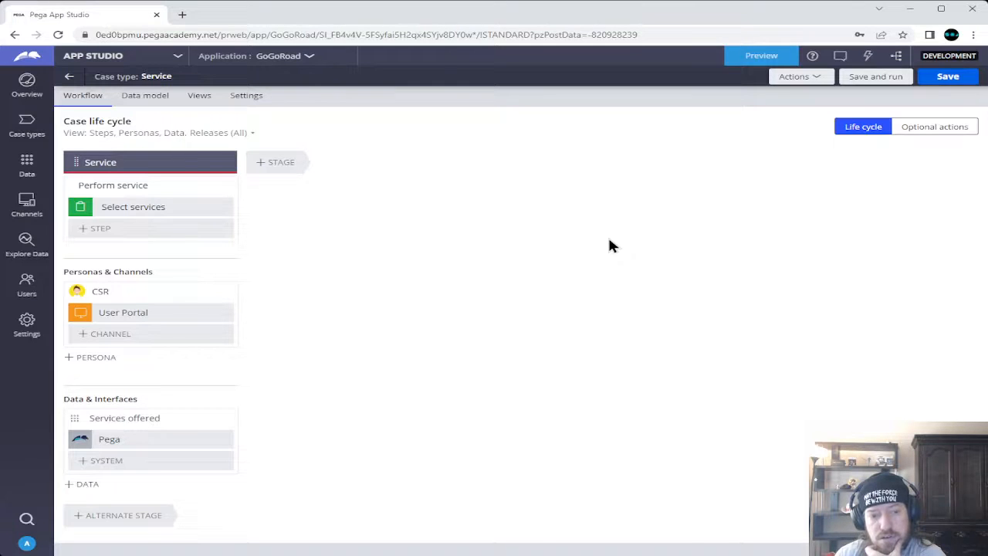
{"action": "left_click", "coordinate": [74, 78]}
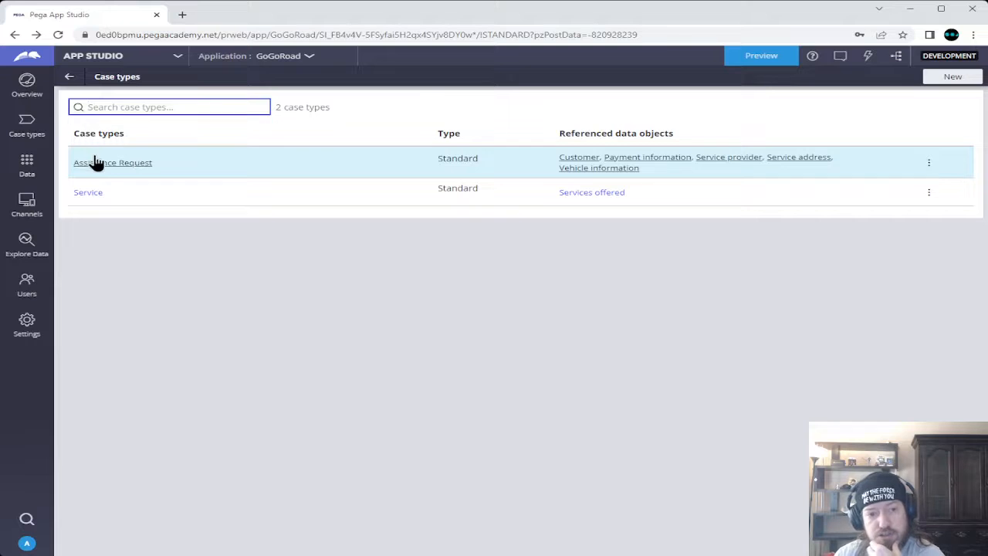
Open Assistance Request and launch a new case in preview with Save and run
{"action": "left_click", "coordinate": [106, 164]}
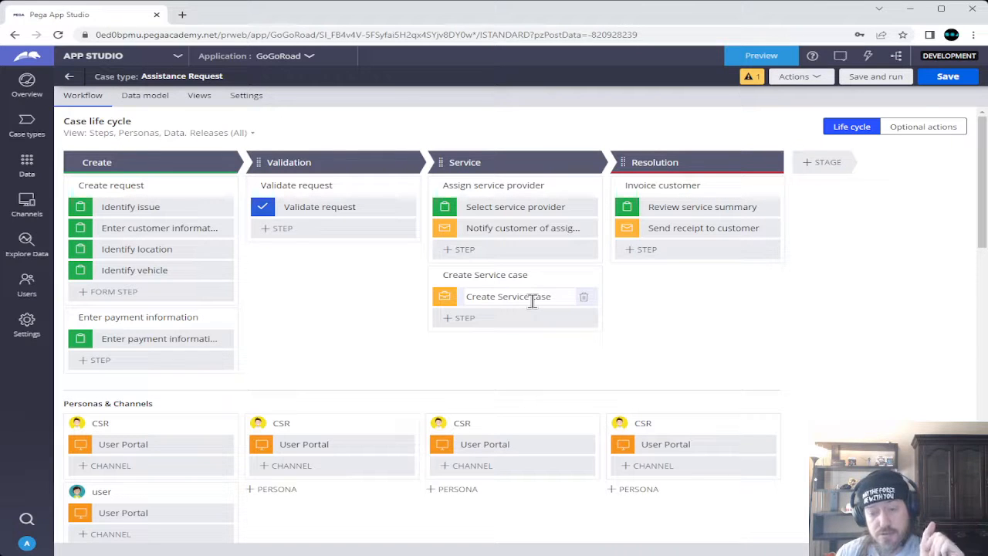
{"action": "left_click", "coordinate": [891, 78]}
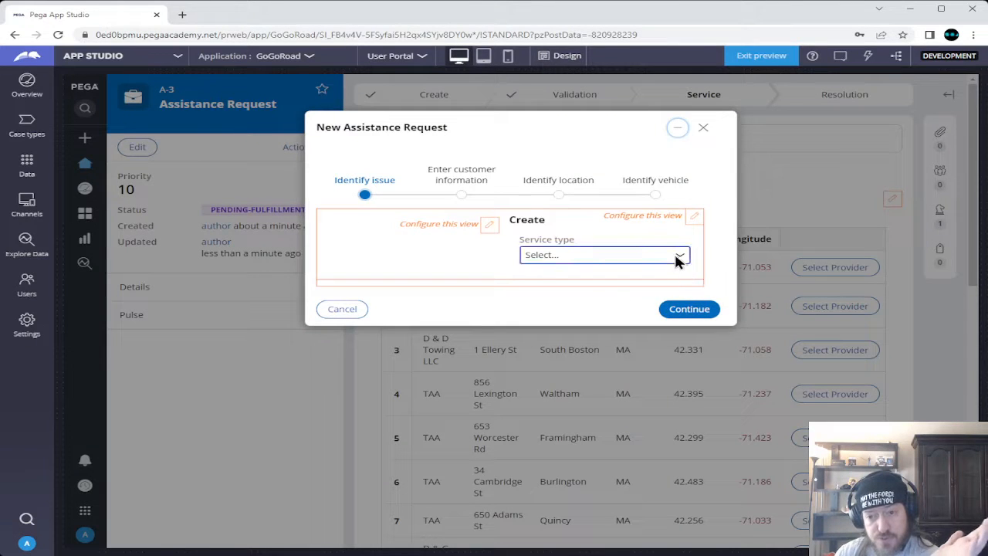
Choose Dead battery as the service type and select the customer's account
{"action": "left_click", "coordinate": [581, 275]}
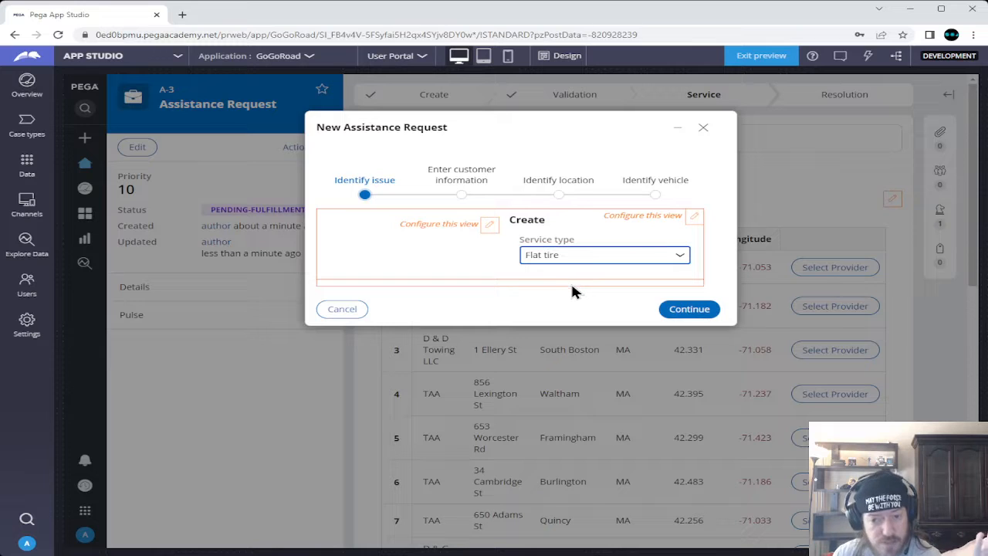
{"action": "left_click", "coordinate": [591, 293]}
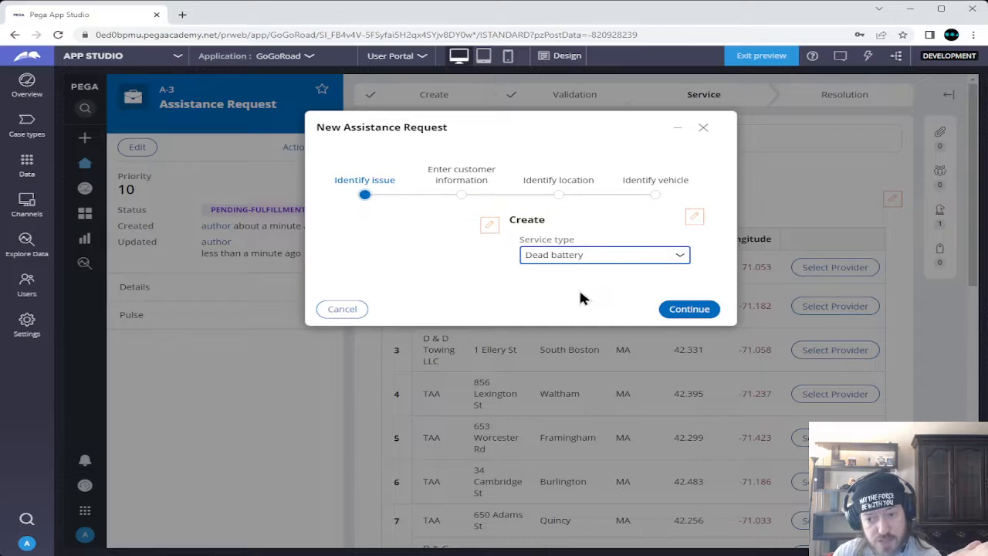
{"action": "left_click", "coordinate": [669, 311]}
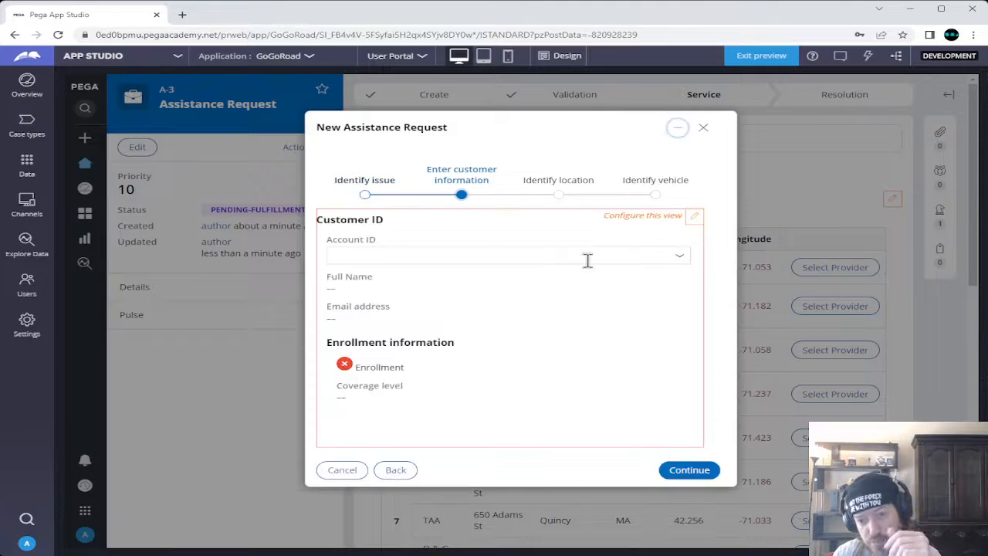
{"action": "left_click", "coordinate": [673, 261]}
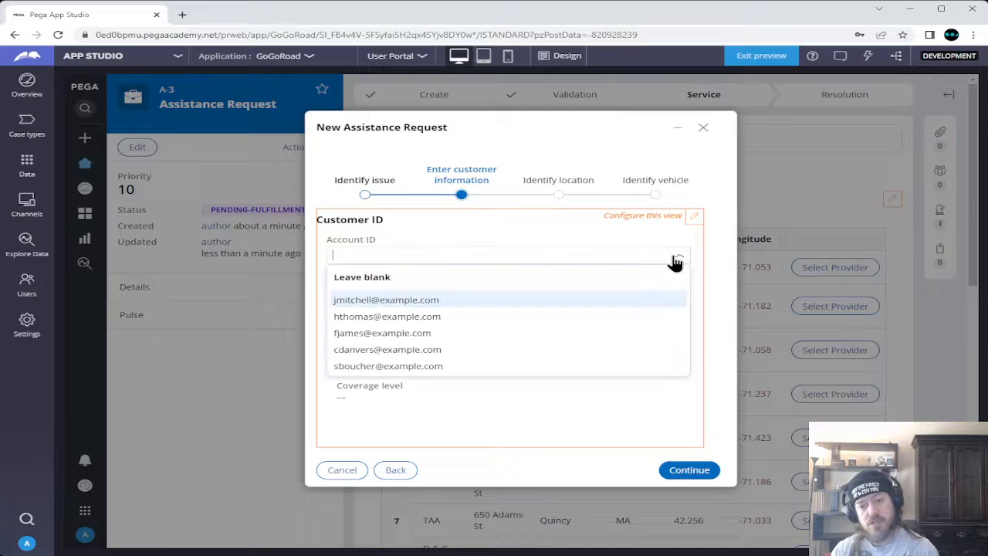
{"action": "left_click", "coordinate": [419, 317]}
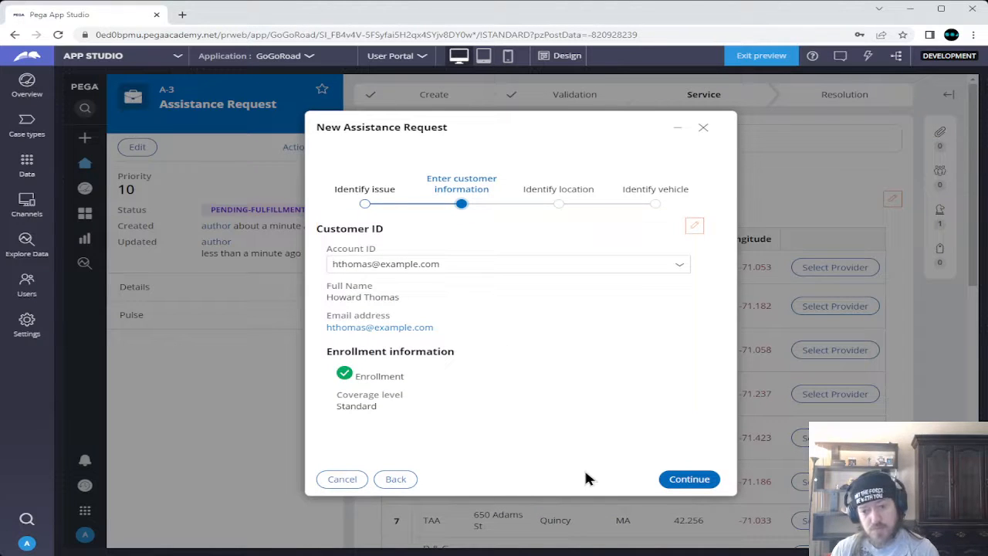
{"action": "left_click", "coordinate": [708, 480]}
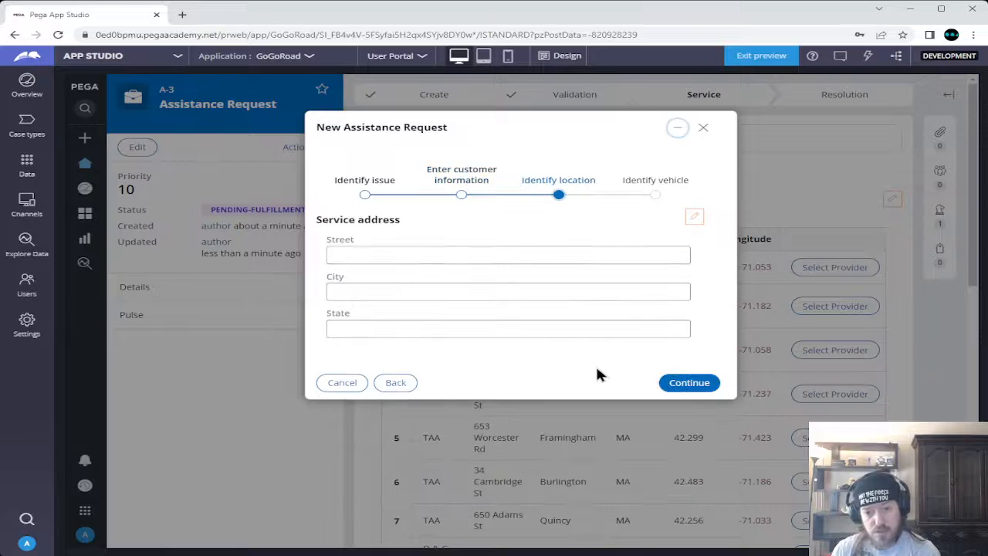
Enter the service location 1 City Hall Square, Boston, MA
{"action": "left_click", "coordinate": [491, 255]}
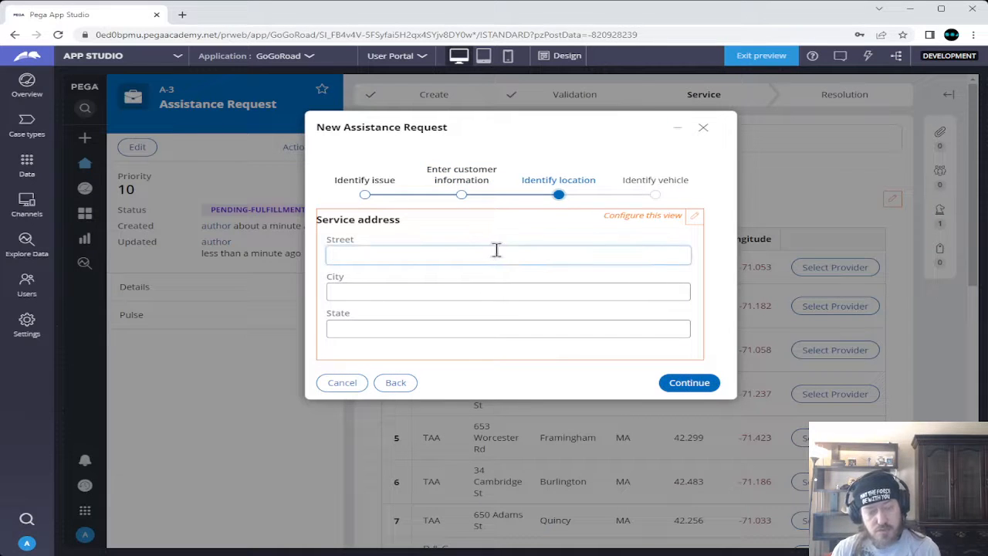
{"action": "type", "text": "1 "}
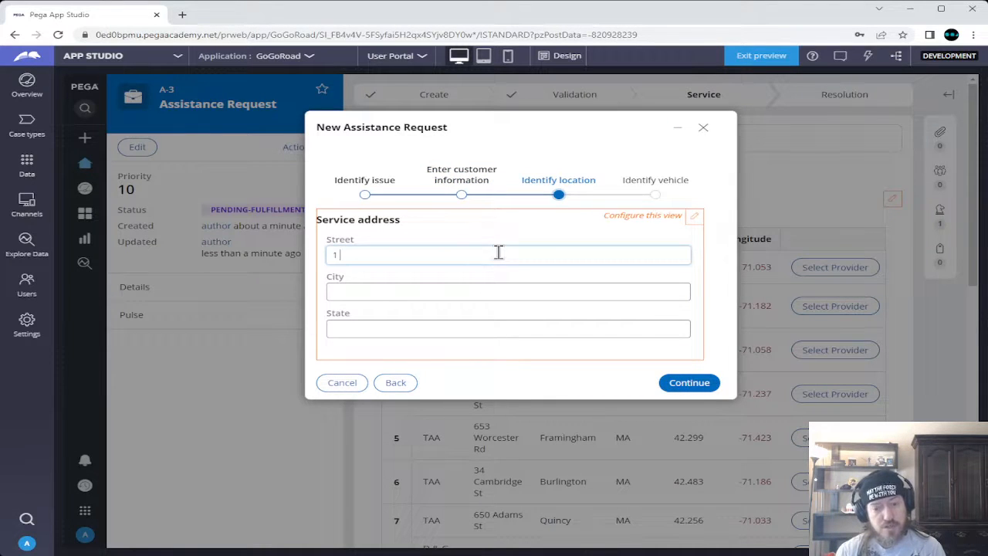
{"action": "type", "text": "City "}
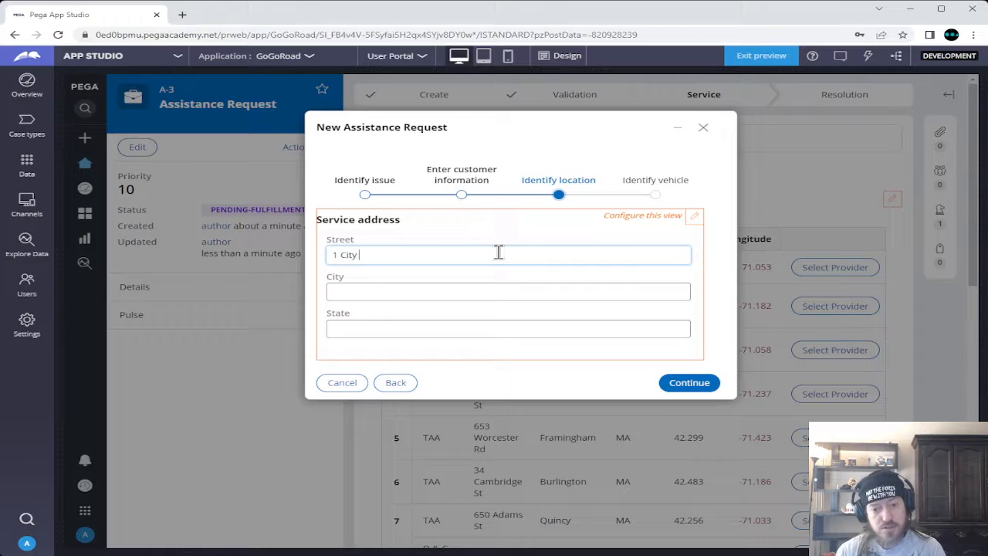
{"action": "type", "text": "Hall S"}
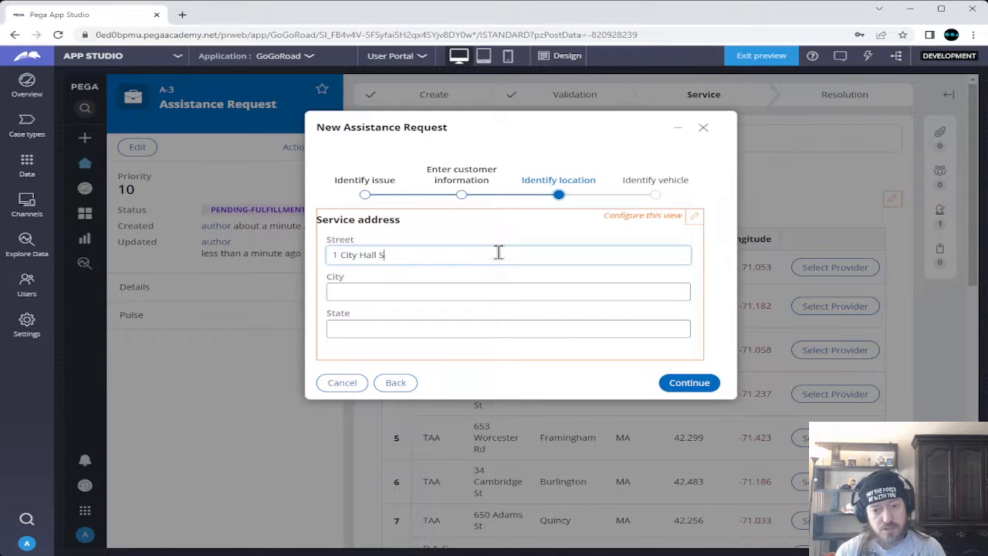
{"action": "type", "text": "quare"}
{"action": "key", "text": "Tab"}
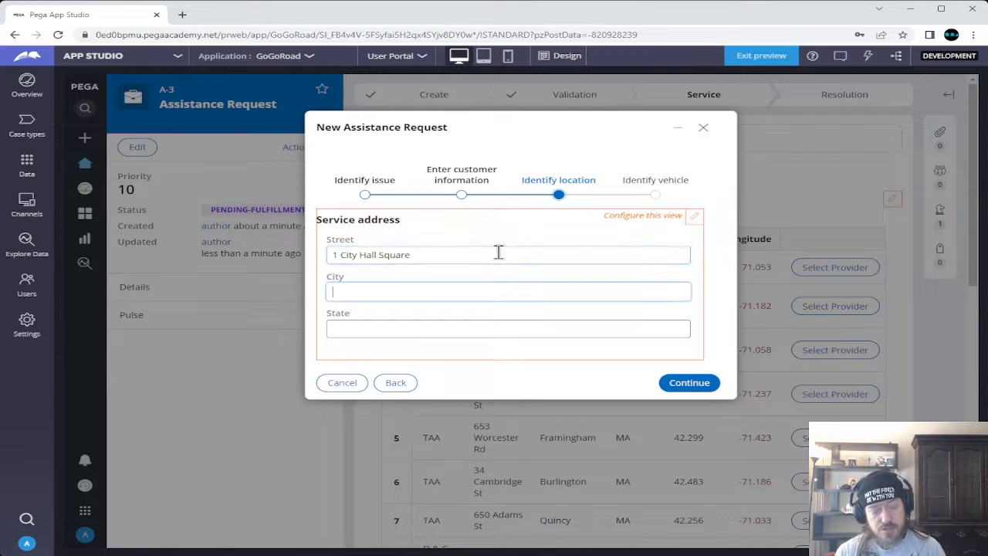
{"action": "type", "text": "Boston"}
{"action": "key", "text": "Tab"}
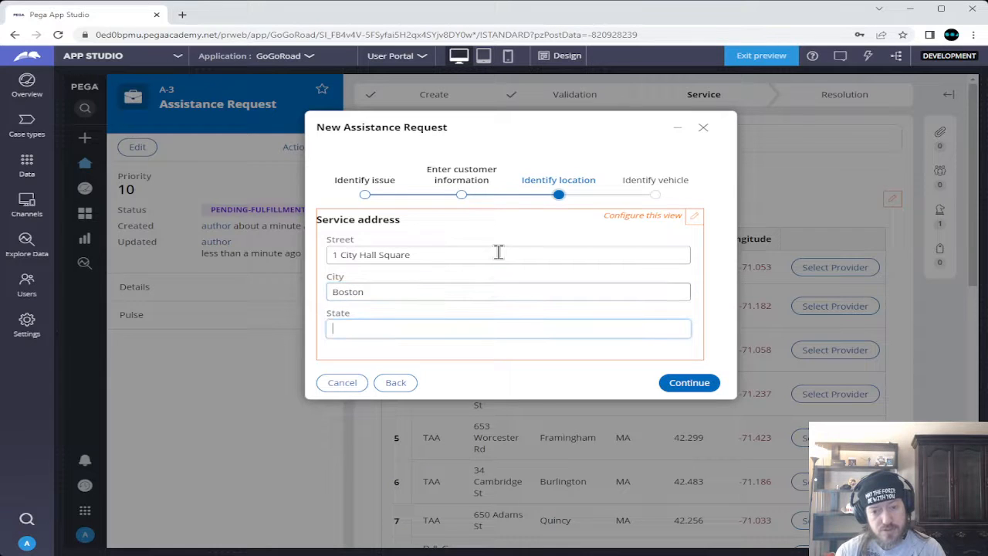
{"action": "type", "text": "MA"}
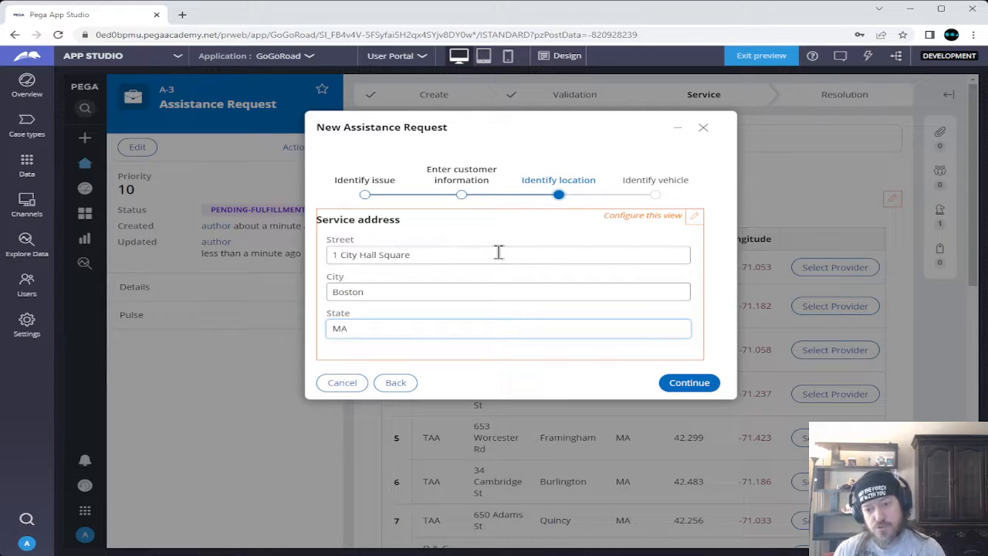
{"action": "left_click", "coordinate": [706, 384]}
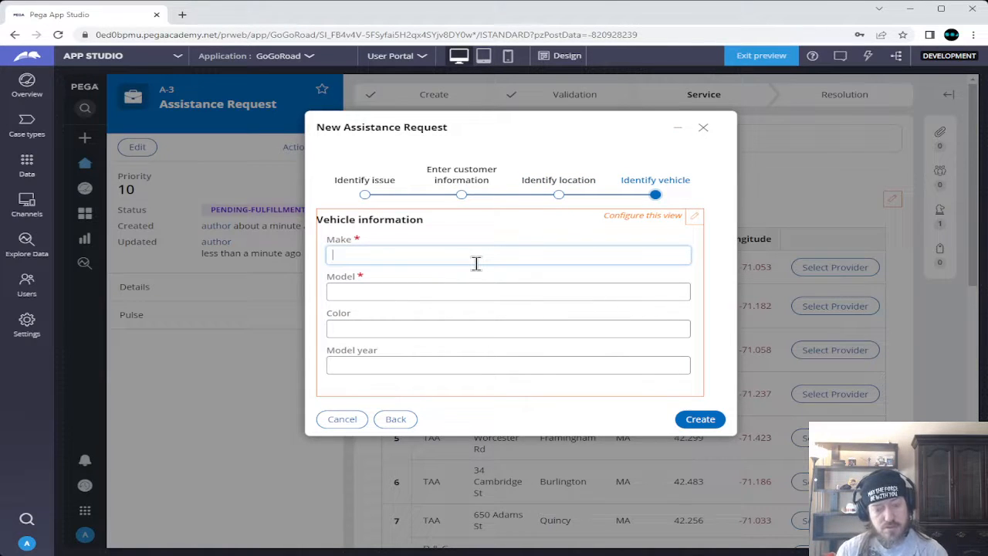
Enter the vehicle as a red 2022 Nissan Altima and create the request
{"action": "type", "text": "Nissan"}
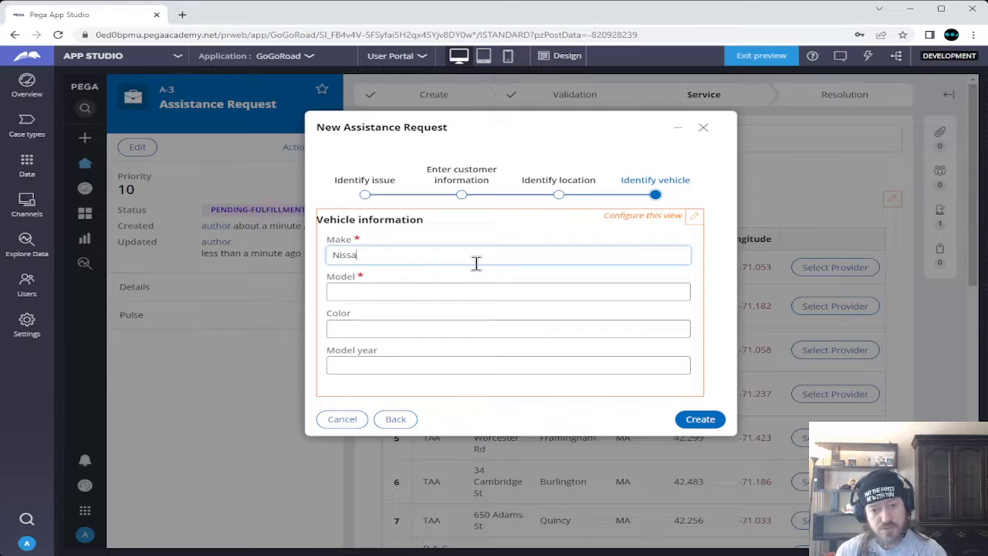
{"action": "key", "text": "Tab"}
{"action": "type", "text": "Altima"}
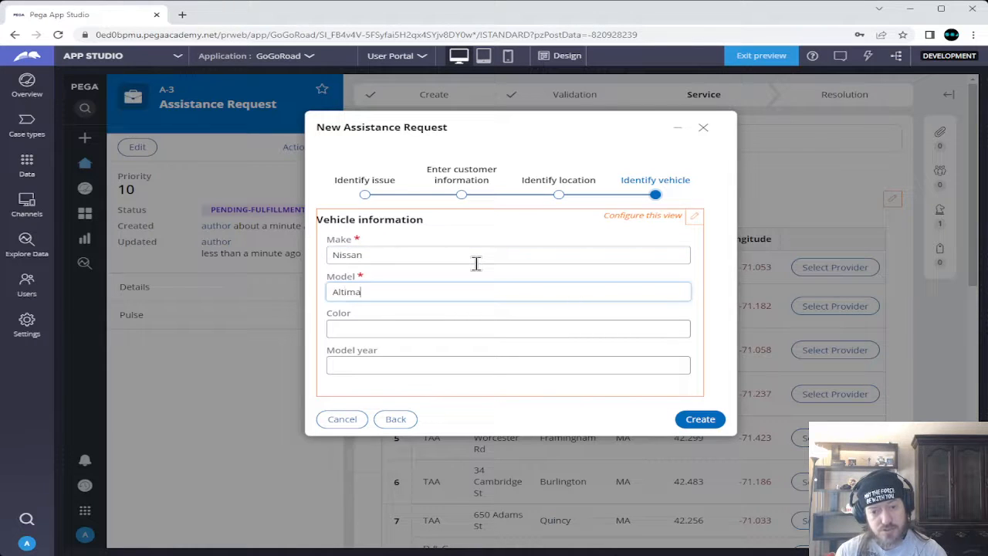
{"action": "key", "text": "Tab"}
{"action": "type", "text": "Red"}
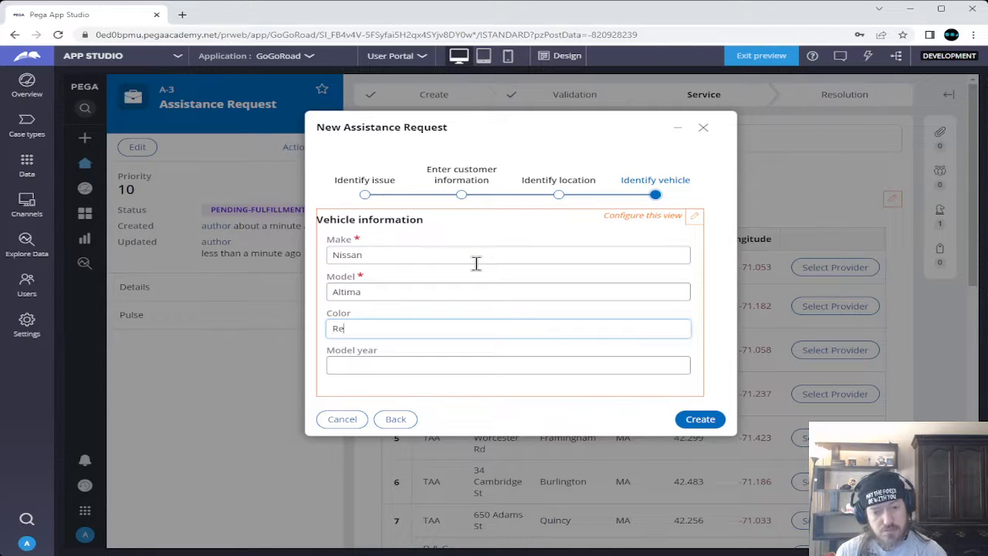
{"action": "key", "text": "Tab"}
{"action": "type", "text": "2022"}
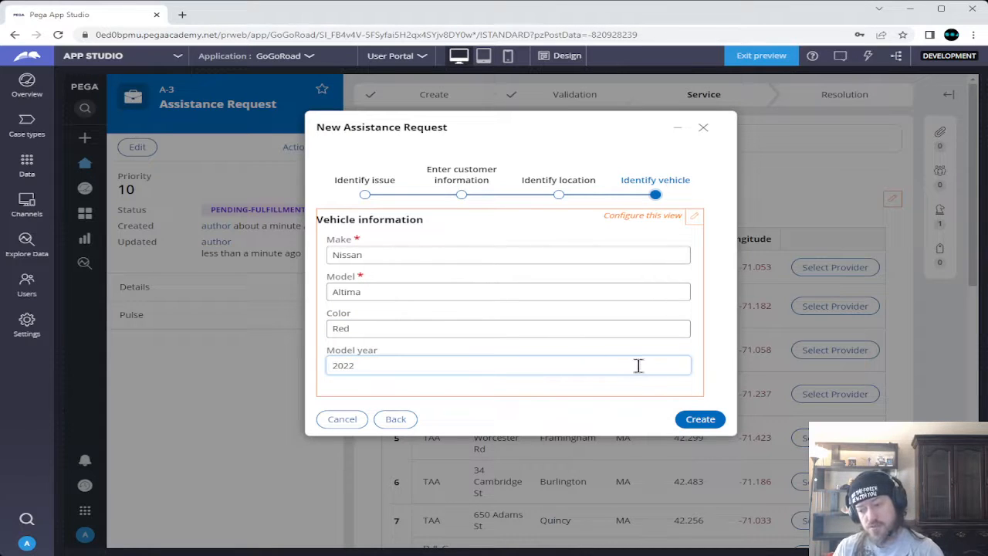
{"action": "left_click", "coordinate": [701, 417]}
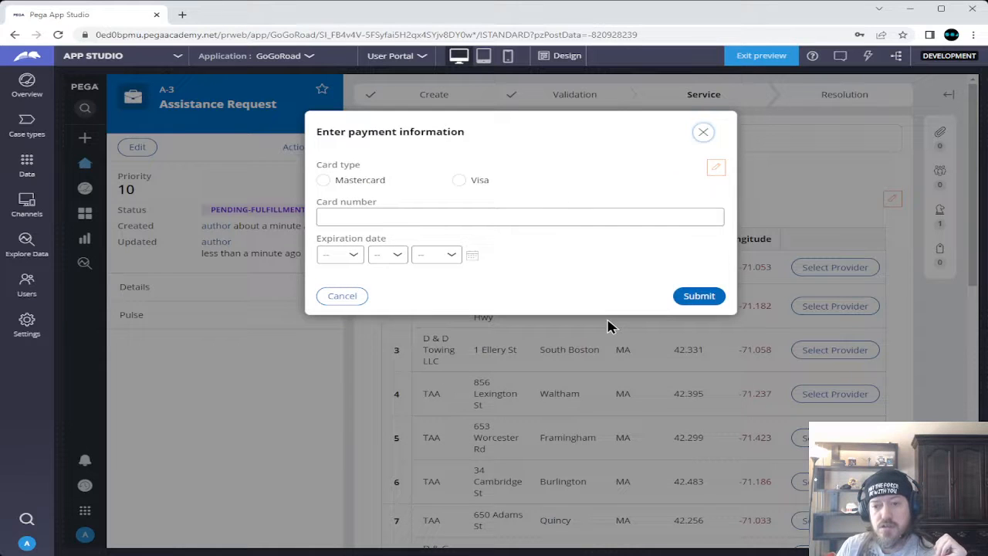
Set the card type to Mastercard and enter the card number
{"action": "left_click", "coordinate": [458, 179]}
{"action": "left_click", "coordinate": [323, 180]}
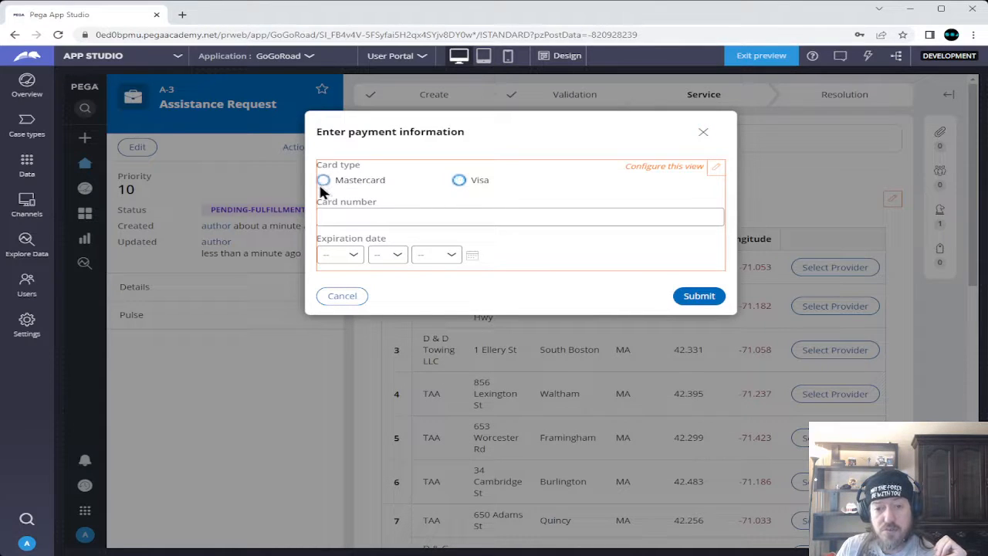
{"action": "left_click", "coordinate": [360, 218]}
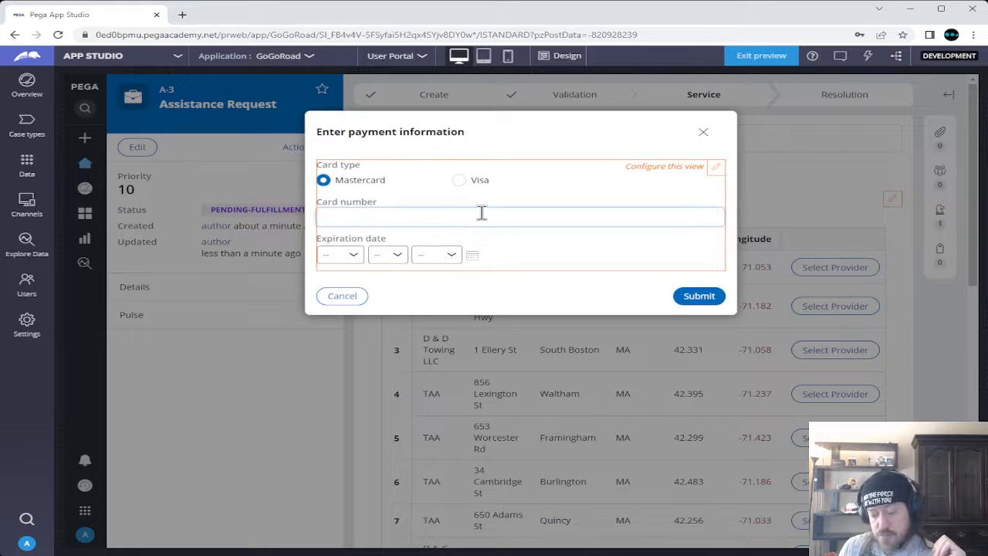
{"action": "type", "text": "1234"}
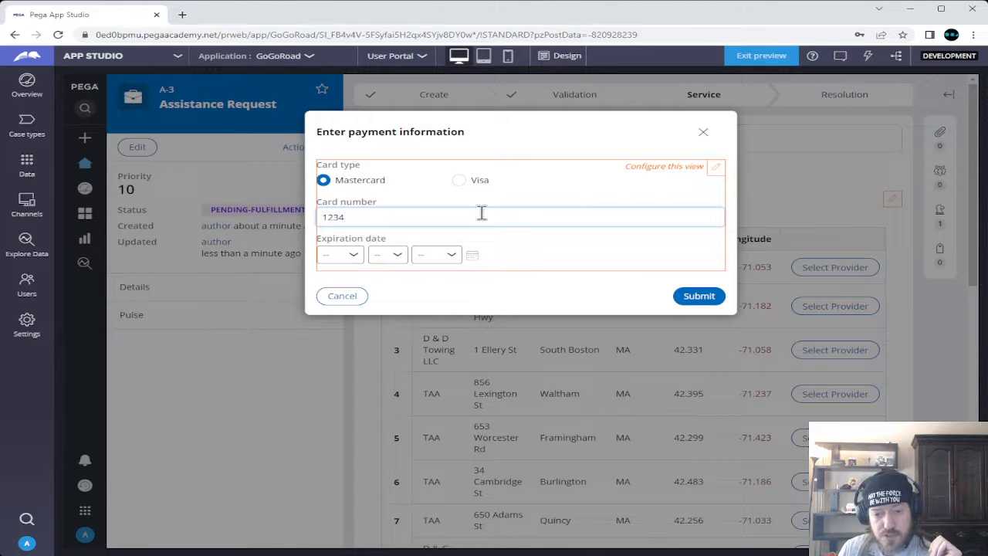
{"action": "type", "text": "5678"}
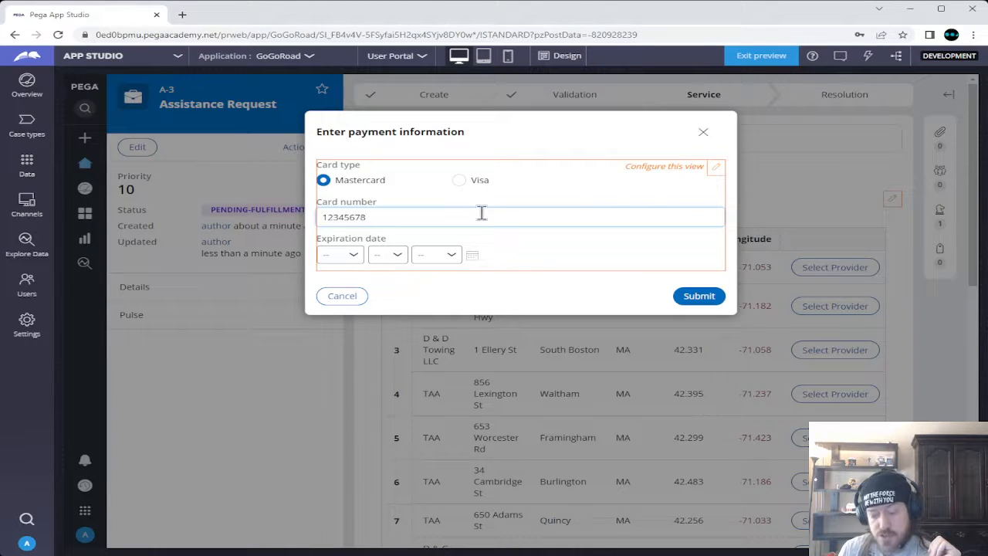
{"action": "type", "text": "90132"}
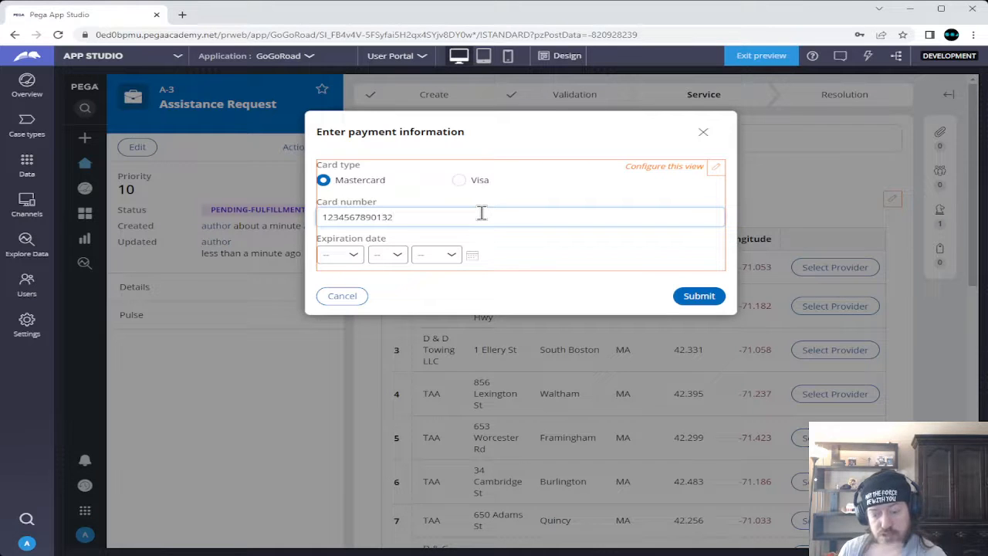
{"action": "type", "text": "456"}
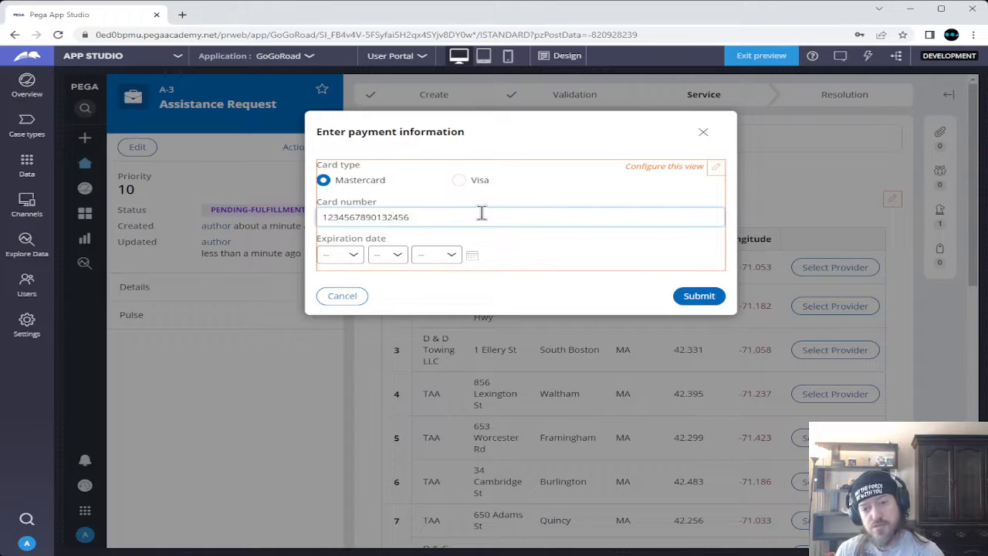
Set the expiration date to Jan 1 2029 and submit the payment information
{"action": "left_click", "coordinate": [342, 257]}
{"action": "left_click", "coordinate": [349, 279]}
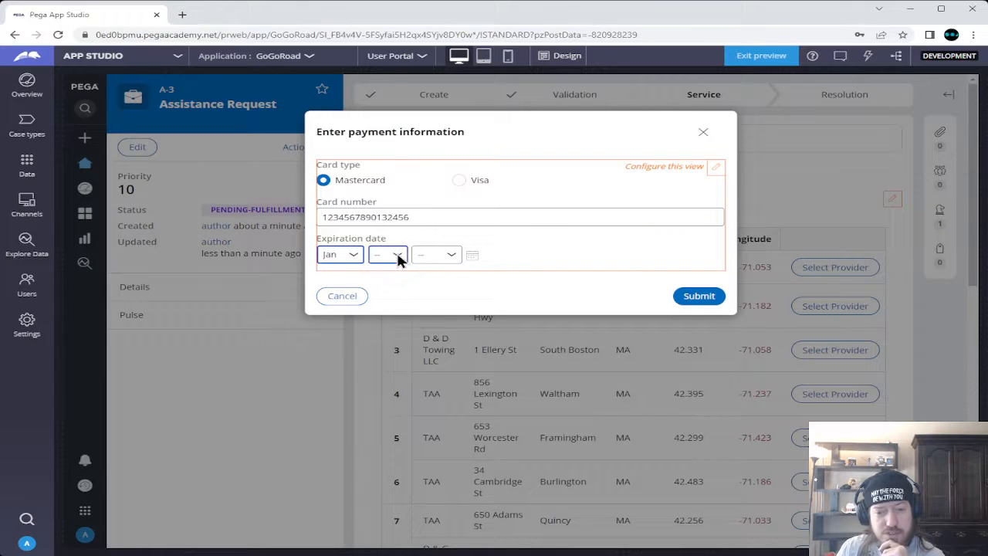
{"action": "left_click", "coordinate": [396, 258]}
{"action": "left_click", "coordinate": [389, 278]}
{"action": "left_click", "coordinate": [438, 255]}
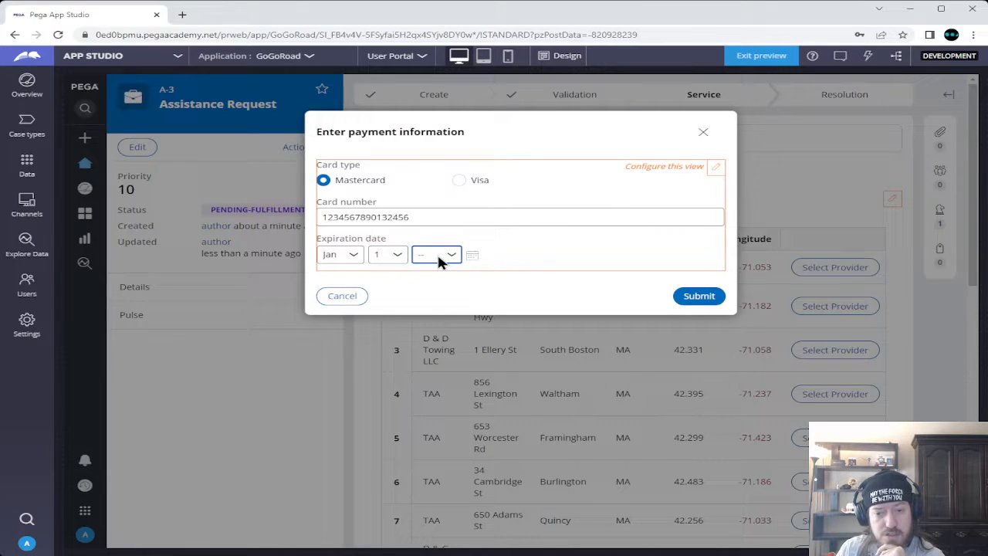
{"action": "left_click", "coordinate": [429, 361]}
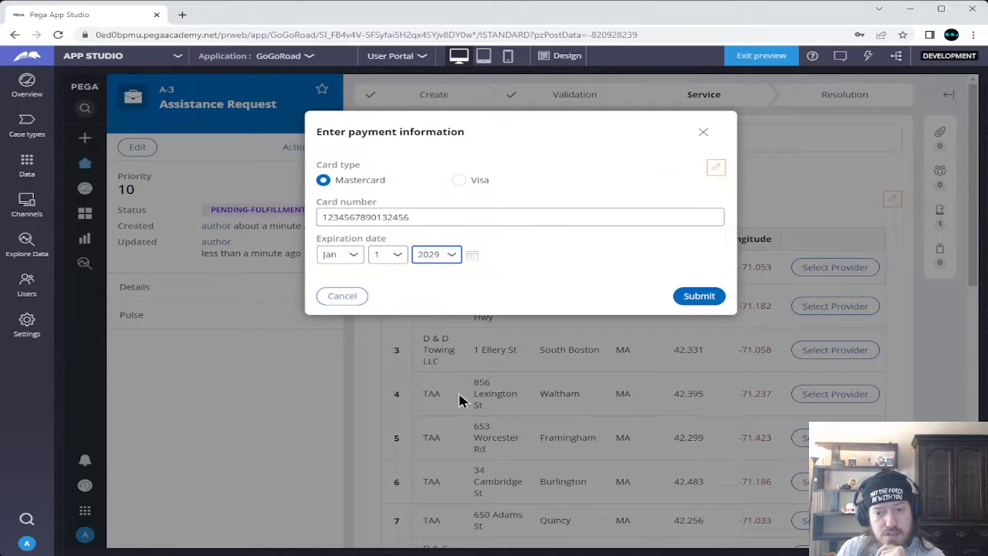
{"action": "left_click", "coordinate": [698, 296]}
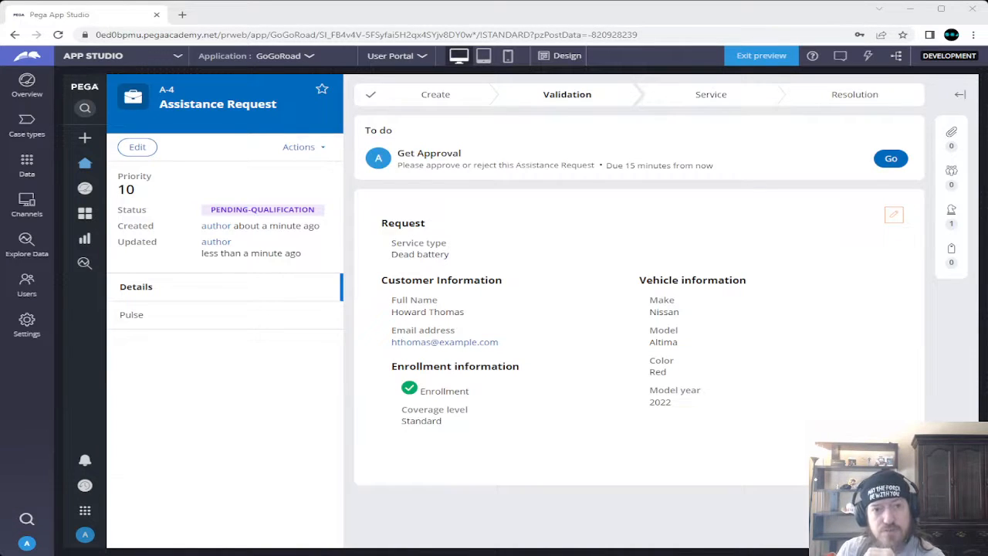
Open the Get Approval task and write a note about trying again for a different result
{"action": "left_click", "coordinate": [87, 16]}
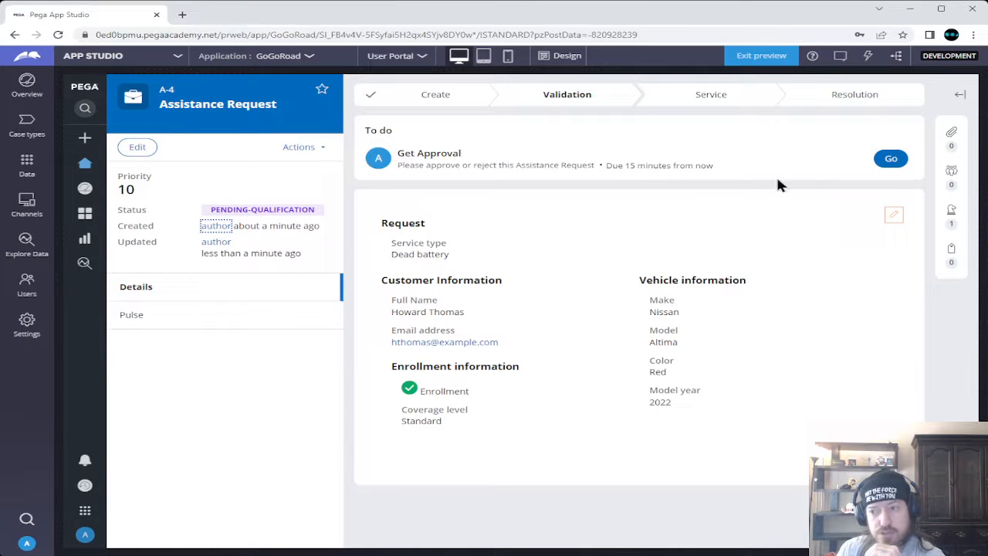
{"action": "left_click", "coordinate": [893, 159]}
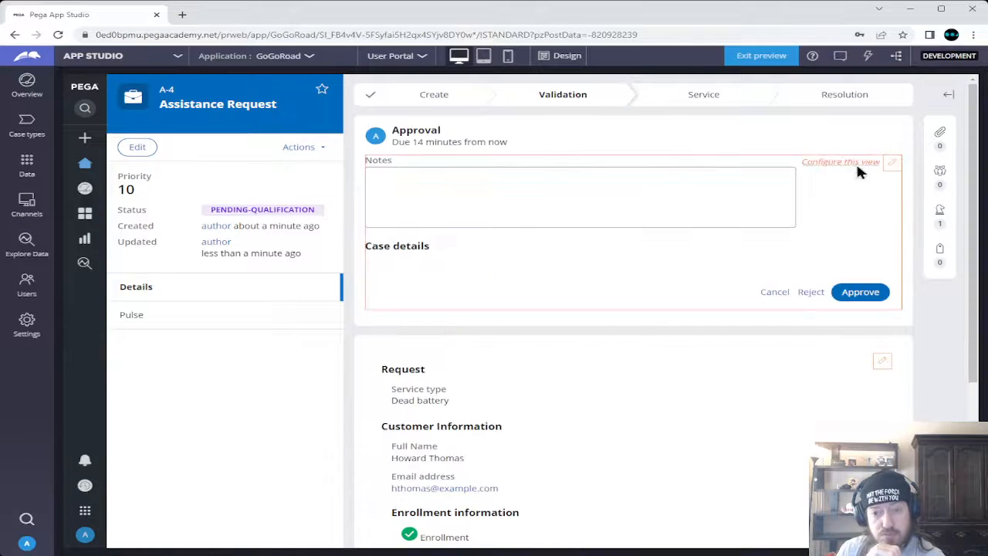
{"action": "left_click", "coordinate": [514, 194]}
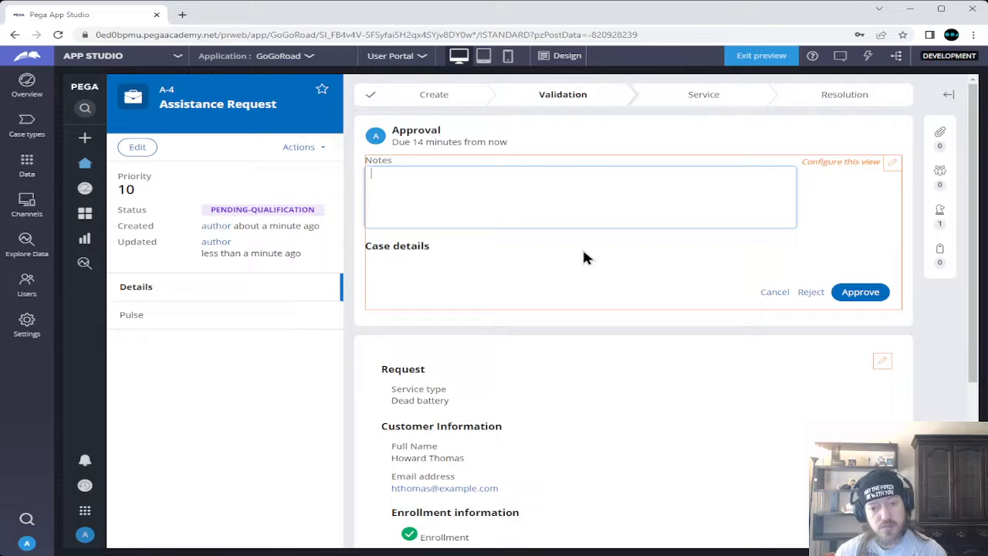
{"action": "type", "text": "Tryin"}
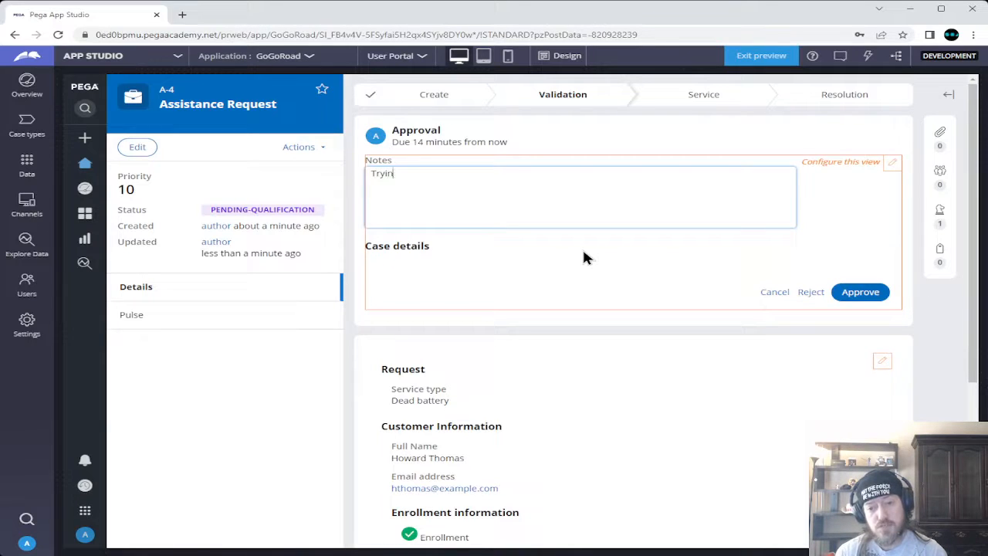
{"action": "type", "text": "g again"}
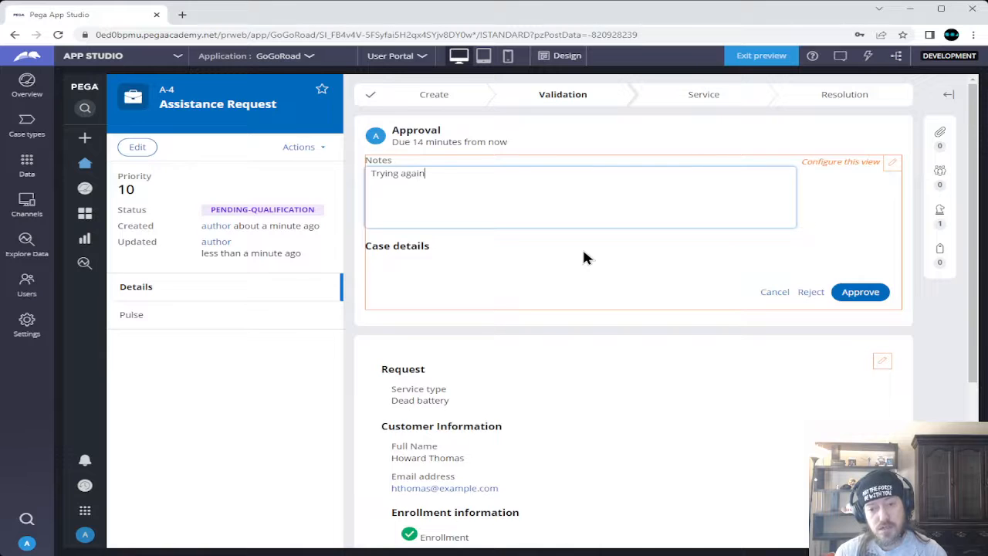
{"action": "type", "text": " to see "}
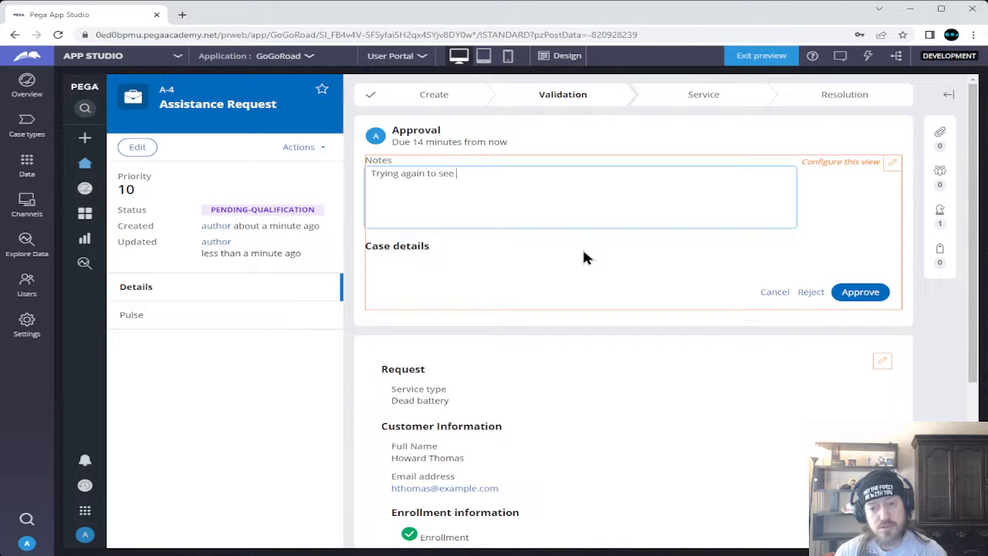
{"action": "type", "text": "if diff"}
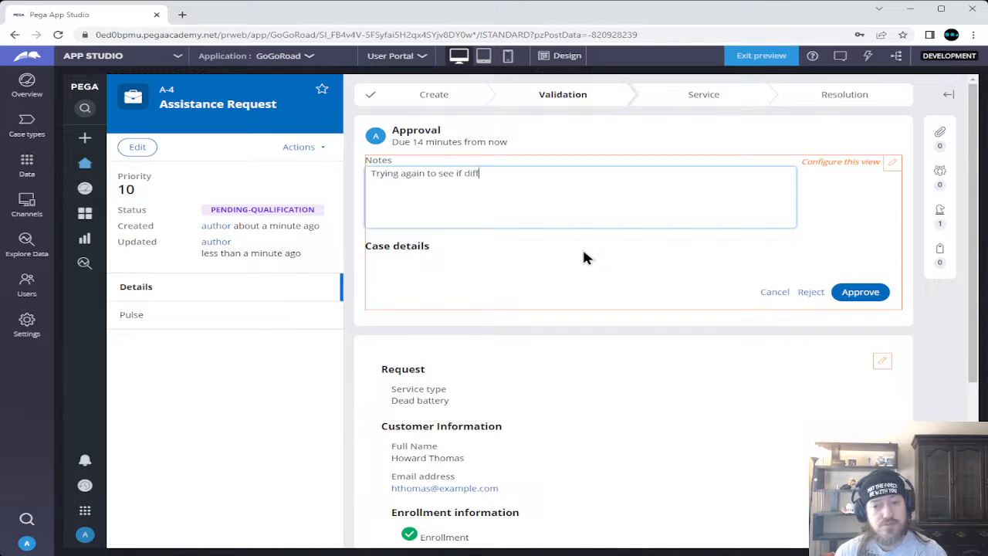
{"action": "type", "text": "erent choices"}
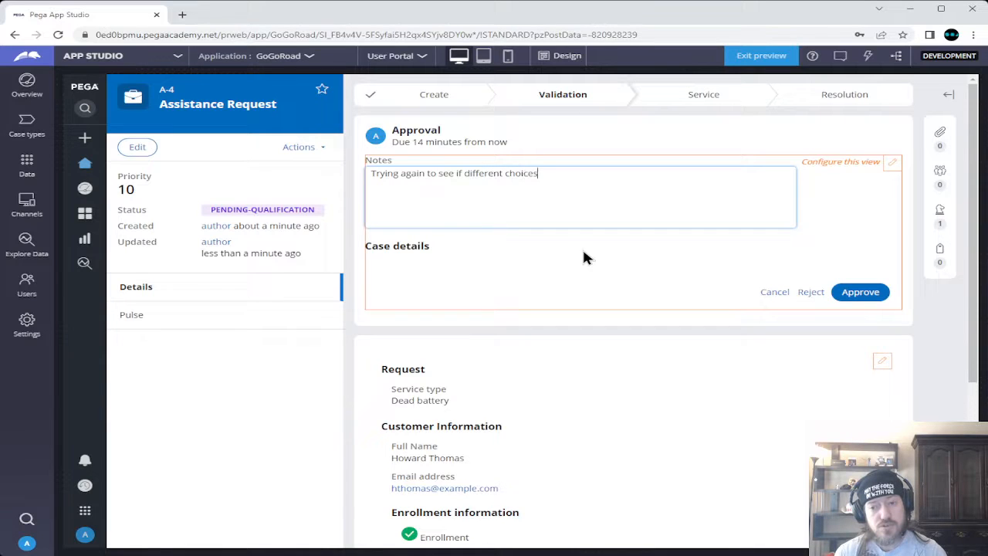
{"action": "type", "text": " comes "}
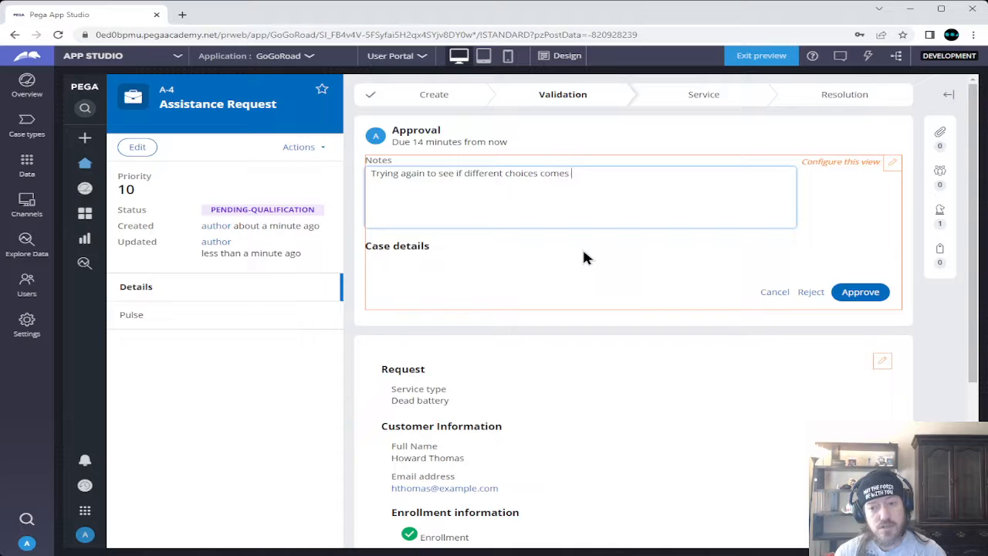
{"action": "type", "text": "up with a differ"}
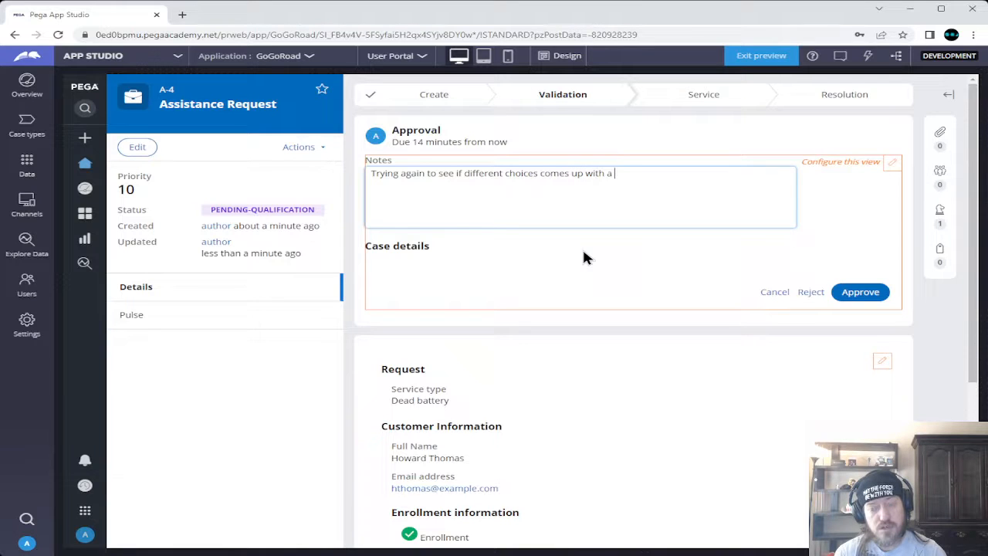
{"action": "type", "text": "ent "}
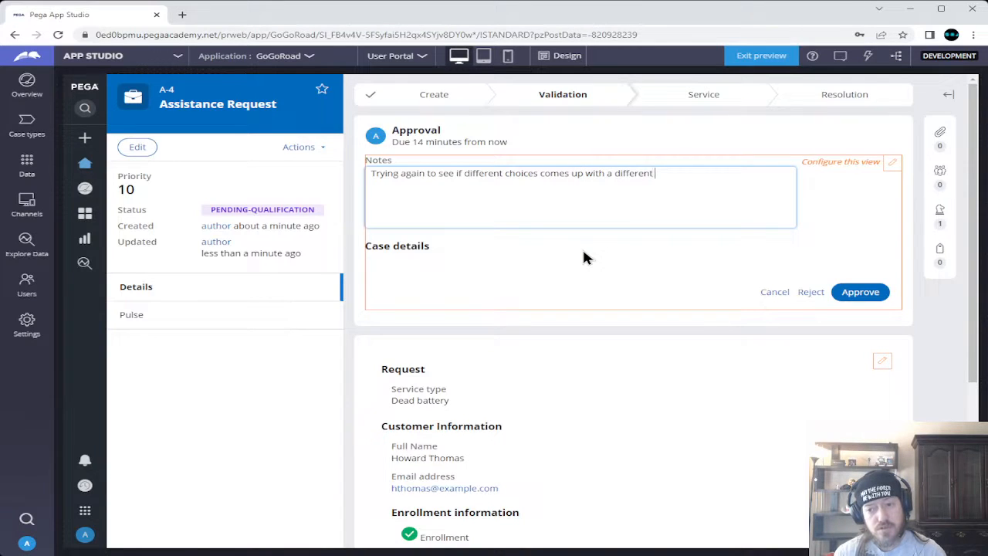
{"action": "type", "text": "result"}
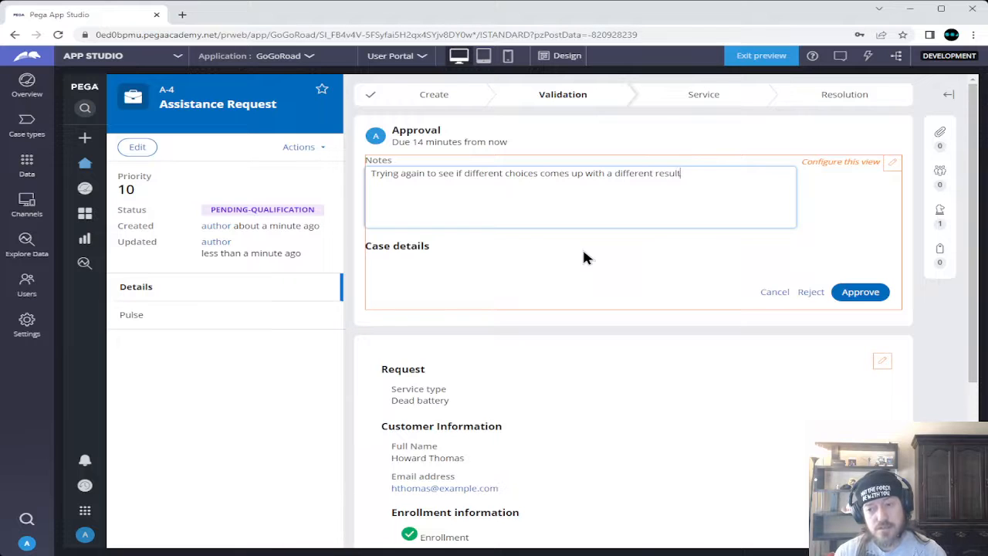
{"action": "type", "text": "..."}
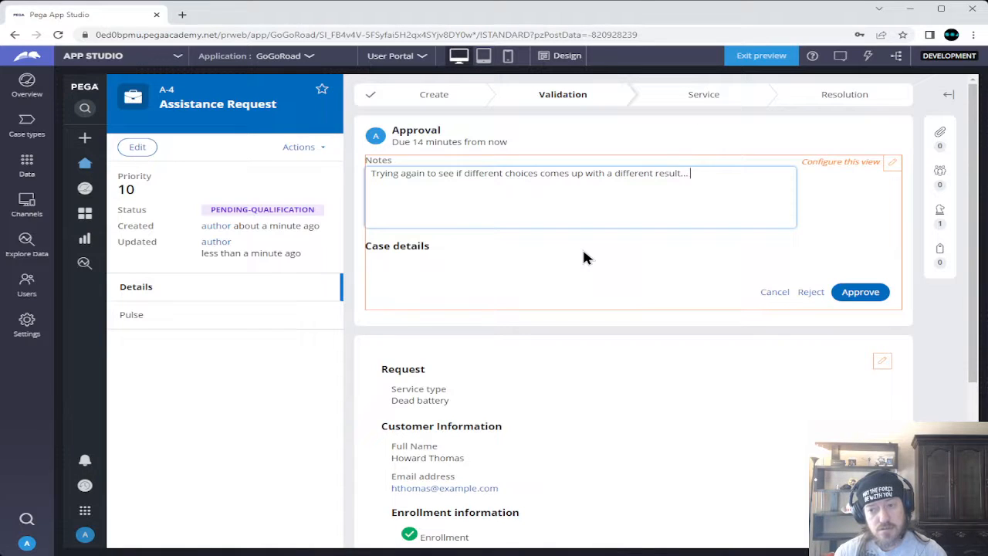
{"action": "type", "text": " I am ir"}
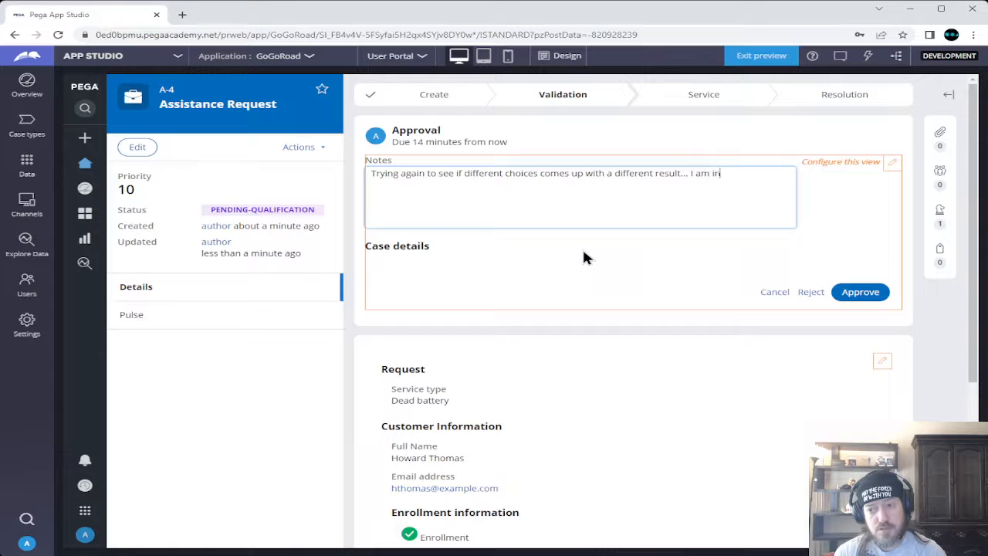
{"action": "key", "text": "BackSpace"}
{"action": "type", "text": "nsane."}
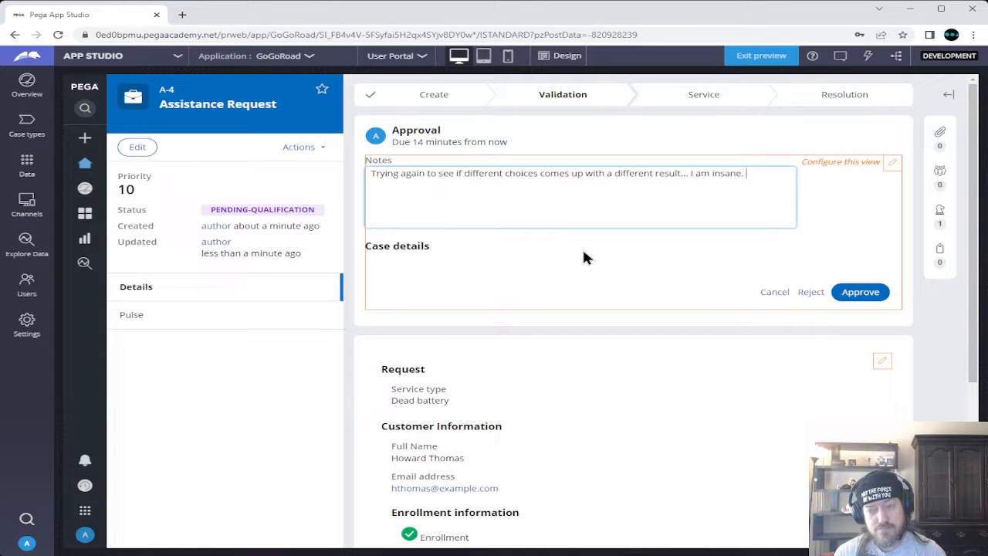
{"action": "type", "text": " :-)"}
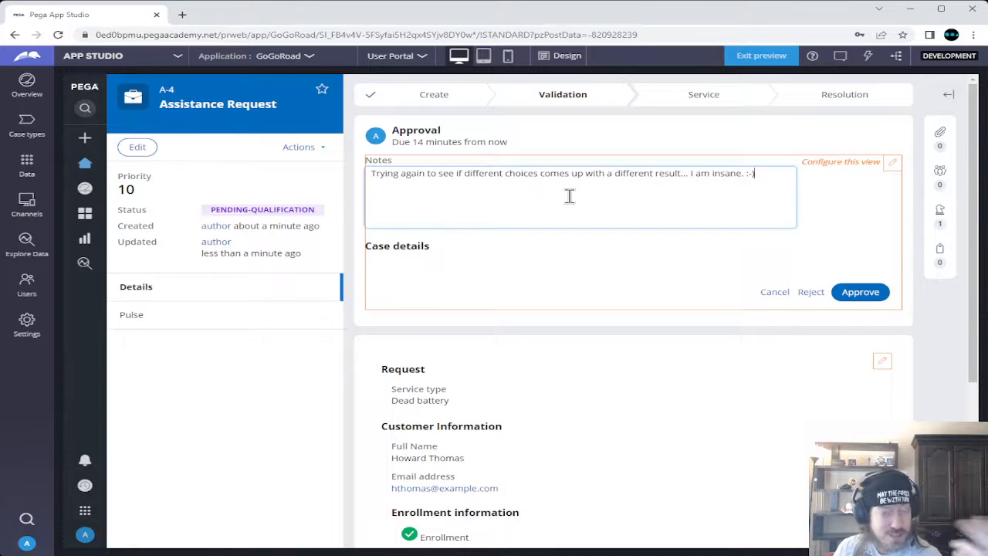
Approve the request and pick provider TAA at 125 High St, Boston
{"action": "left_click", "coordinate": [857, 293]}
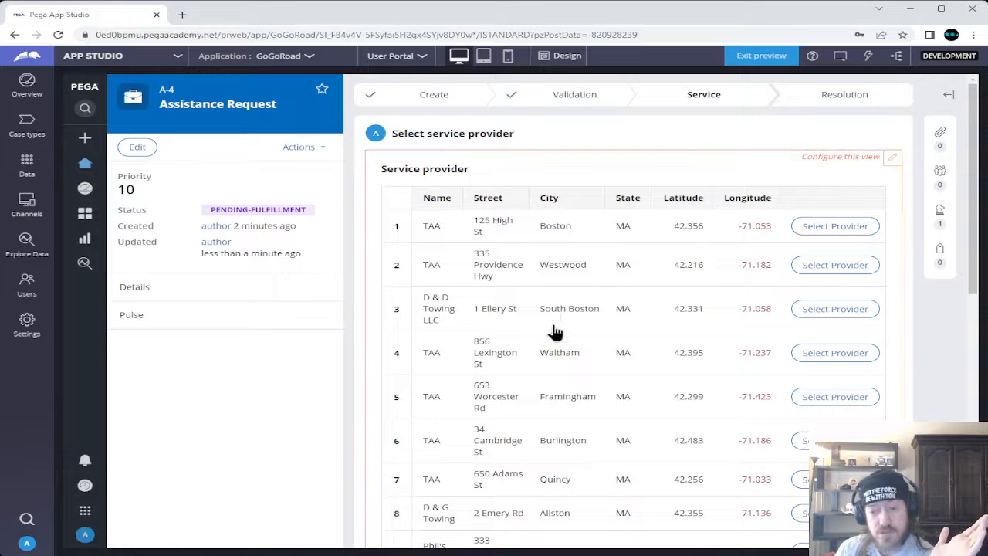
{"action": "scroll", "coordinate": [585, 300], "scroll_direction": "down", "scroll_amount": 3}
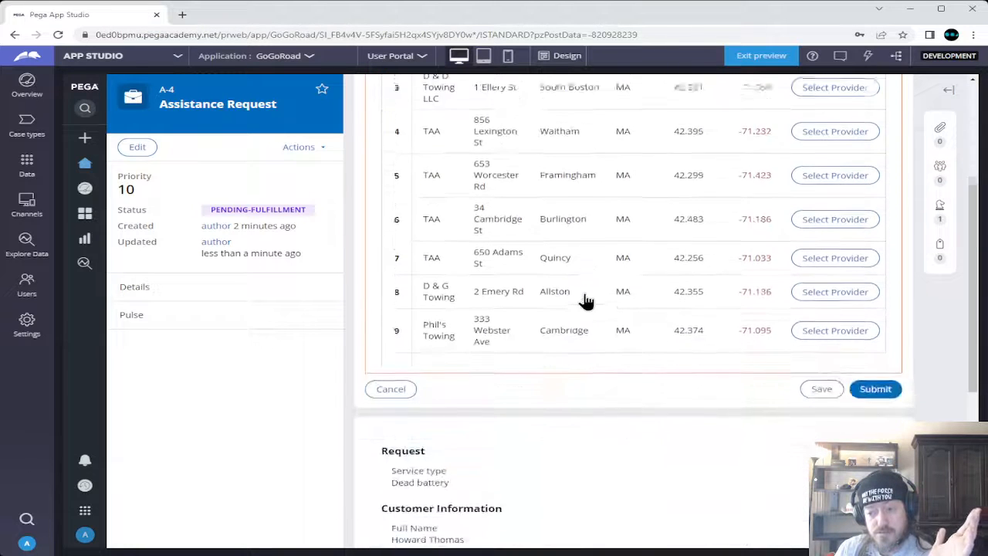
{"action": "scroll", "coordinate": [587, 301], "scroll_direction": "down", "scroll_amount": 1}
{"action": "scroll", "coordinate": [587, 301], "scroll_direction": "up", "scroll_amount": 1}
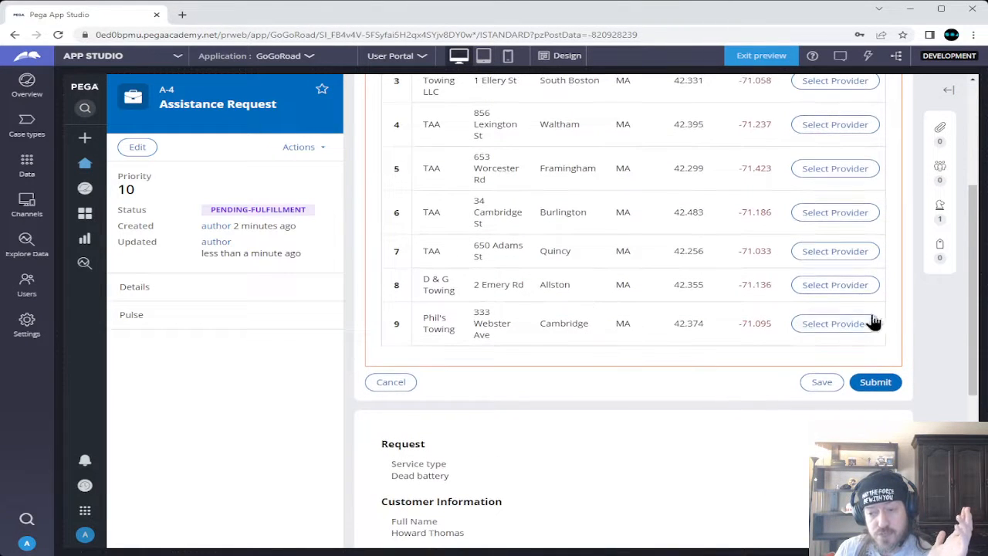
{"action": "scroll", "coordinate": [823, 329], "scroll_direction": "up", "scroll_amount": 3}
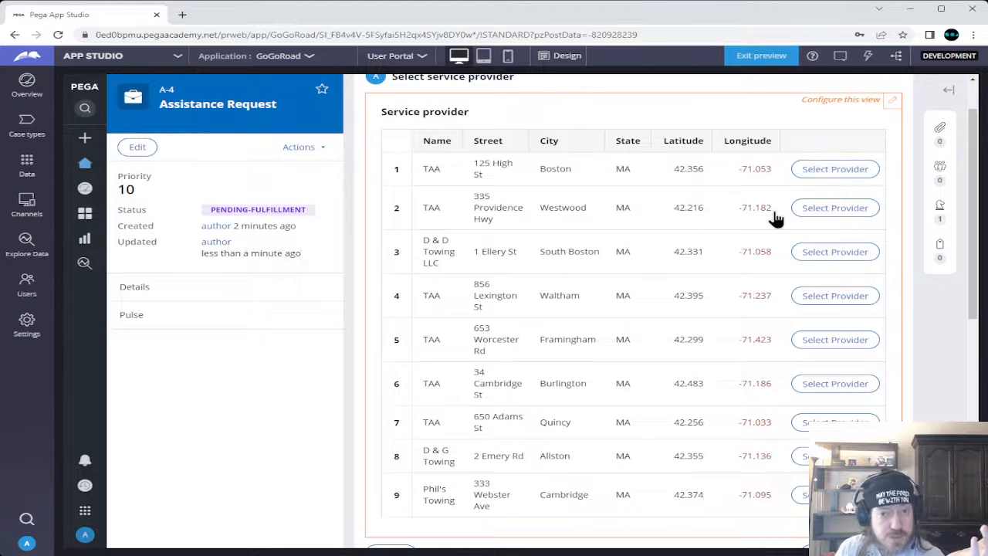
{"action": "scroll", "coordinate": [774, 219], "scroll_direction": "up", "scroll_amount": 1}
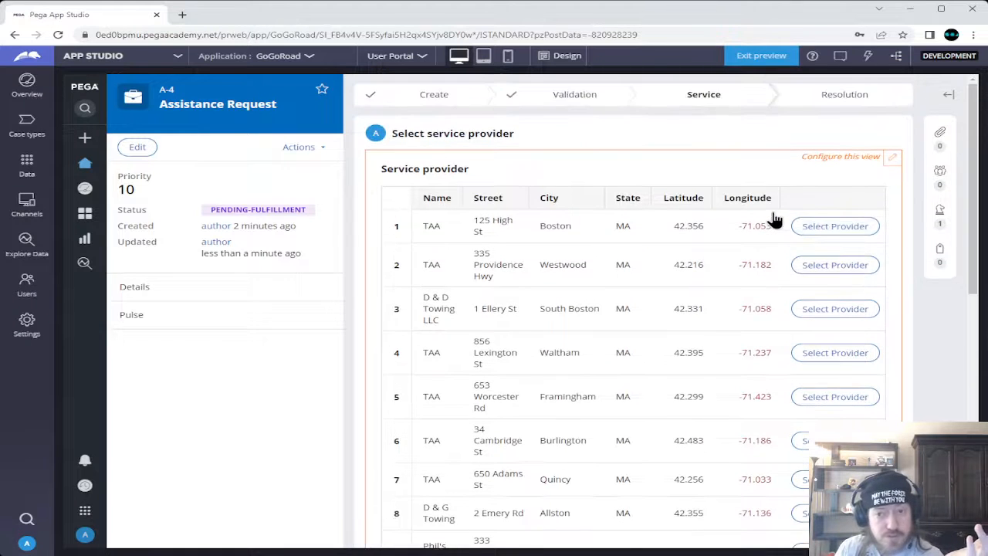
{"action": "left_click", "coordinate": [832, 232]}
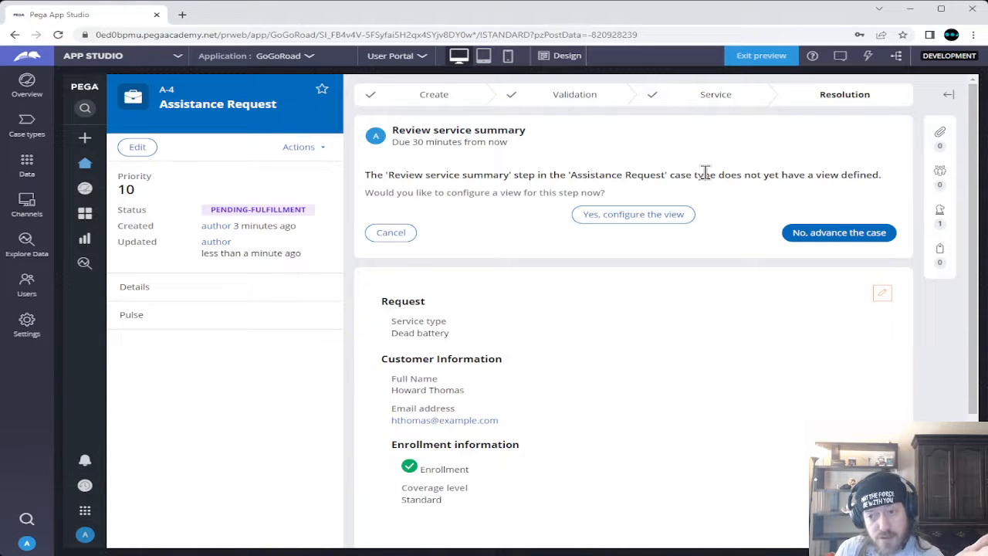
Advance case A-4 past Review service summary without configuring a view
{"action": "left_click", "coordinate": [829, 235]}
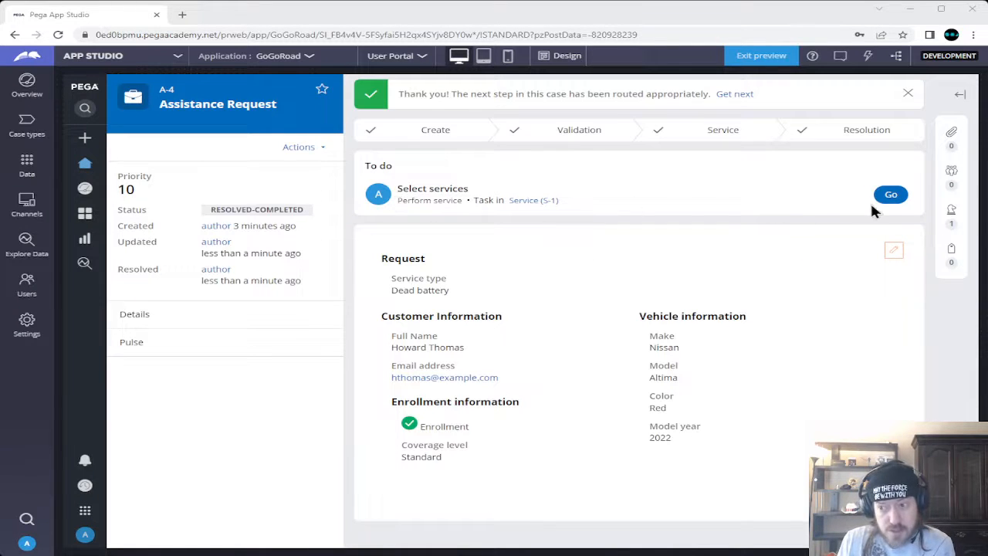
Start the Select services task for Service case S-1 from the To do list
{"action": "left_click", "coordinate": [890, 195]}
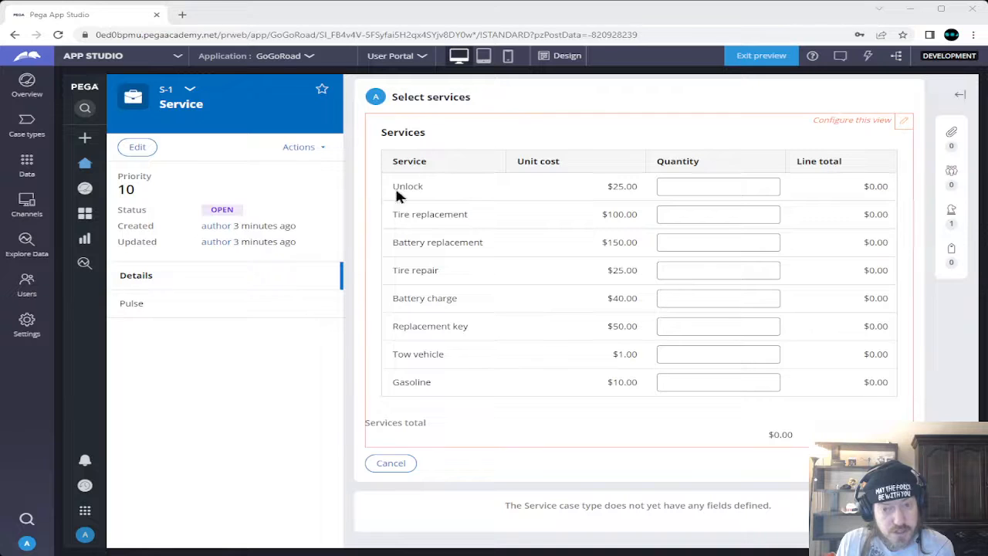
{"action": "left_click", "coordinate": [534, 92]}
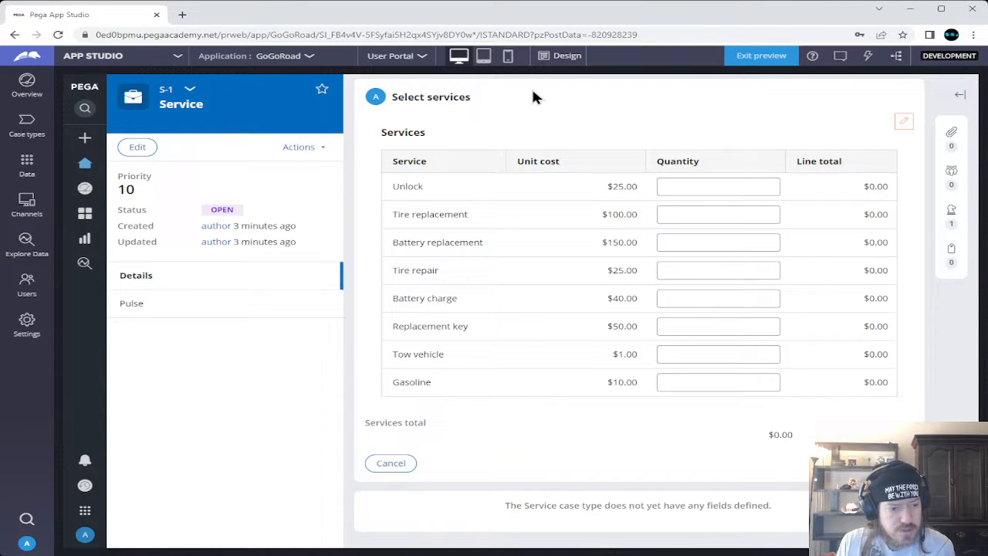
Expand the S-1 case header to reveal its parent case
{"action": "left_click", "coordinate": [190, 92]}
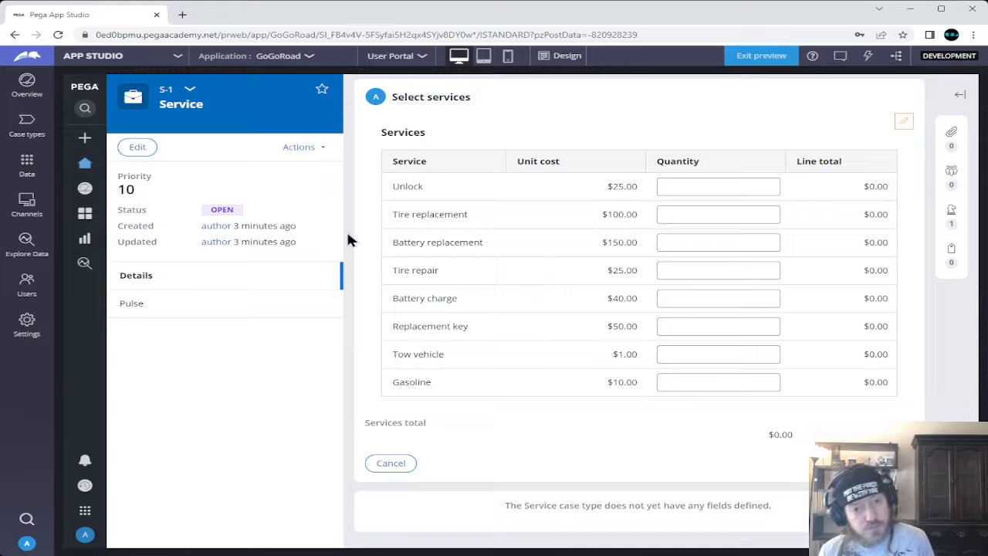
{"action": "left_click", "coordinate": [186, 91]}
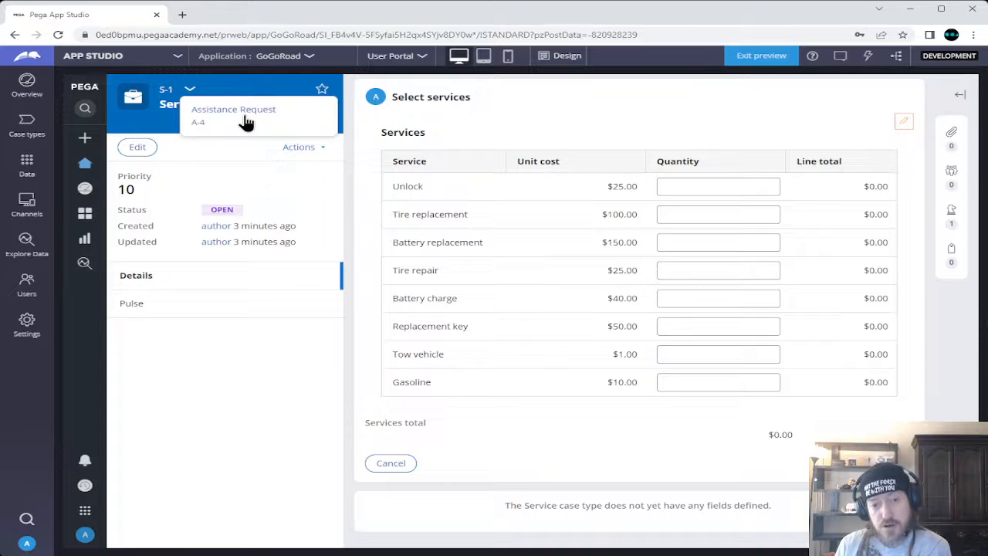
{"action": "left_click", "coordinate": [179, 140]}
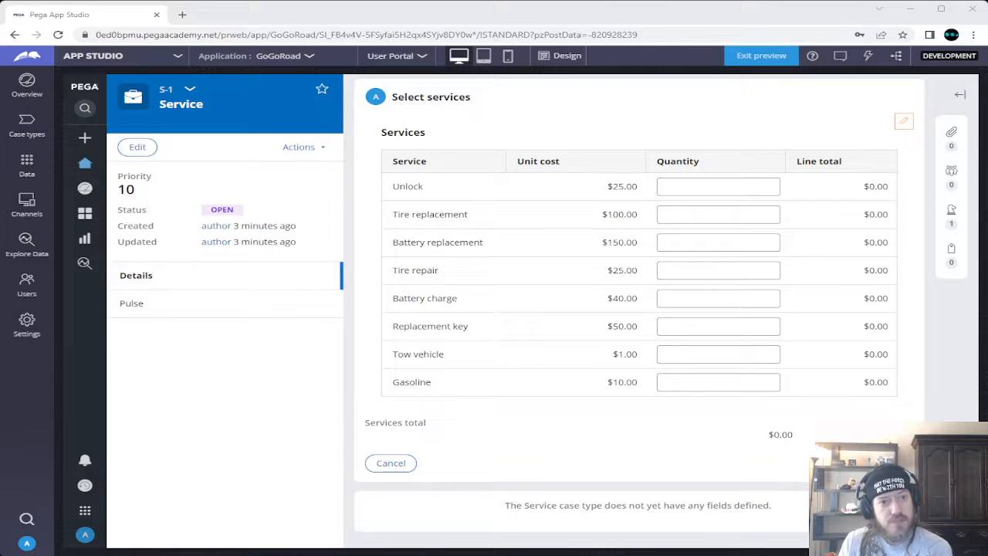
Expand the S-1 header chevron to display parent case Assistance Request A-4
{"action": "left_click", "coordinate": [81, 20]}
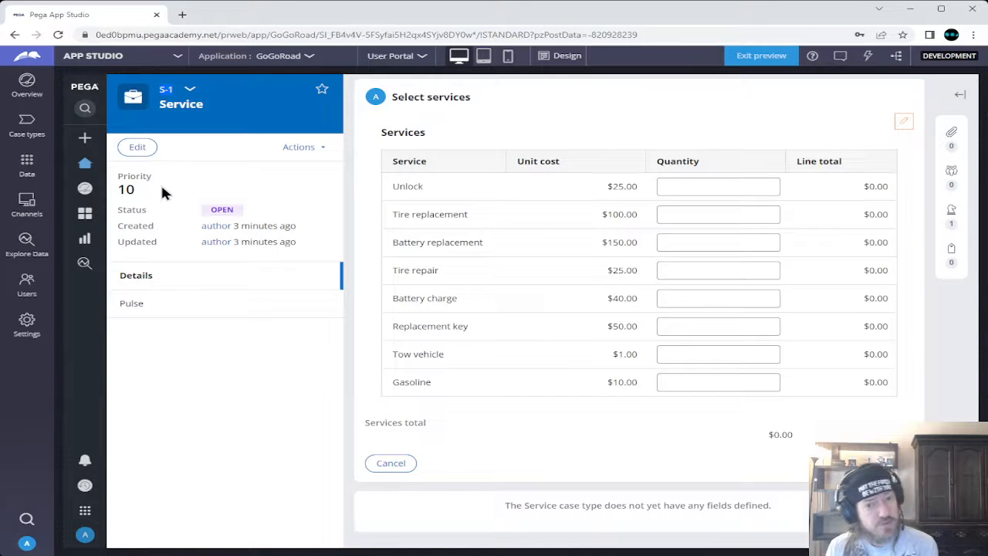
{"action": "left_click", "coordinate": [196, 90]}
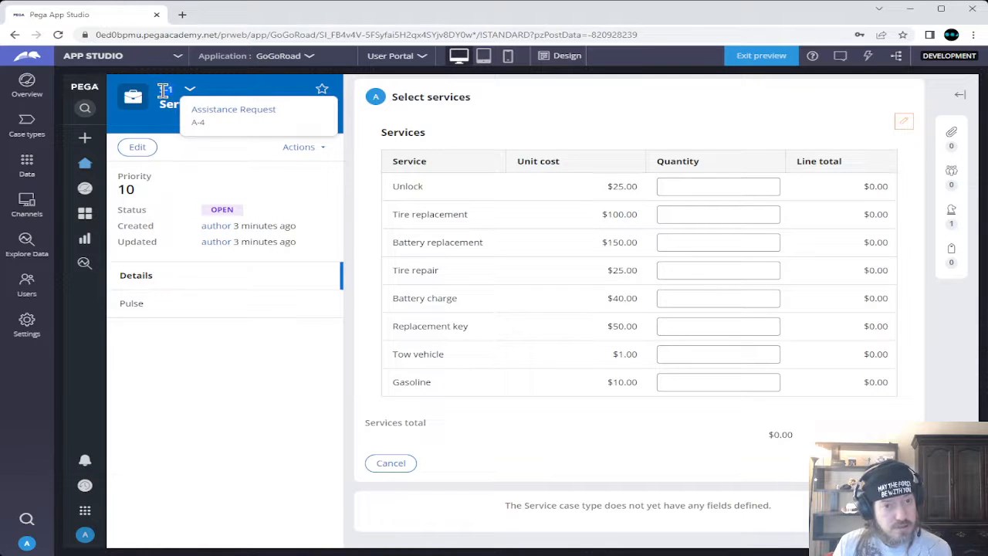
{"action": "left_click", "coordinate": [166, 118]}
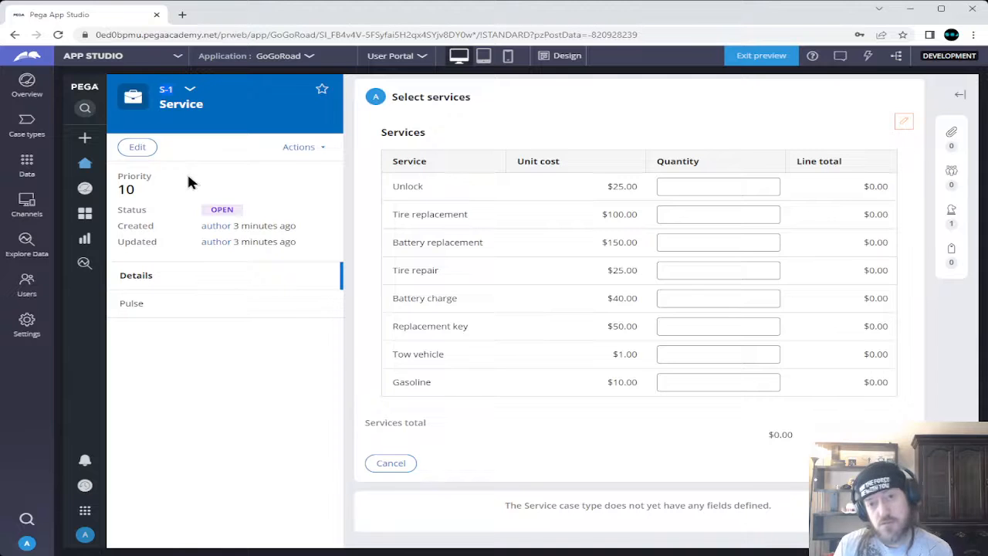
{"action": "left_click", "coordinate": [189, 89]}
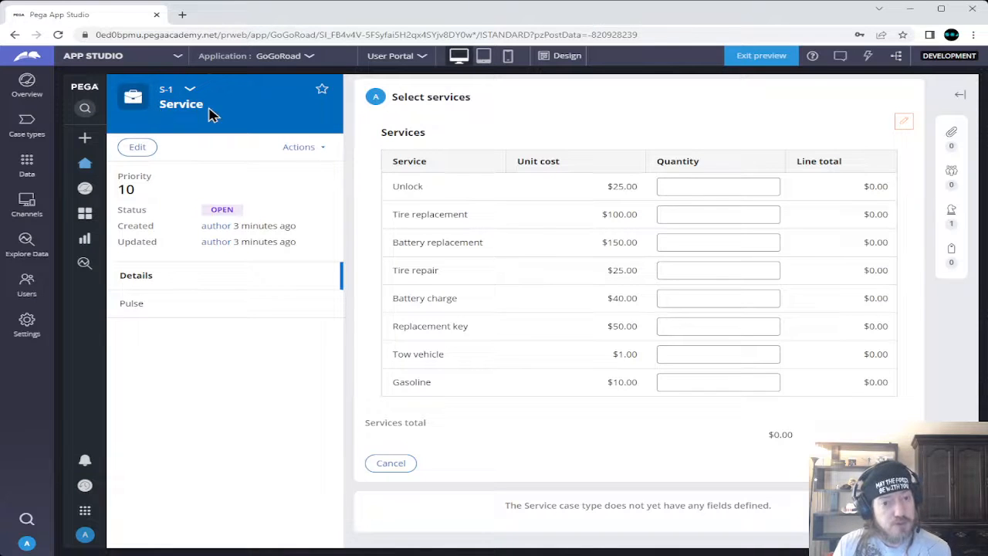
{"action": "double_click", "coordinate": [171, 105]}
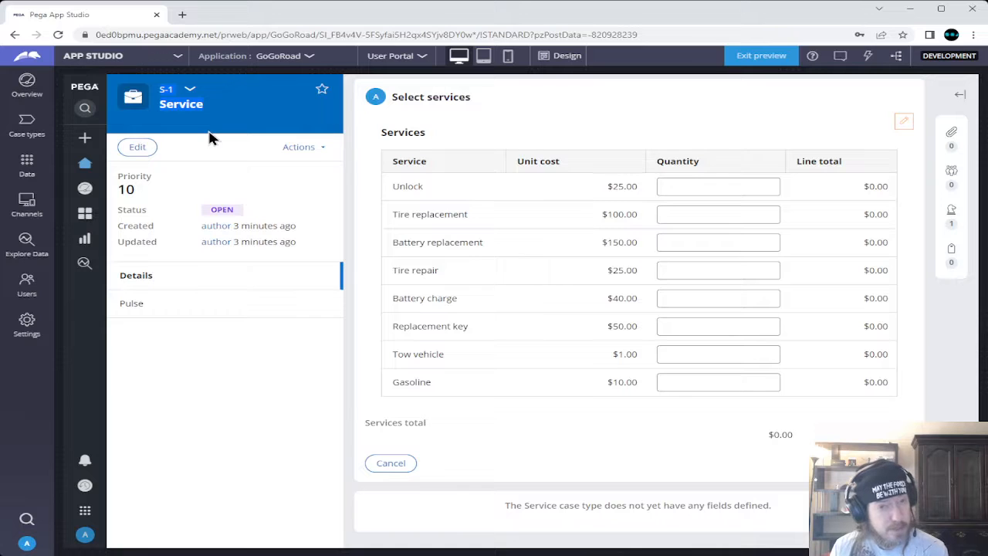
{"action": "left_click", "coordinate": [202, 138]}
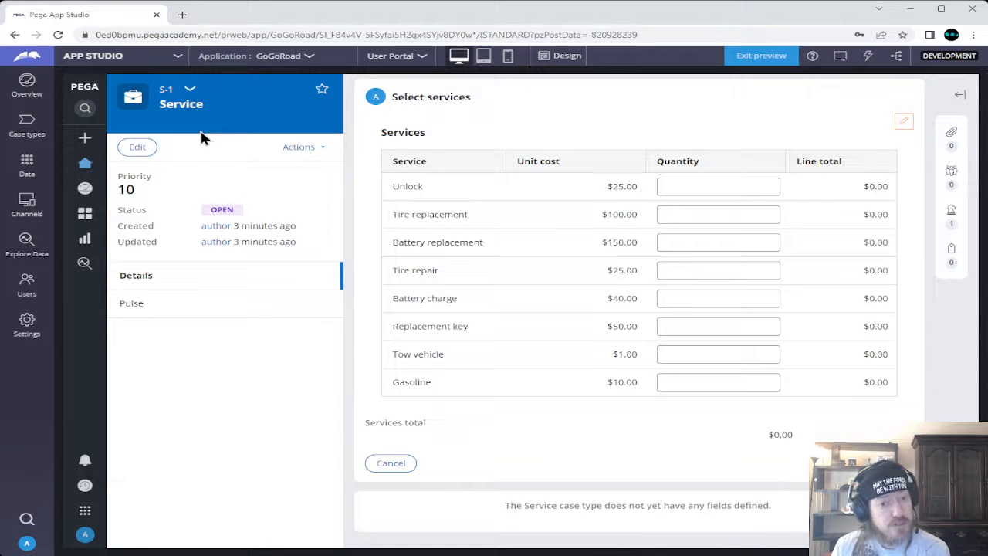
{"action": "left_click", "coordinate": [192, 90]}
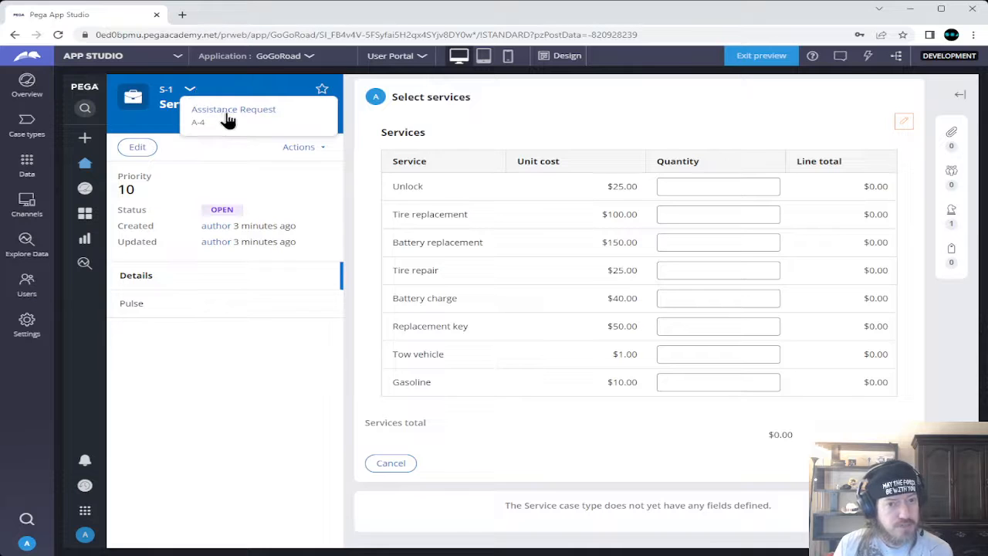